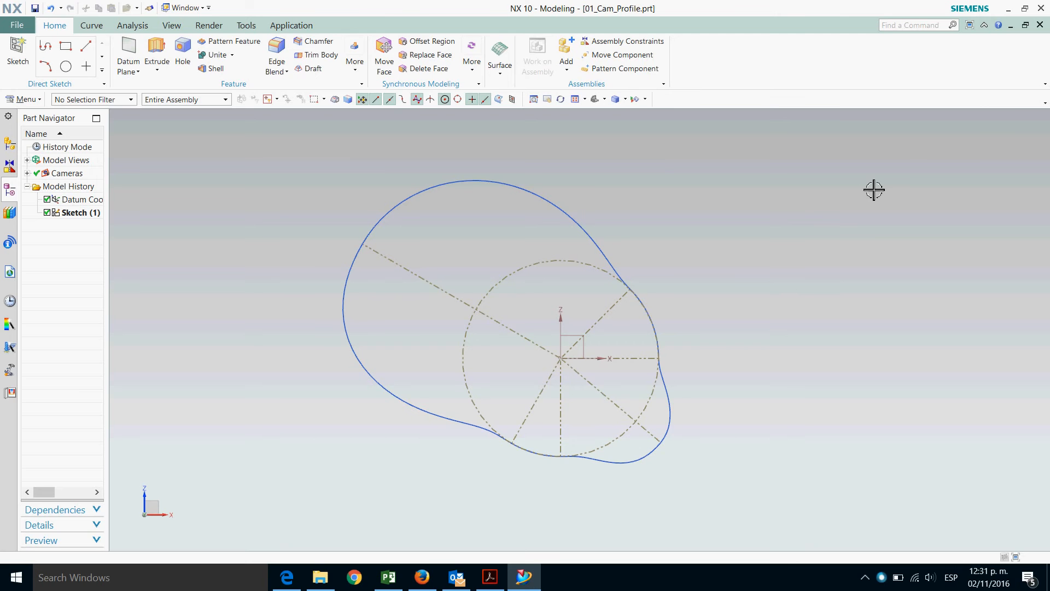
Close the open cam profile part so that no part is loaded
click(1040, 25)
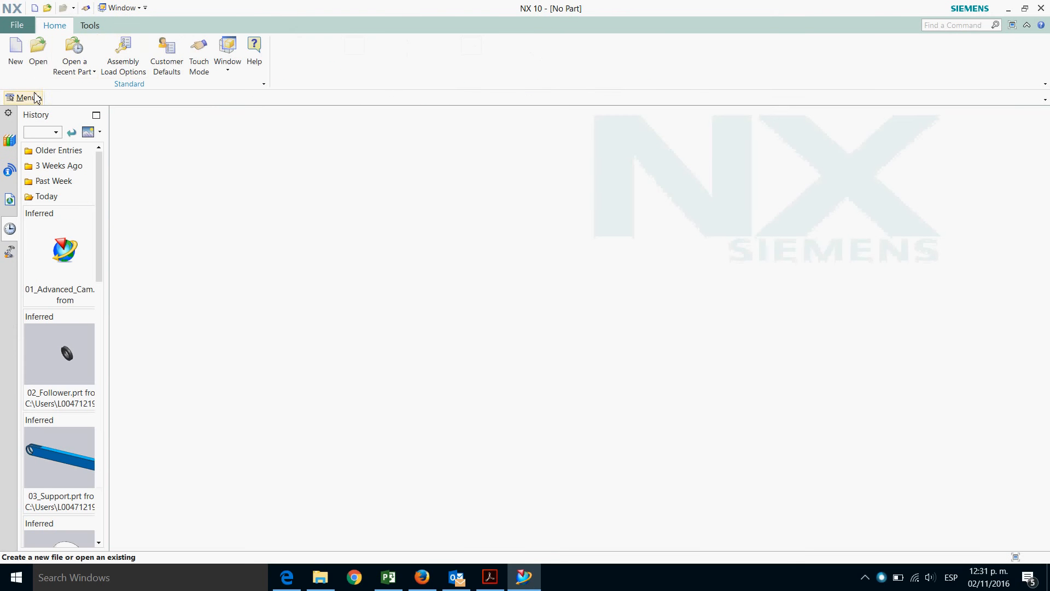
click(36, 98)
mouse_move(43, 188)
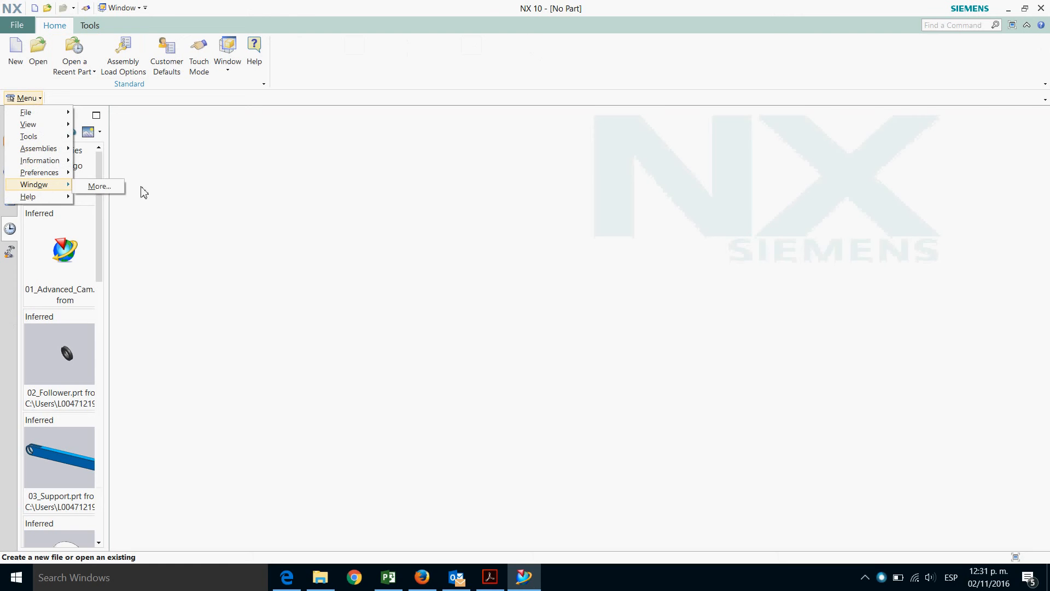
click(416, 235)
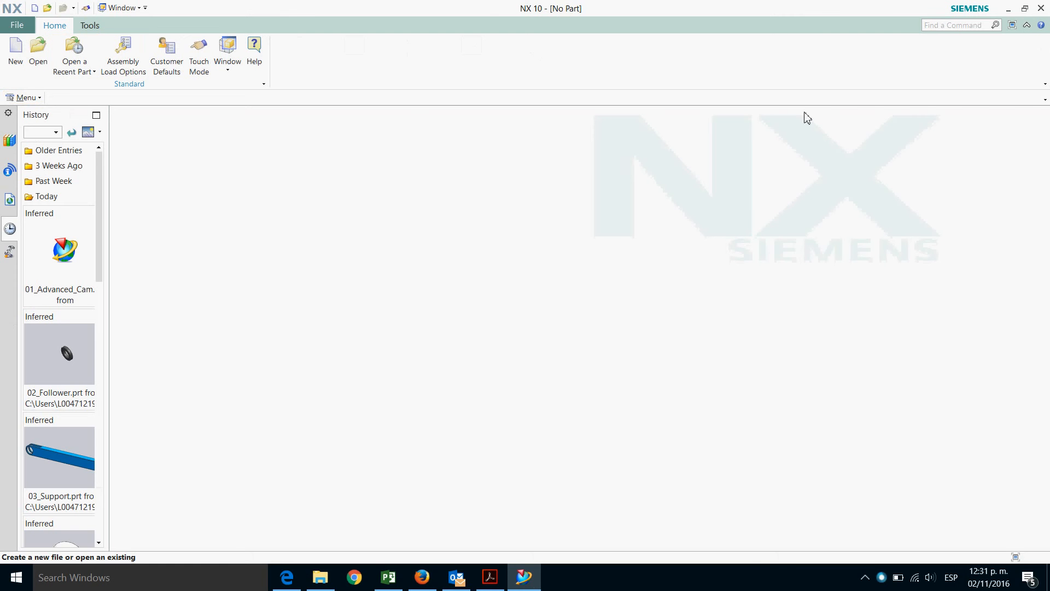
Minimize NX and open File Explorer at the 52_Cam_Design folder
click(1010, 10)
click(320, 577)
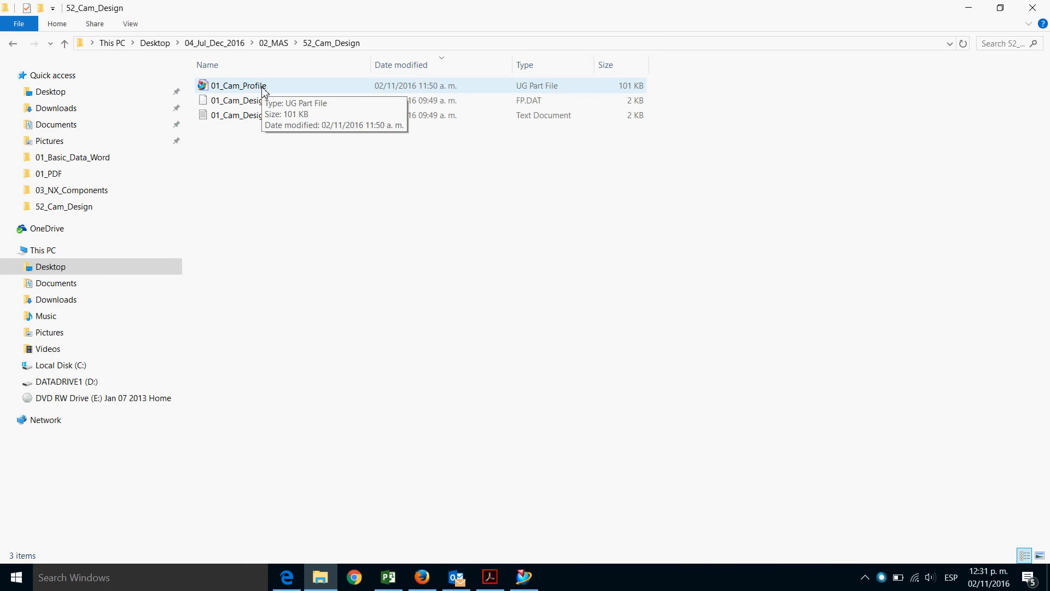
Create a new folder named 01_Cam_Design_Points in the 52_Cam_Design folder
right_click(250, 152)
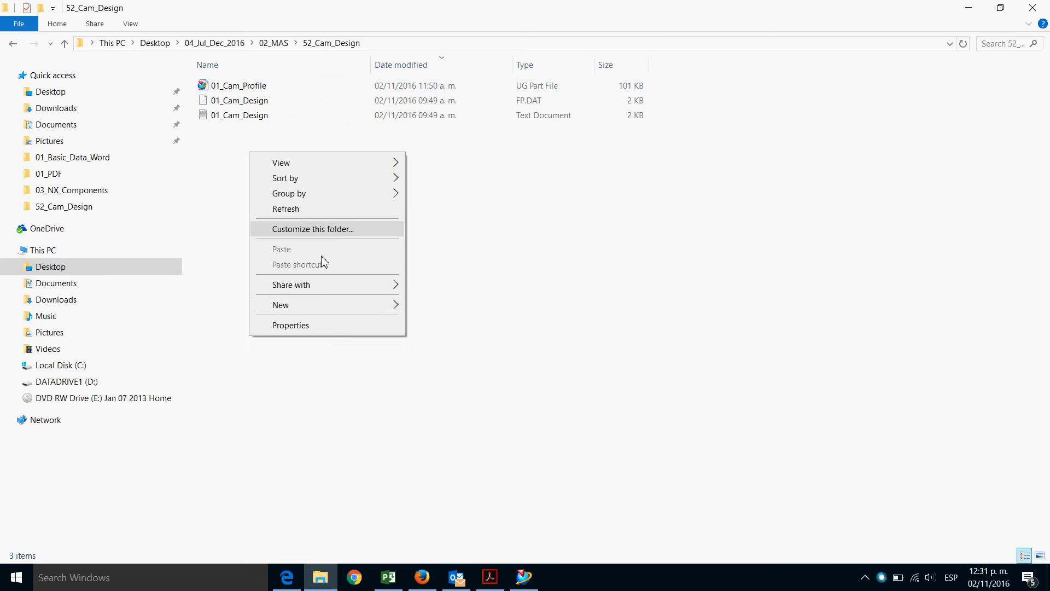
mouse_move(323, 304)
click(492, 302)
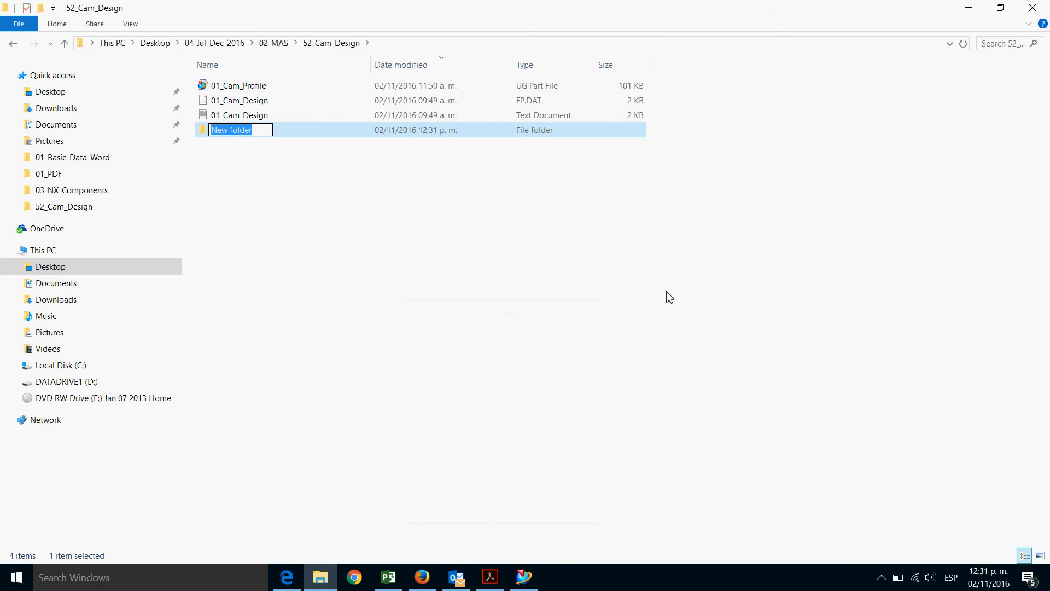
text(01_Cam)
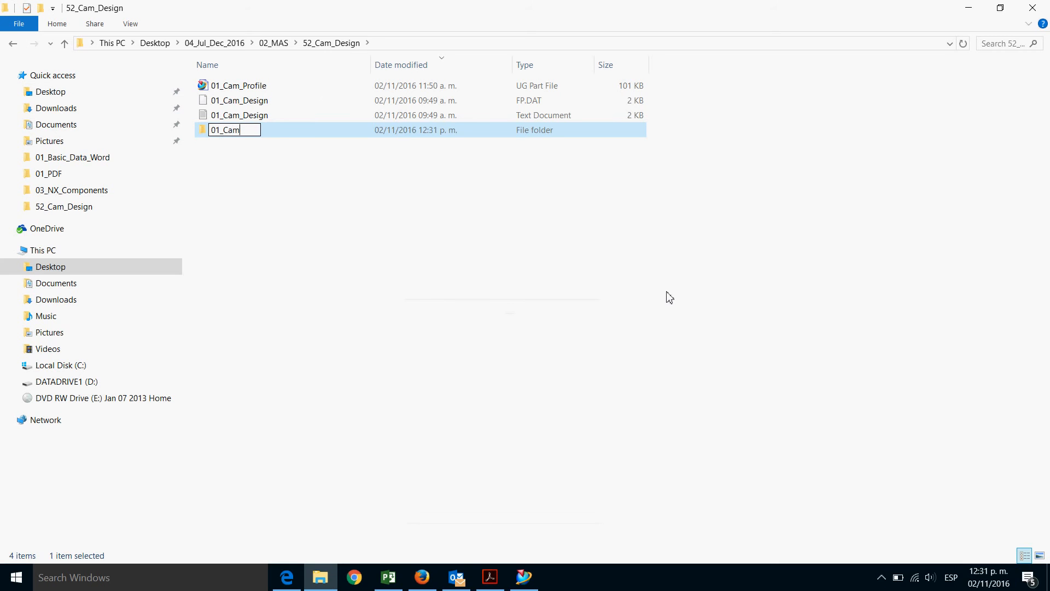
text(_Design)
text(_Pos)
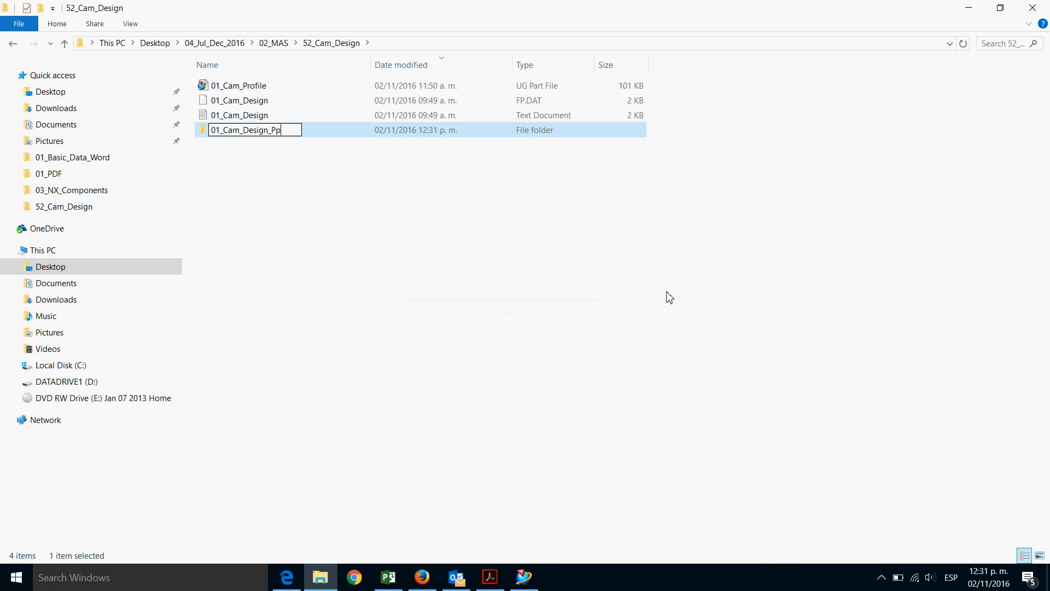
key(BackSpace)
key(BackSpace)
text(osin)
key(BackSpace)
key(BackSpace)
key(BackSpace)
text(ints)
click(301, 178)
Move both 01_Cam_Design data files into the 01_Cam_Design_Points folder and sort the list by name
click(256, 102)
shift+click(256, 114)
drag(255, 113, 255, 133)
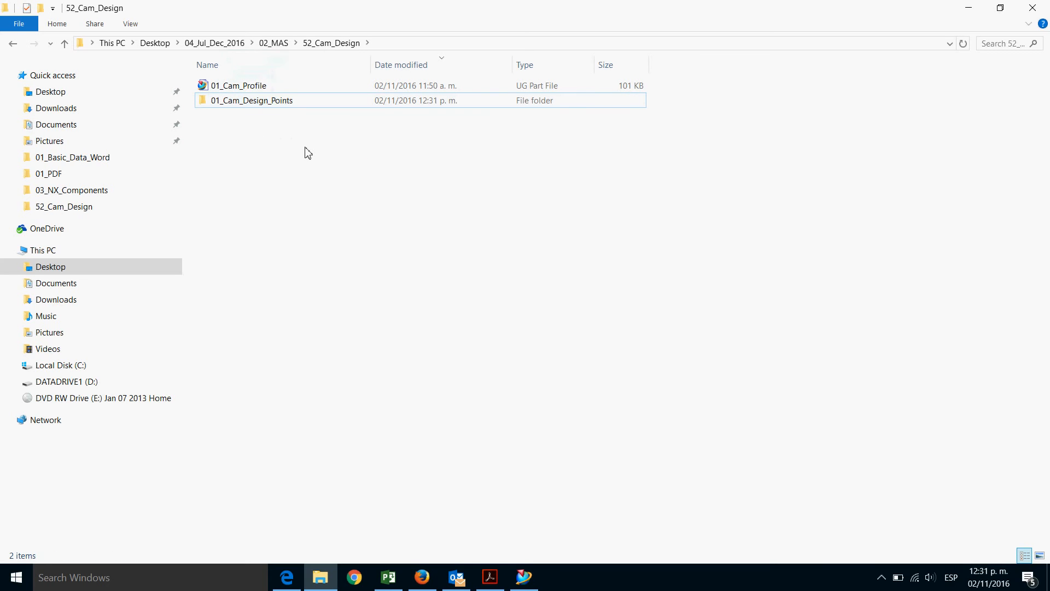
click(397, 66)
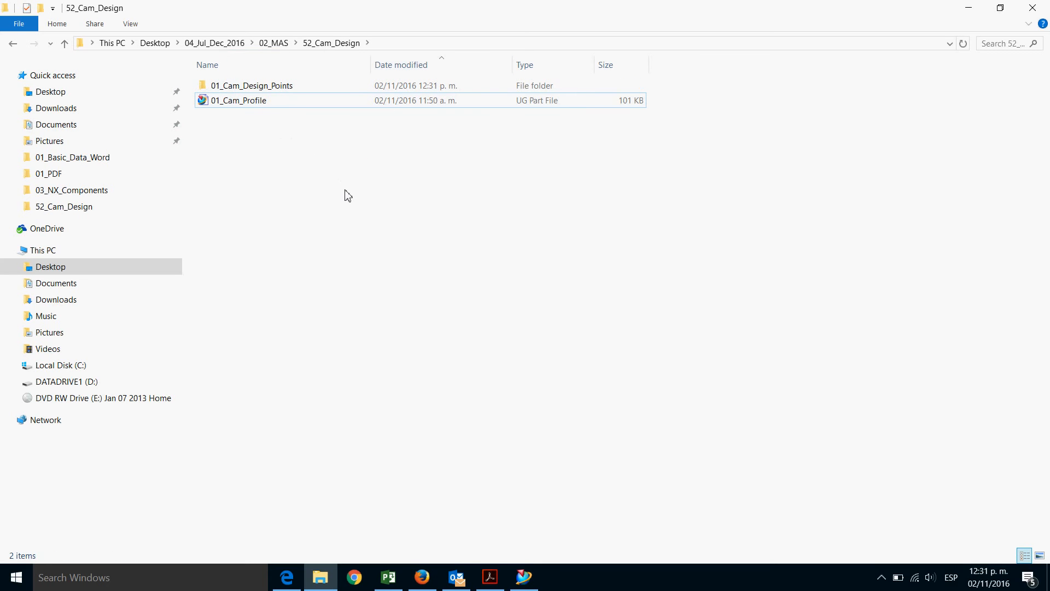
Duplicate the 01_Cam_Profile part file within the same folder
right_click(257, 103)
click(308, 309)
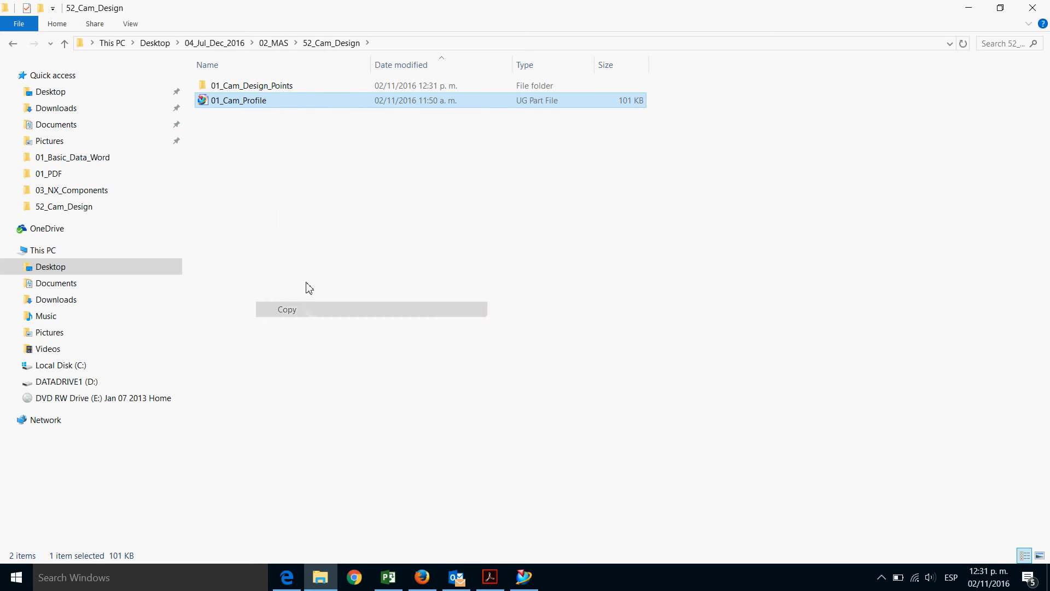
right_click(252, 157)
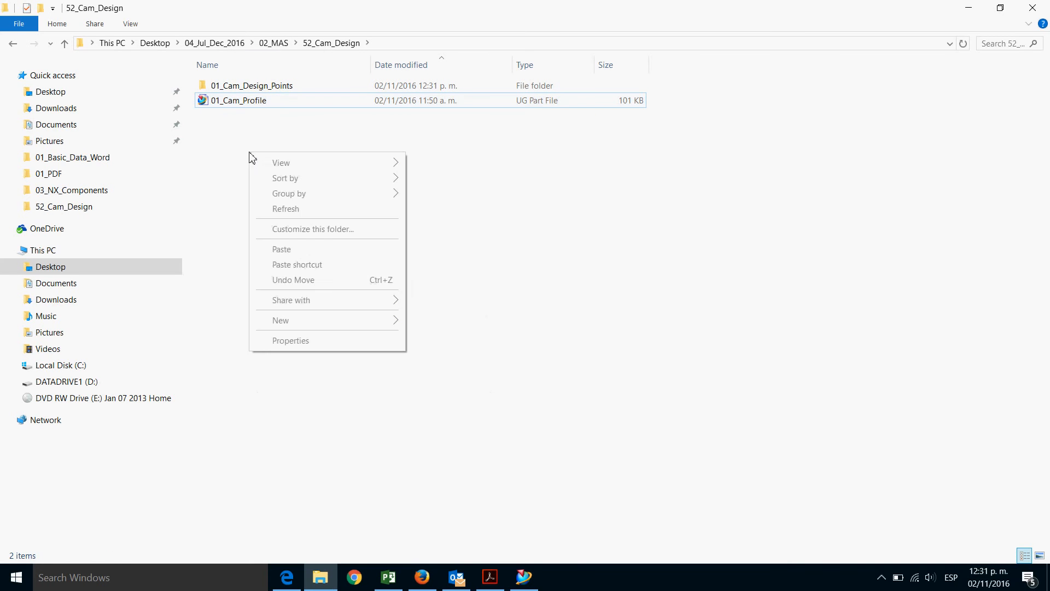
click(296, 251)
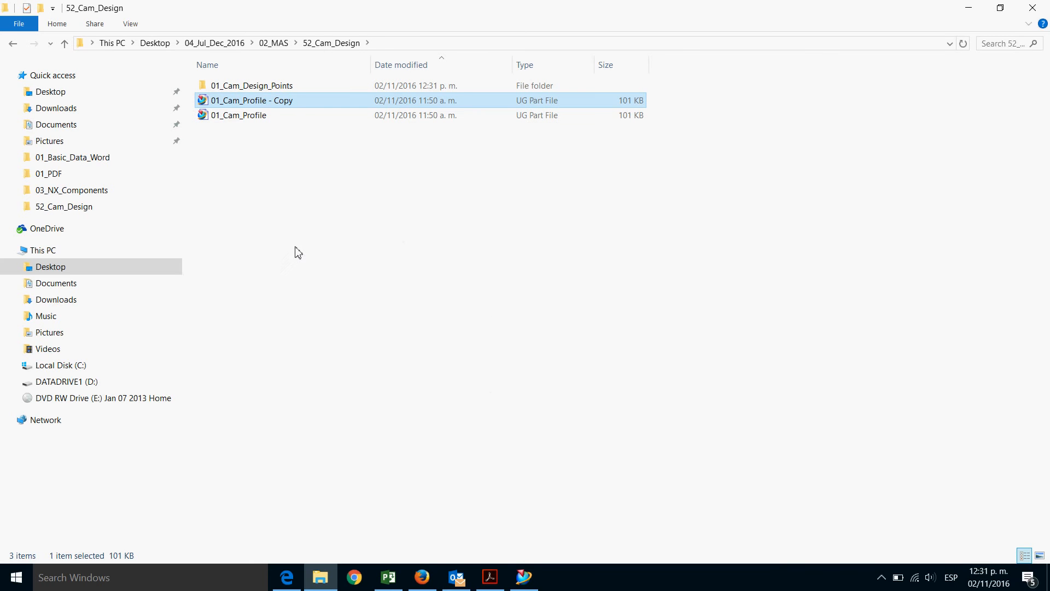
Rename the duplicate as 01_Cam_Profile_Skeleton
click(287, 106)
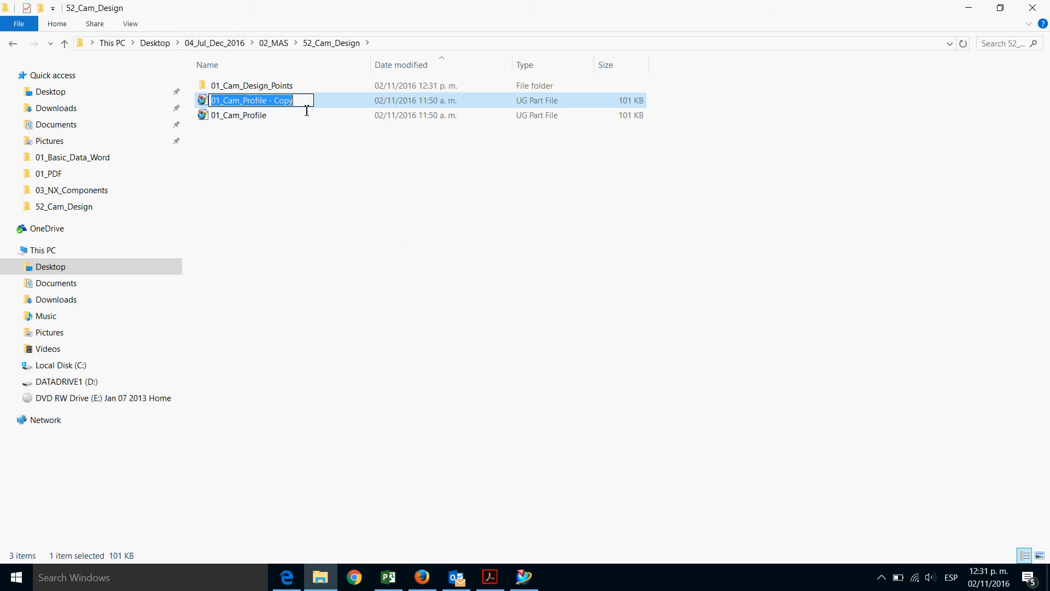
click(311, 111)
key(BackSpace)
key(BackSpace)
key(BackSpace)
key(BackSpace)
key(BackSpace)
key(BackSpace)
key(BackSpace)
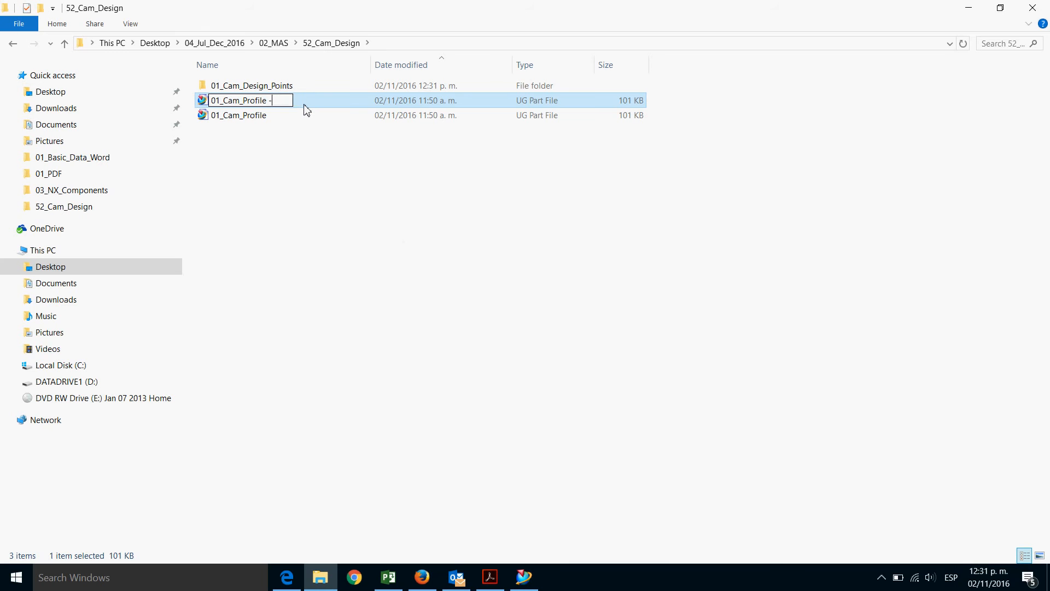
text(_)
text(Skect)
key(BackSpace)
key(BackSpace)
key(BackSpace)
text(eleton)
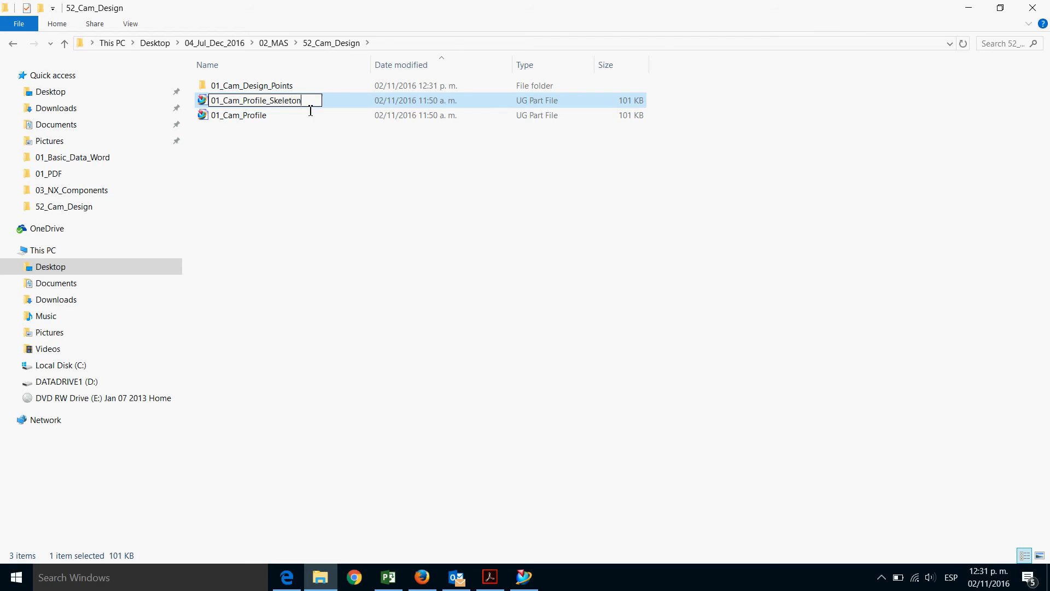
click(265, 206)
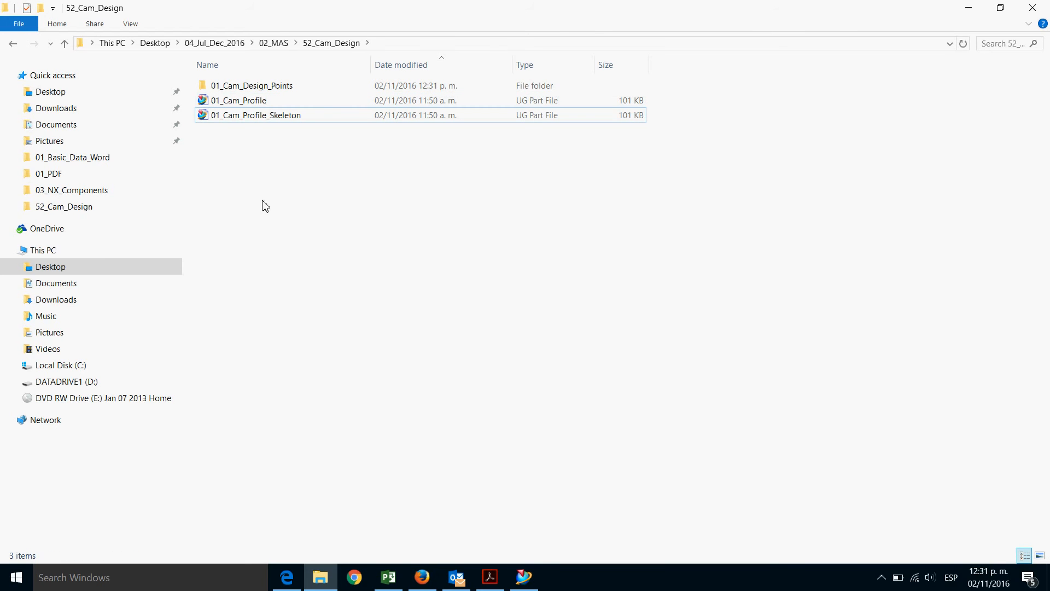
Rename the skeleton file as 00_Cam_Profile_Skeleton
click(232, 122)
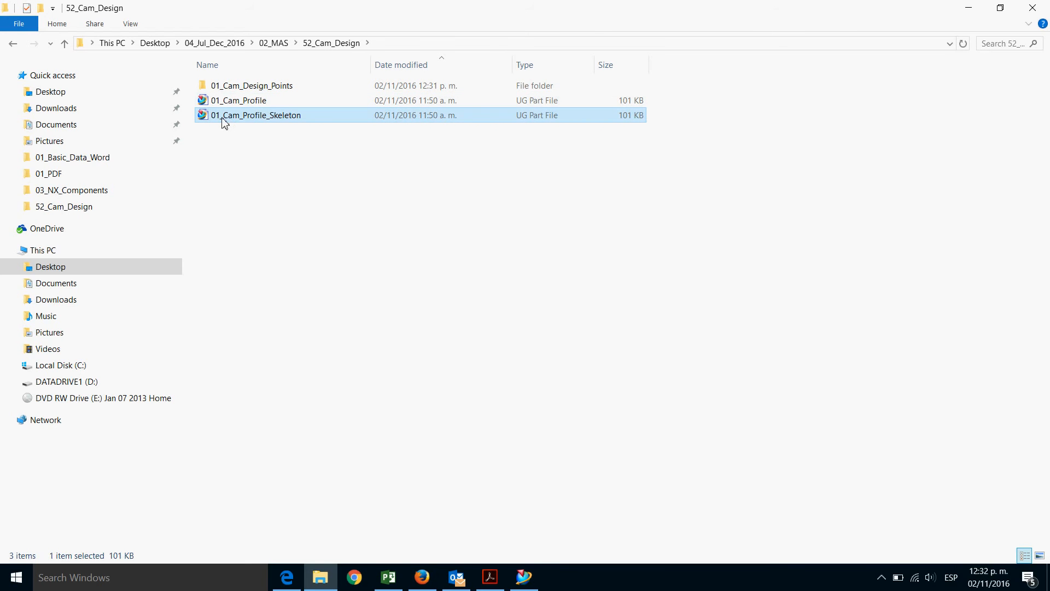
click(225, 118)
click(221, 116)
key(BackSpace)
text(0)
click(253, 152)
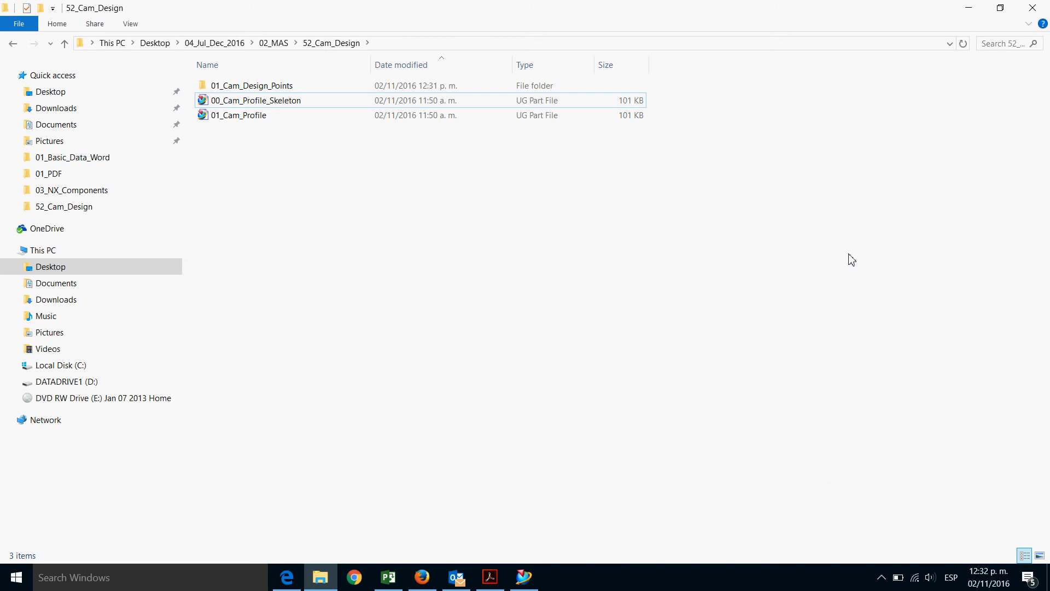
Switch to the browser and open the course's 02_Advanced_Cam_Components folder
mouse_move(287, 575)
click(331, 509)
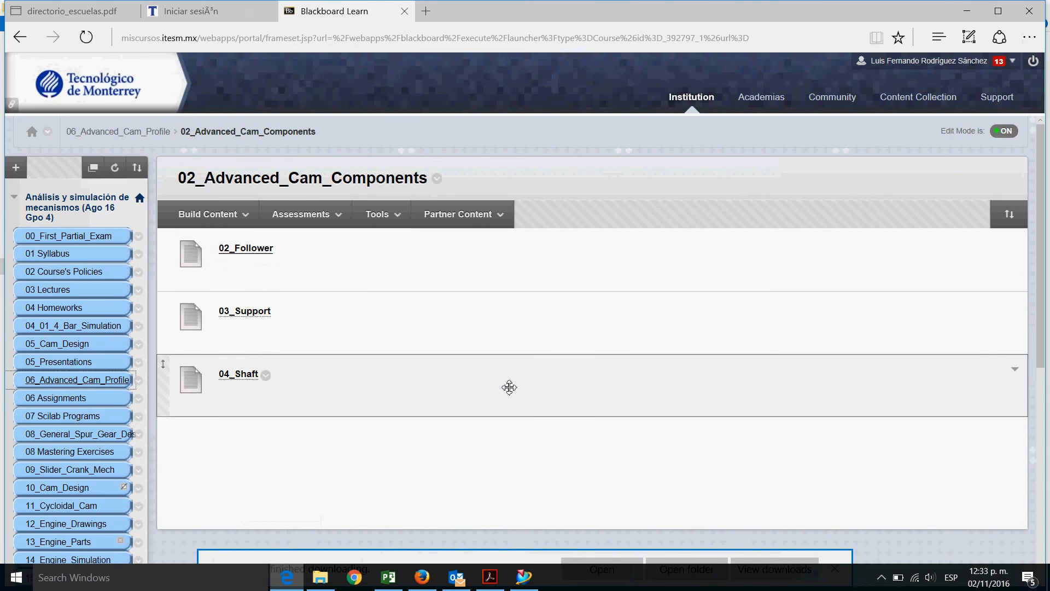
click(84, 386)
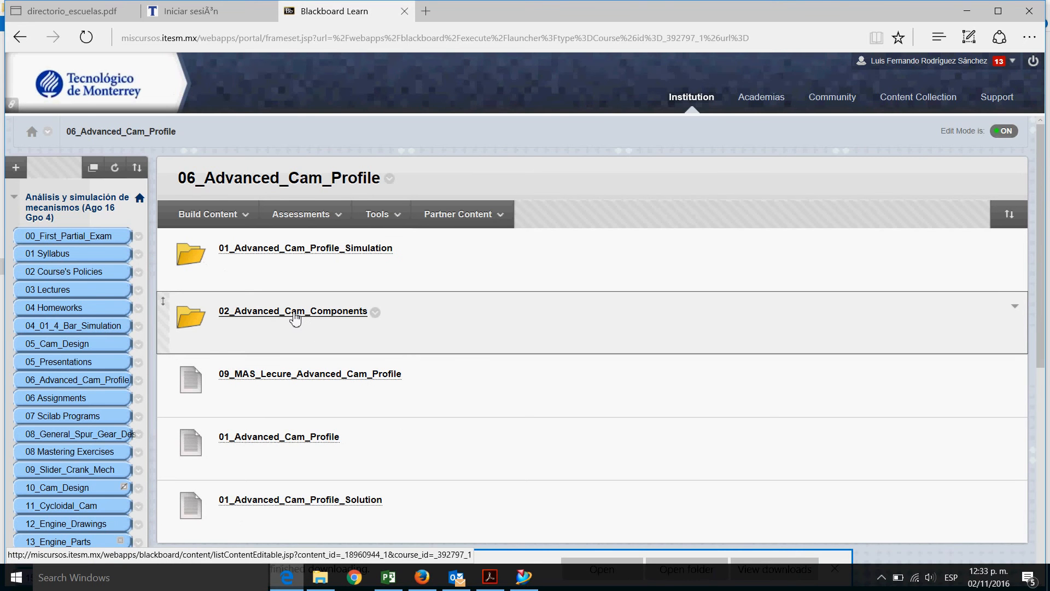
click(295, 311)
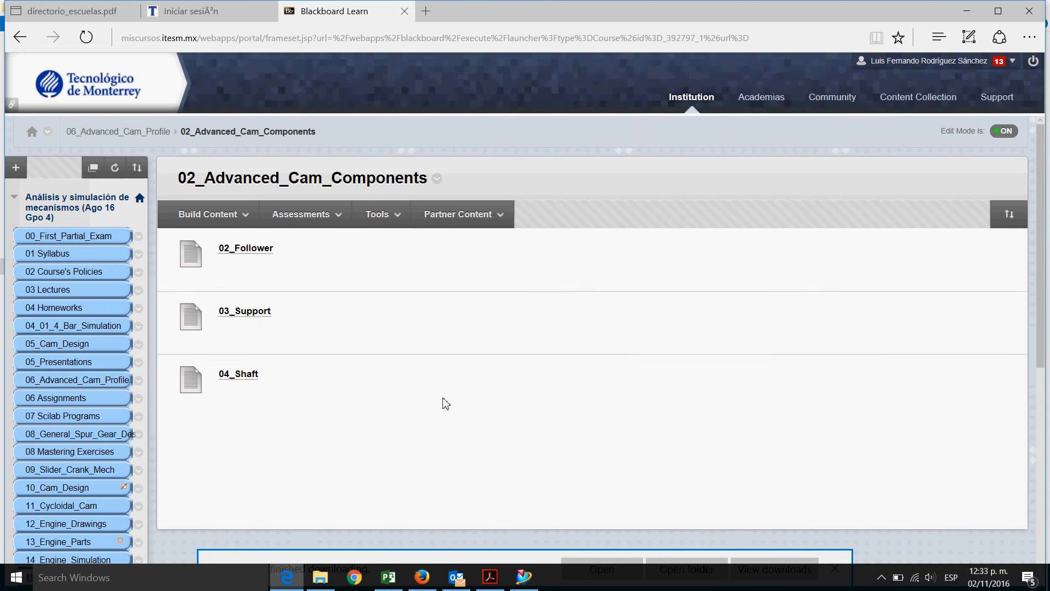
Save the 02_Follower link target, browsing to Desktop > 04_Jul_Dec_2016 > 02_MAS > 52_Cam_Design
right_click(264, 252)
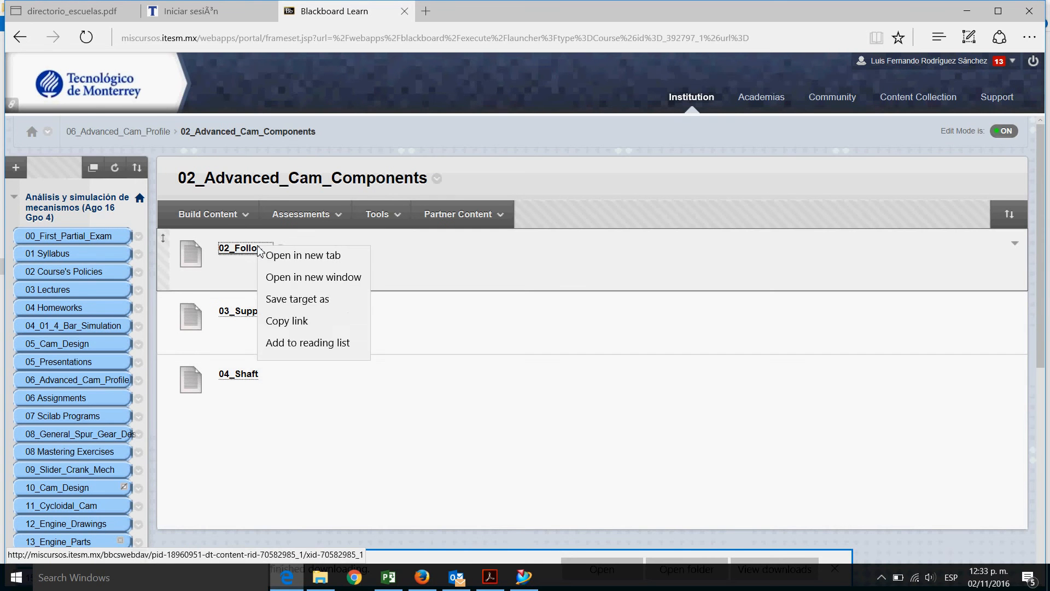
click(302, 309)
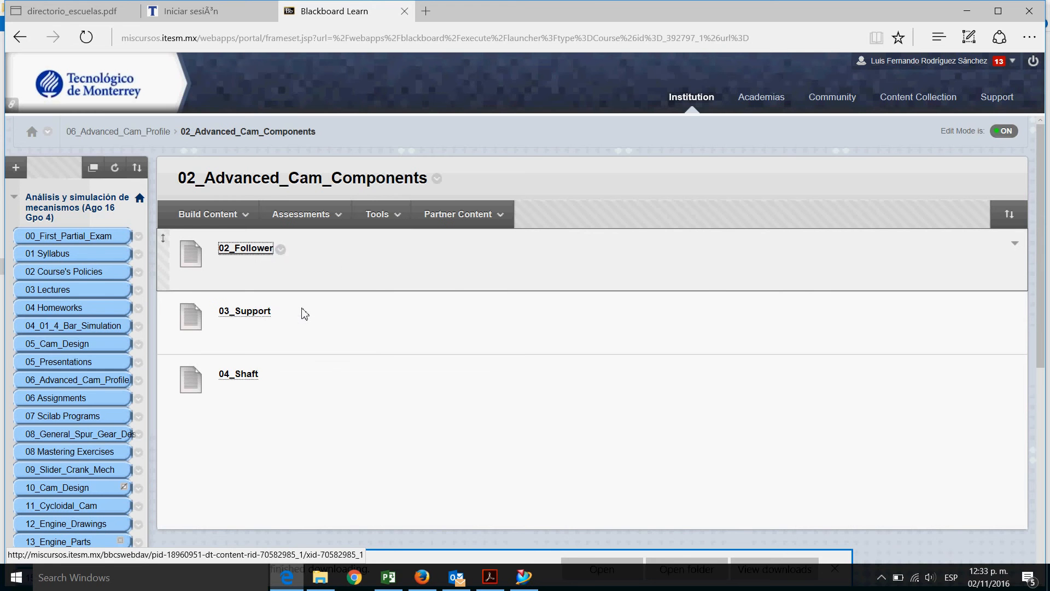
click(671, 300)
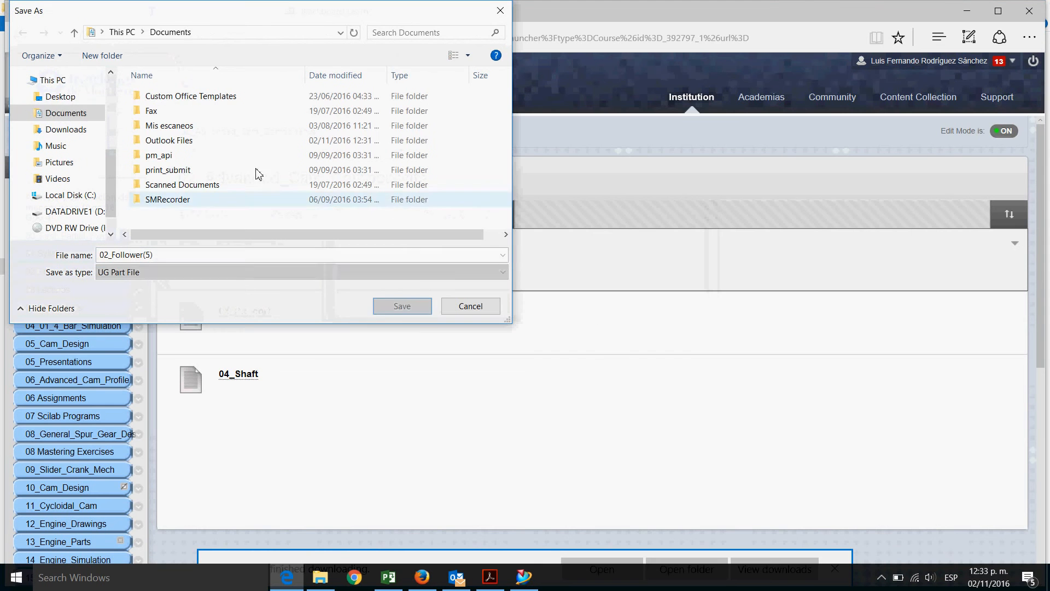
click(57, 97)
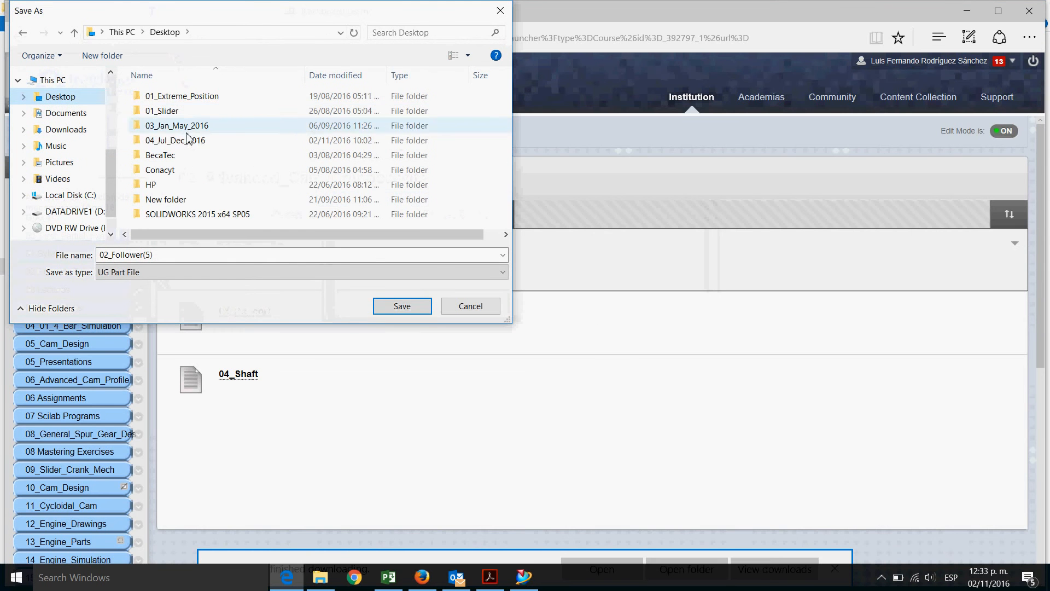
double_click(186, 141)
drag(505, 97, 499, 206)
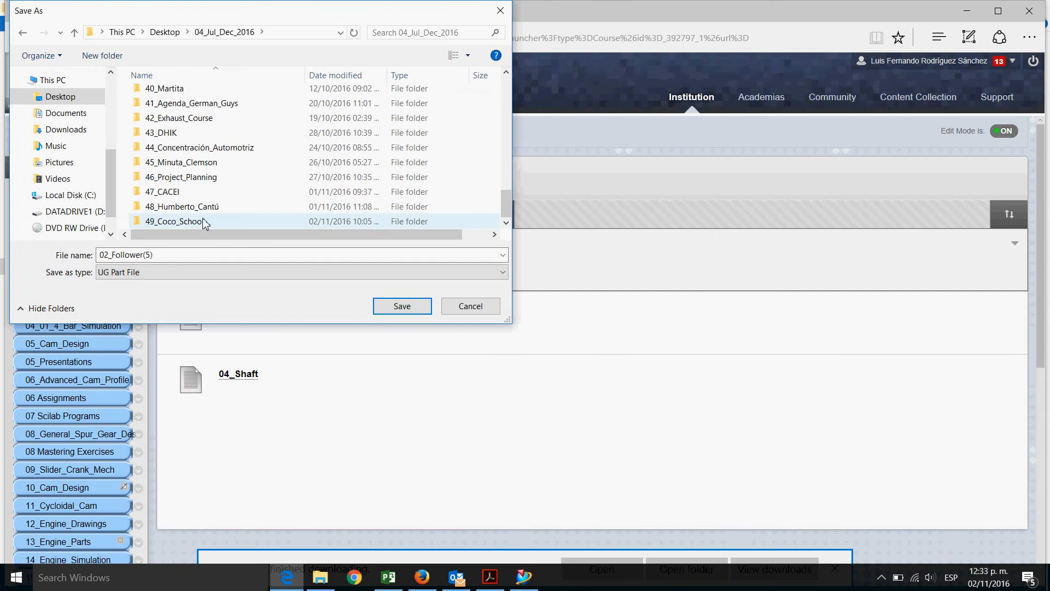
scroll(203, 142, up, 11)
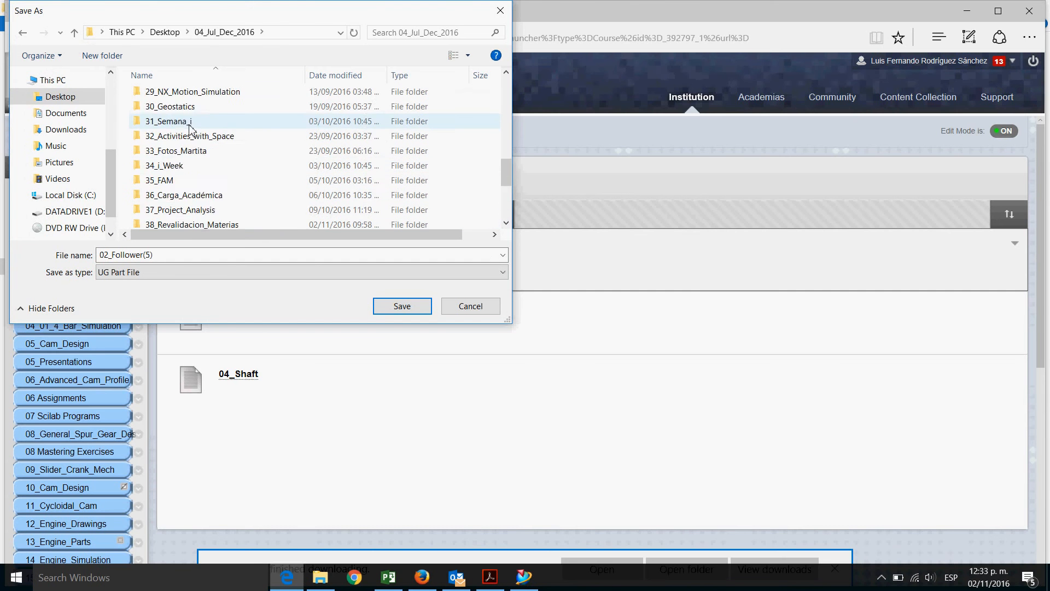
scroll(191, 121, up, 2)
double_click(183, 124)
scroll(295, 186, down, 9)
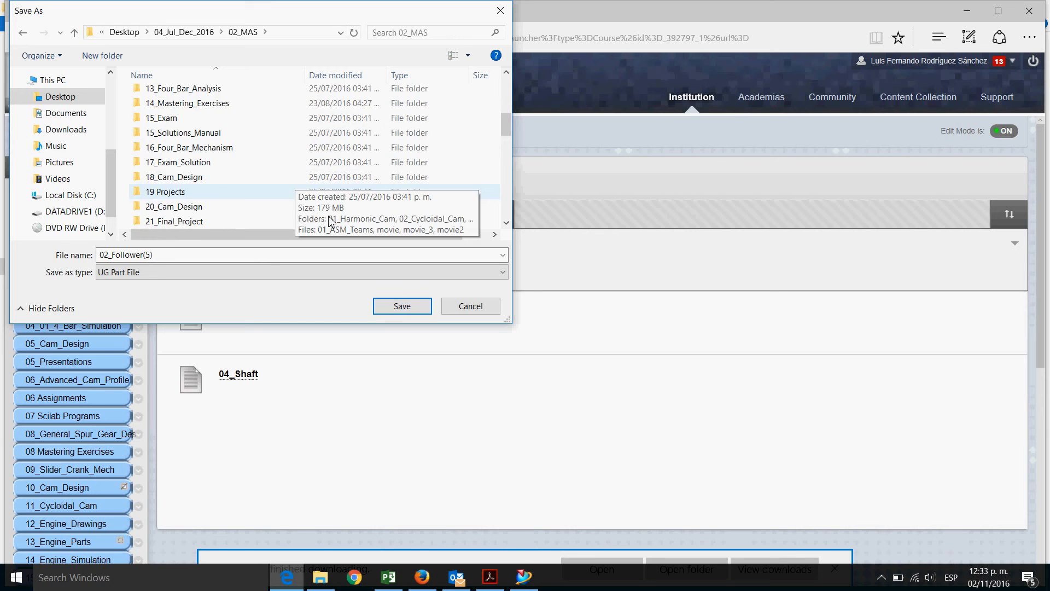
drag(509, 155, 507, 210)
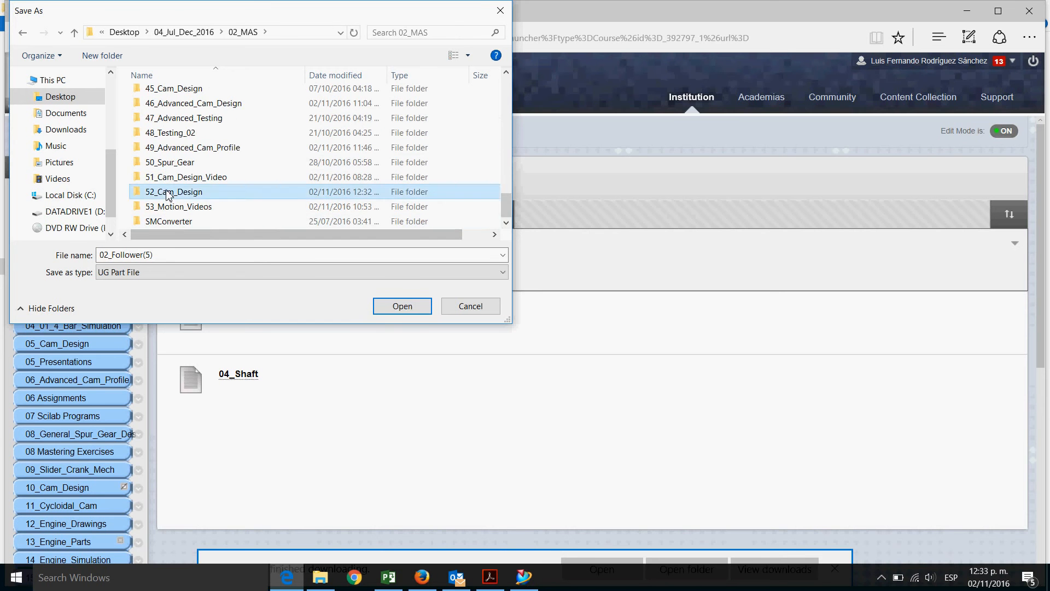
double_click(201, 193)
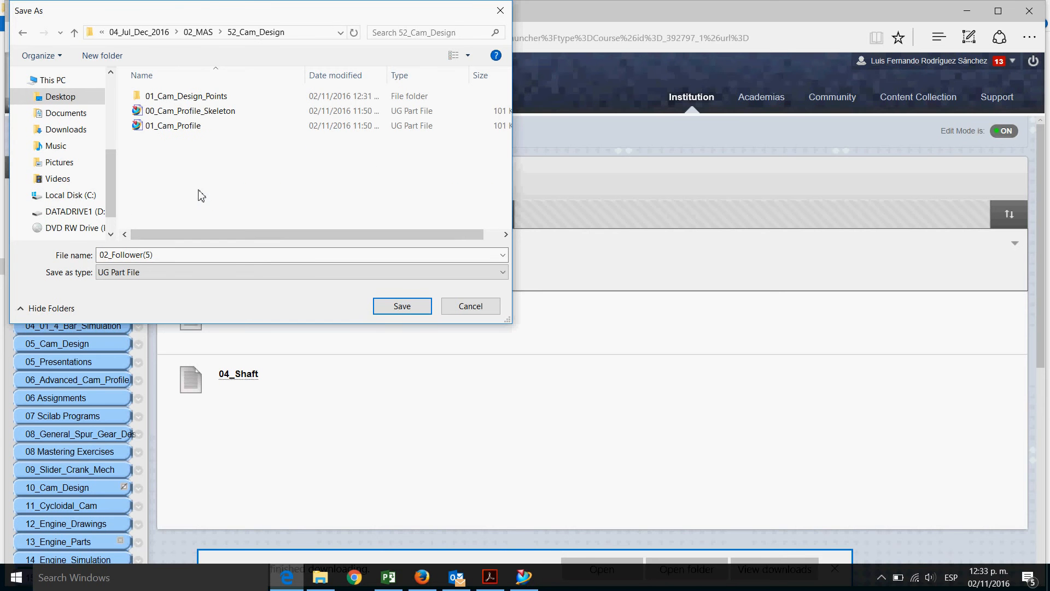
Set the file name to 02_Follower and save the download
click(176, 258)
click(176, 258)
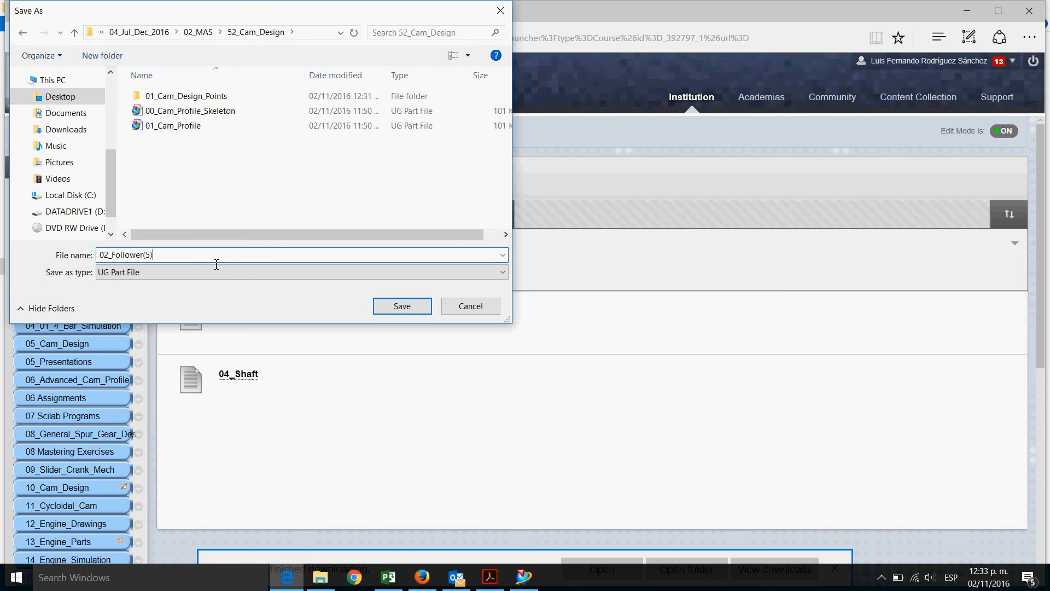
key(BackSpace)
key(BackSpace)
key(BackSpace)
drag(211, 12, 577, 24)
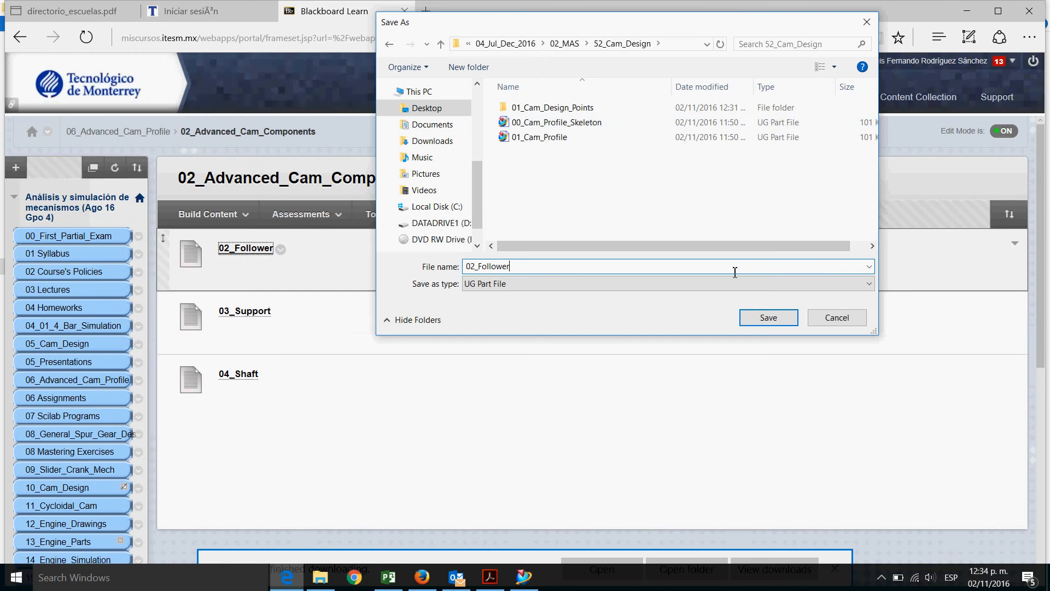
click(773, 324)
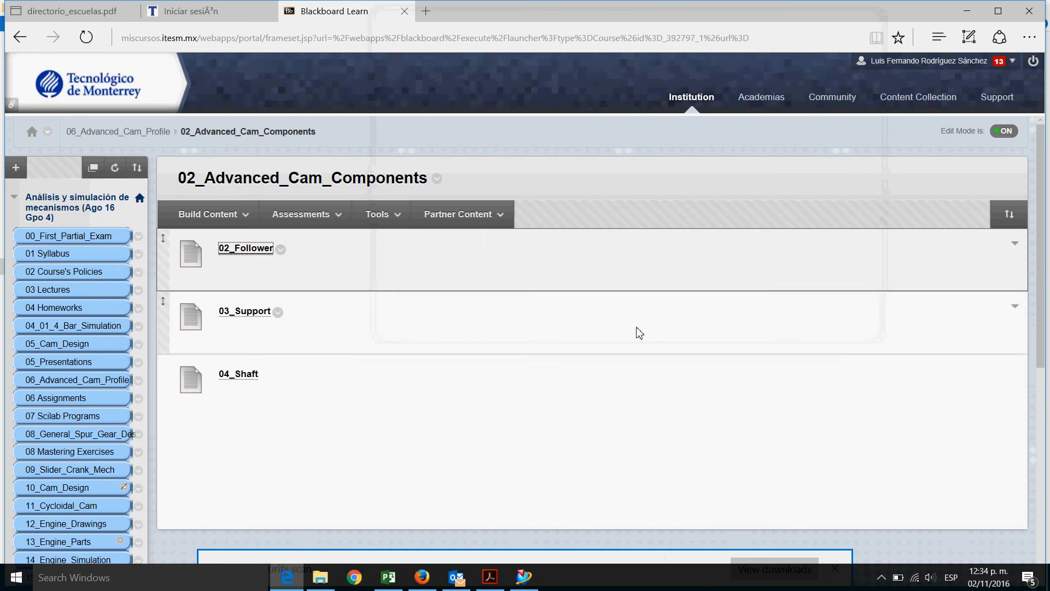
Save the 03_Support link target into the 52_Cam_Design folder with the file name 03_Support
right_click(243, 310)
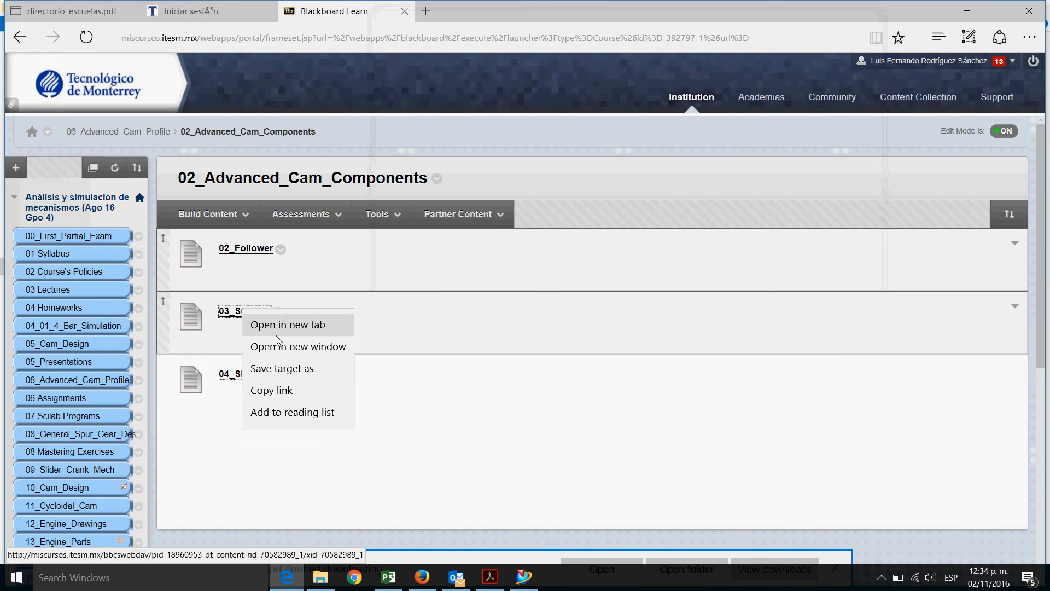
click(279, 368)
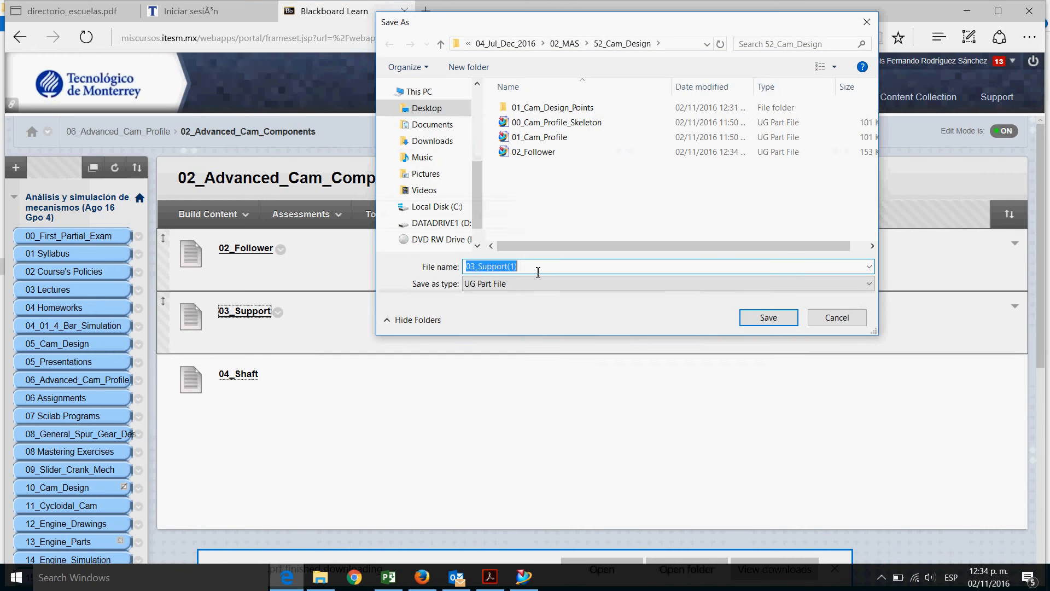
click(538, 268)
key(BackSpace)
key(BackSpace)
key(BackSpace)
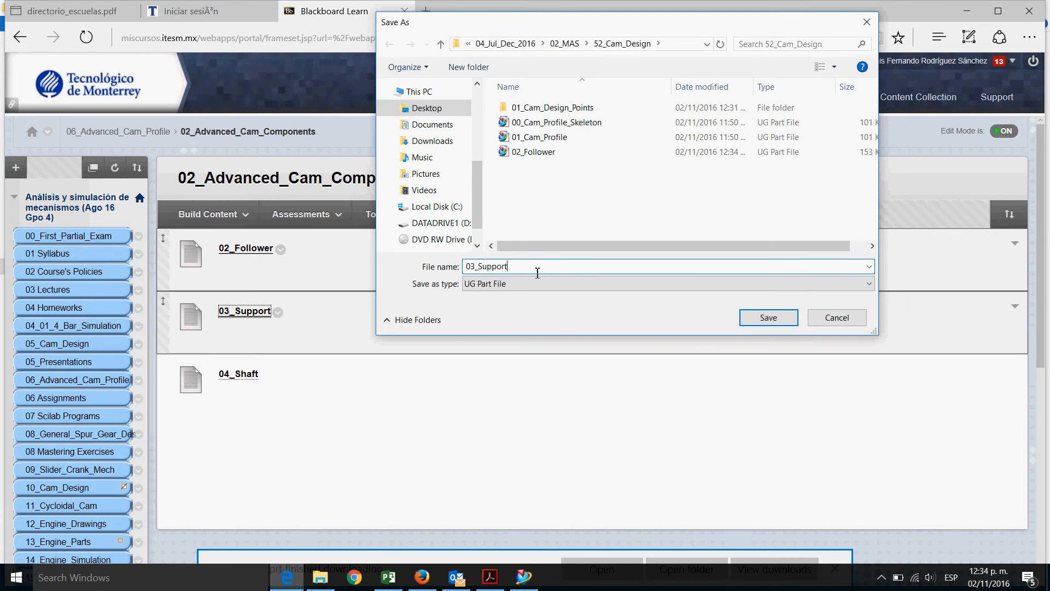
click(768, 317)
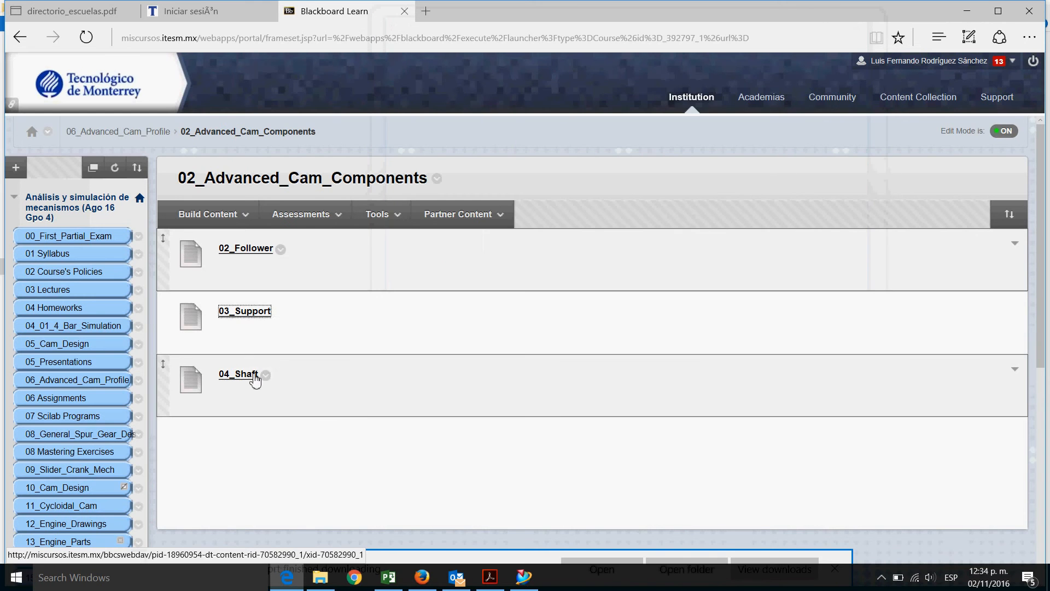
Save the 04_Shaft link target into the same 52_Cam_Design folder as 04_Shaft
right_click(253, 374)
click(292, 435)
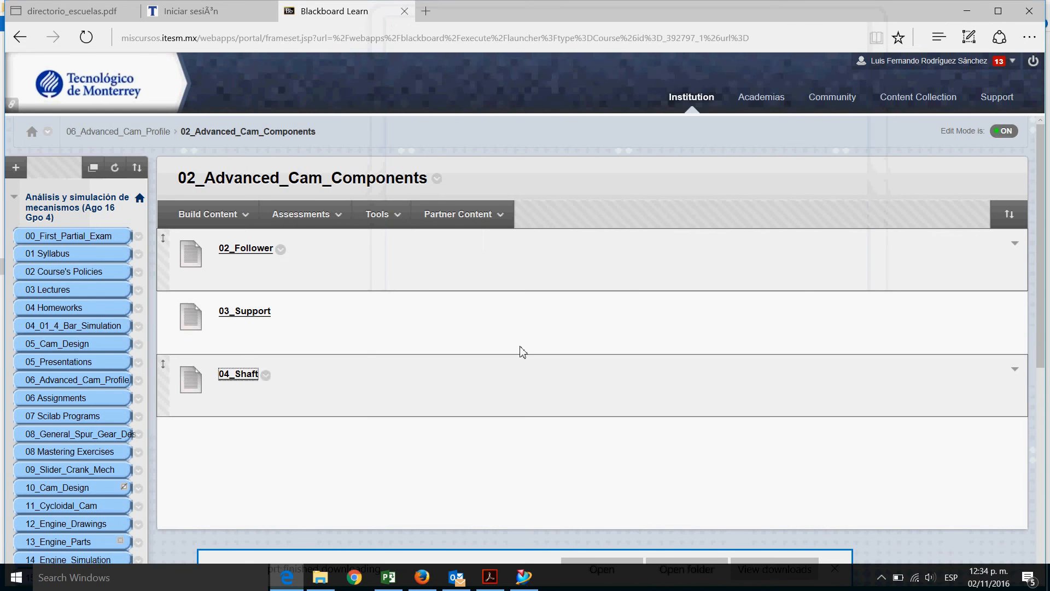
click(536, 271)
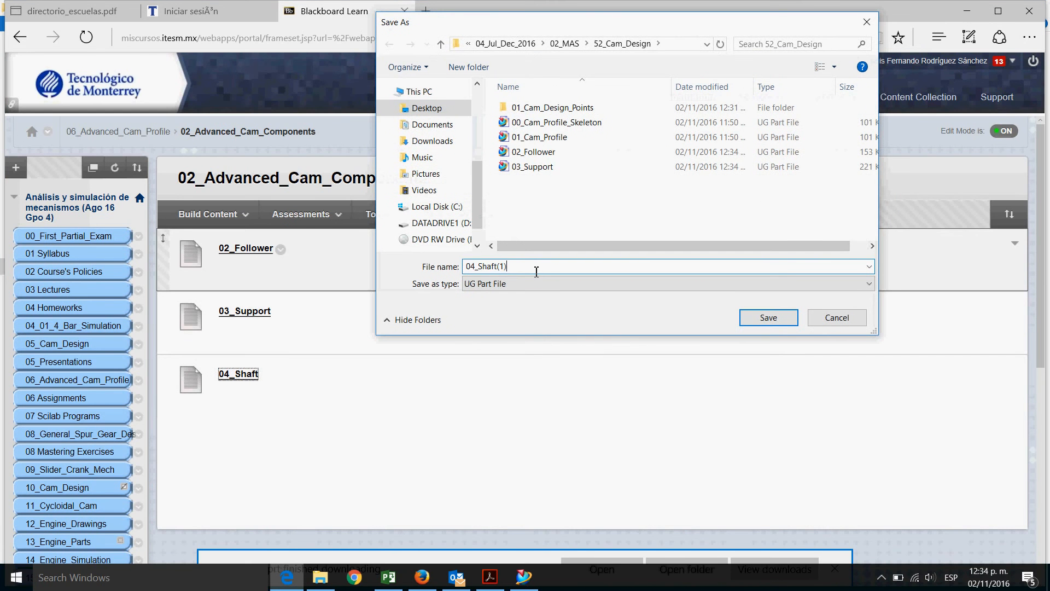
click(767, 318)
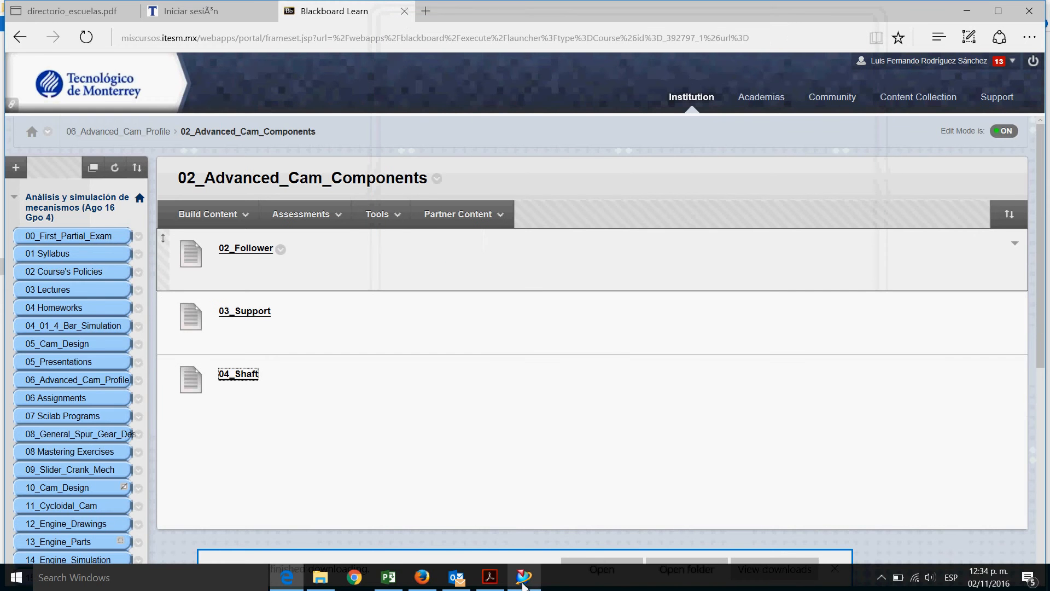
Switch to NX and open the 00_Cam_Profile_Skeleton part from the 52_Cam_Design folder
click(321, 587)
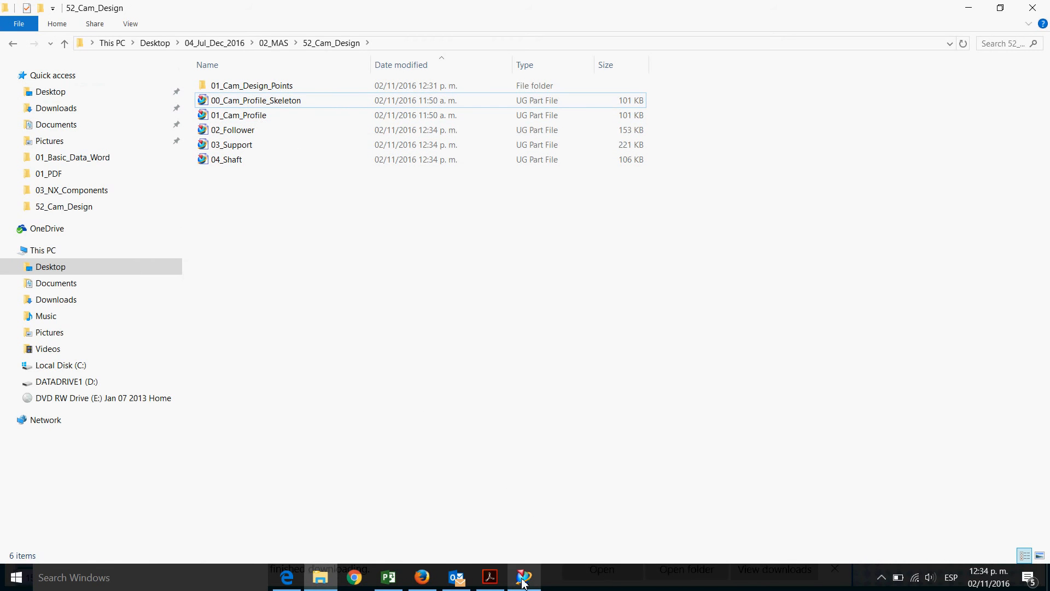
mouse_move(523, 583)
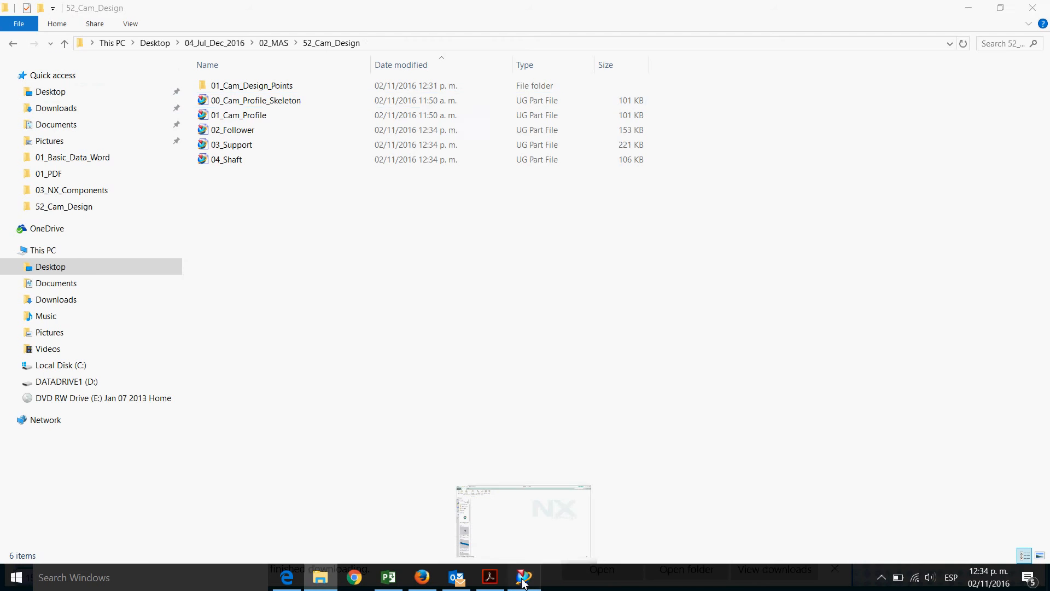
click(522, 581)
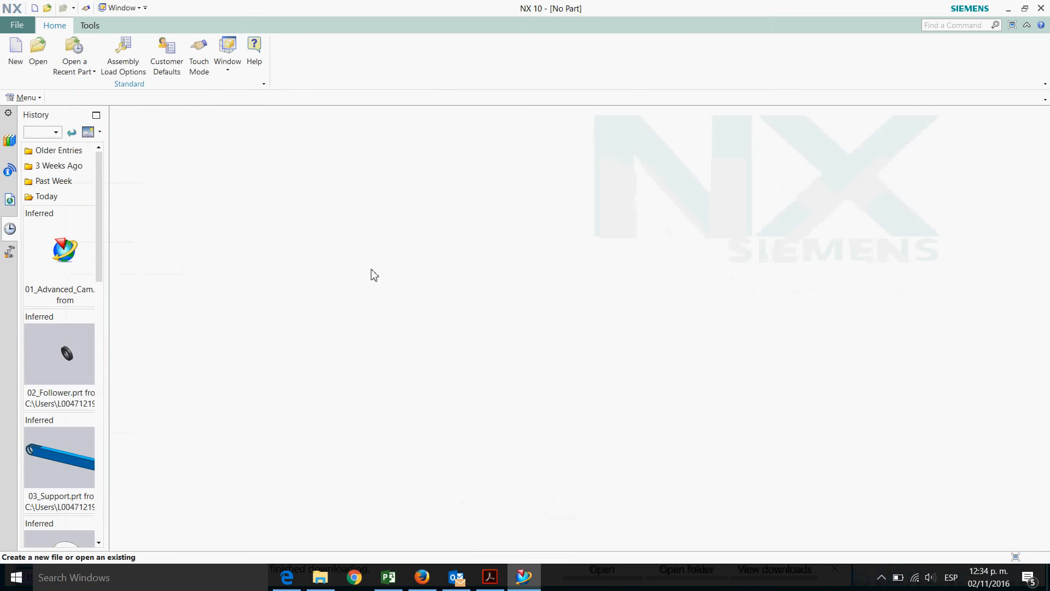
click(38, 61)
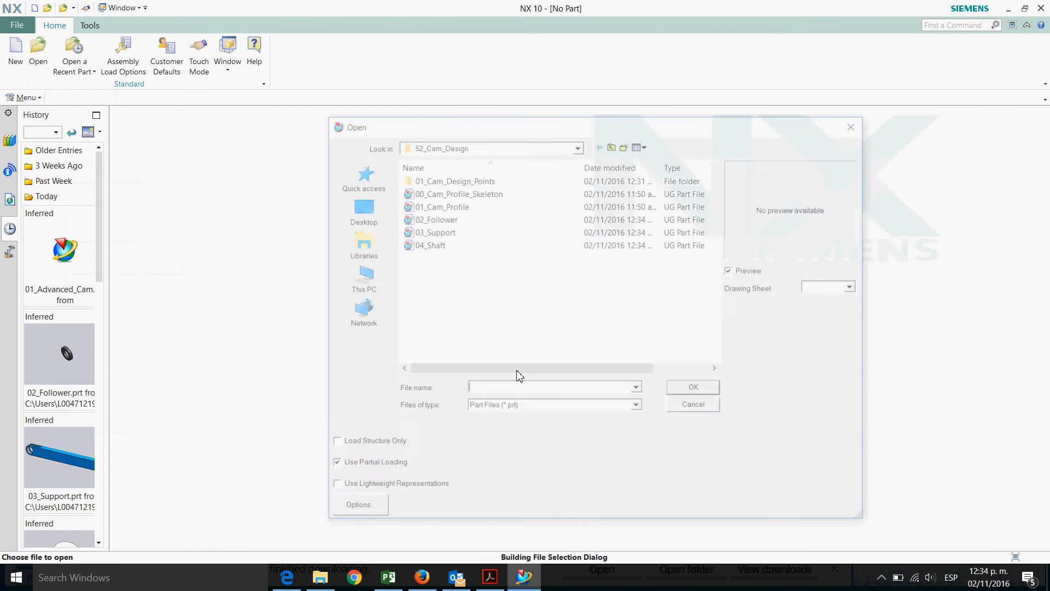
double_click(490, 194)
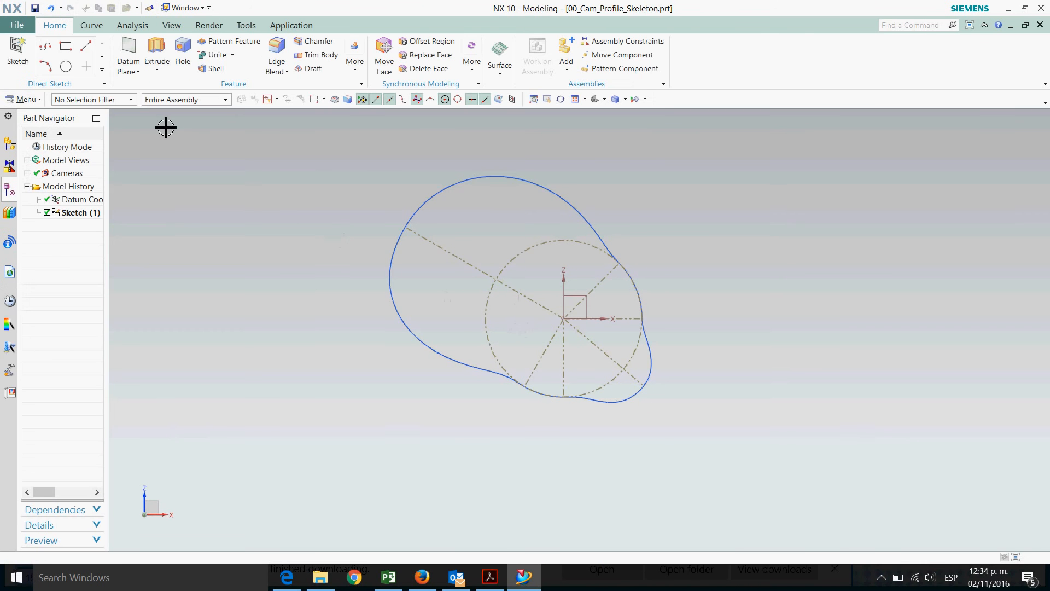
Create a new sketch on the datum coordinate system's XZ plane
click(18, 55)
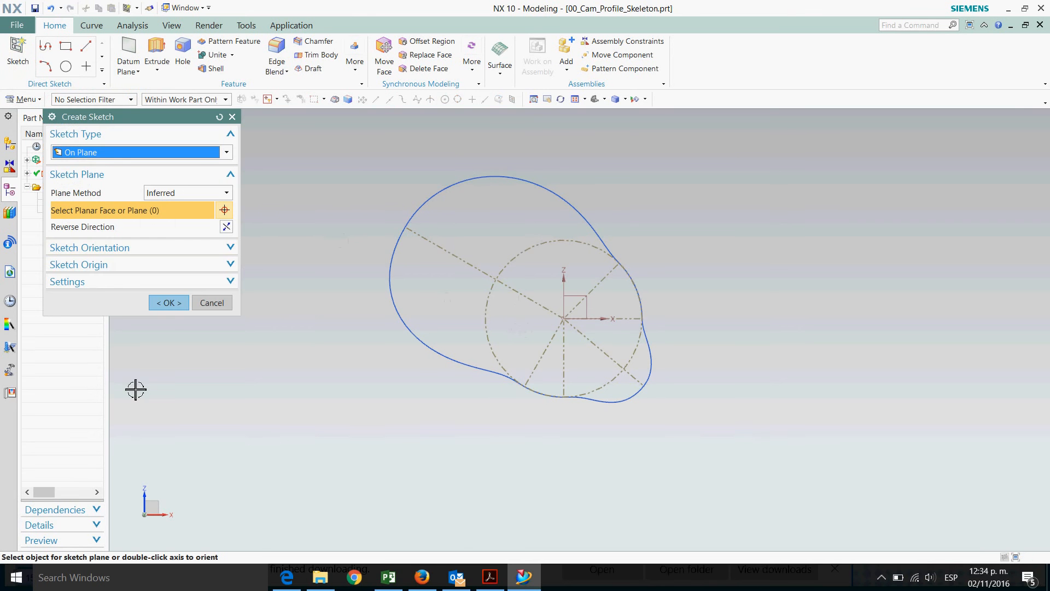
click(598, 305)
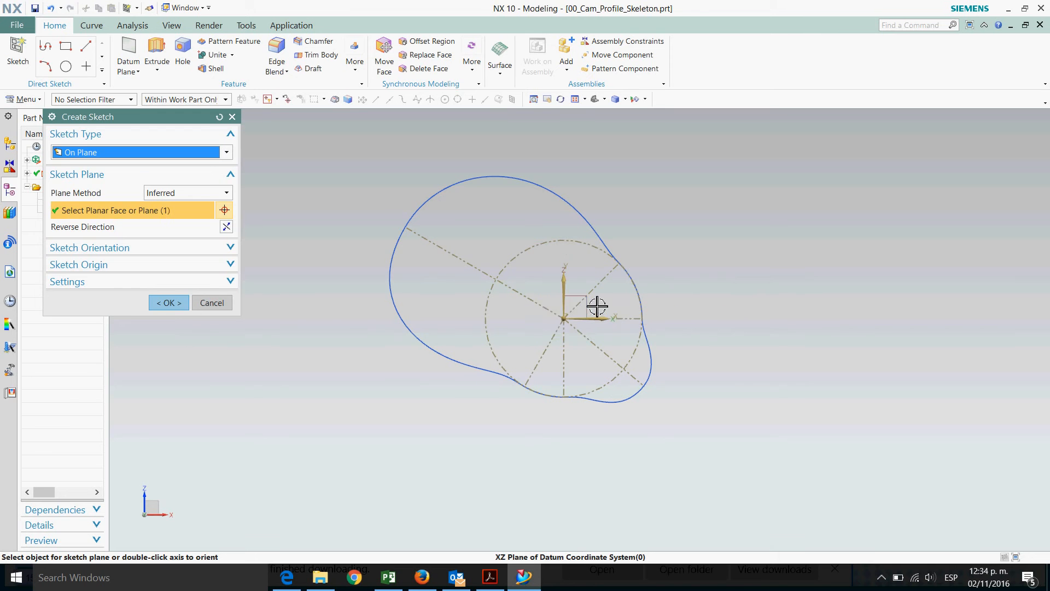
click(168, 303)
Turn off Continuous Auto Dimensioning and draw a horizontal line about 0.75 long outward from the profile's point on the X axis
click(299, 60)
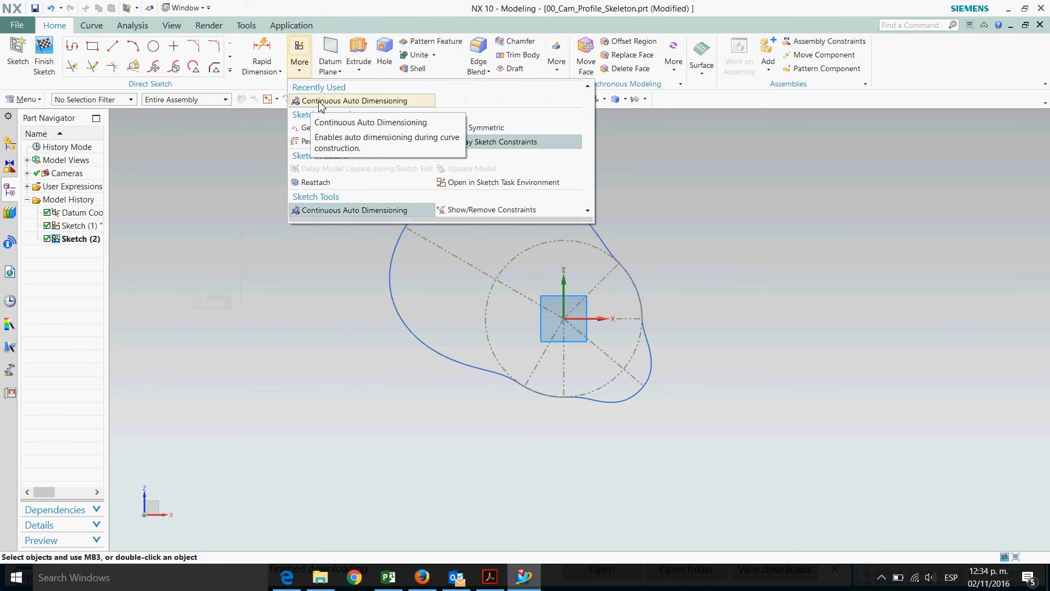
click(320, 102)
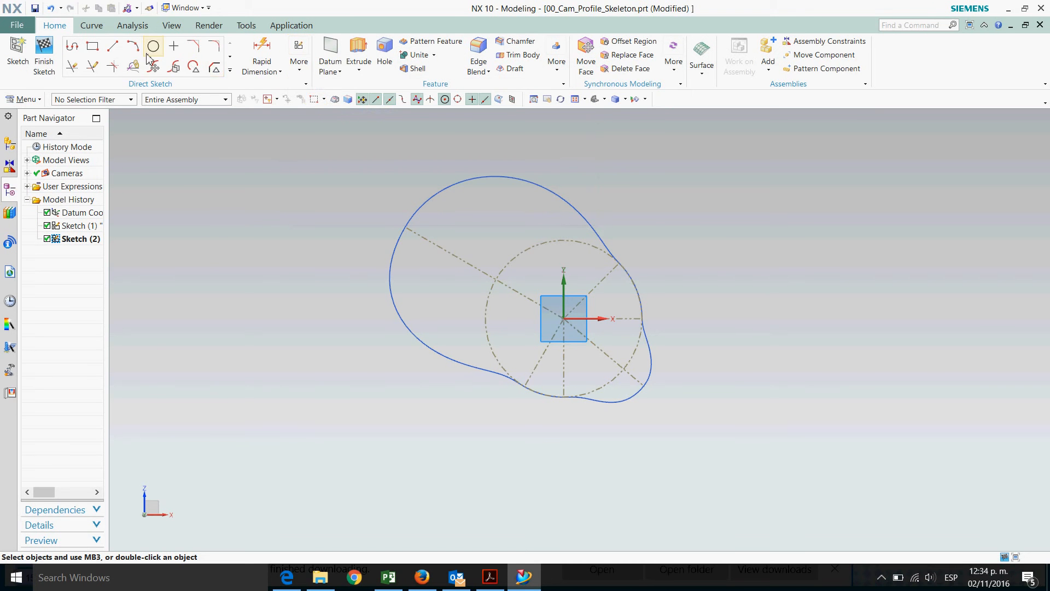
click(115, 49)
scroll(712, 296, up, 3)
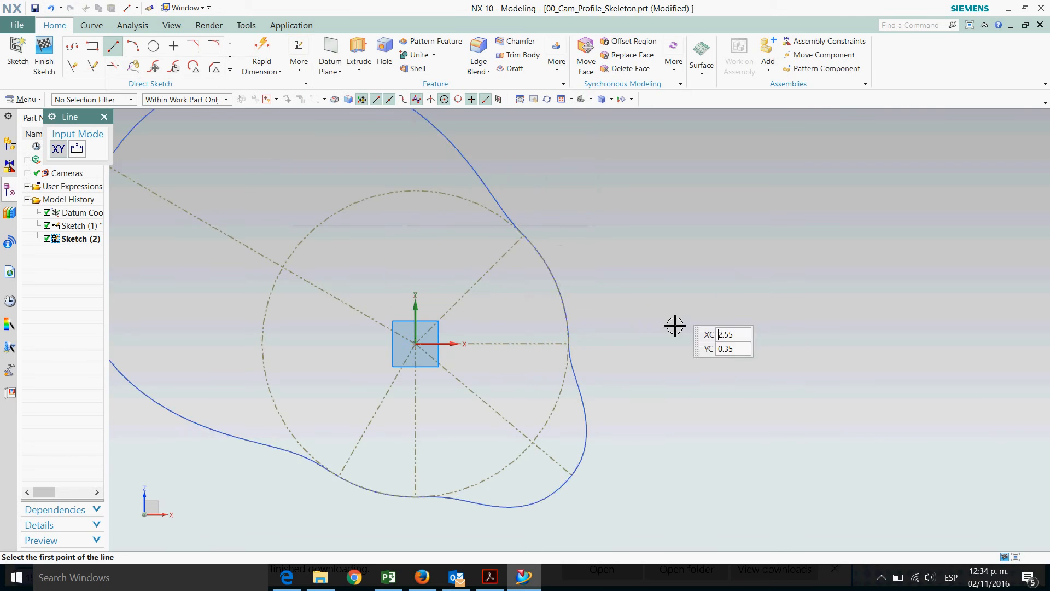
click(577, 352)
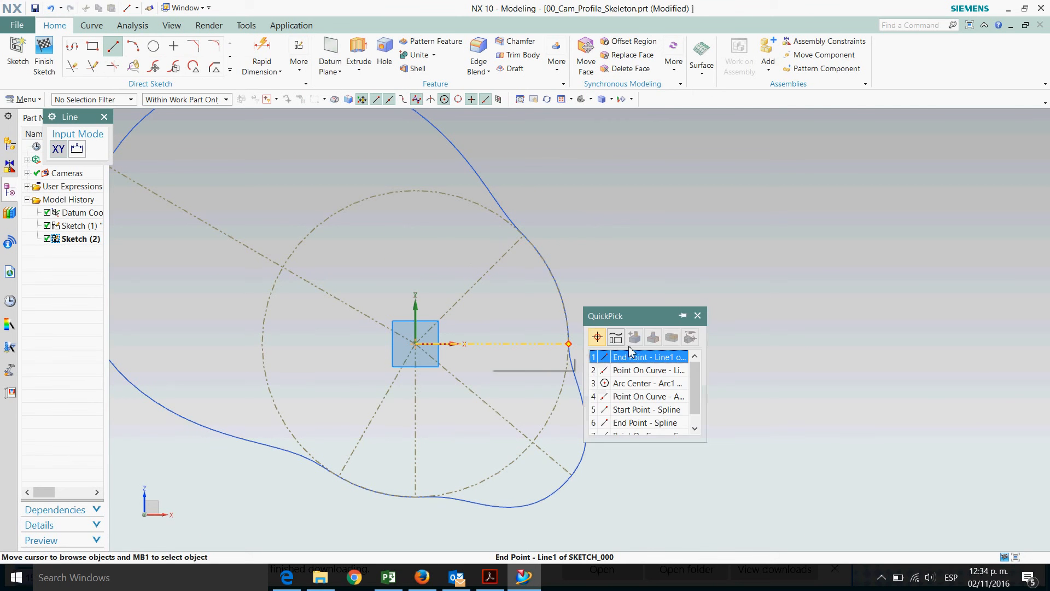
click(639, 361)
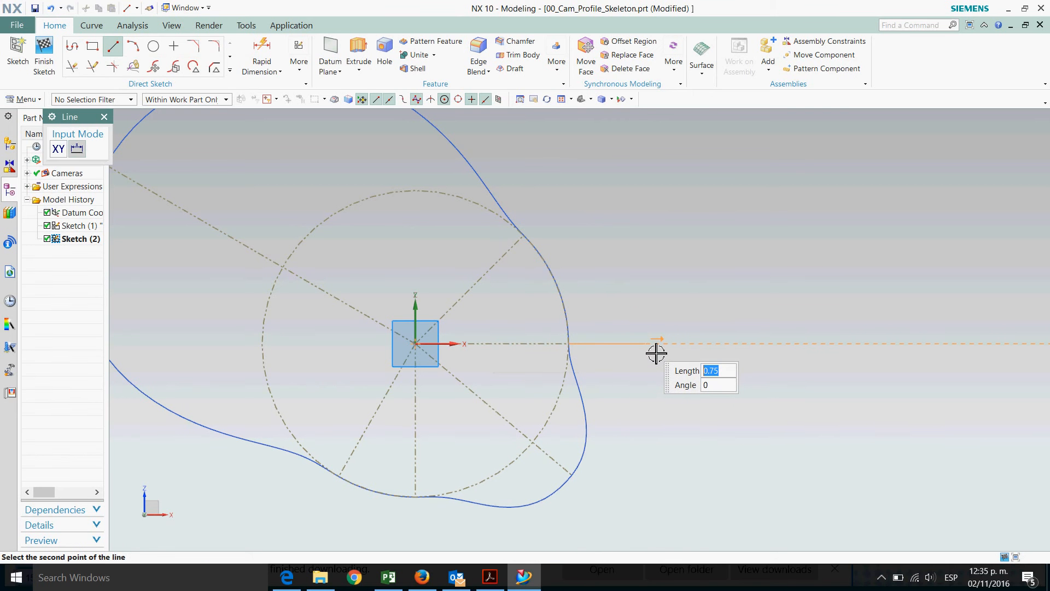
click(656, 353)
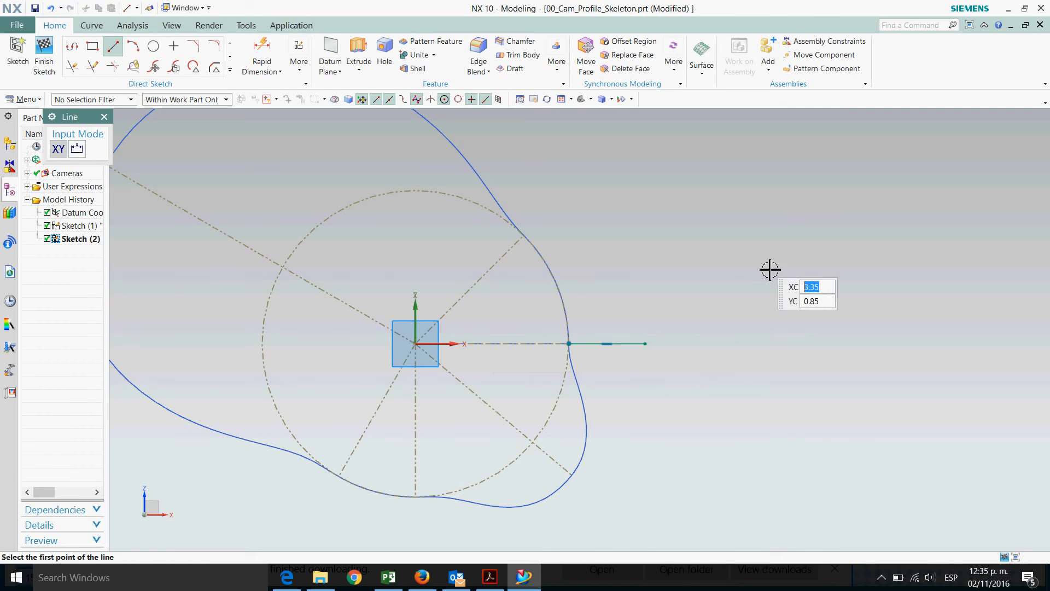
key(Escape)
click(264, 52)
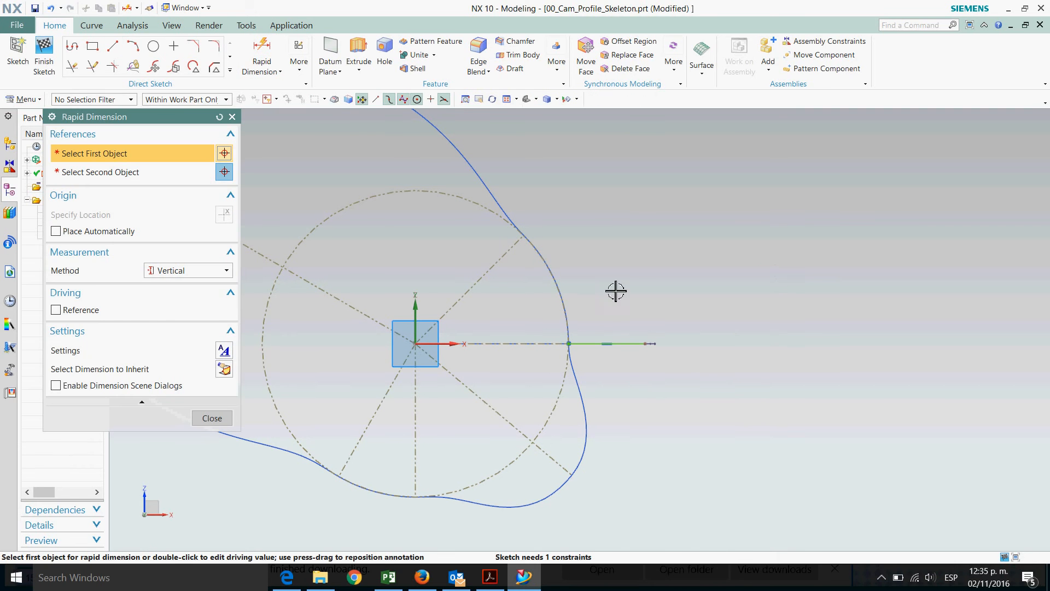
click(637, 350)
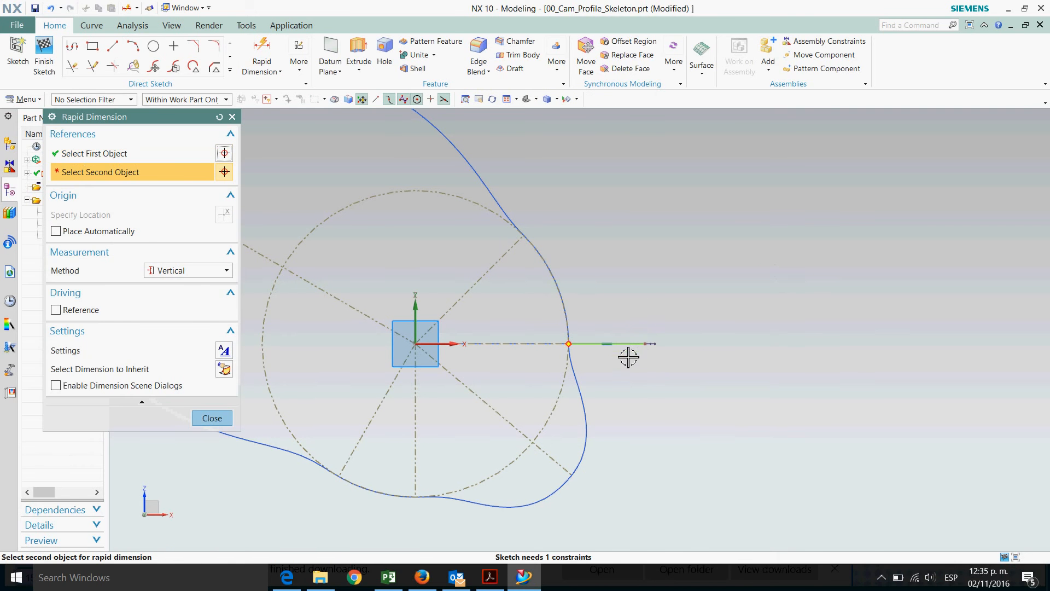
click(212, 418)
Dimension the short line's length to 0.2 with a linear dimension and convert the line to reference
click(273, 72)
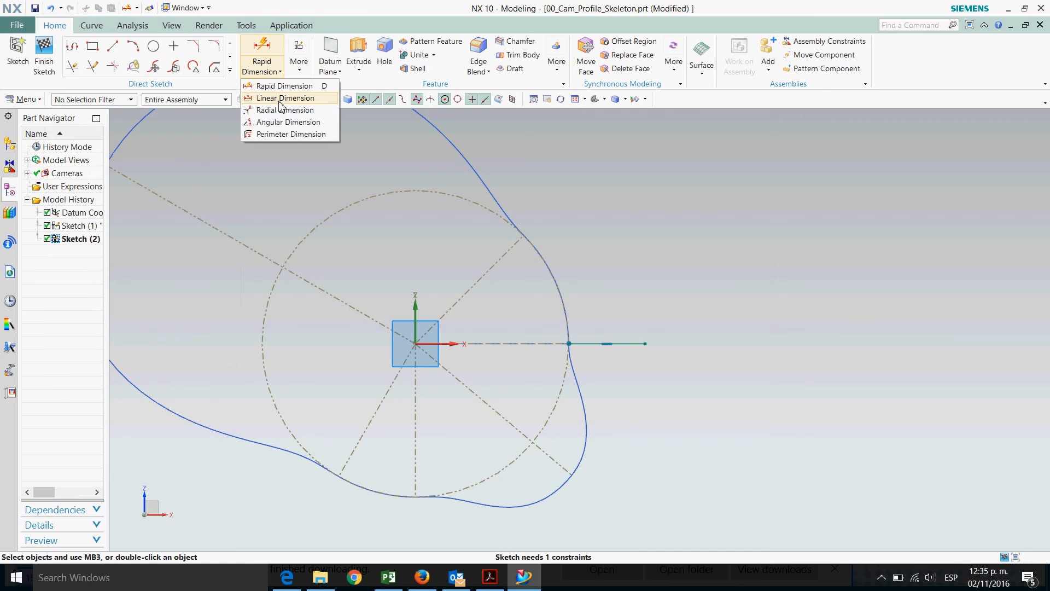
click(286, 98)
click(629, 343)
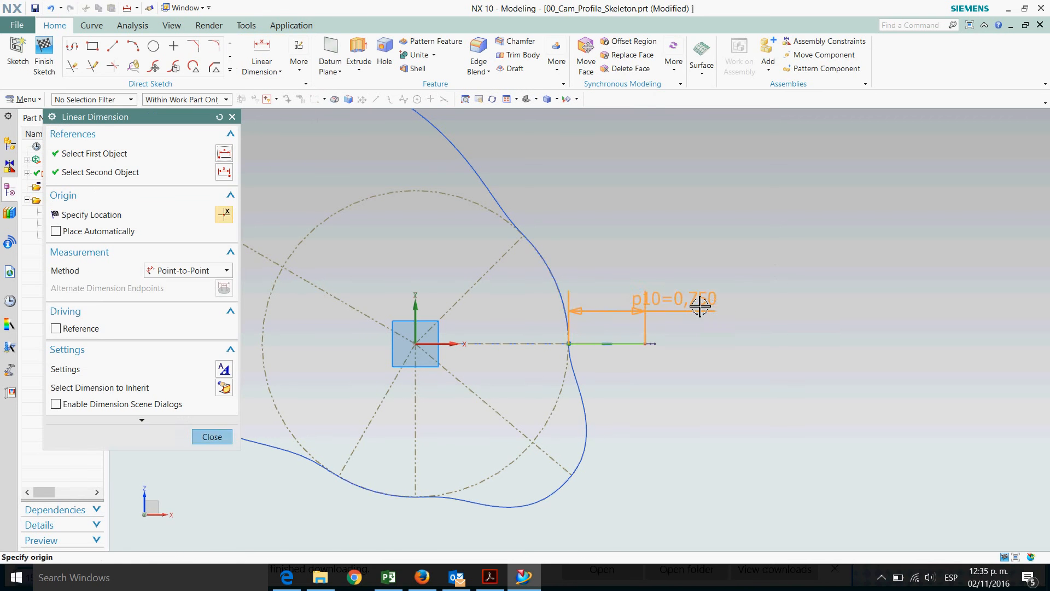
click(702, 306)
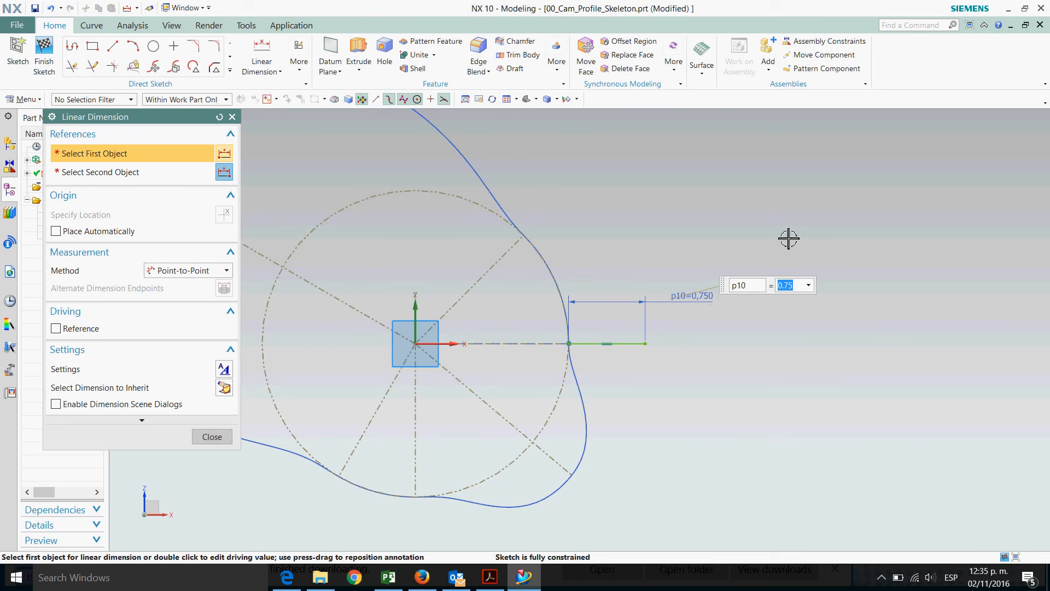
key(Return)
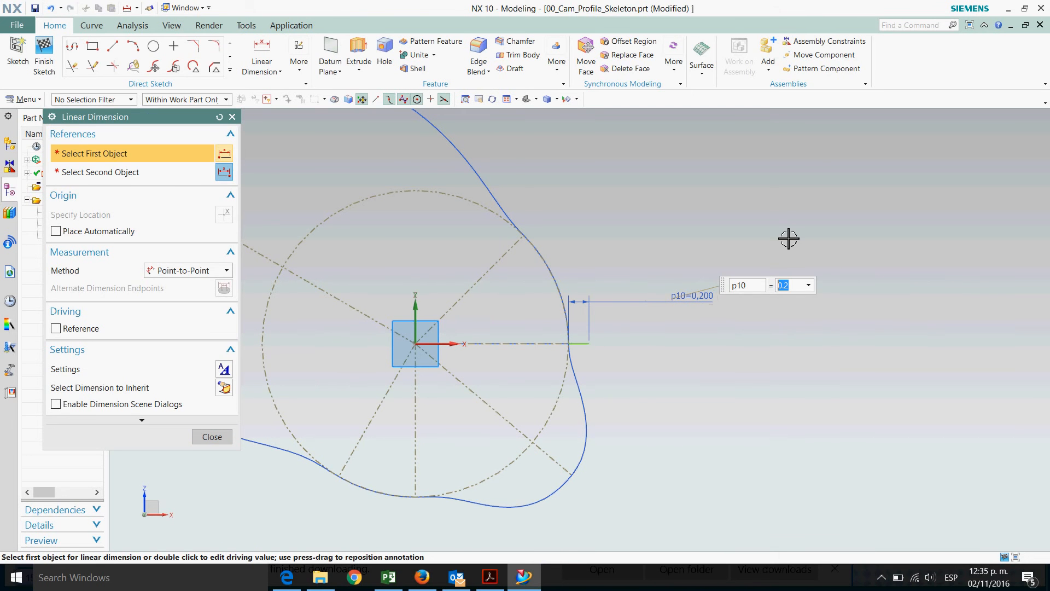
key(Escape)
scroll(609, 384, up, 1)
scroll(599, 369, up, 2)
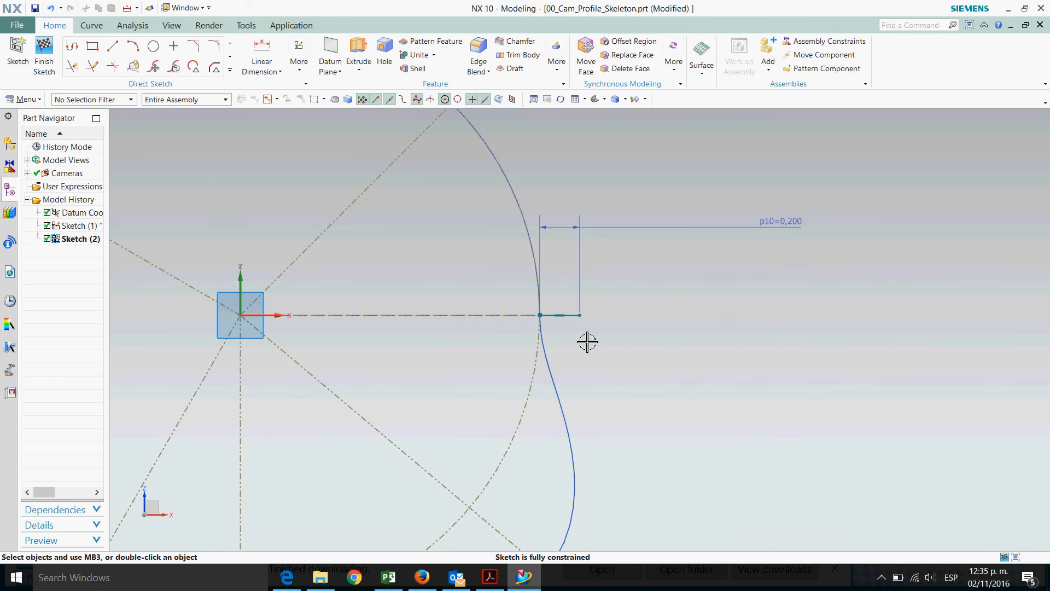
right_click(576, 320)
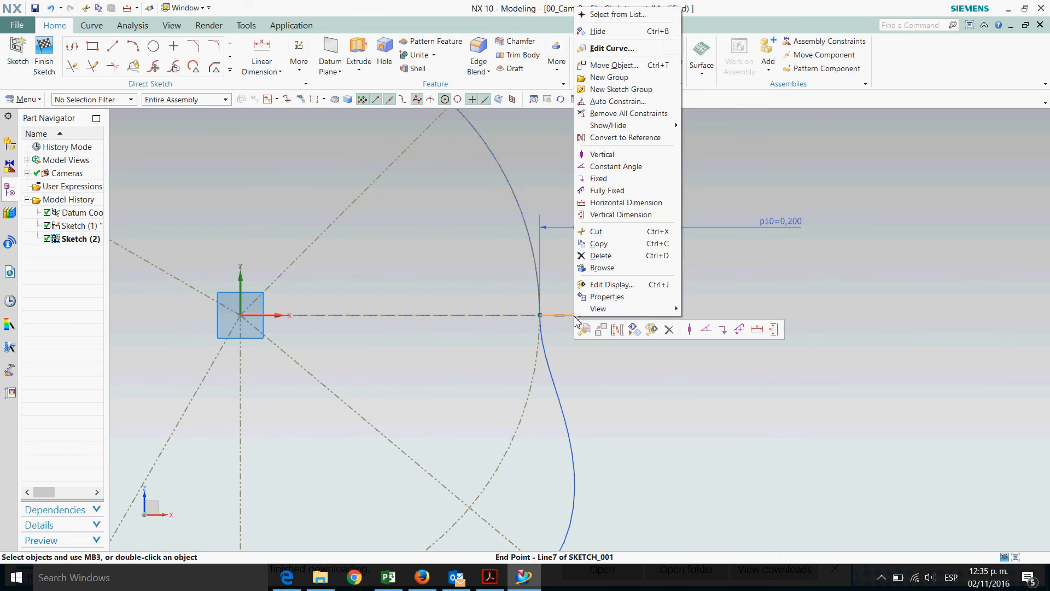
click(615, 331)
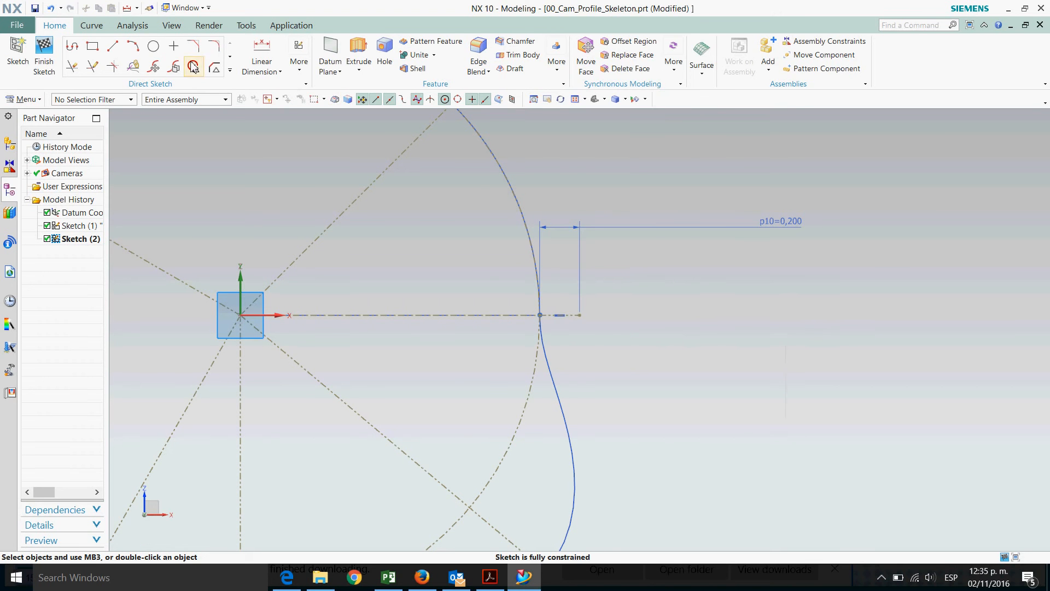
Draw a circle centred at the short line's outer end and set its diameter to 0.4 with a radial dimension
click(154, 46)
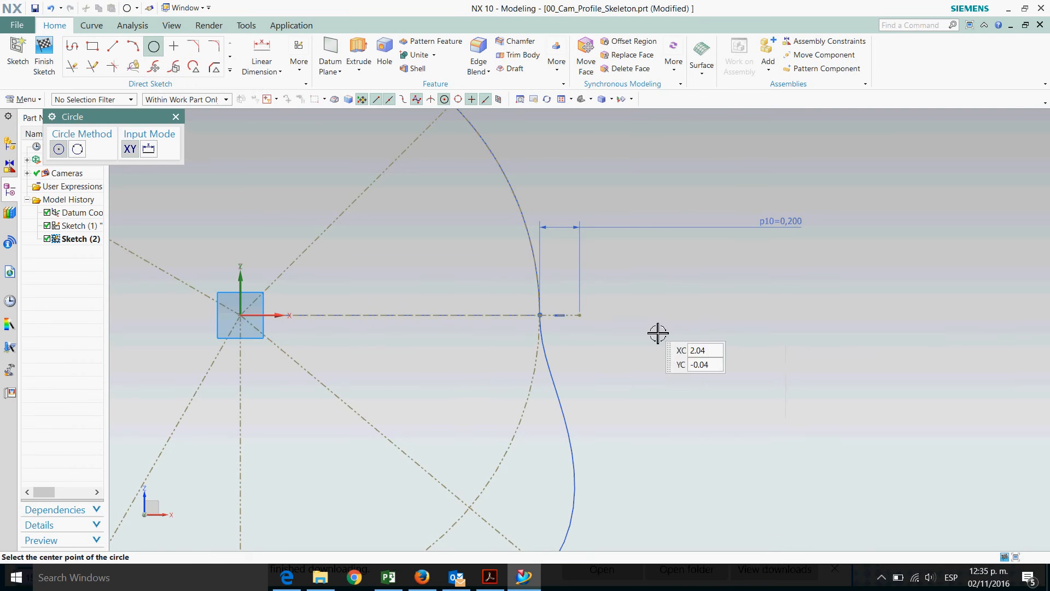
scroll(646, 328, up, 2)
click(541, 311)
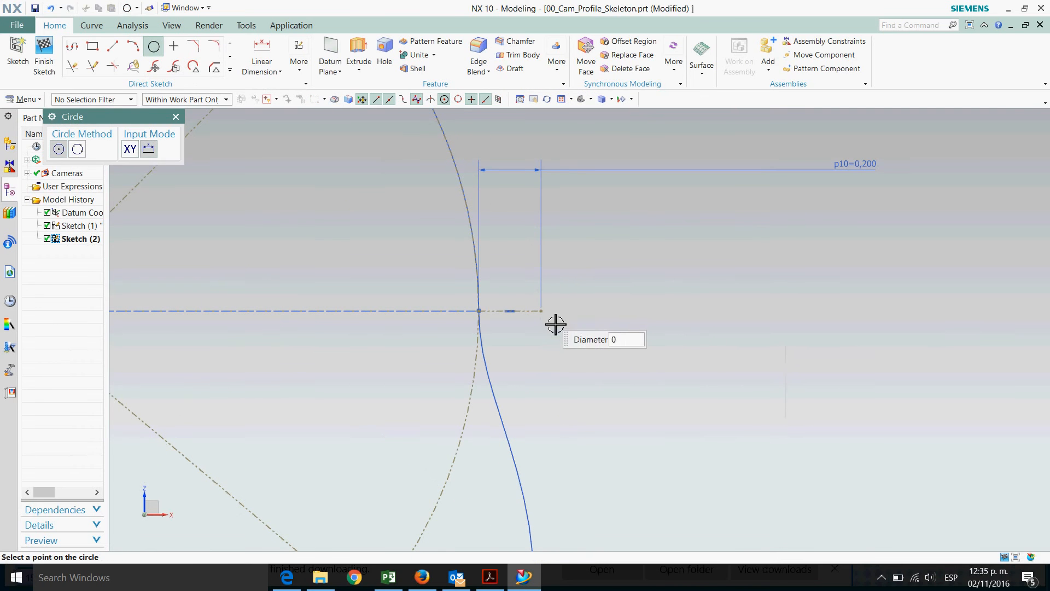
click(579, 343)
key(Escape)
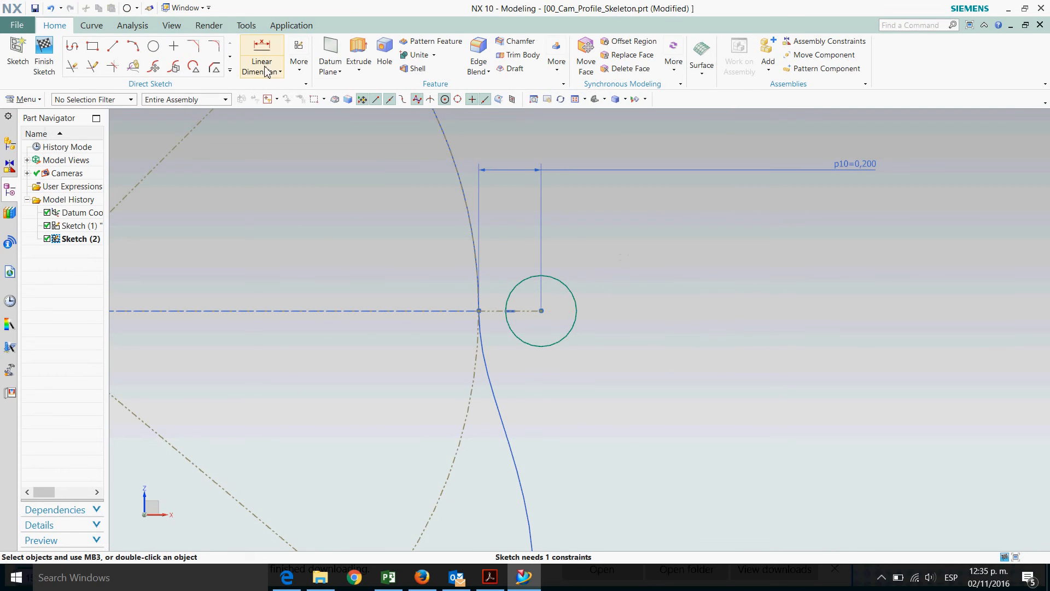
click(266, 72)
click(279, 110)
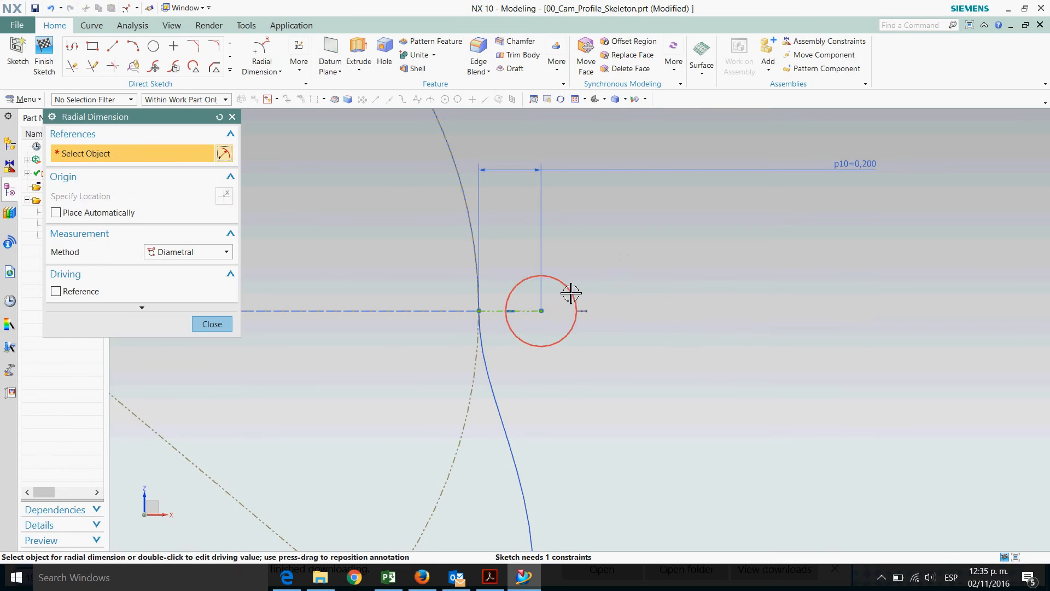
click(570, 294)
click(605, 239)
text(0.4)
key(Return)
key(Escape)
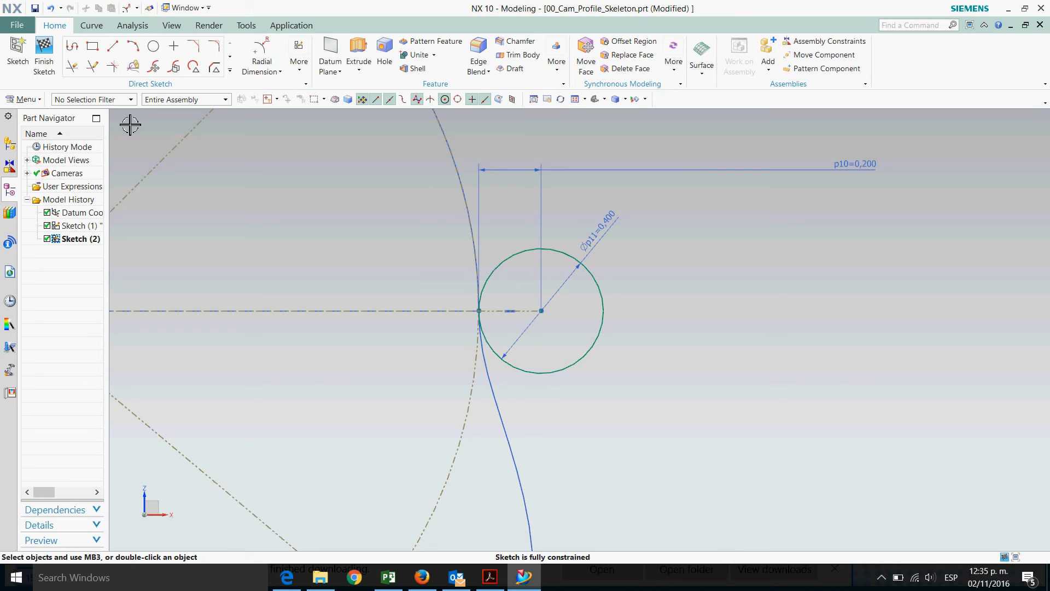
Draw a horizontal line about 1.2 long from the small circle's centre outward along the X axis
click(113, 48)
click(541, 311)
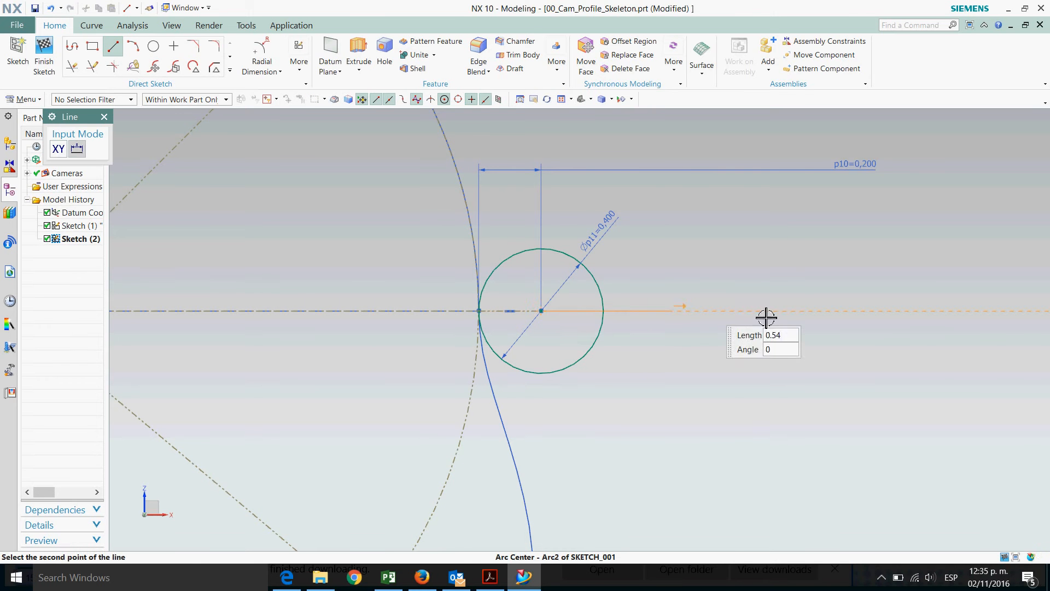
click(929, 329)
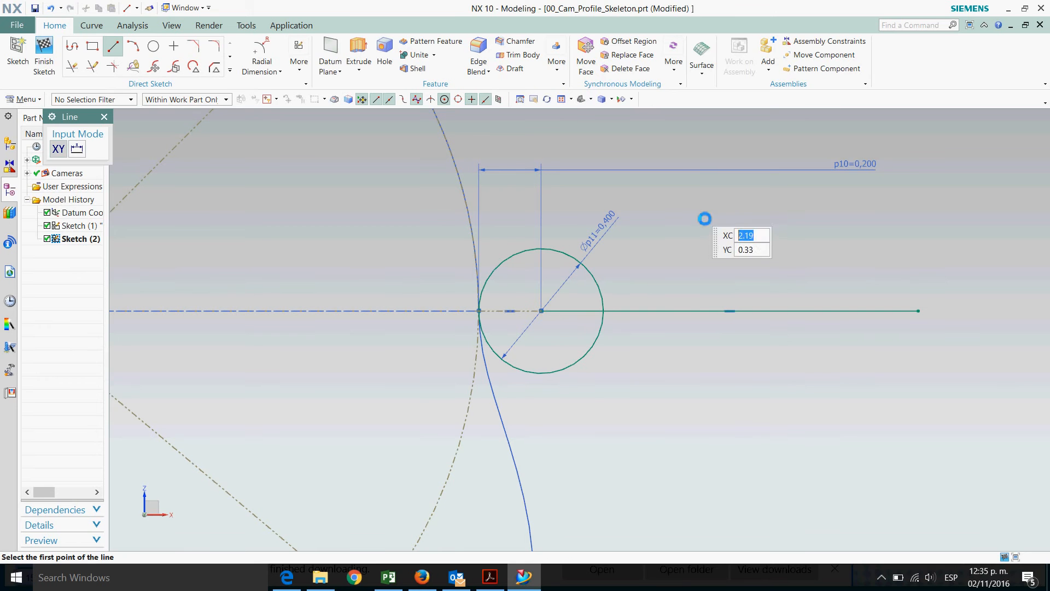
key(Escape)
Dimension the long line's length to 3.5 with a linear dimension
click(276, 72)
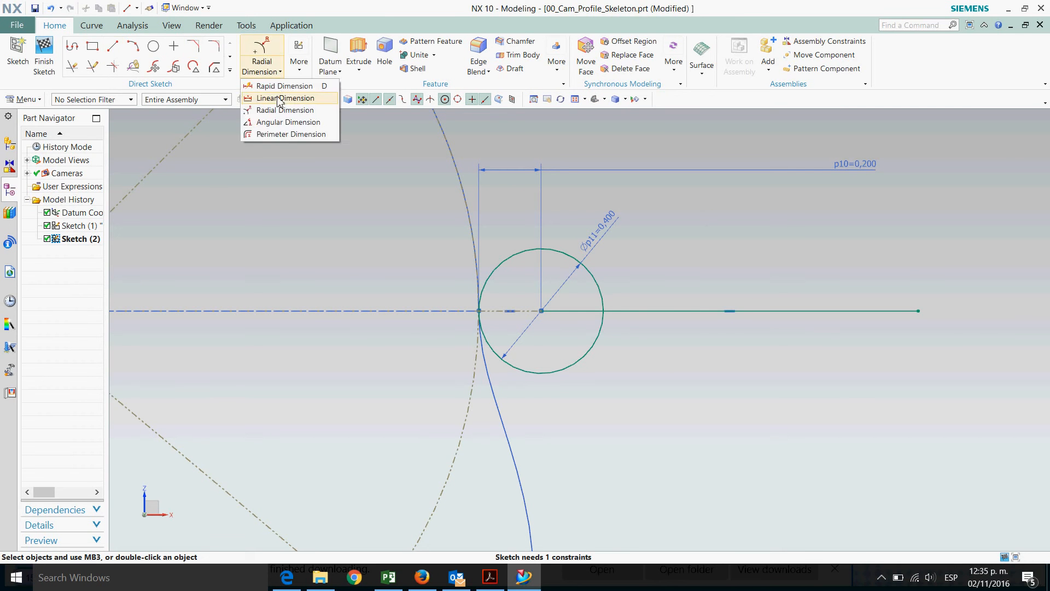
click(279, 99)
click(729, 312)
click(728, 392)
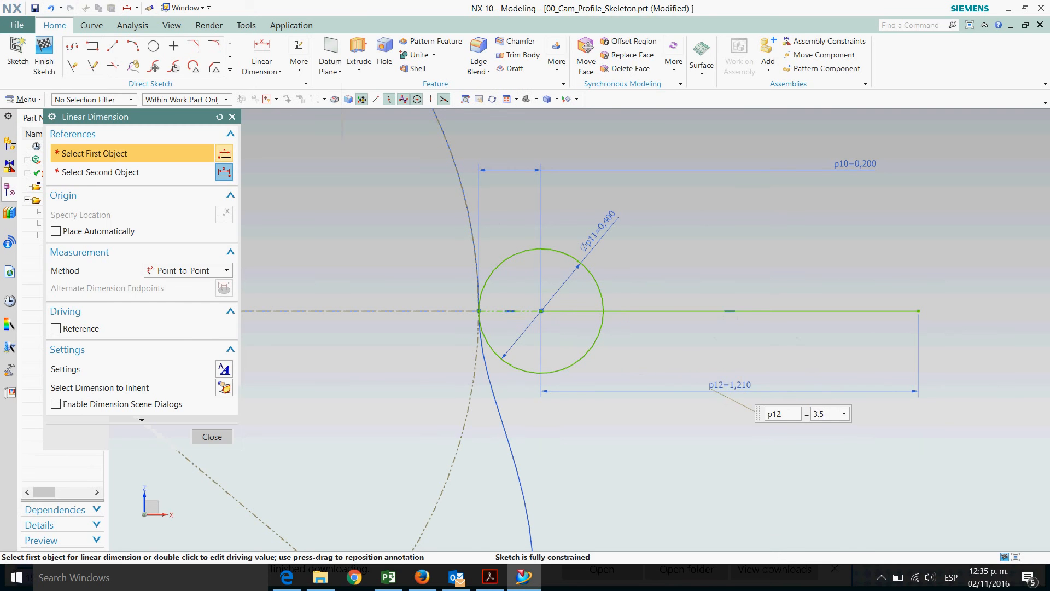
key(Return)
key(Escape)
Draw a circle about 0.37 in diameter centred at the long line's midpoint
scroll(397, 324, down, 3)
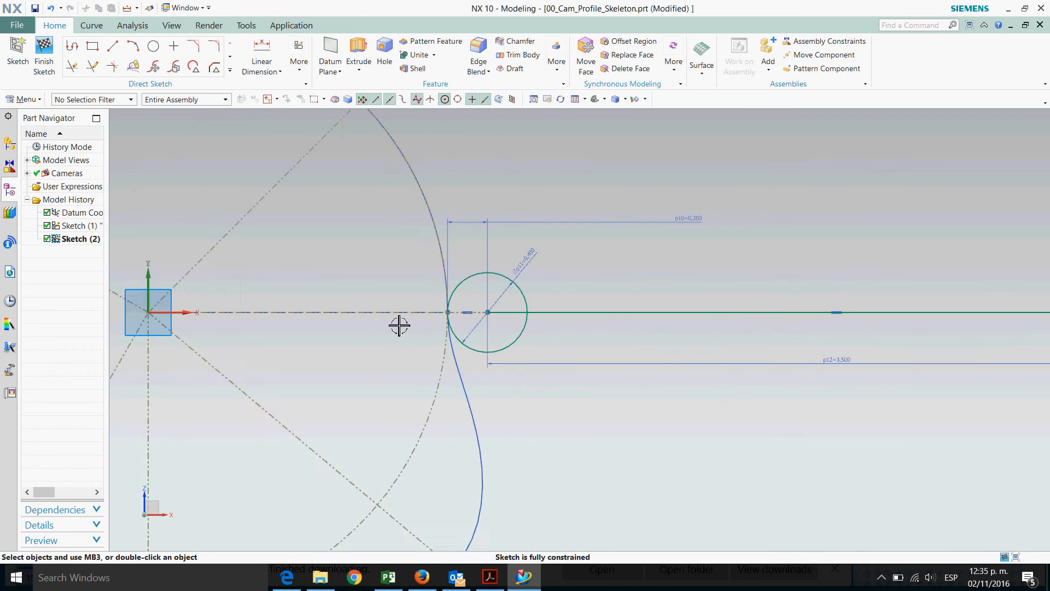
click(155, 48)
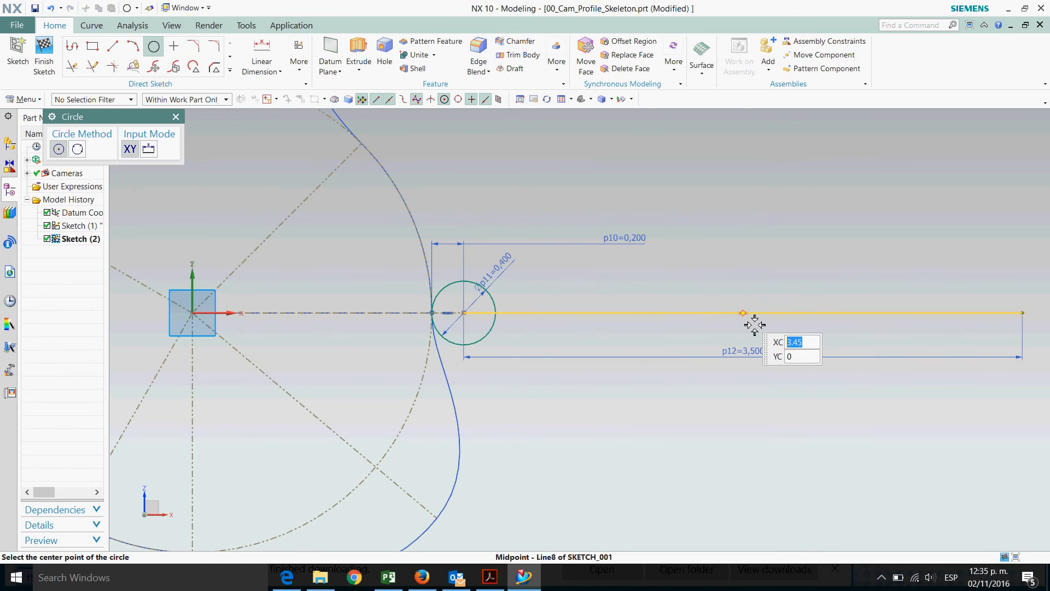
click(744, 314)
click(770, 331)
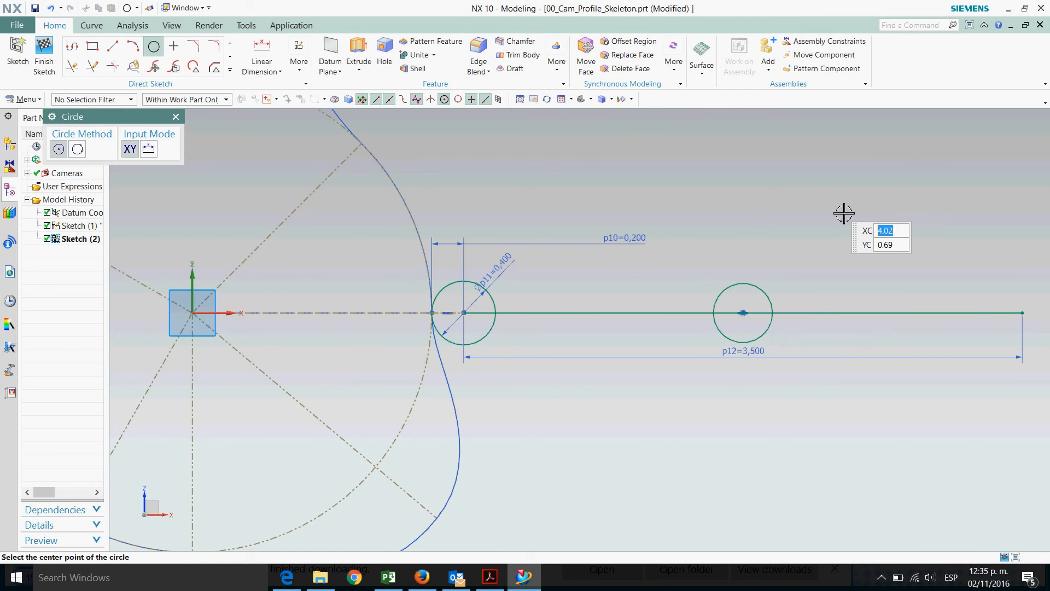
key(Escape)
Set the midpoint circle's diameter to 0.35 with a radial dimension
click(272, 72)
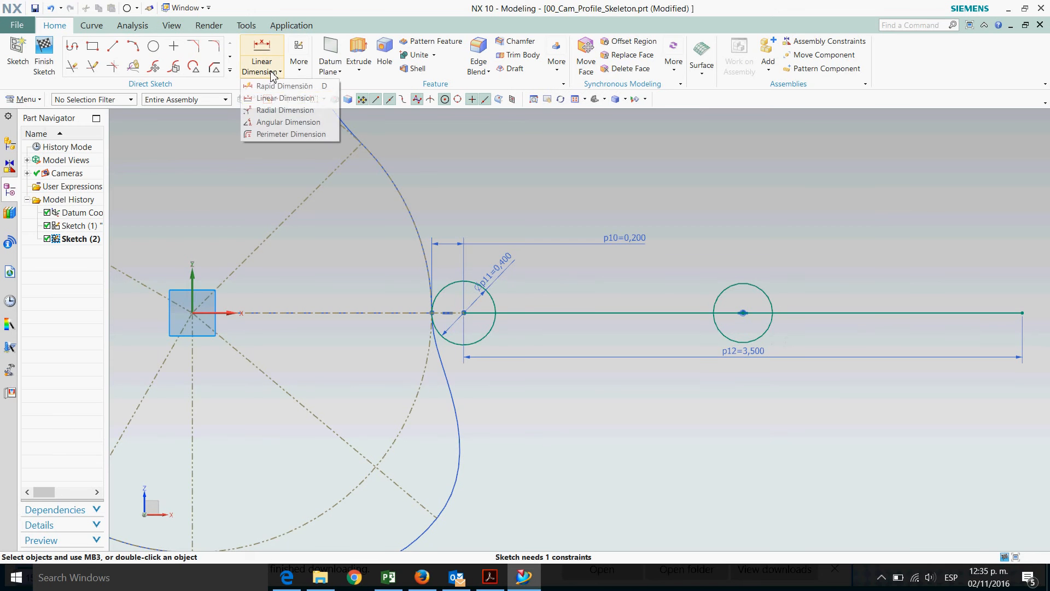
click(282, 111)
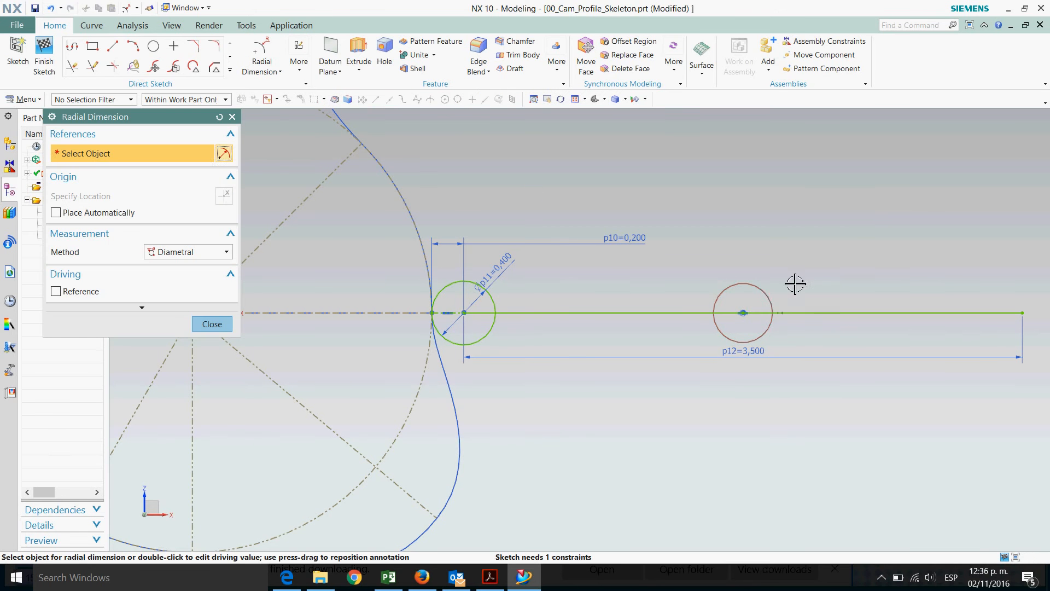
click(770, 298)
click(791, 263)
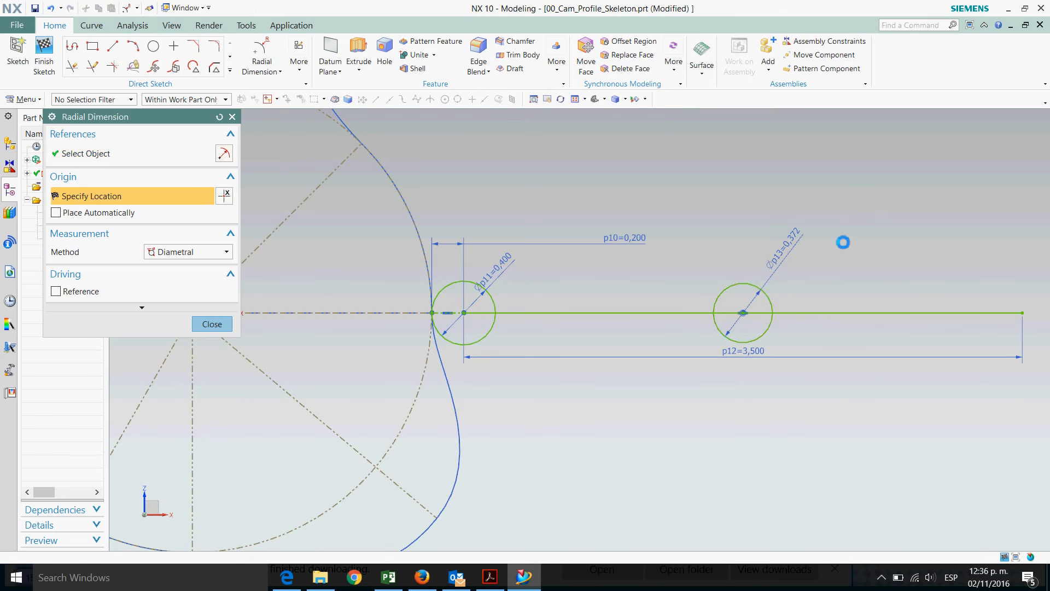
key(Return)
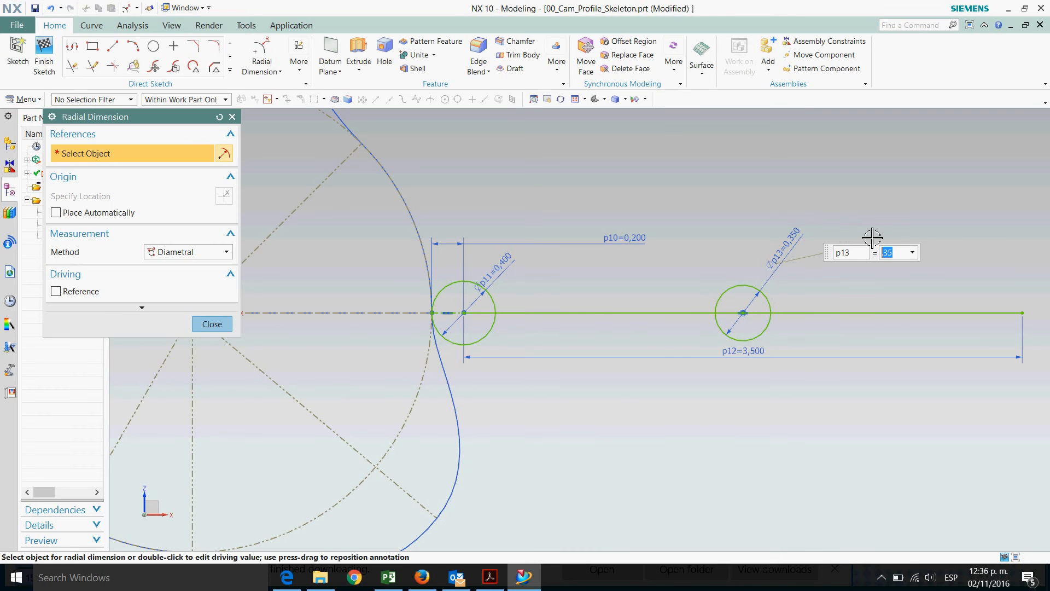
key(Escape)
Finish the sketch
scroll(591, 434, down, 2)
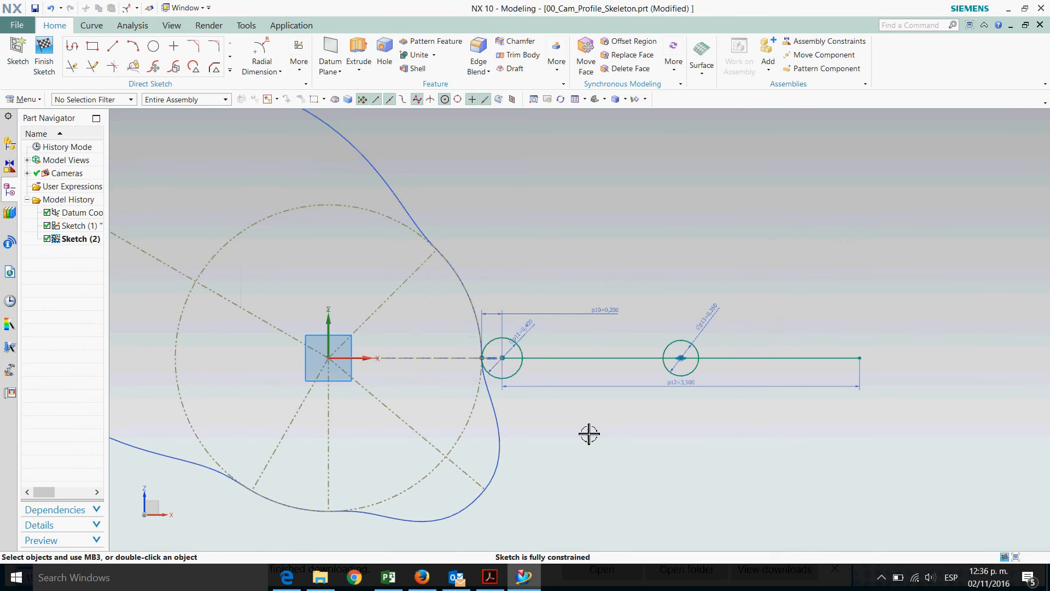
scroll(768, 229, down, 2)
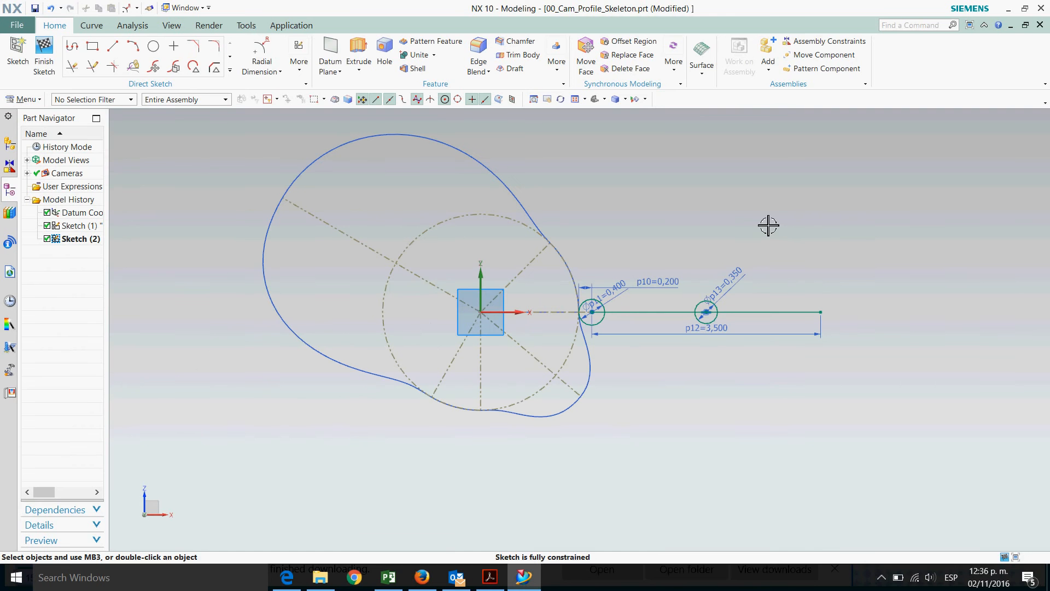
click(41, 59)
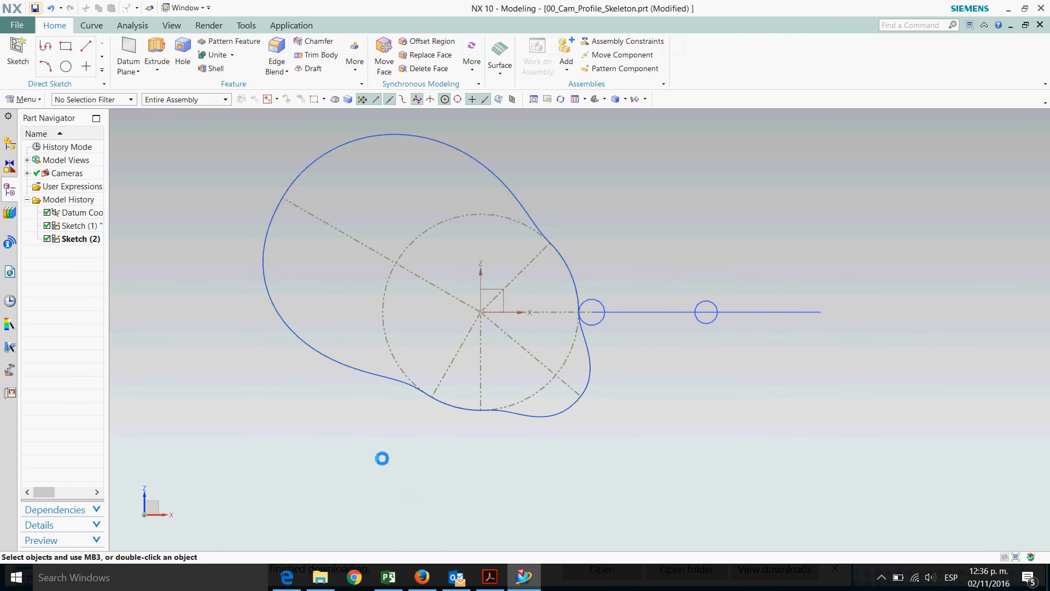
click(30, 103)
mouse_move(64, 239)
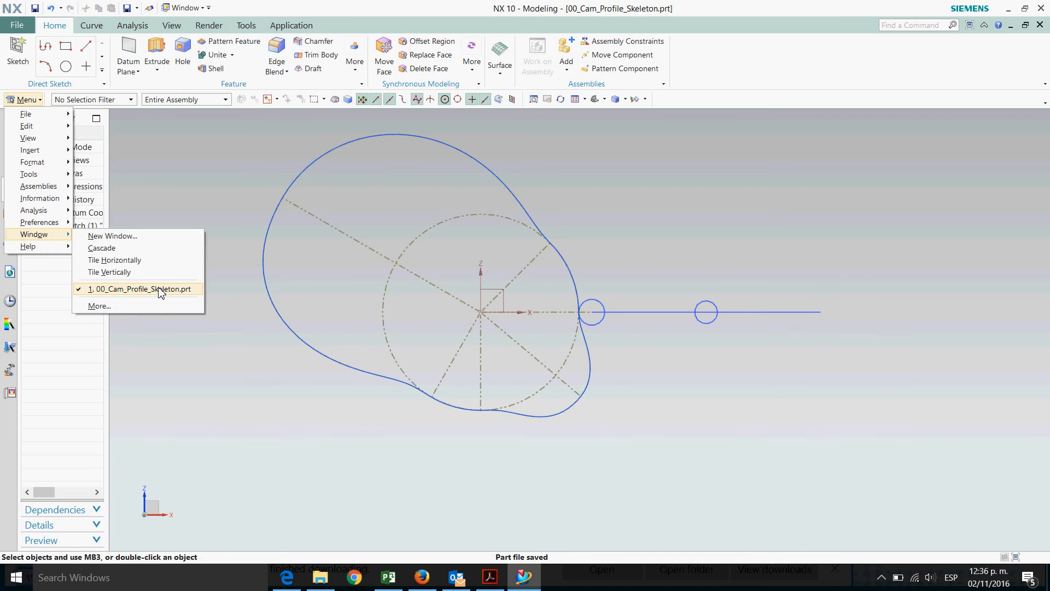
click(218, 188)
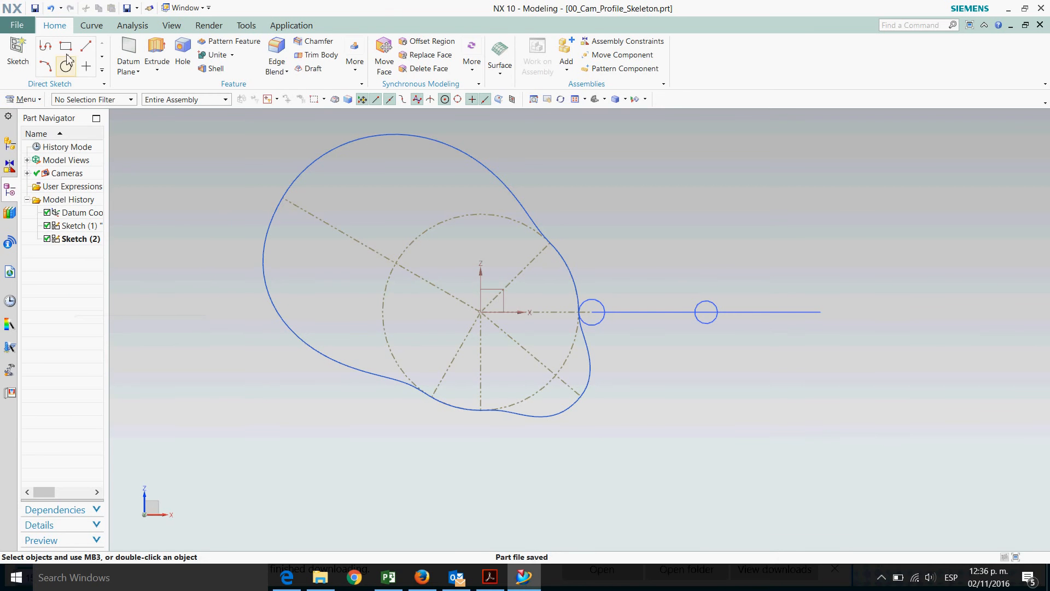
Open the 01_Cam_Profile part from the 52_Cam_Design folder
click(16, 25)
click(29, 59)
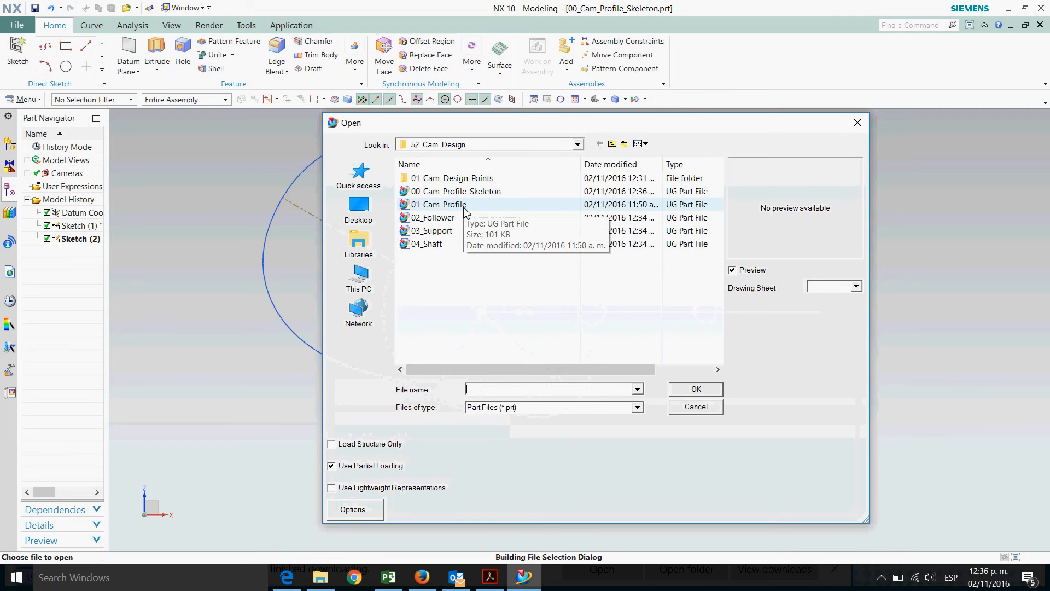
double_click(439, 204)
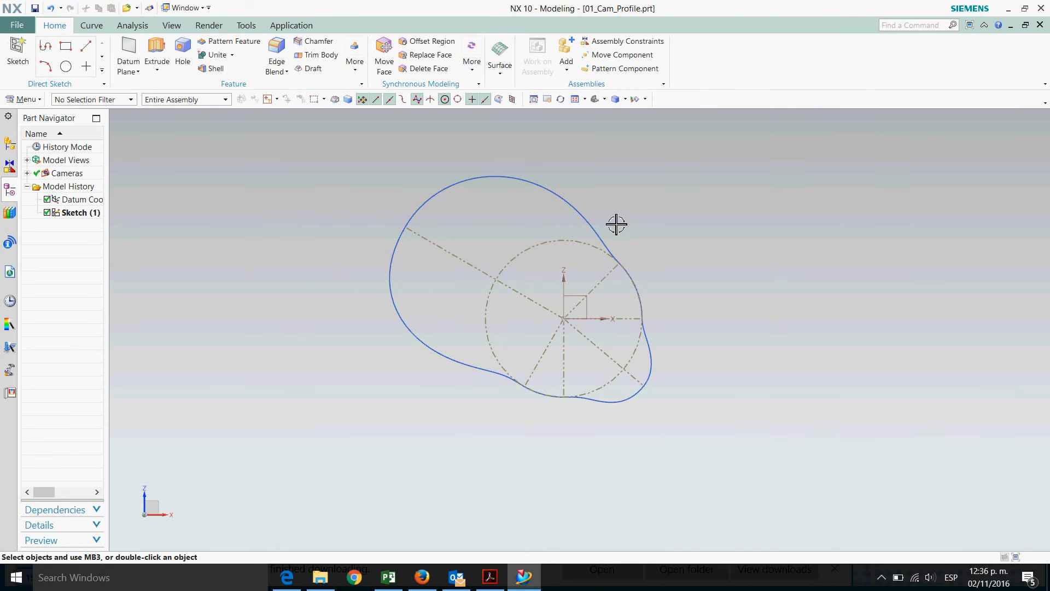
Create a new sketch on the datum coordinate system's XZ plane in the cam profile part
mouse_move(772, 247)
middle_down()
mouse_move(739, 253)
mouse_move(762, 248)
mouse_move(774, 253)
mouse_move(769, 267)
mouse_move(757, 253)
mouse_move(712, 257)
middle_up()
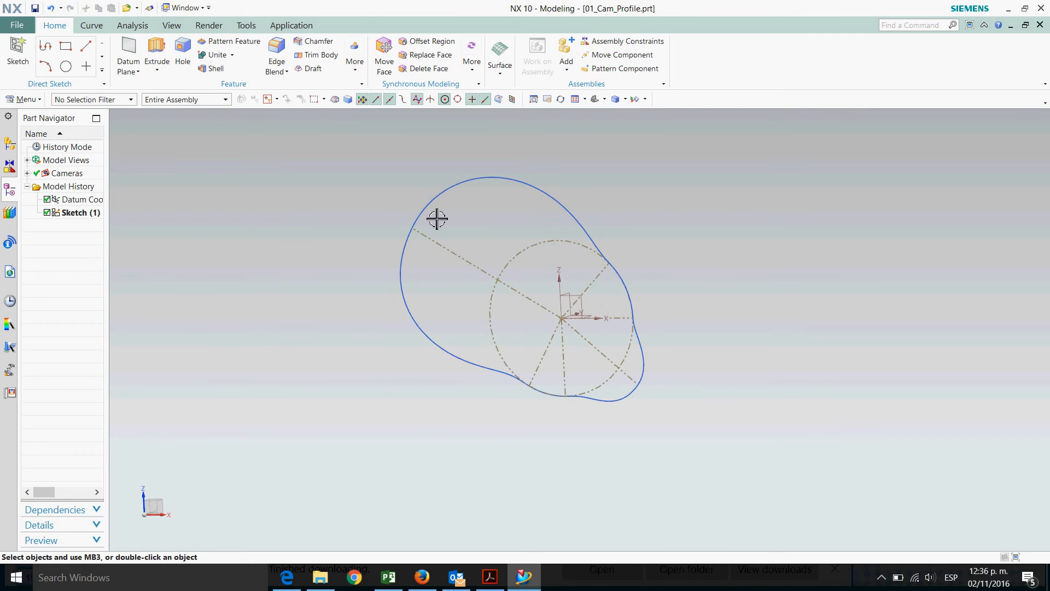
click(171, 26)
click(76, 56)
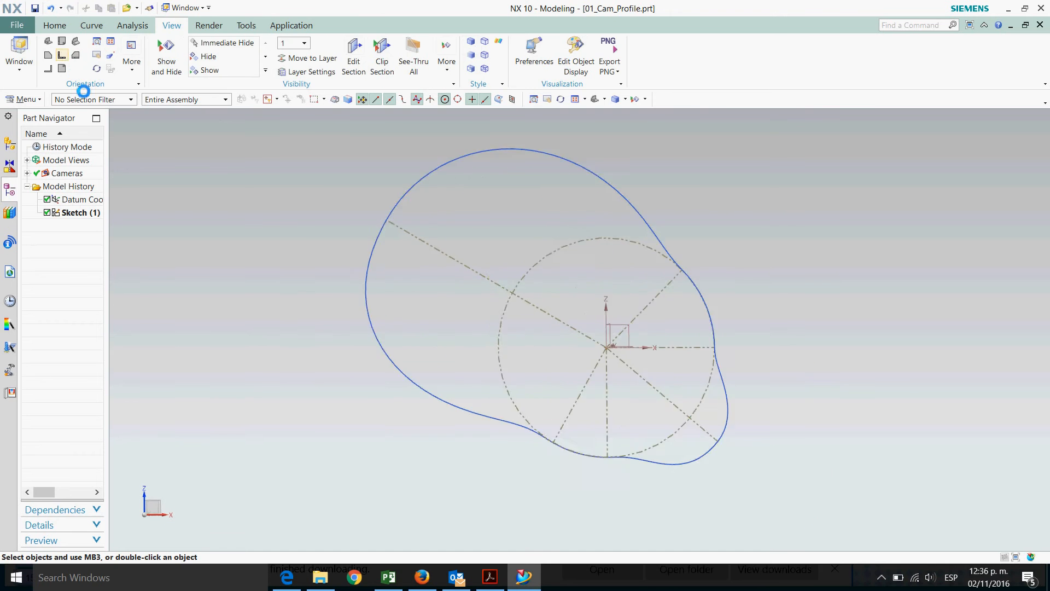
click(57, 27)
click(18, 56)
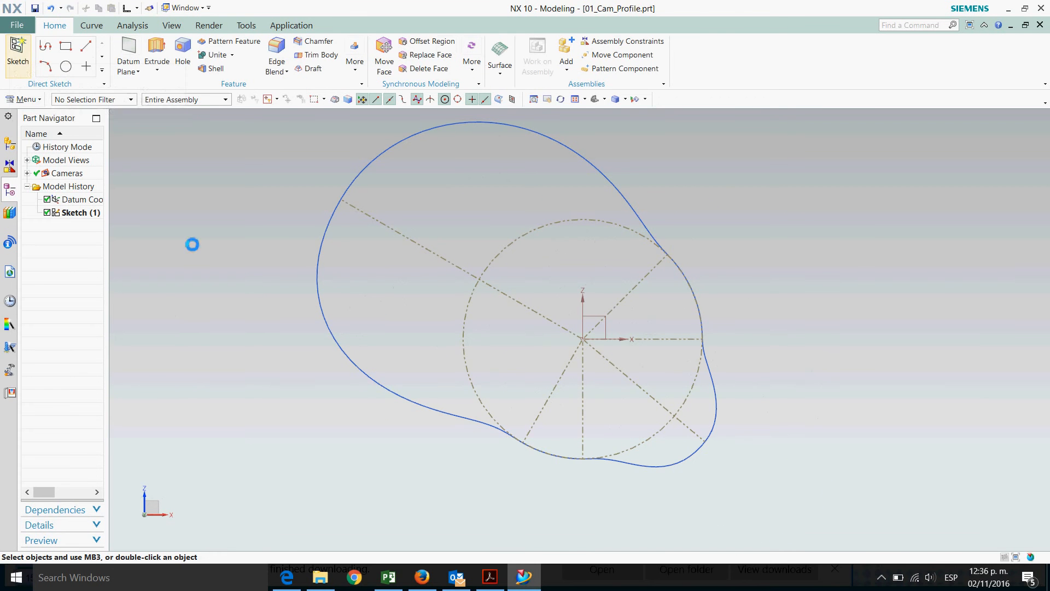
click(610, 332)
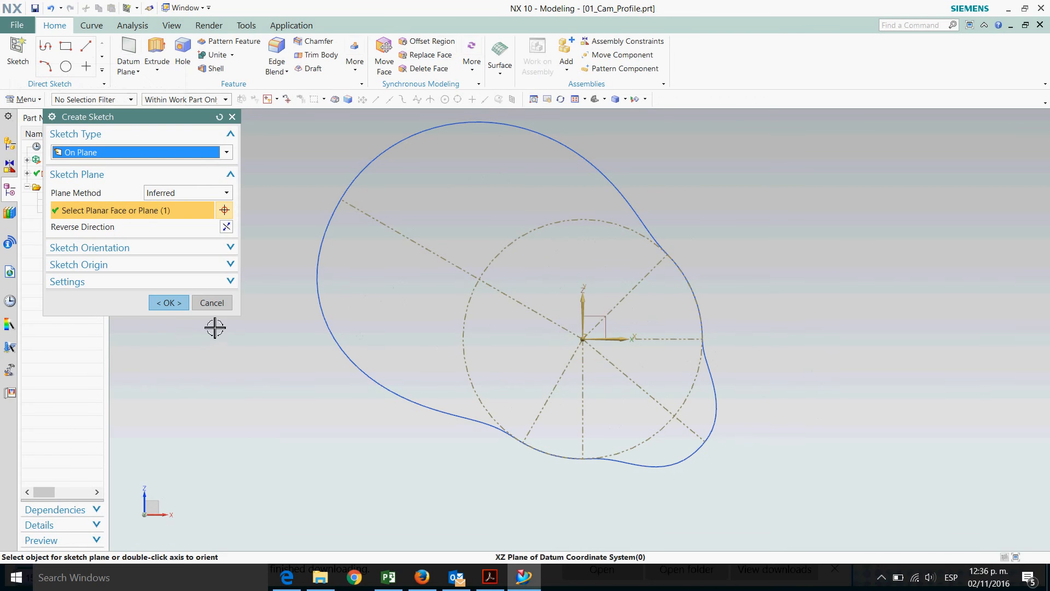
click(169, 303)
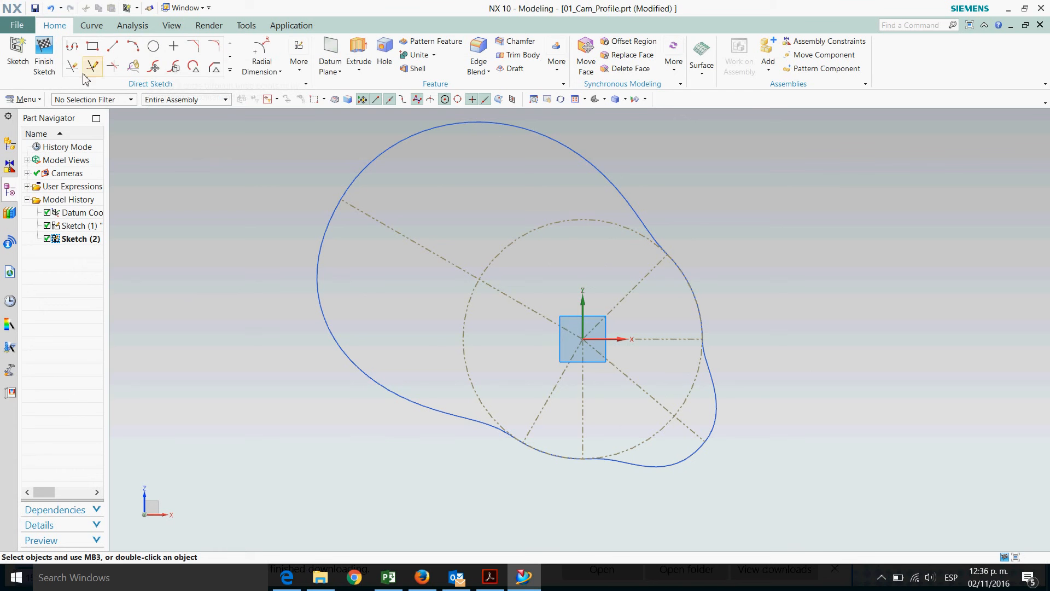
Draw a circle about 1.29 in diameter centred at the sketch origin
click(299, 63)
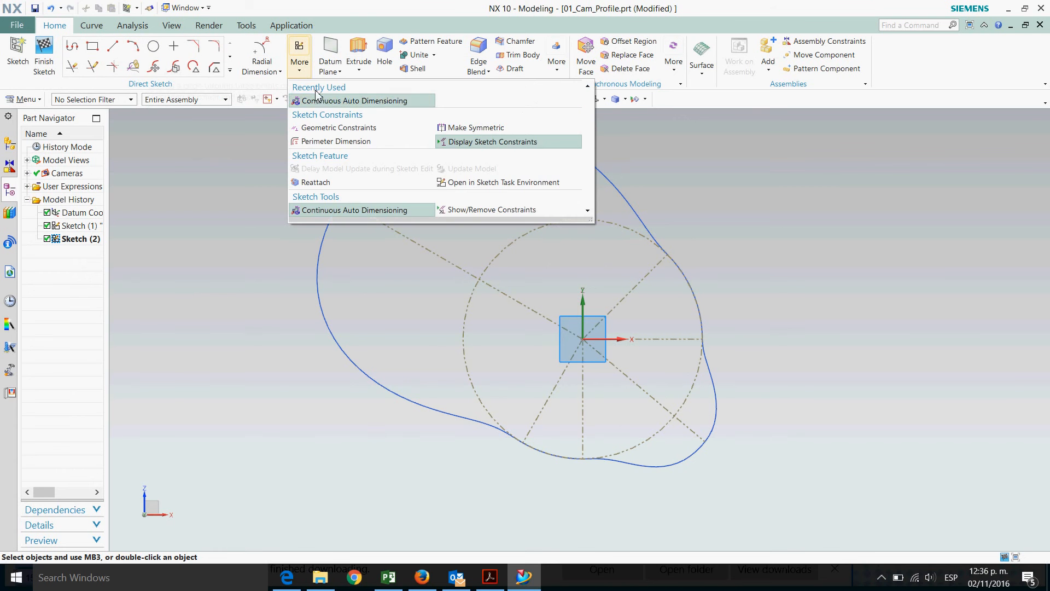
click(155, 48)
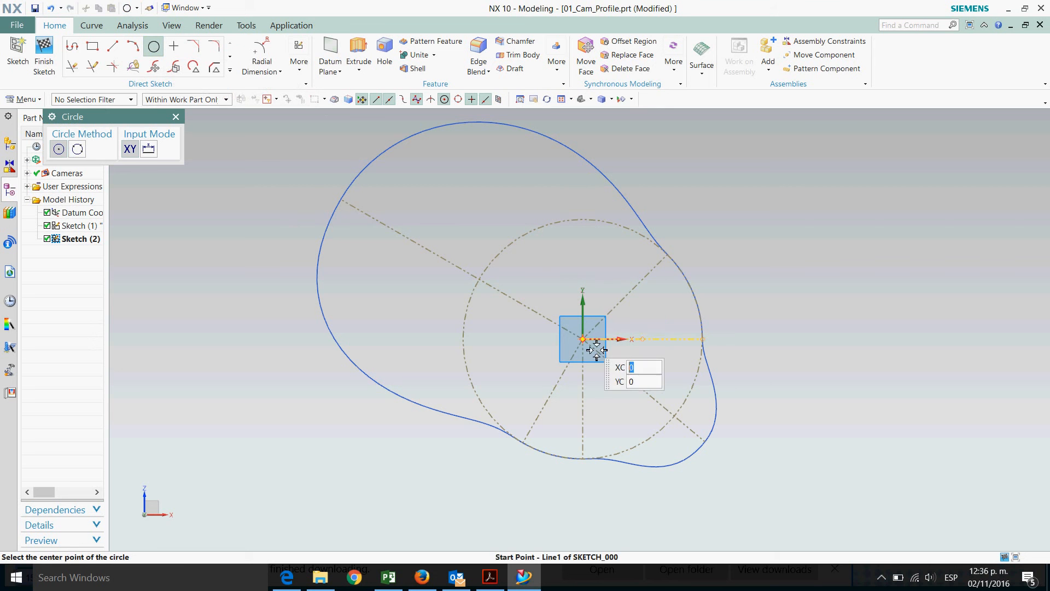
click(584, 341)
click(646, 377)
key(Escape)
Set the central circle's diameter to 0.5 with a radial dimension
click(263, 68)
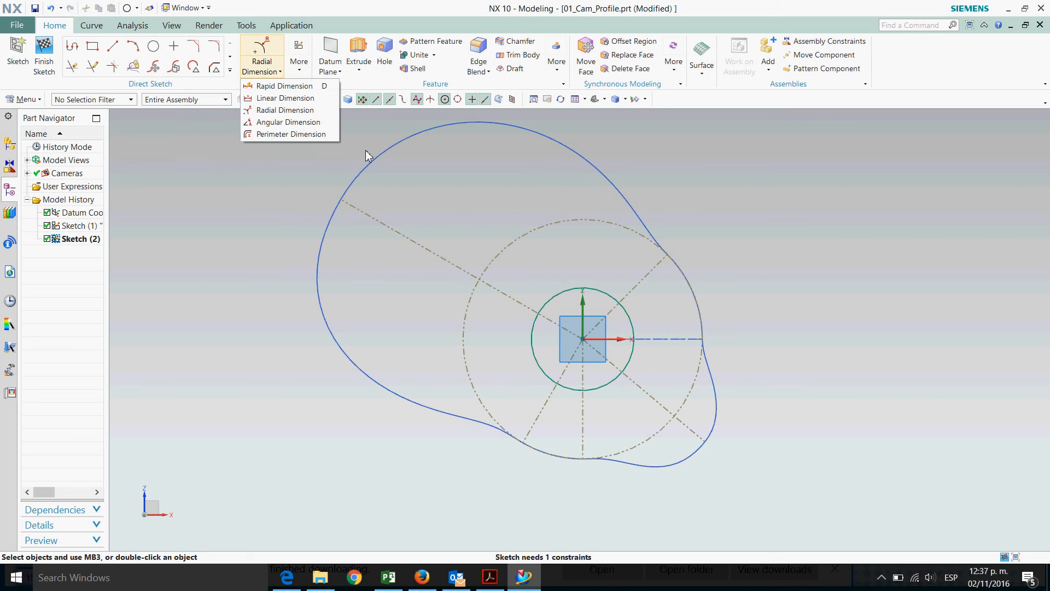
click(279, 111)
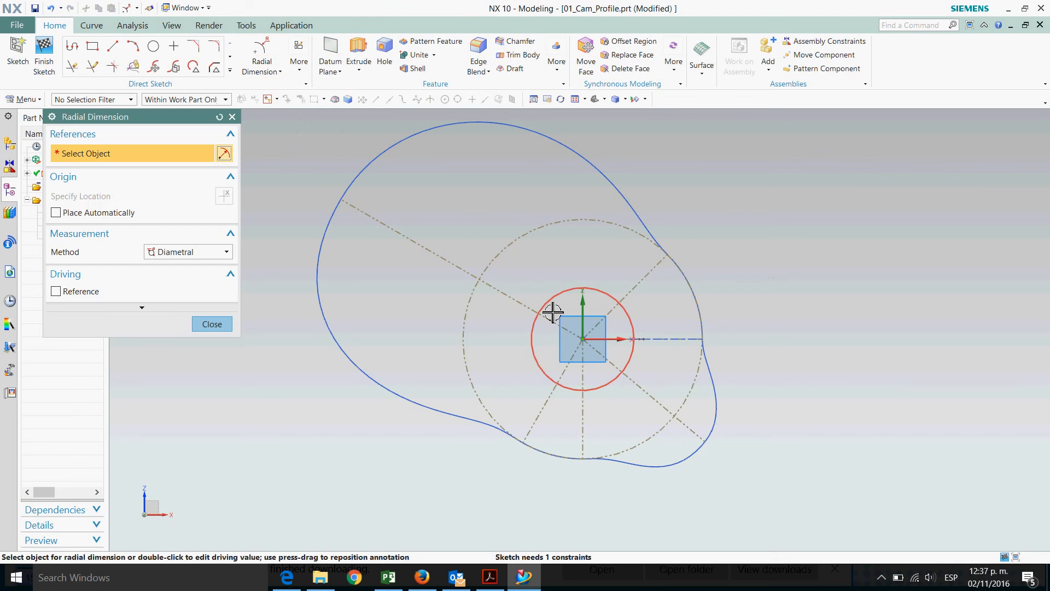
click(557, 302)
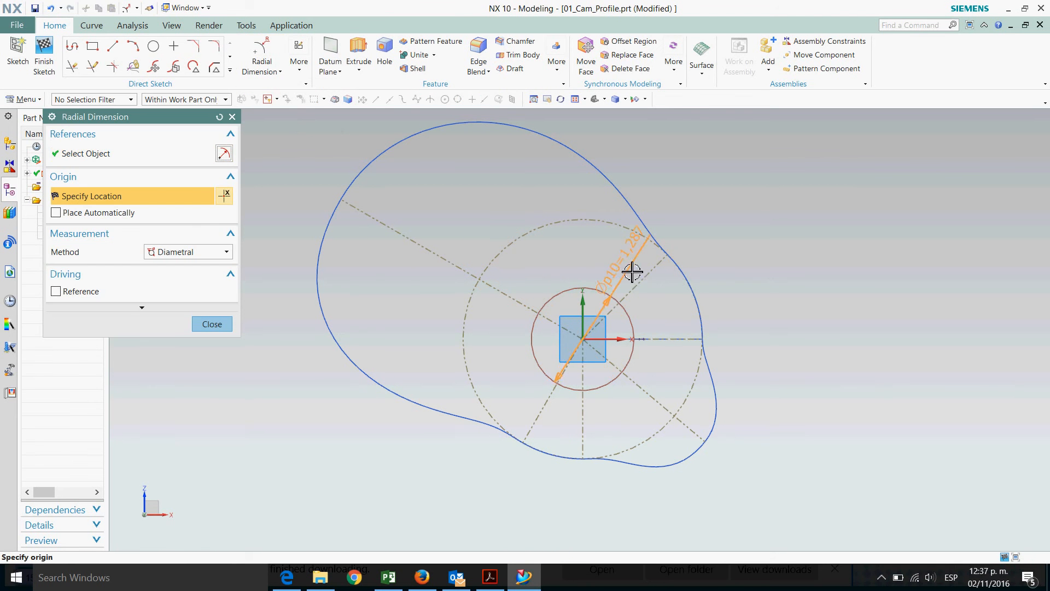
click(683, 310)
text(.)
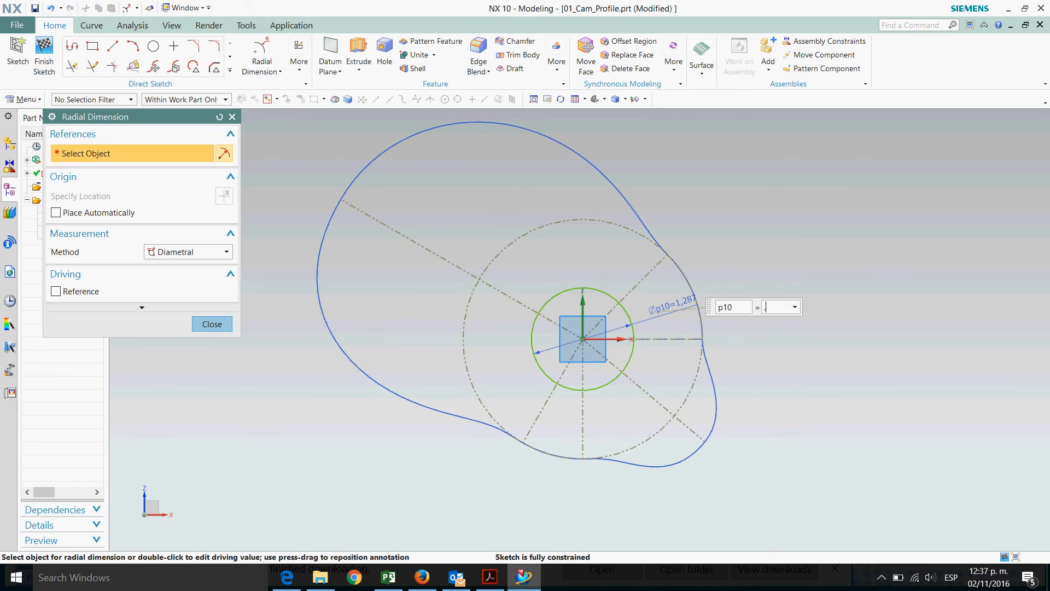
text(75)
key(Return)
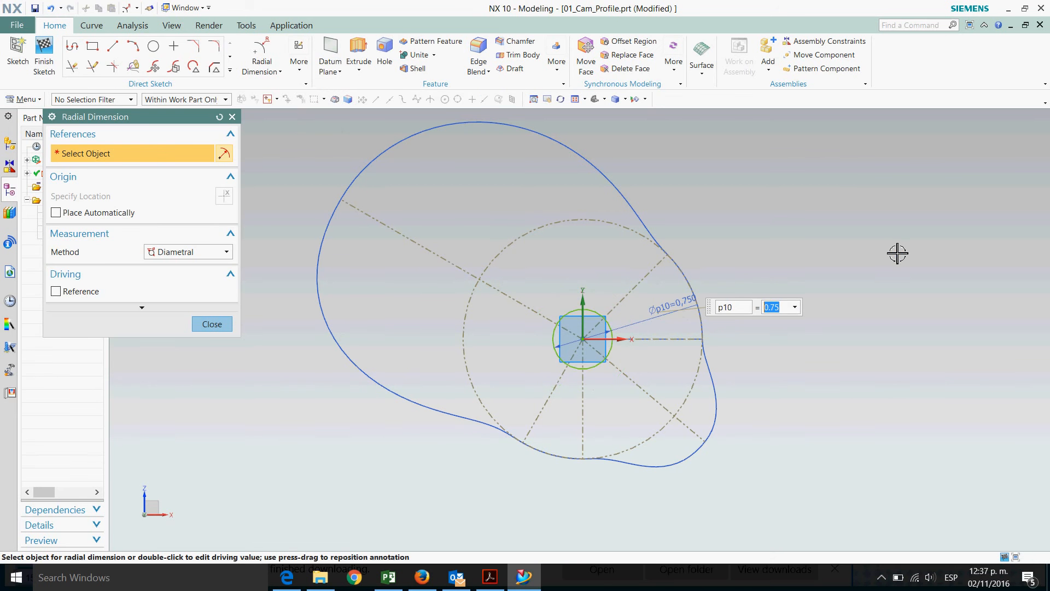
key(Return)
key(Escape)
scroll(782, 342, down, 1)
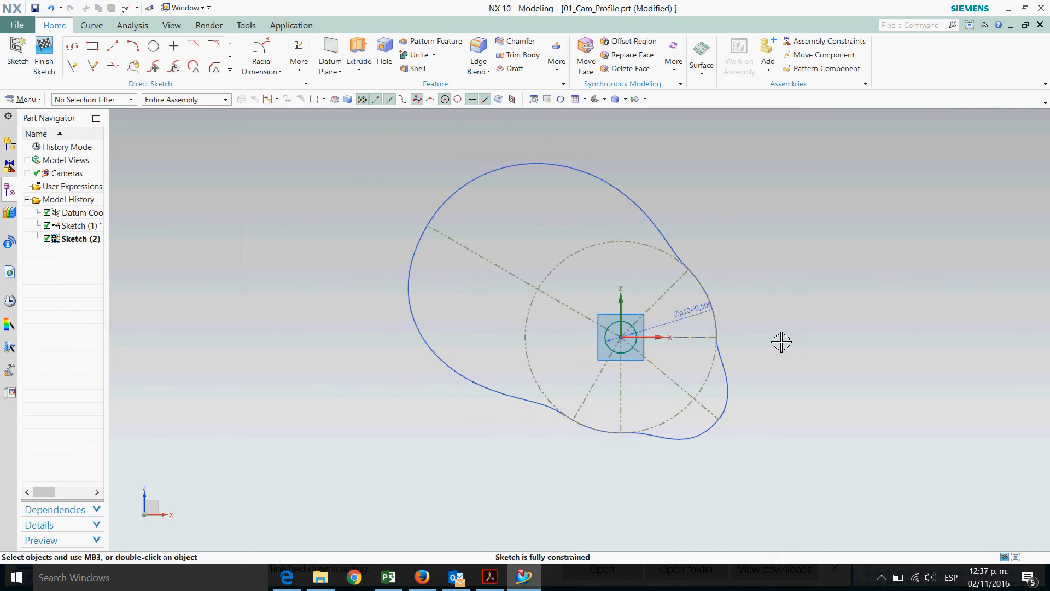
scroll(781, 348, up, 2)
scroll(534, 211, up, 2)
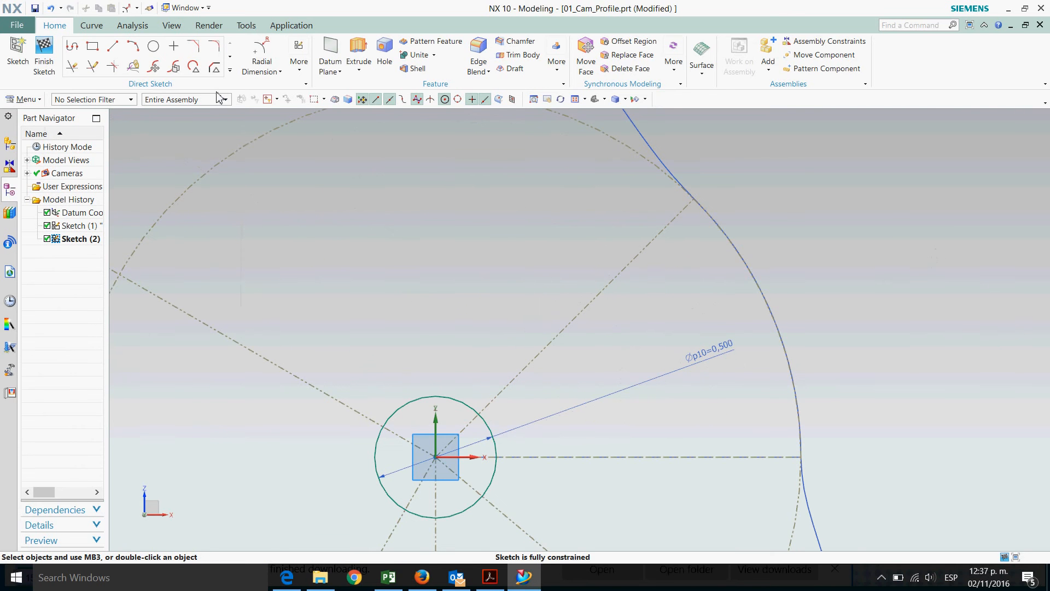
click(112, 46)
scroll(465, 258, down, 2)
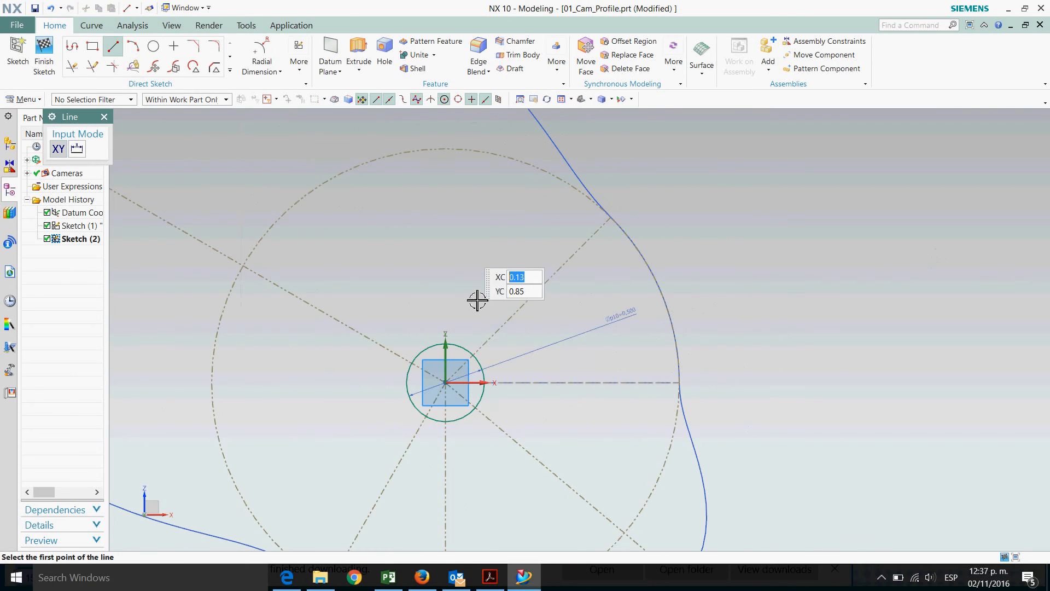
click(459, 384)
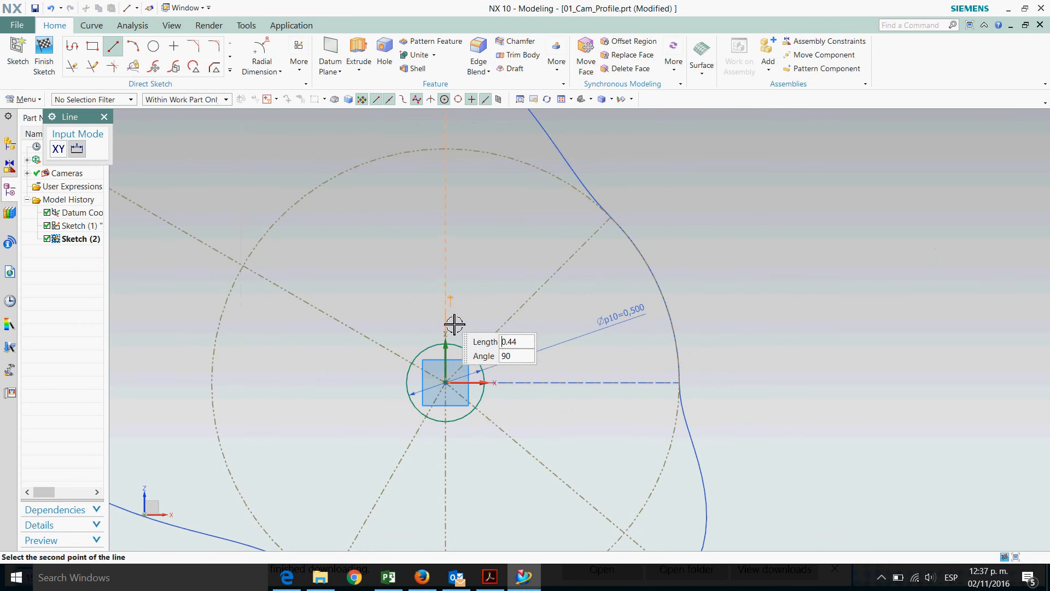
key(Escape)
key(Escape)
scroll(557, 396, down, 1)
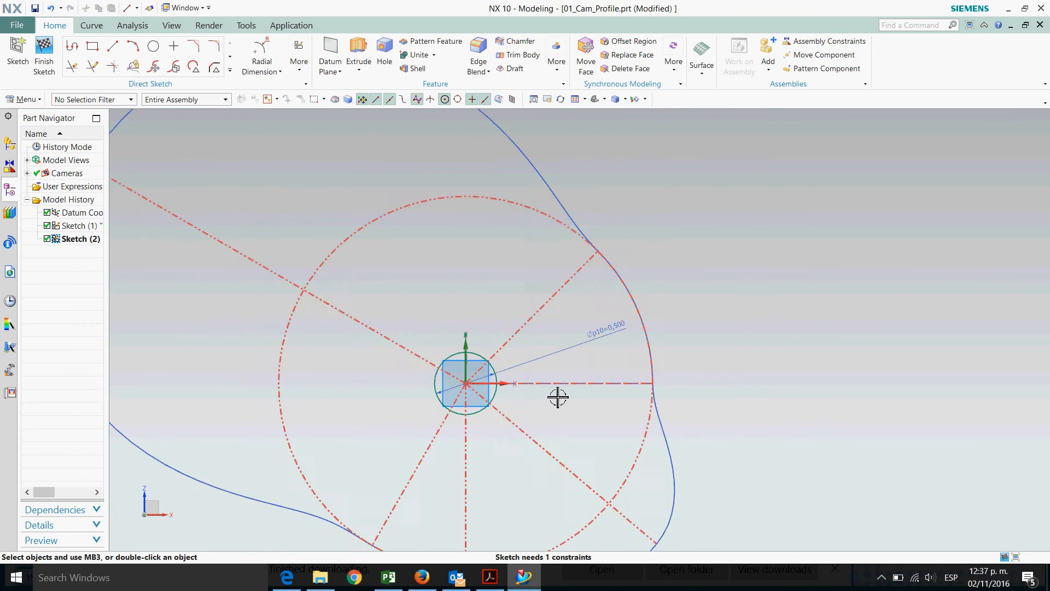
Dimension the vertical line from the circle centre and set its length to 0.3
scroll(557, 396, up, 4)
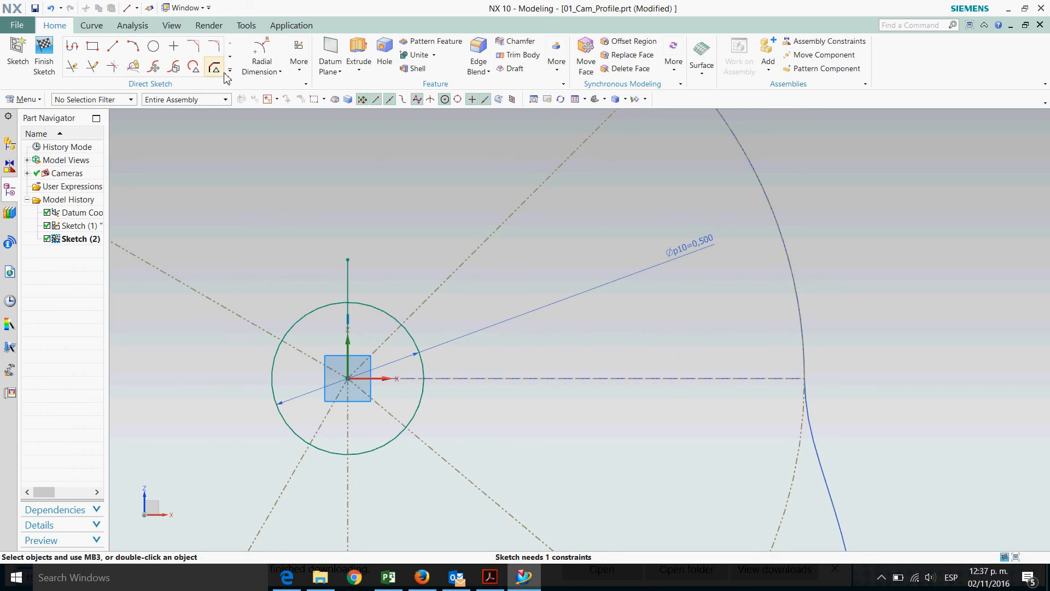
click(264, 66)
click(277, 98)
click(349, 294)
click(457, 306)
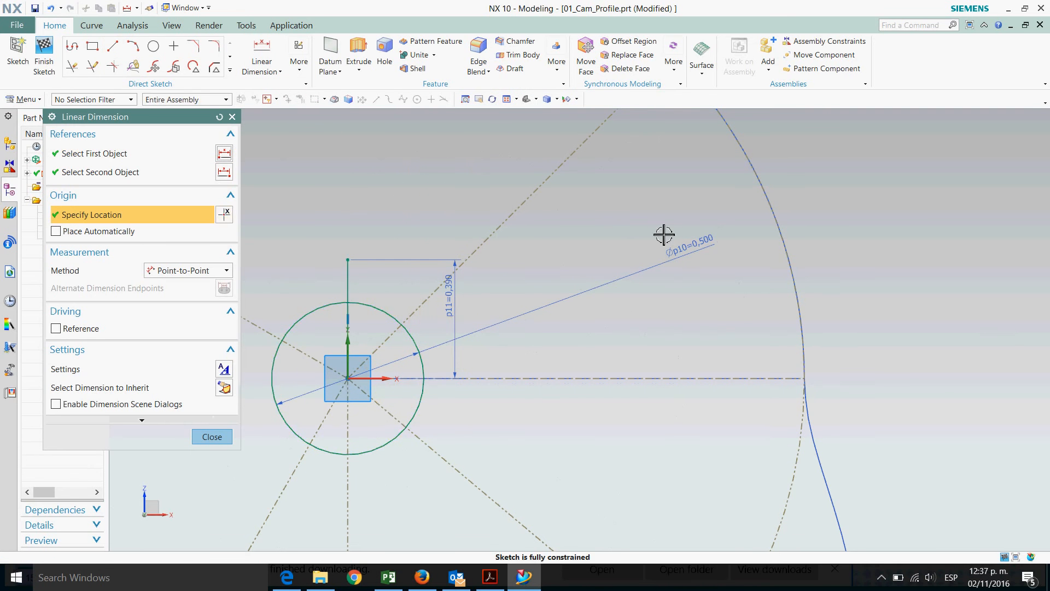
key(Return)
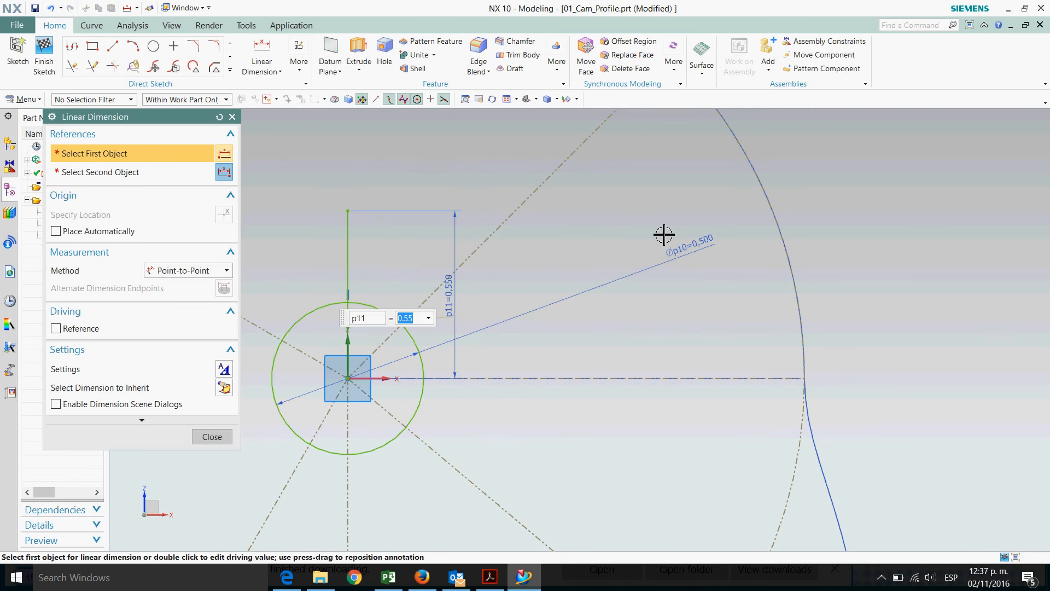
text(0.25)
key(Return)
text(0.35)
key(Return)
text(0.3)
key(Return)
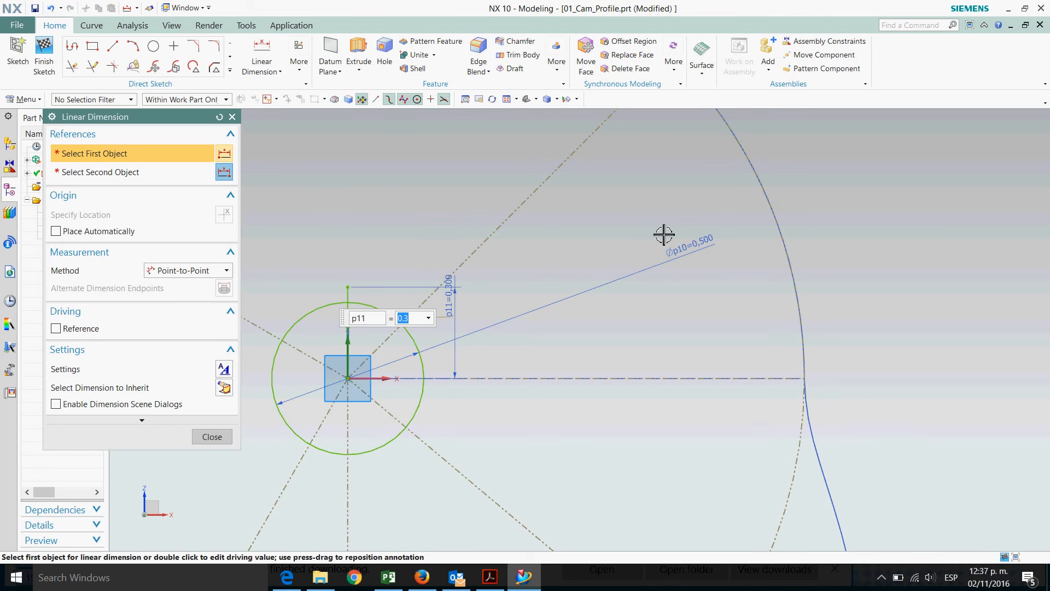
click(210, 438)
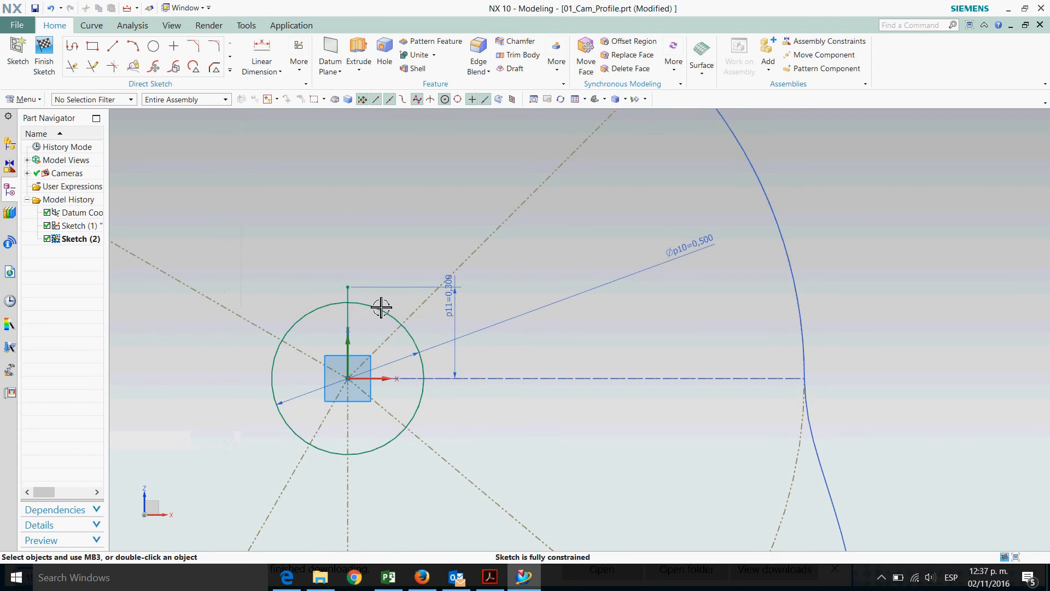
Convert the vertical dimensioned line into a reference line
click(359, 305)
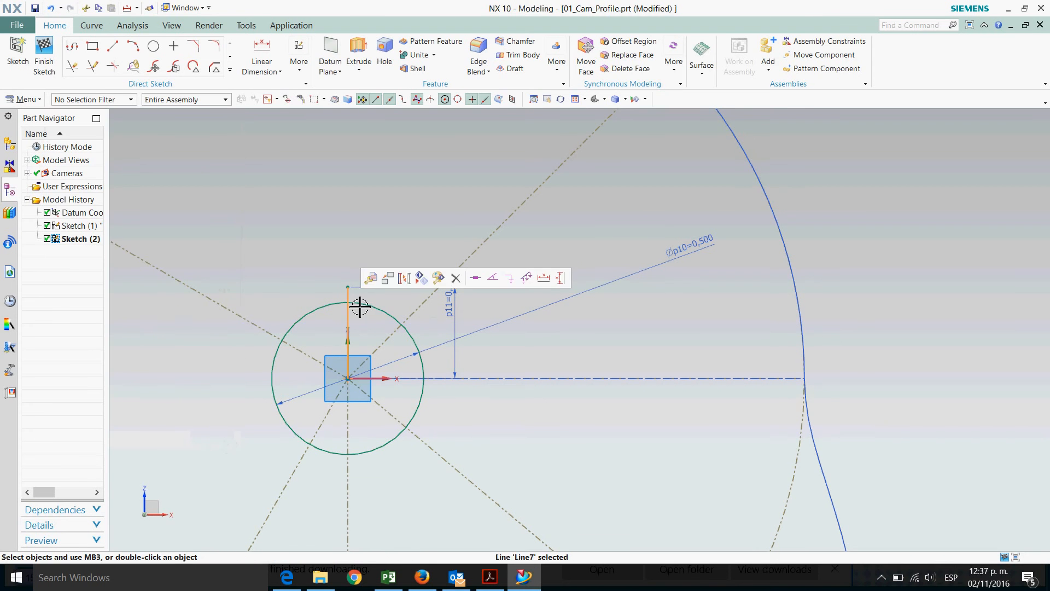
click(404, 280)
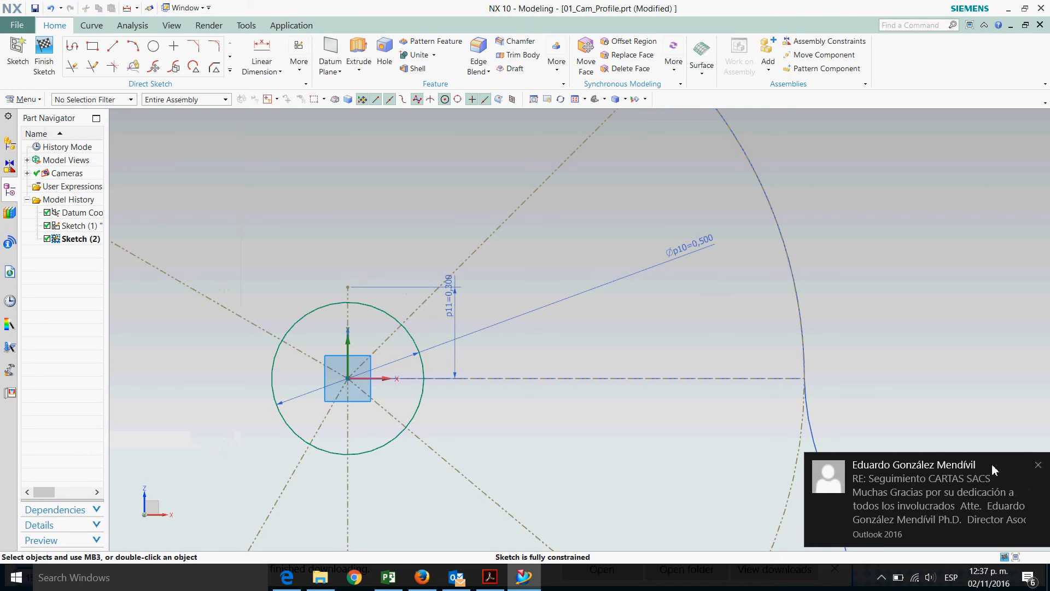
click(1039, 467)
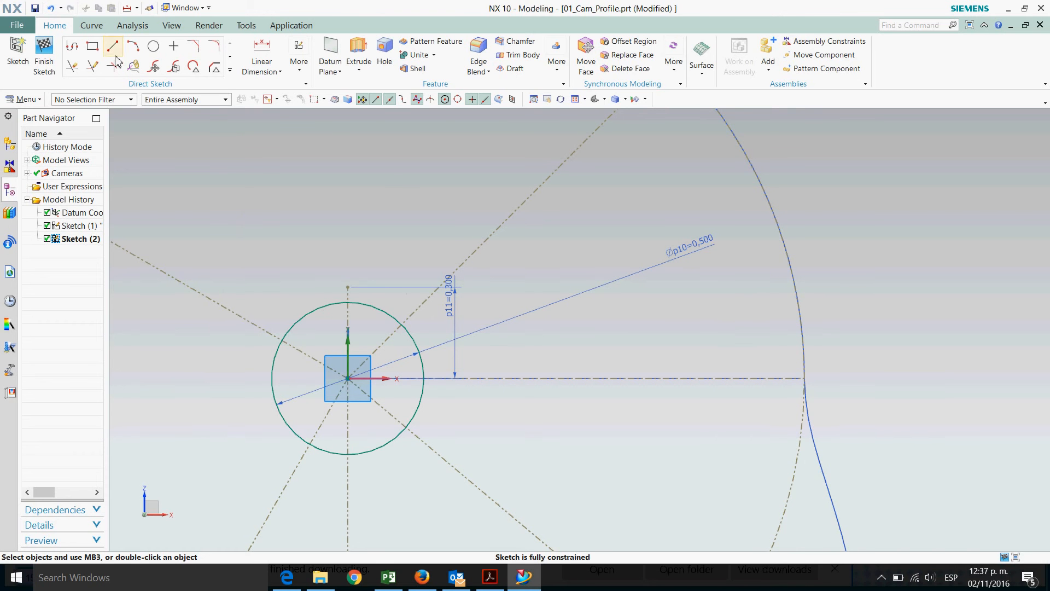
Offset the vertical reference line symmetrically by 0.075 in to both sides
click(230, 71)
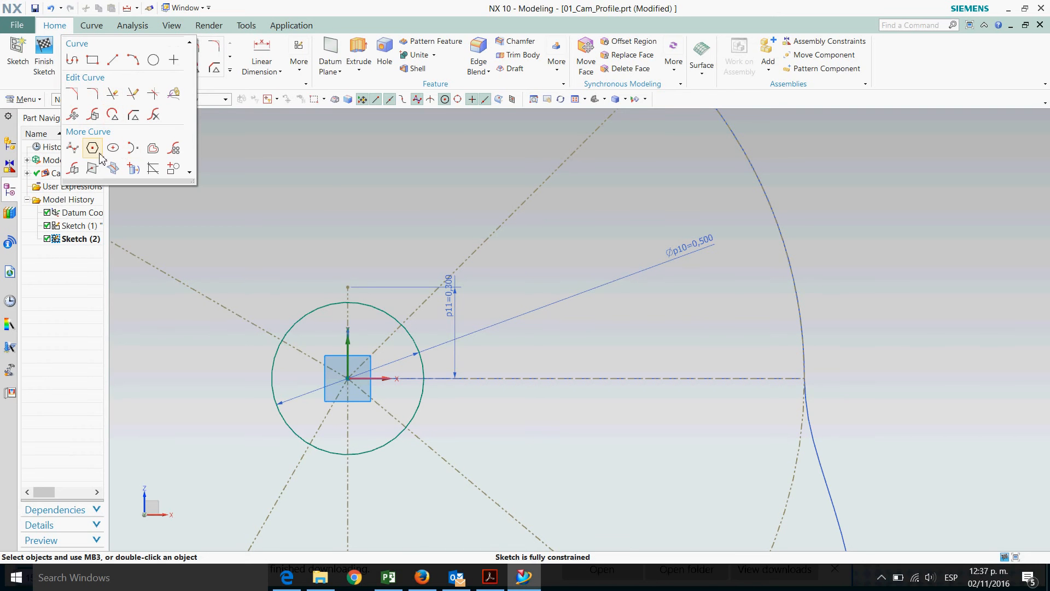
click(157, 156)
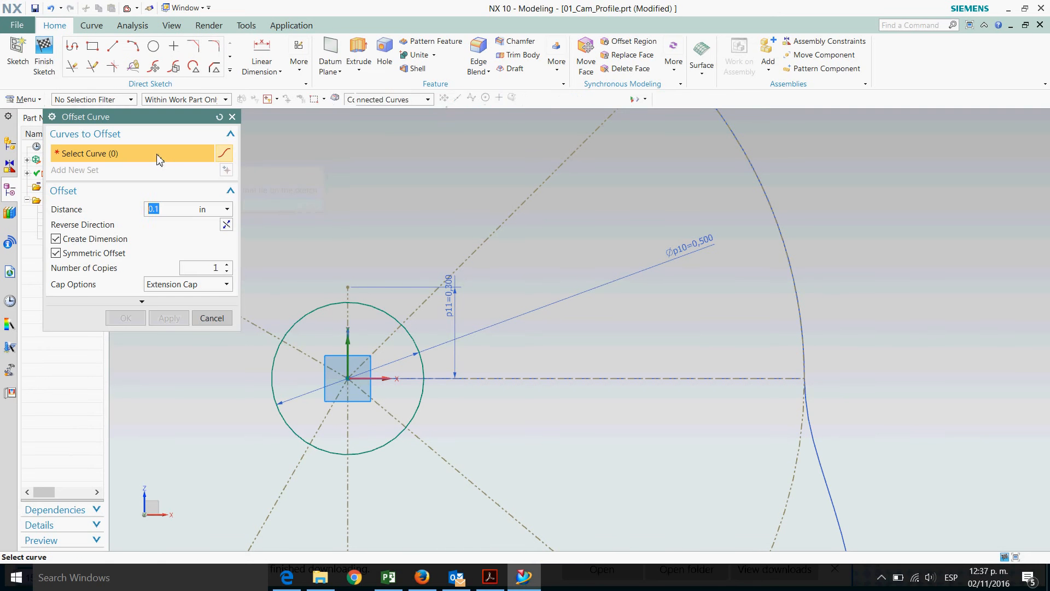
click(357, 307)
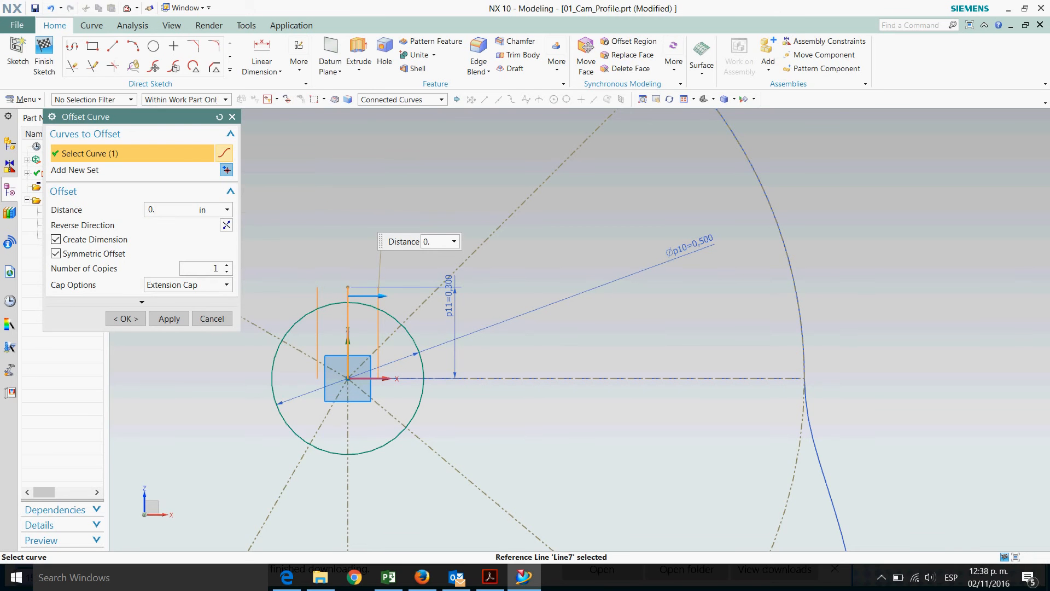
text(0.075)
key(Return)
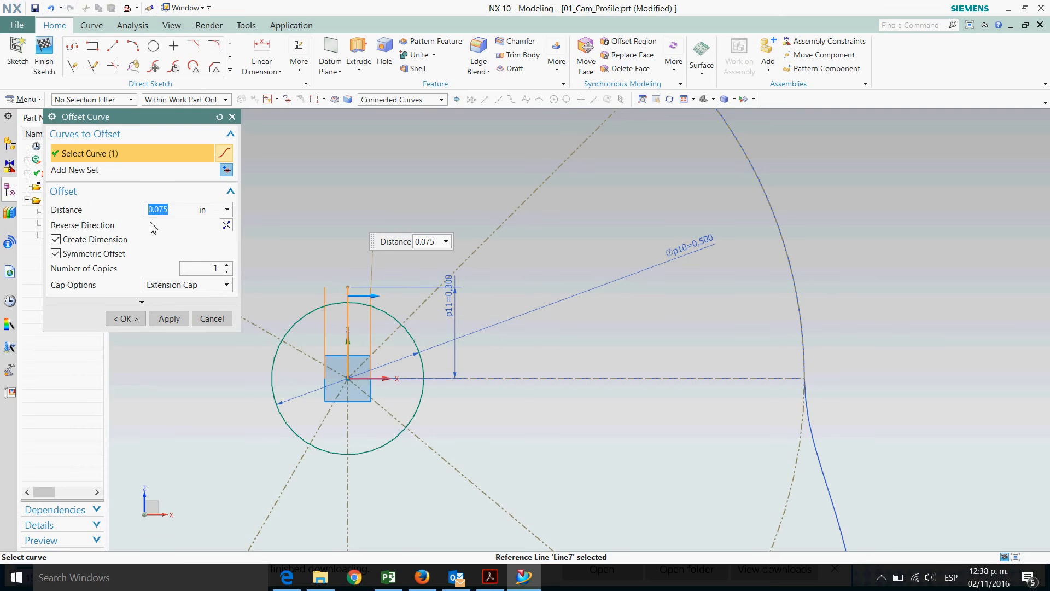
click(126, 319)
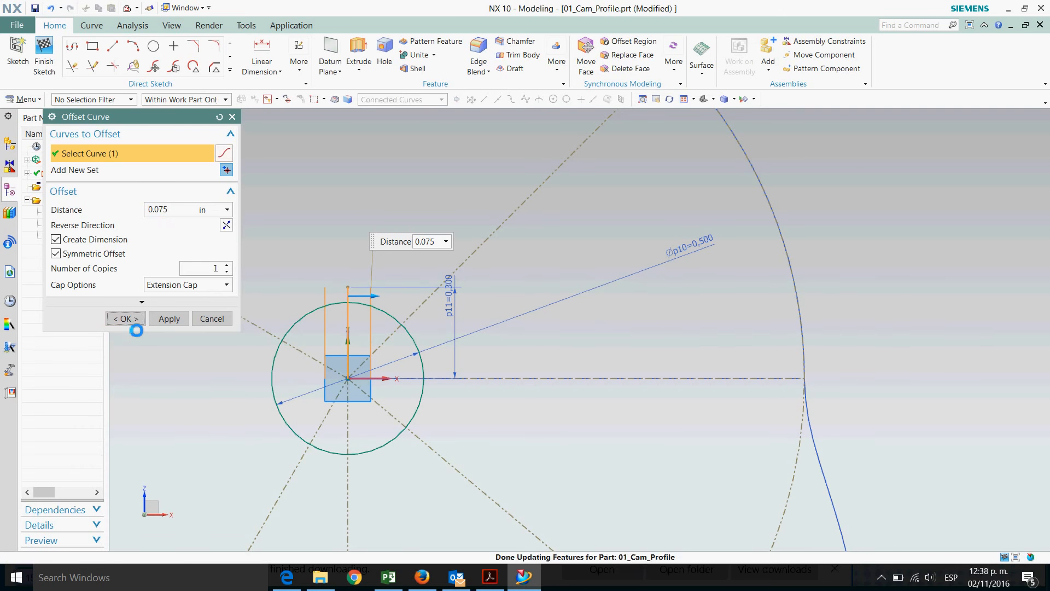
Draw a horizontal line joining the top ends of the two offset lines
scroll(395, 275, up, 2)
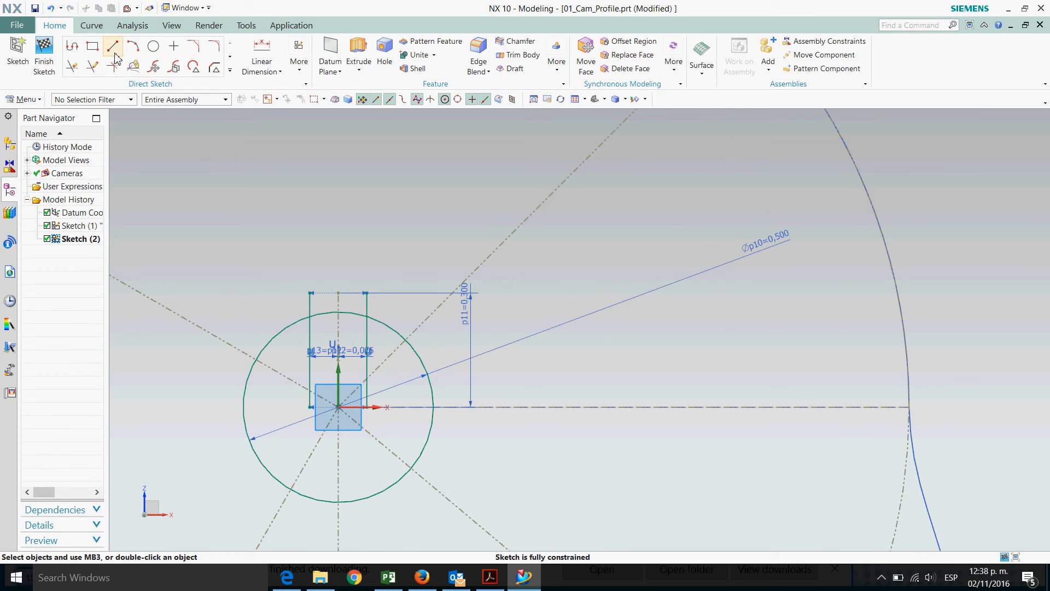
click(311, 292)
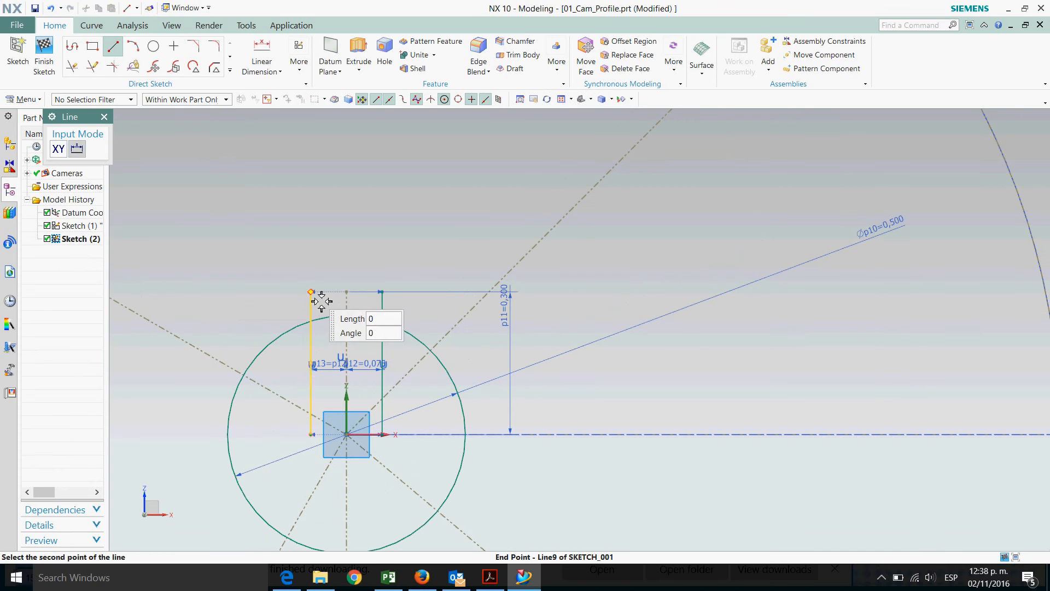
click(384, 293)
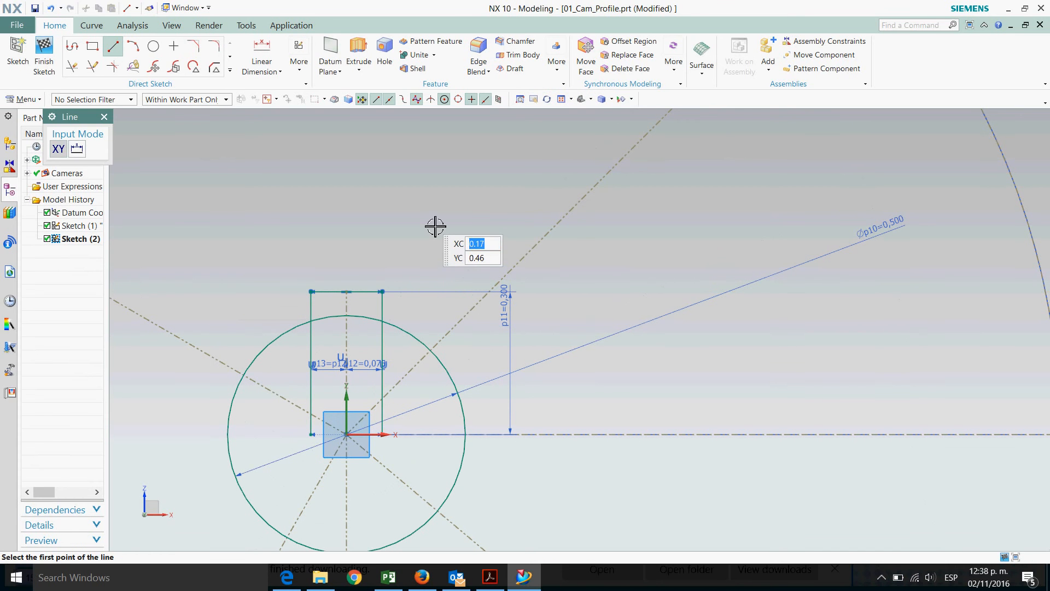
key(Escape)
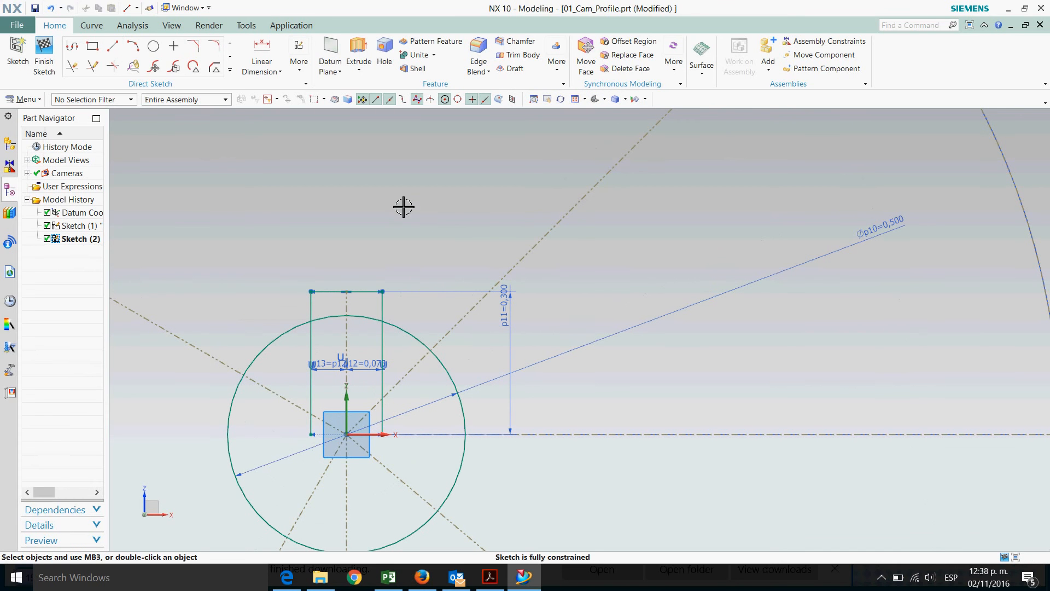
Quick Trim the circle's arc and segments inside the key slot to form the keyed bore outline
click(72, 67)
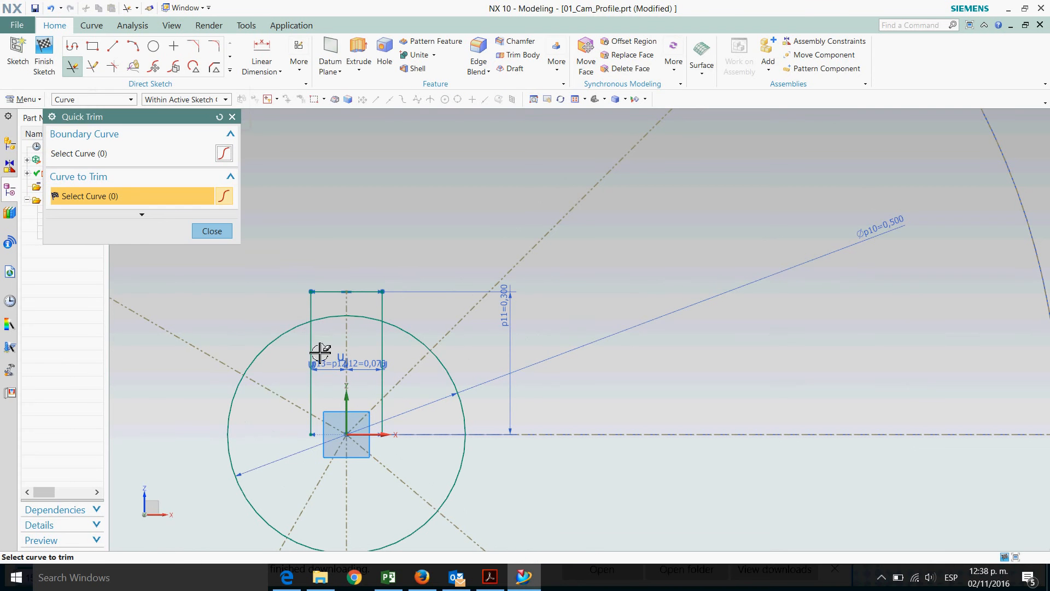
click(339, 327)
click(382, 332)
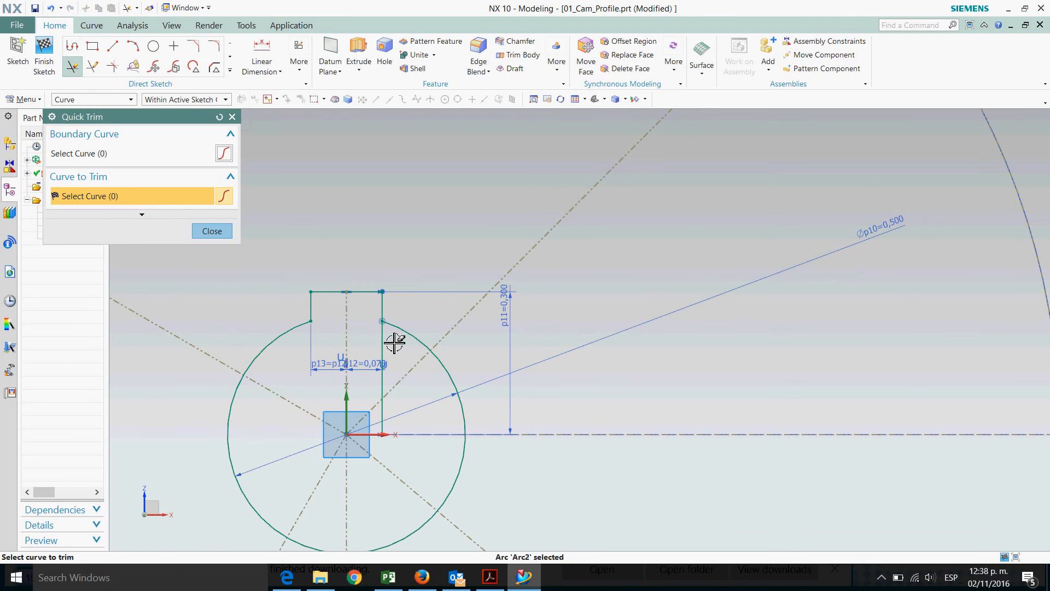
scroll(475, 223, down, 3)
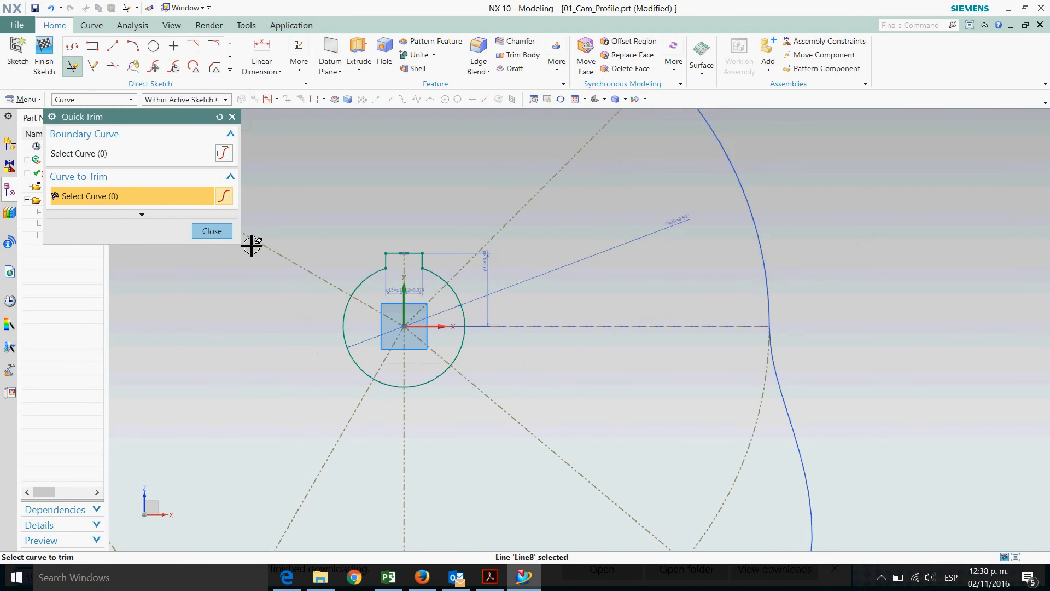
click(213, 232)
Finish the sketch
scroll(657, 375, down, 2)
scroll(476, 265, down, 2)
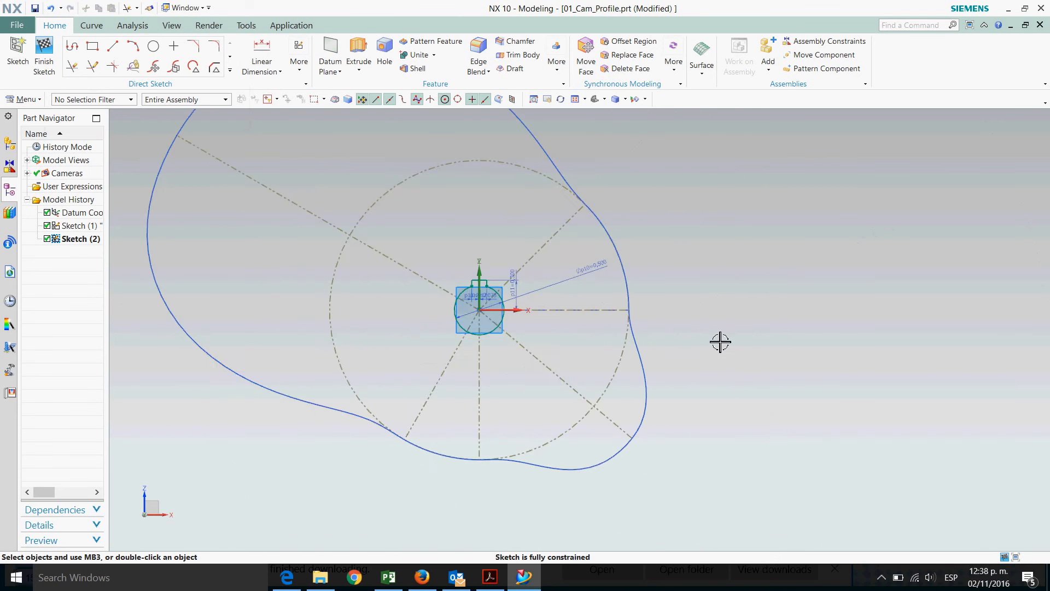
scroll(836, 383, down, 1)
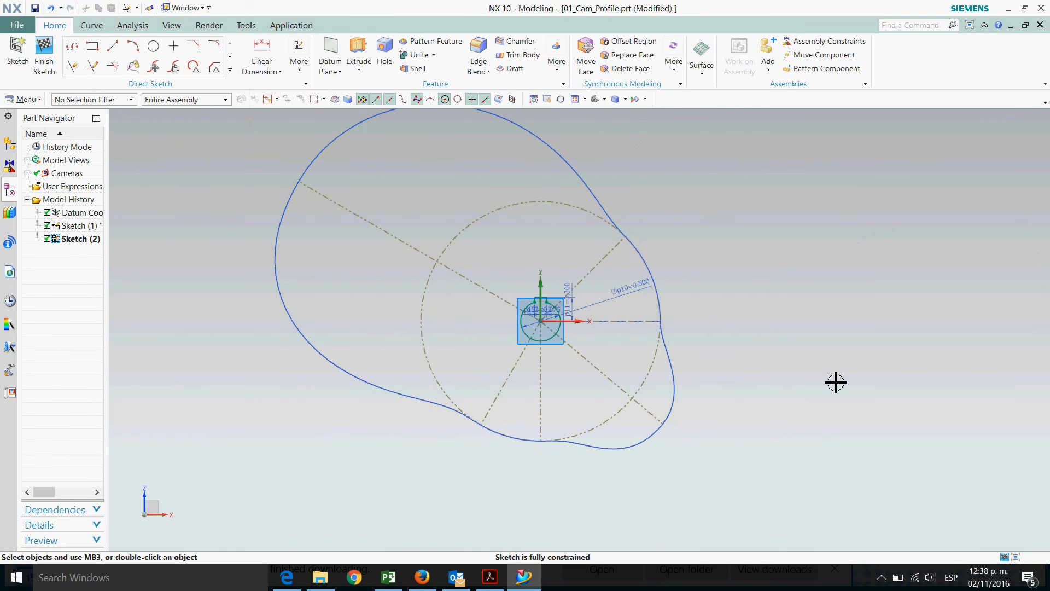
click(48, 55)
middle_drag(835, 335, 811, 345)
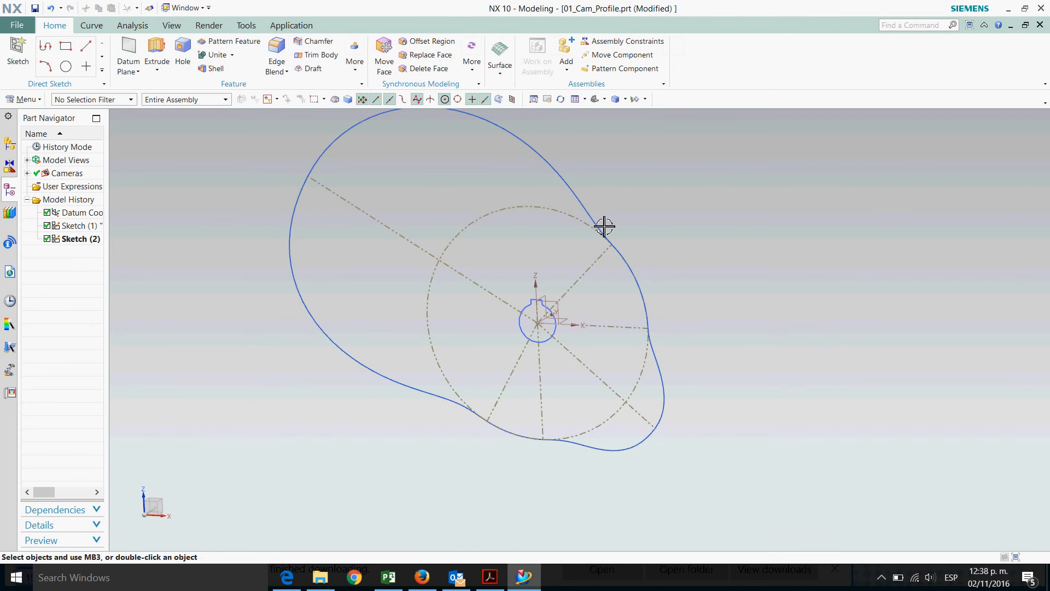
Start an Extrude using connected-curve selection and a symmetric value limit
click(171, 25)
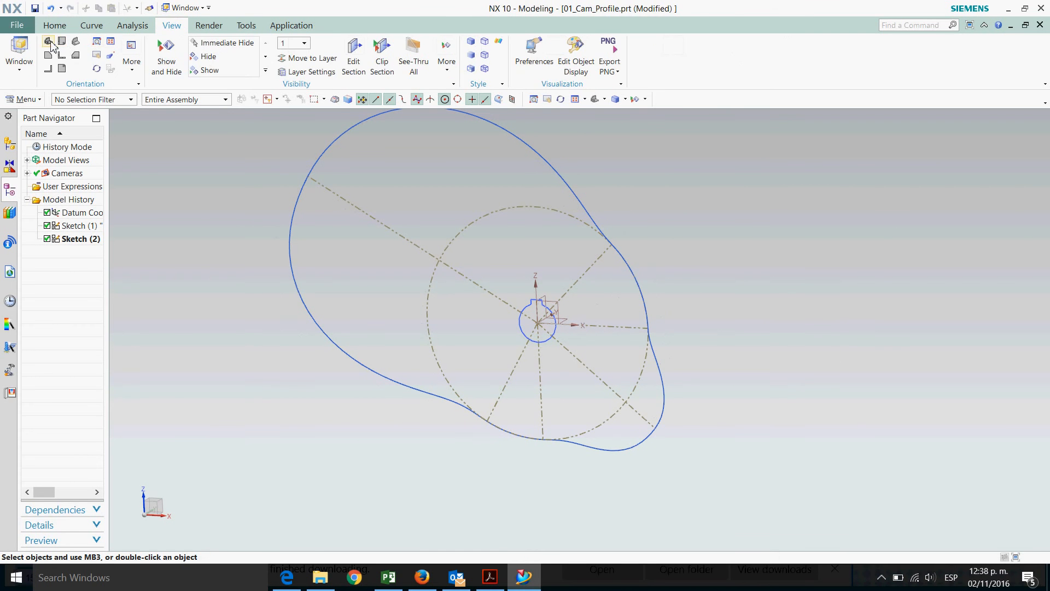
click(61, 45)
scroll(377, 336, down, 1)
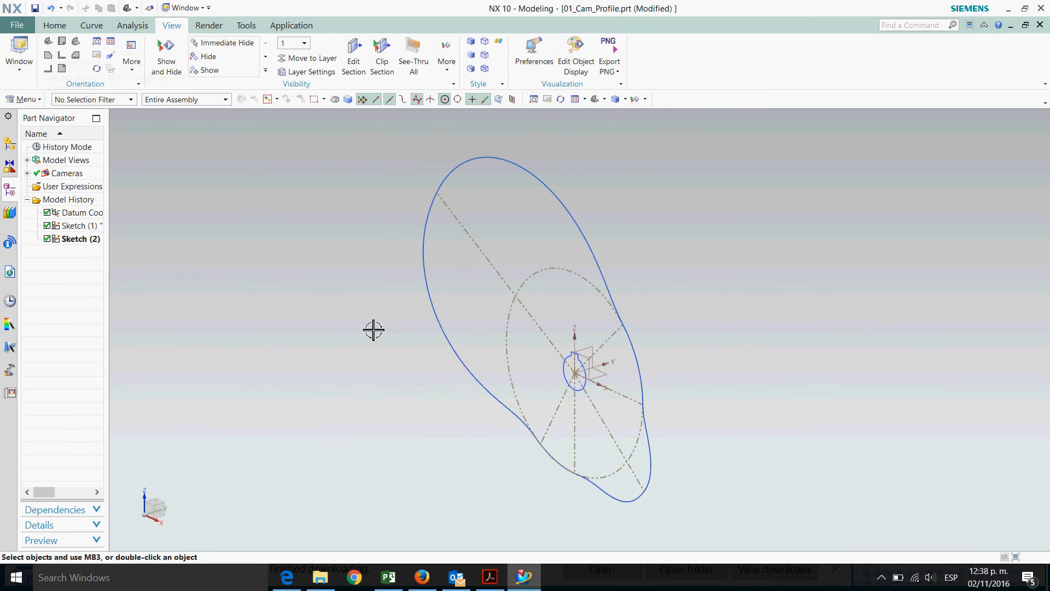
click(55, 26)
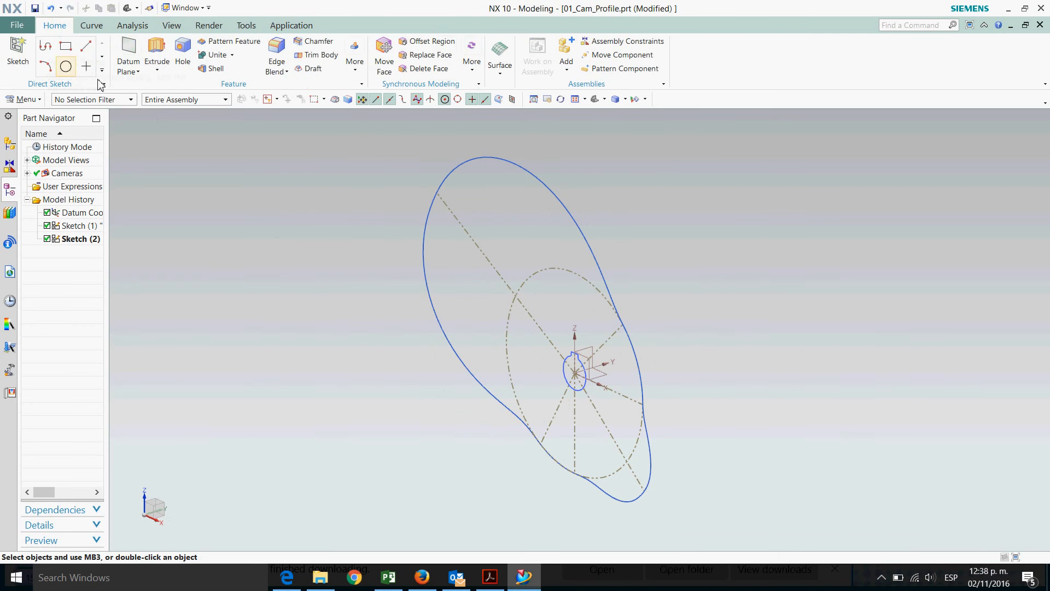
click(153, 52)
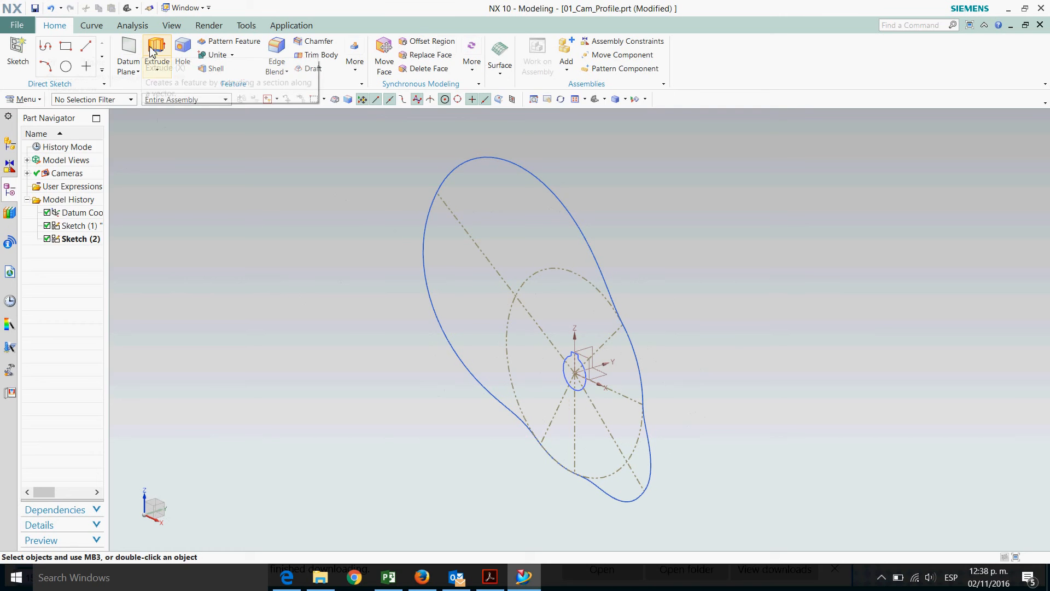
click(393, 100)
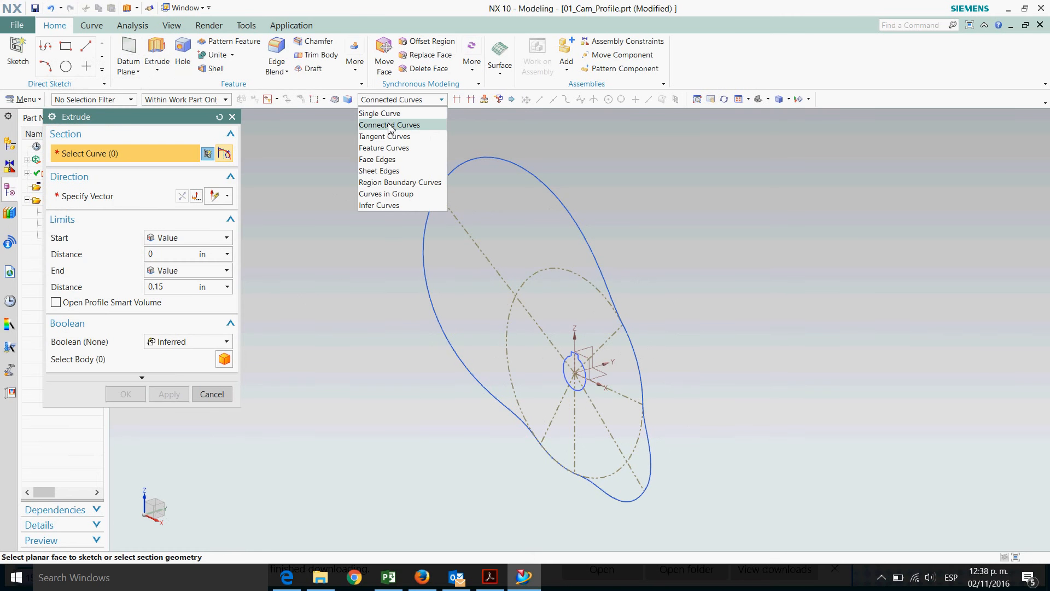
click(391, 125)
click(205, 239)
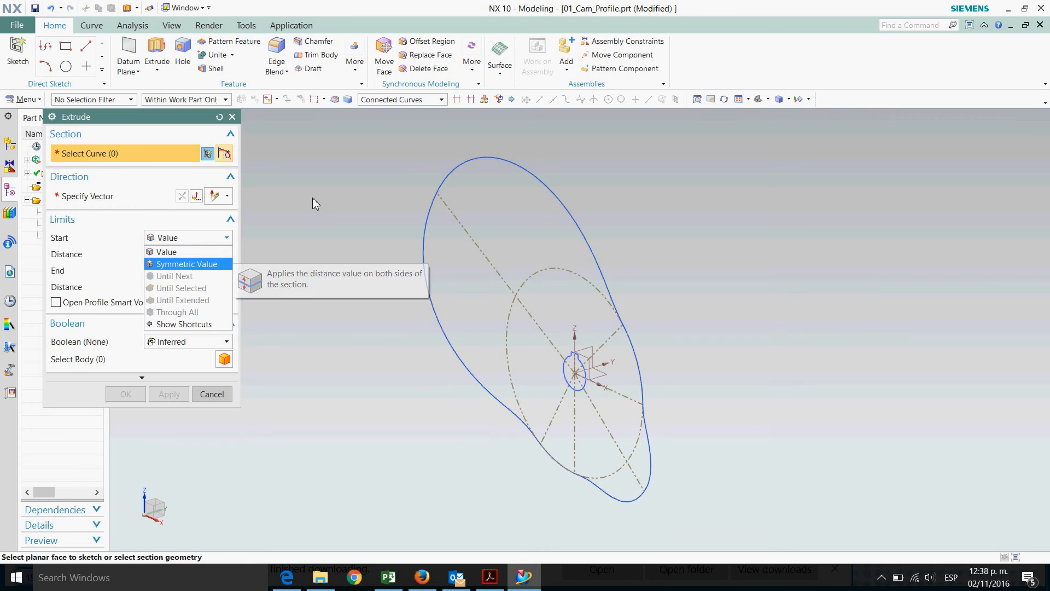
click(187, 265)
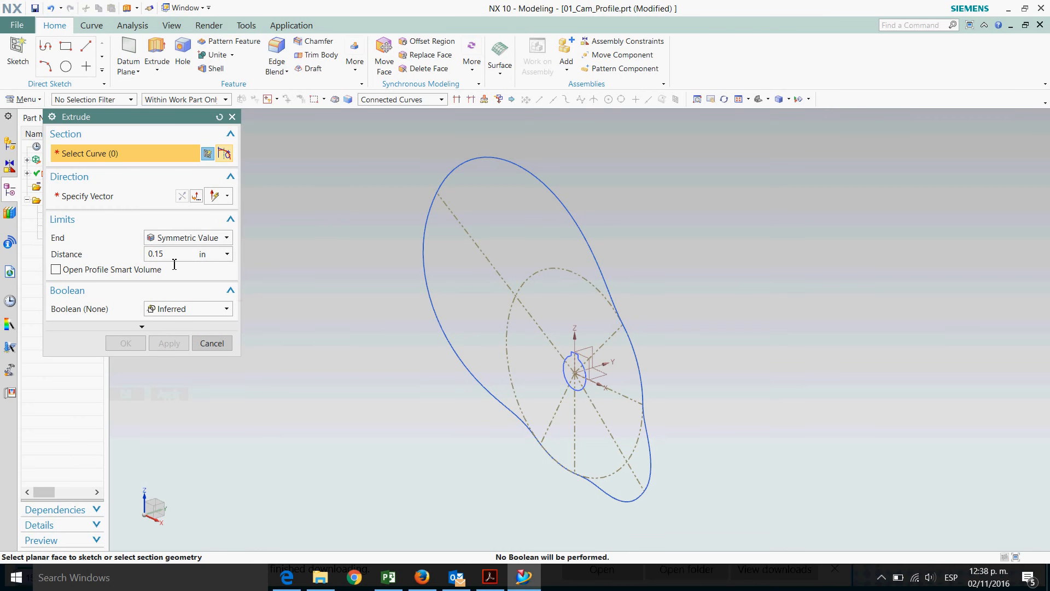
Select the keyed bore outline and the cam profile spline and extrude them symmetrically 0.15 in into a plate
scroll(578, 399, up, 2)
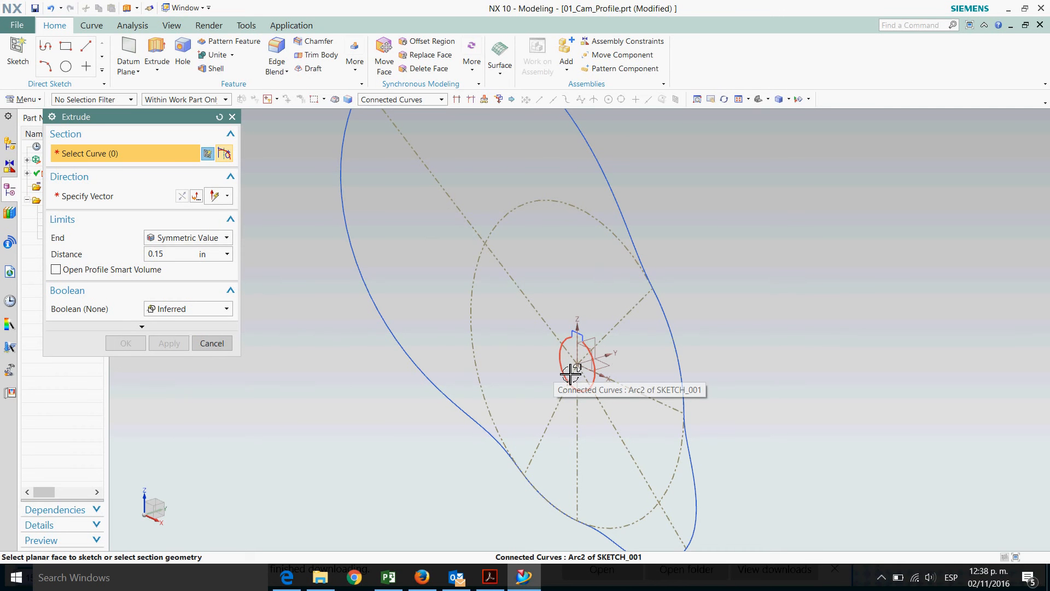
click(571, 374)
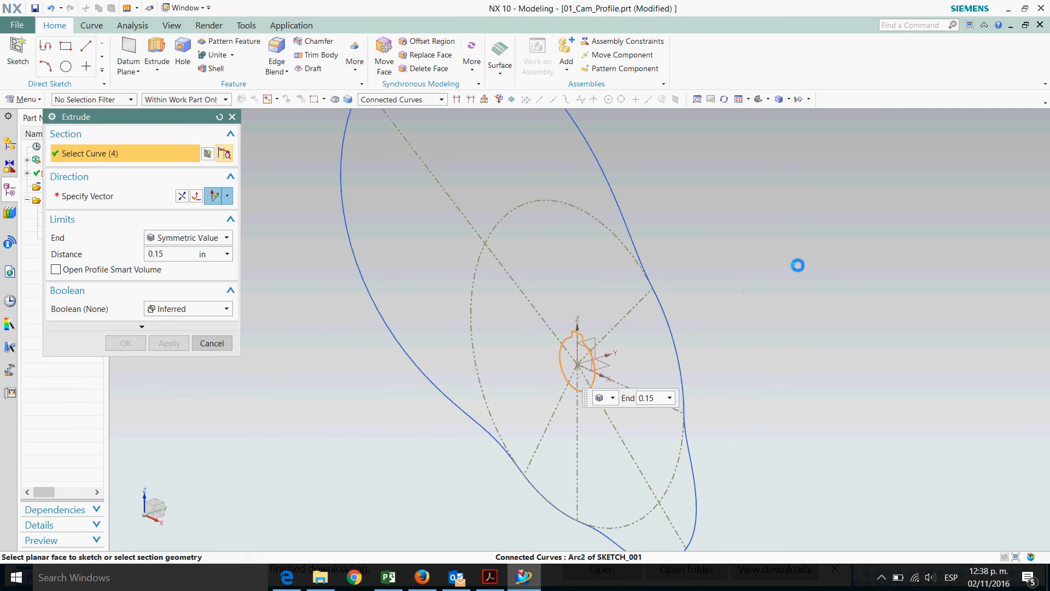
scroll(800, 269, down, 2)
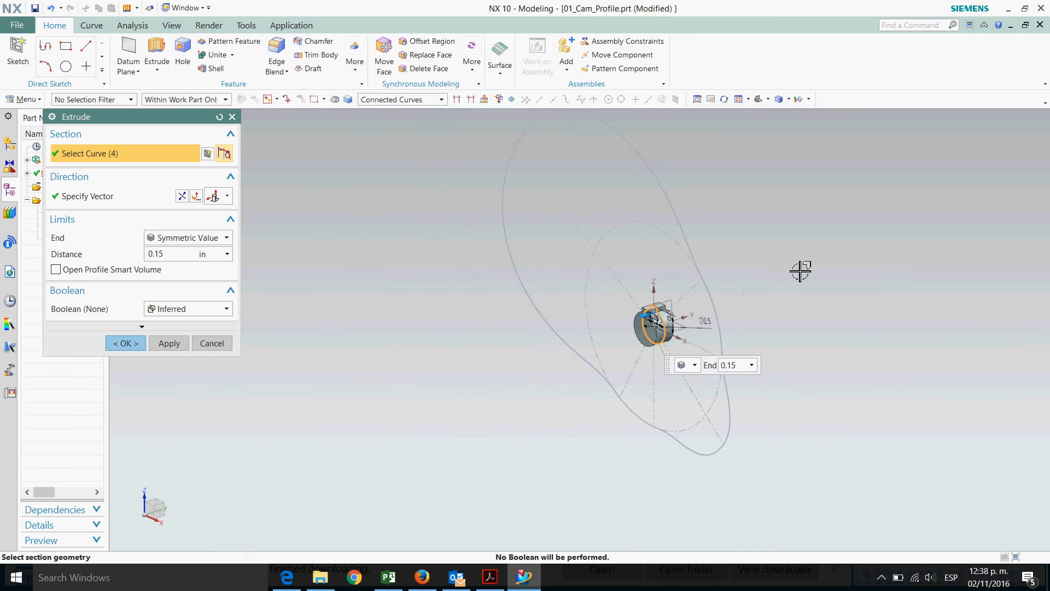
scroll(679, 329, up, 2)
scroll(621, 369, down, 2)
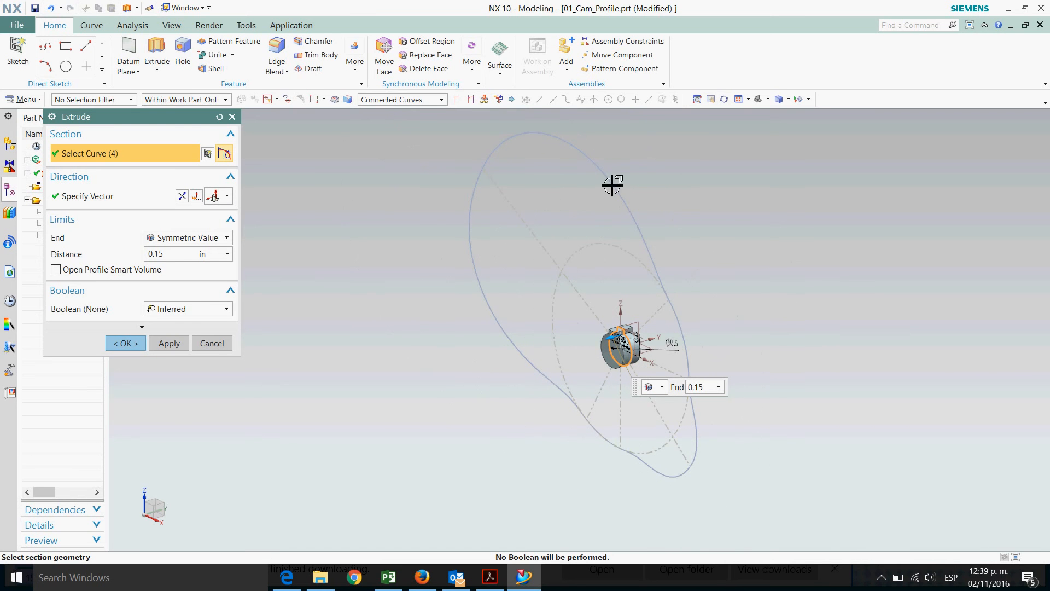
click(485, 190)
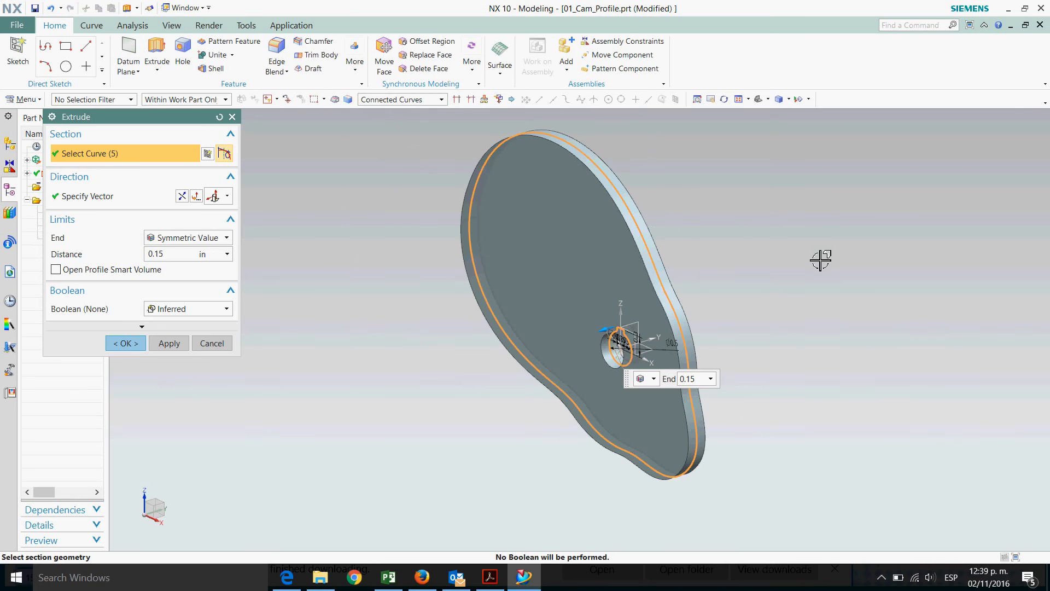
middle_drag(411, 345, 739, 301)
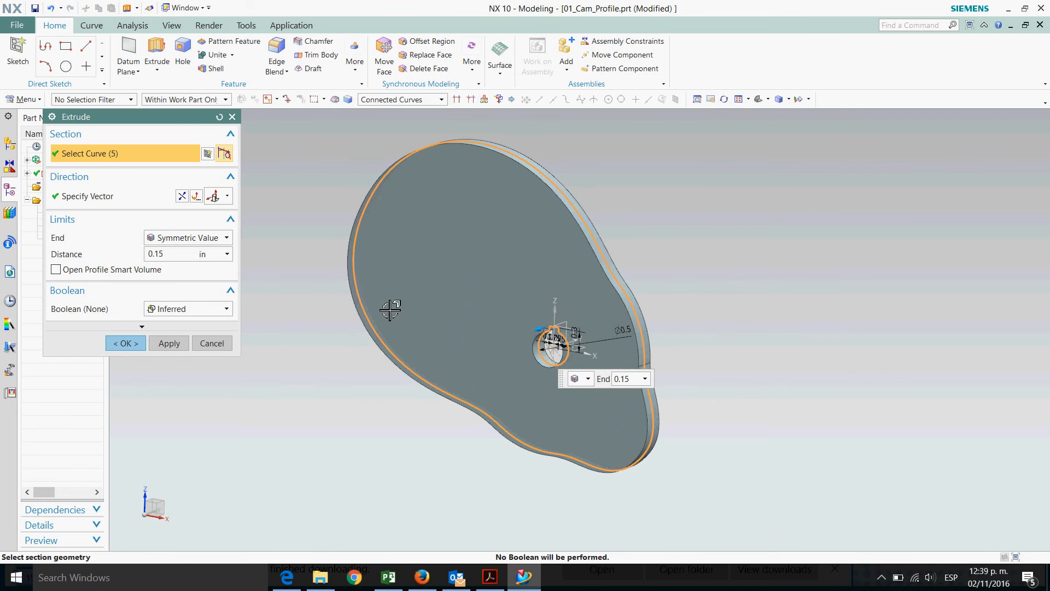
click(125, 344)
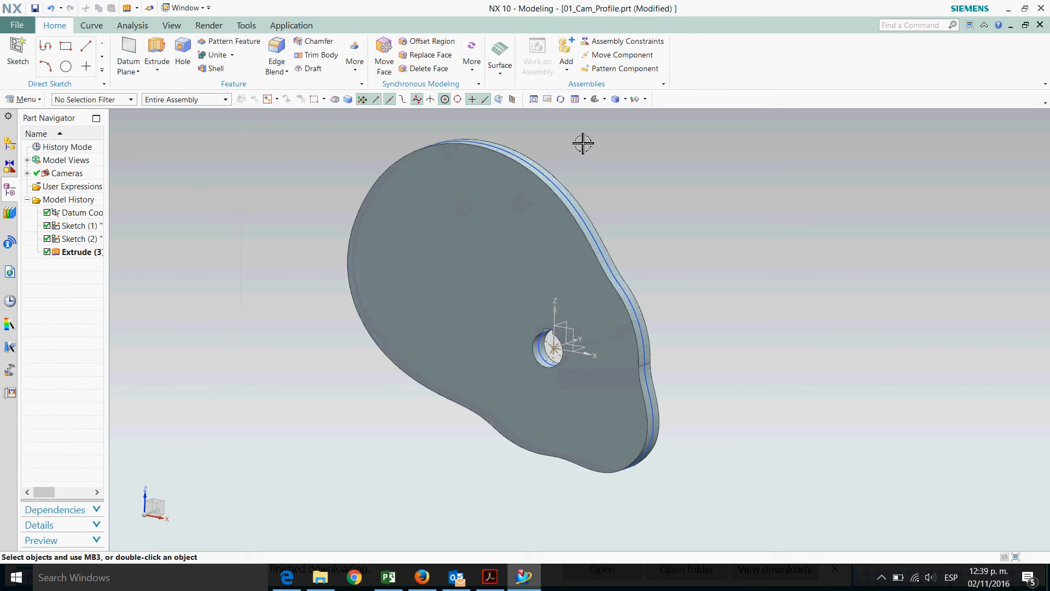
Hide all curves and sketches in the display
click(645, 99)
click(651, 109)
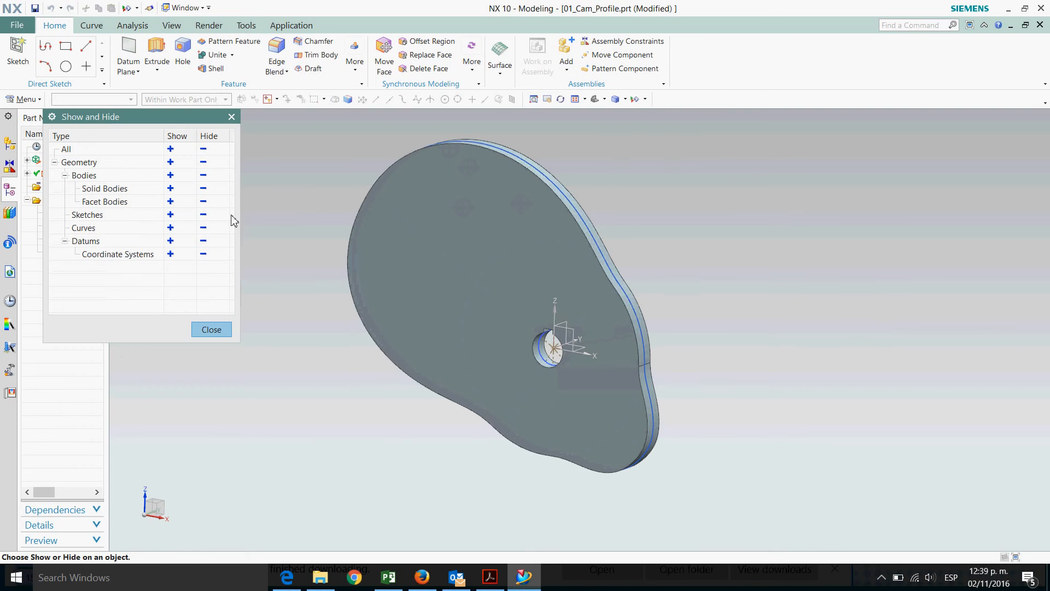
click(203, 228)
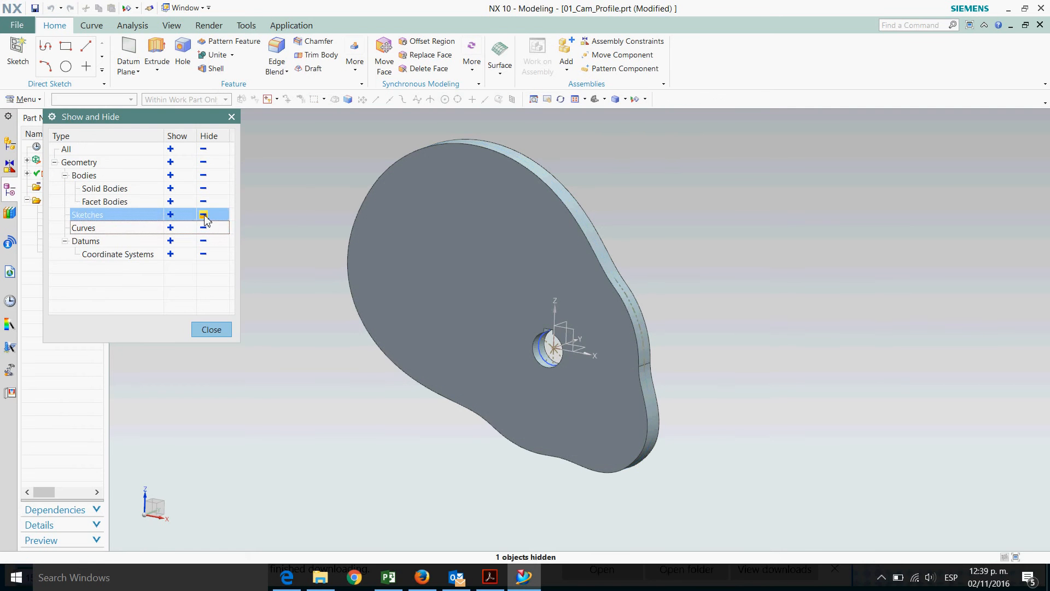
click(203, 214)
click(211, 329)
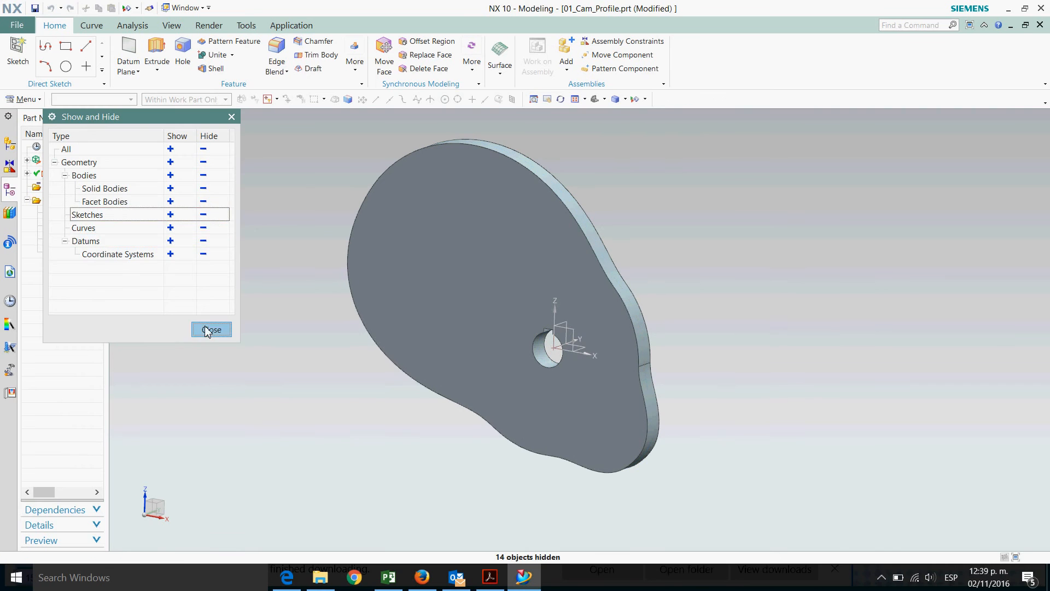
Blend the face edges of both plate faces with a 0.025 in radius, then save the part
click(278, 53)
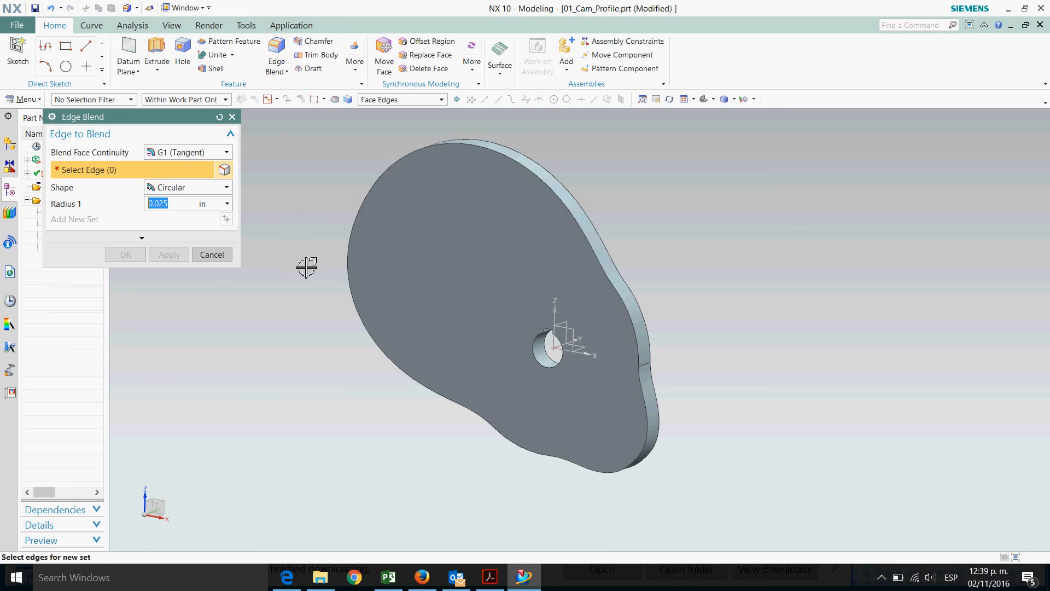
click(395, 100)
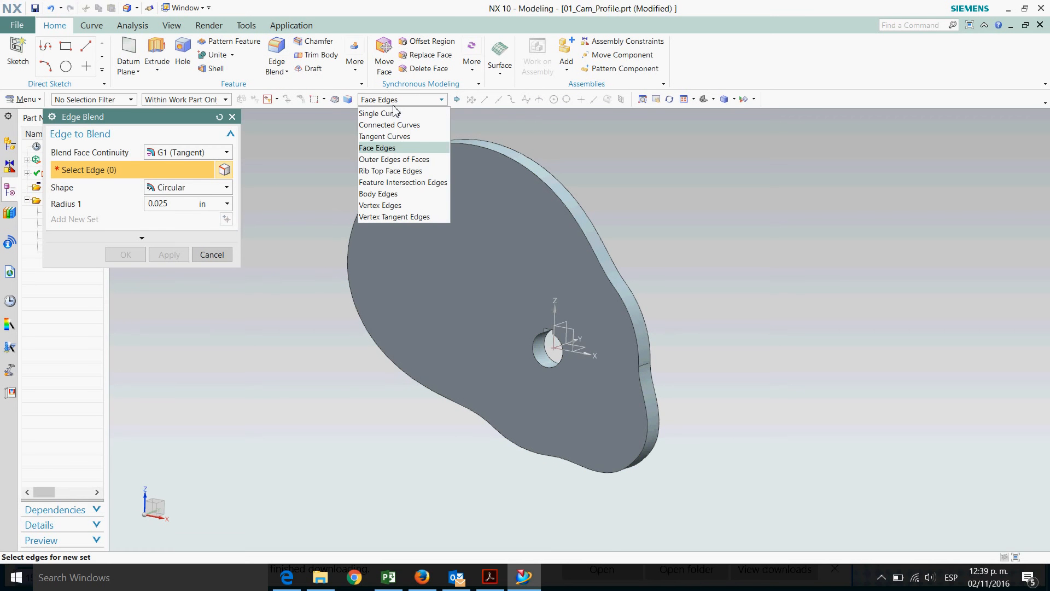
click(391, 148)
click(477, 258)
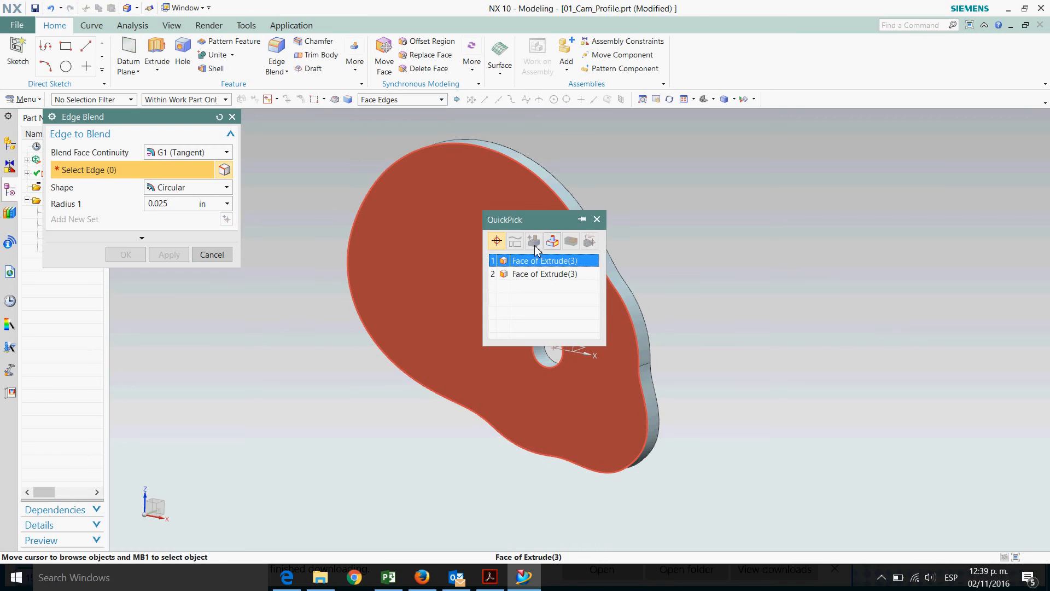
click(527, 265)
middle_drag(789, 282, 486, 228)
click(486, 225)
middle_drag(368, 241, 416, 219)
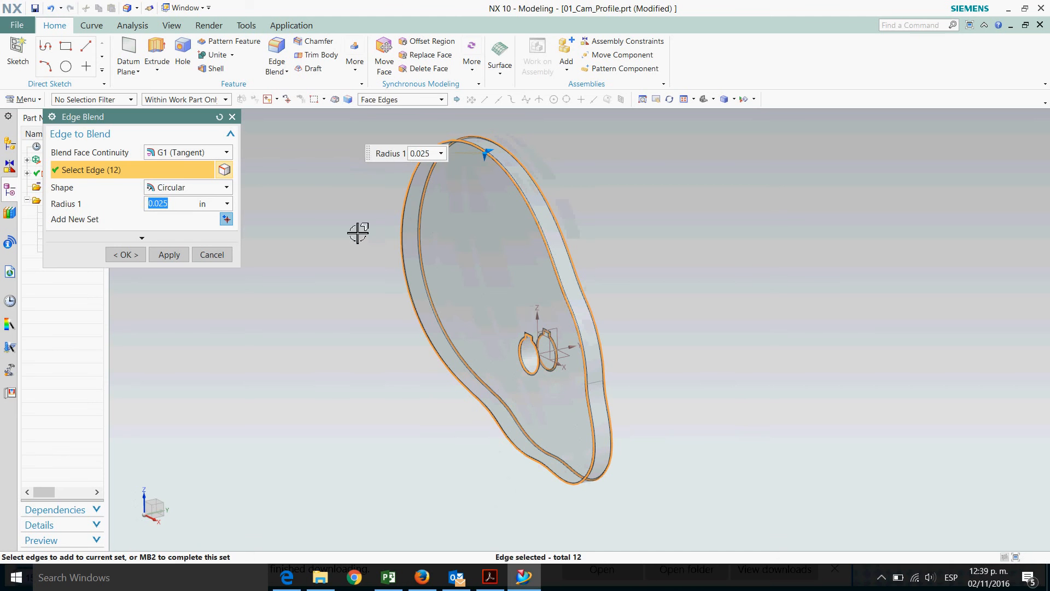
click(137, 261)
middle_drag(345, 290, 323, 264)
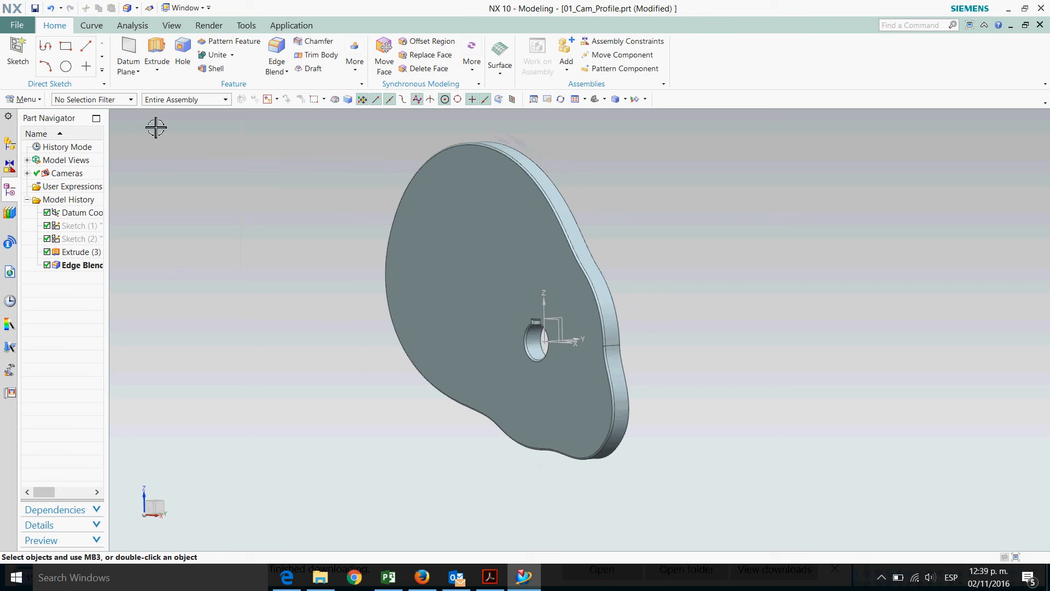
click(35, 8)
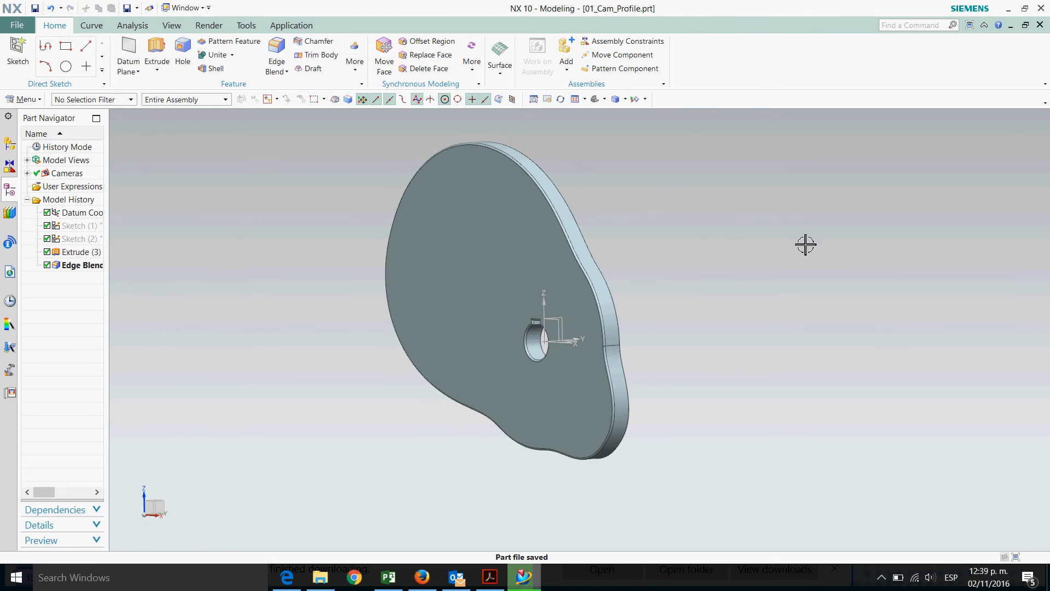
Change the cam plate solid body's display color to Ash Gray
click(171, 25)
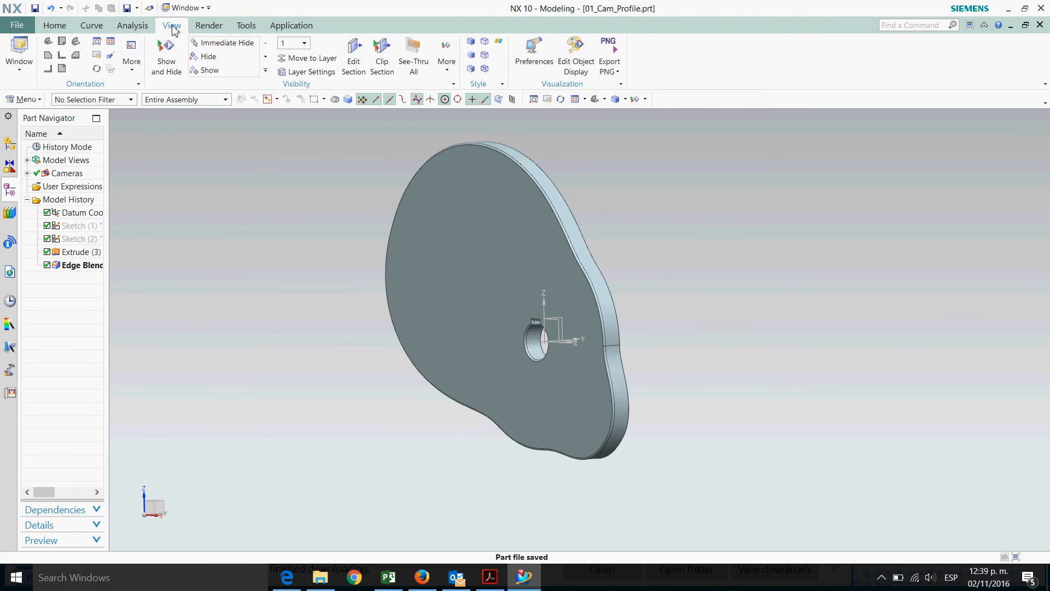
click(578, 49)
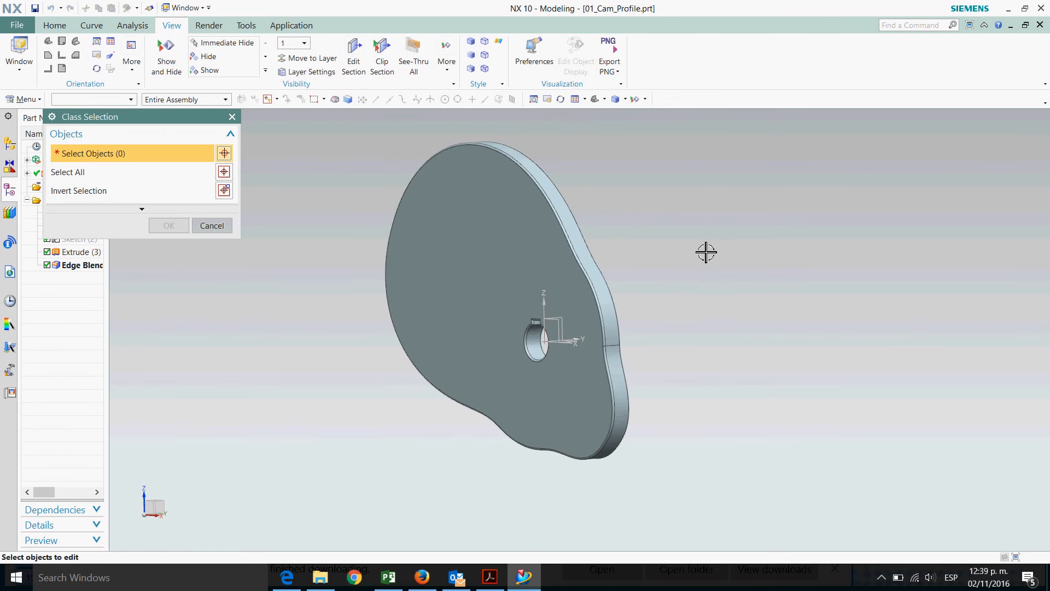
click(495, 230)
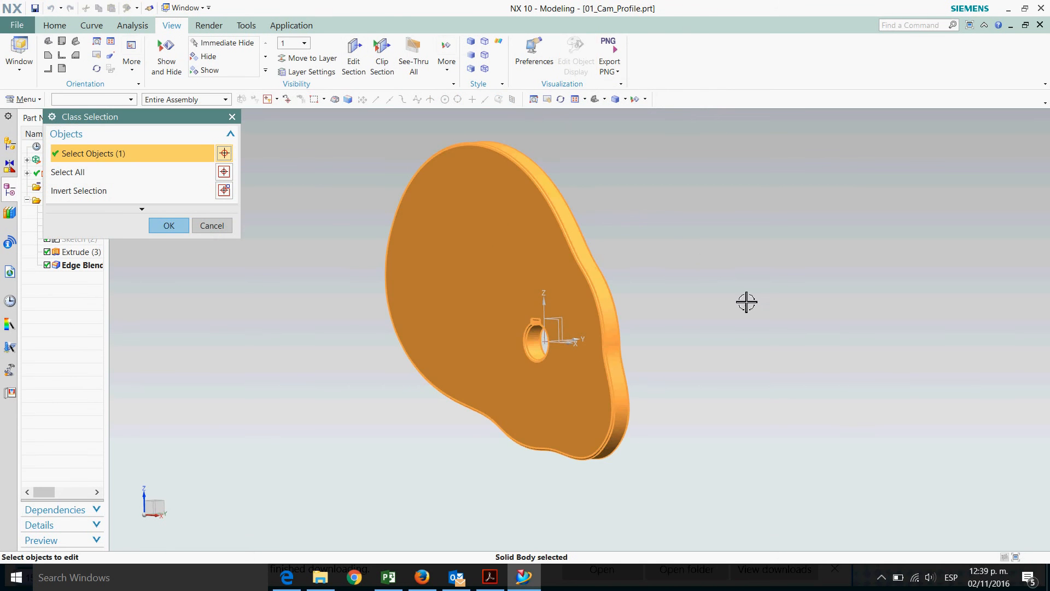
middle_drag(774, 322, 775, 336)
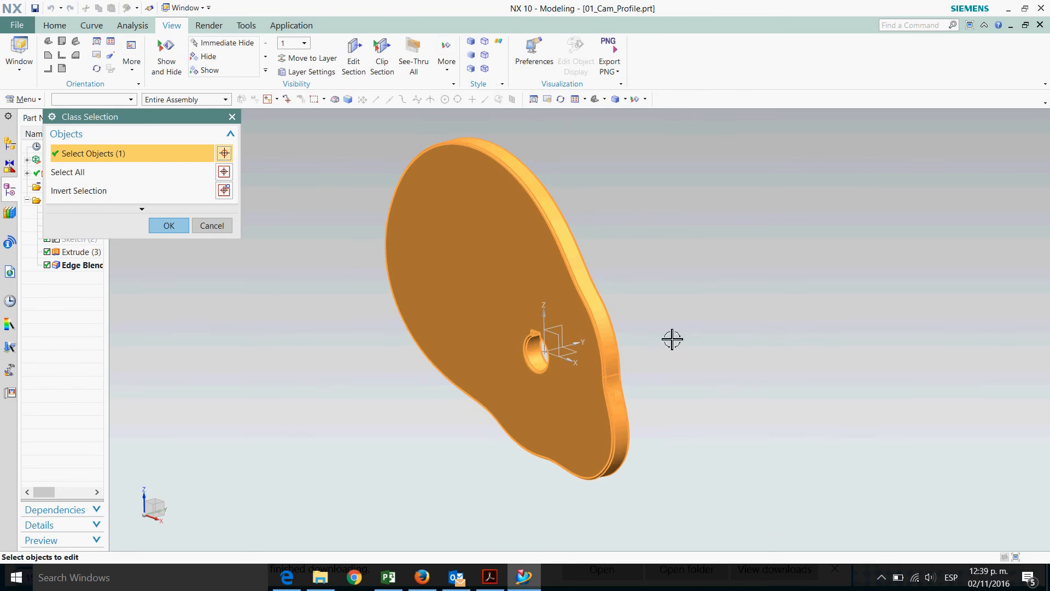
click(169, 225)
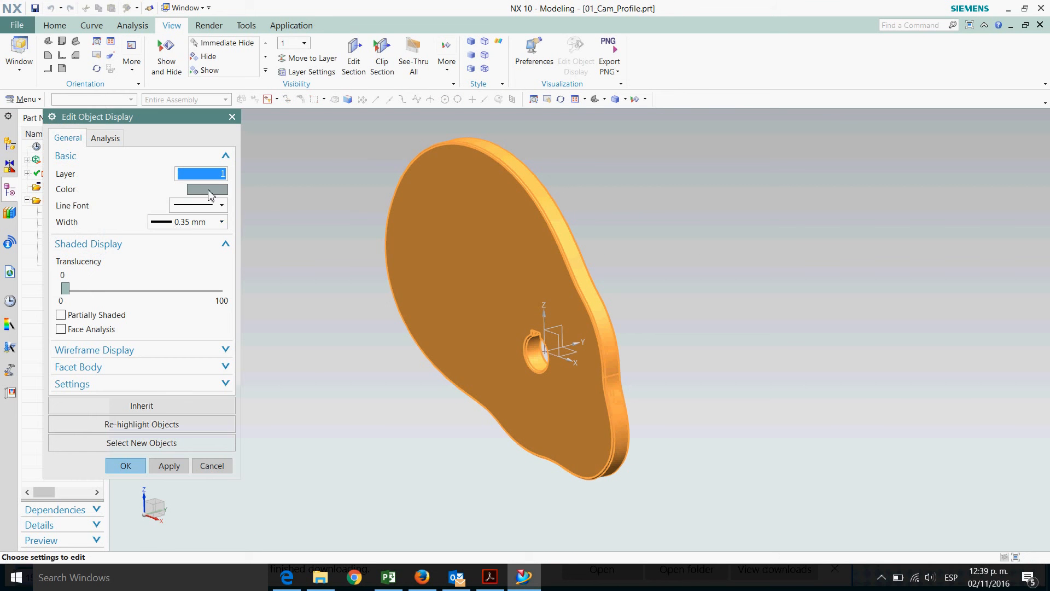
click(207, 190)
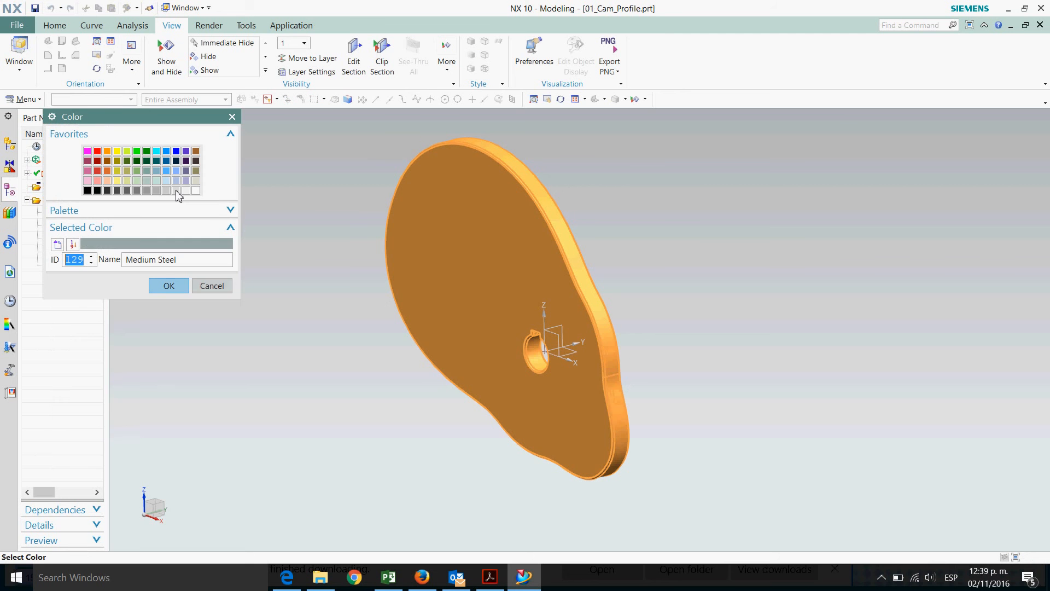
click(176, 190)
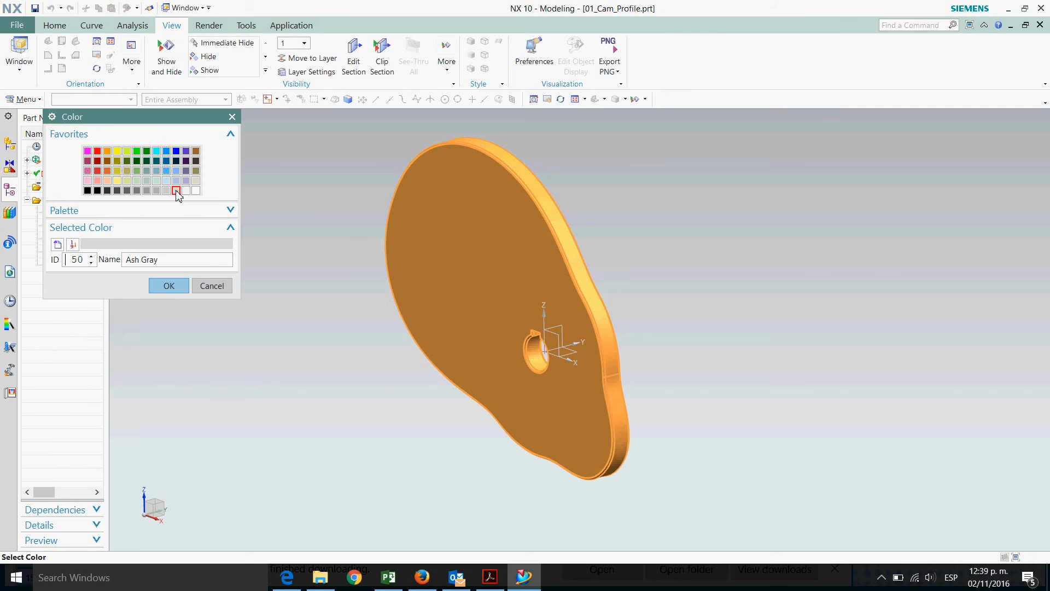
click(168, 285)
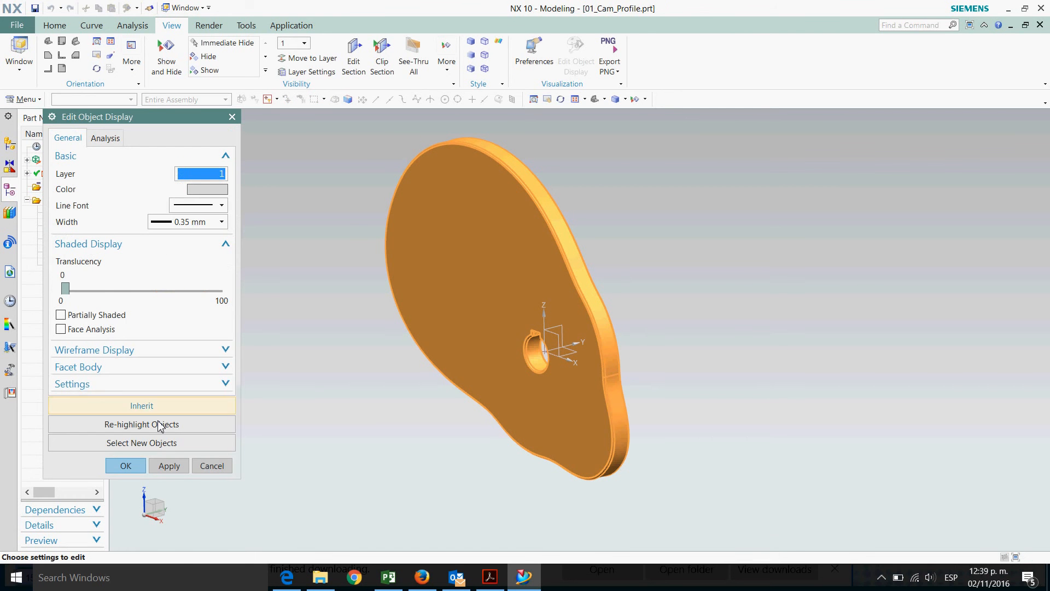
click(131, 465)
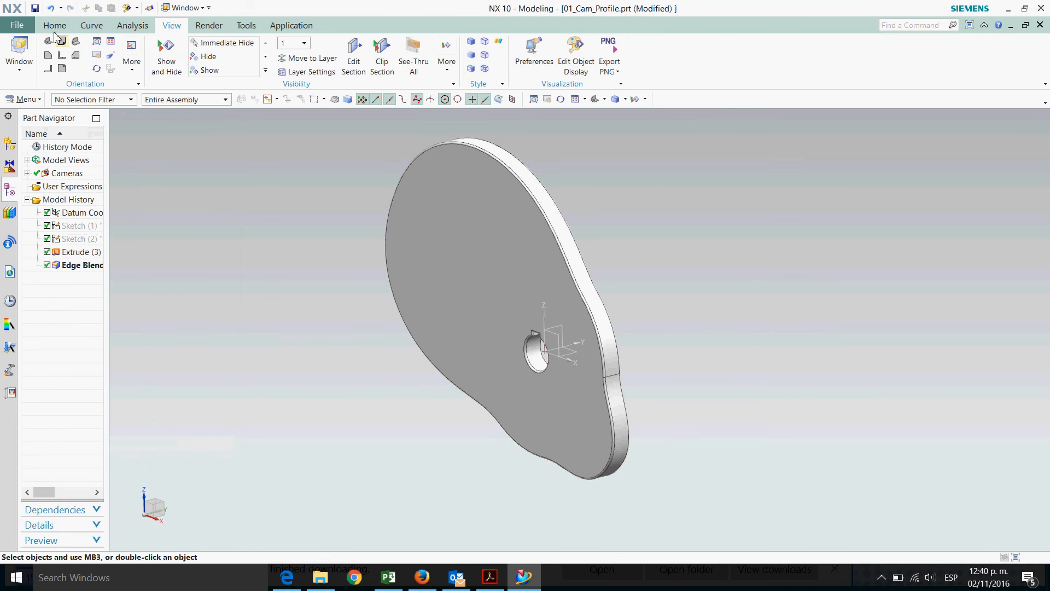
Save the part
click(35, 9)
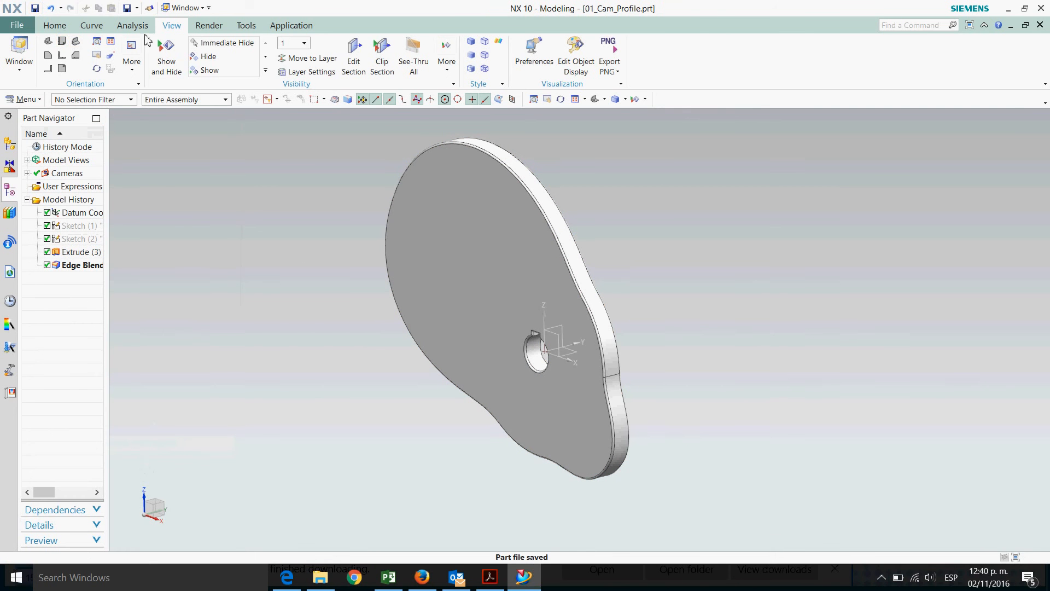
click(48, 41)
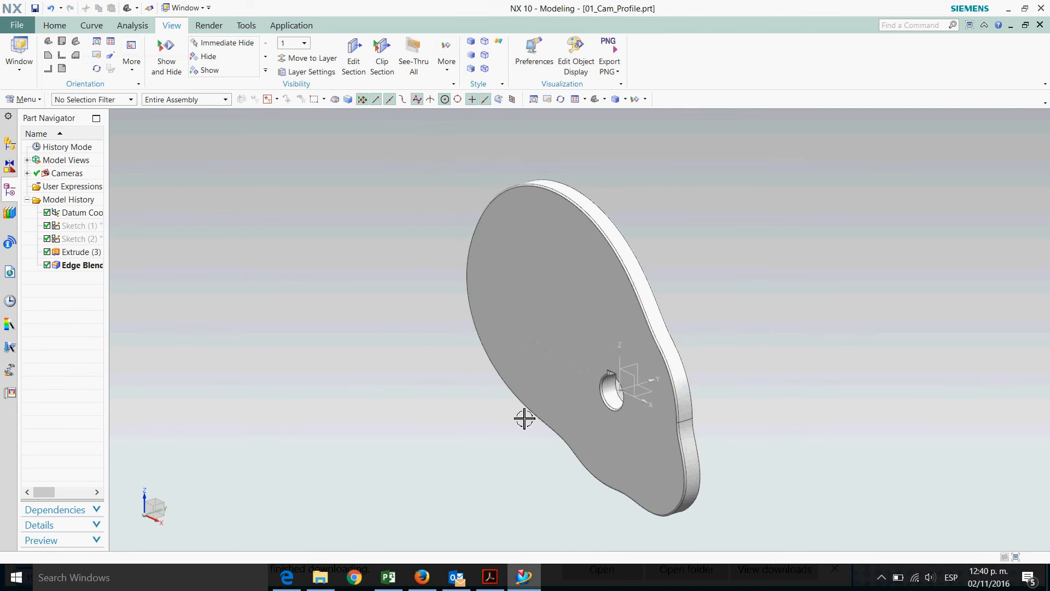
click(34, 8)
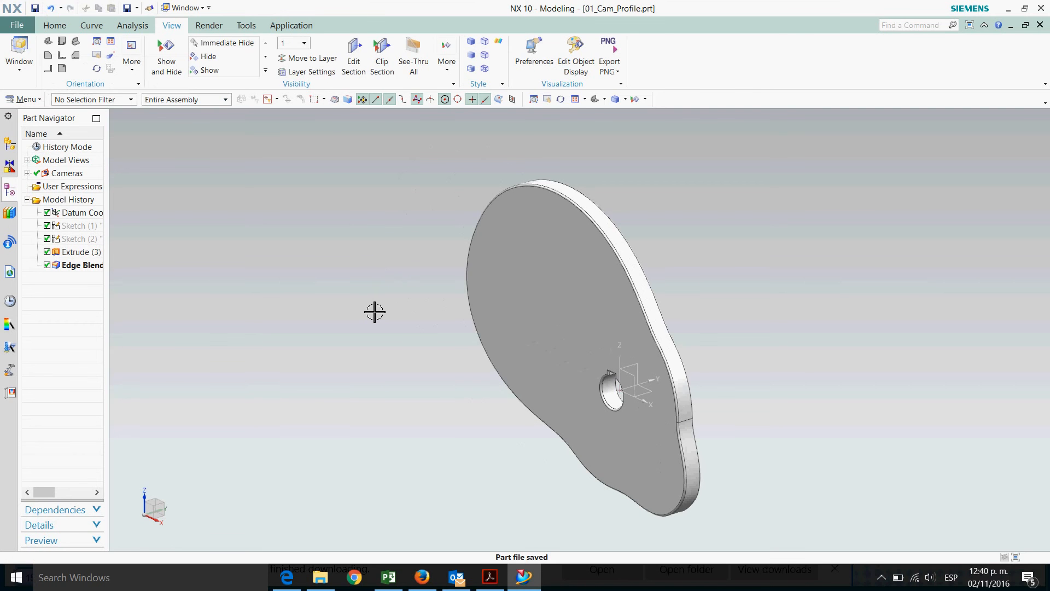
middle_drag(364, 298, 244, 162)
click(48, 41)
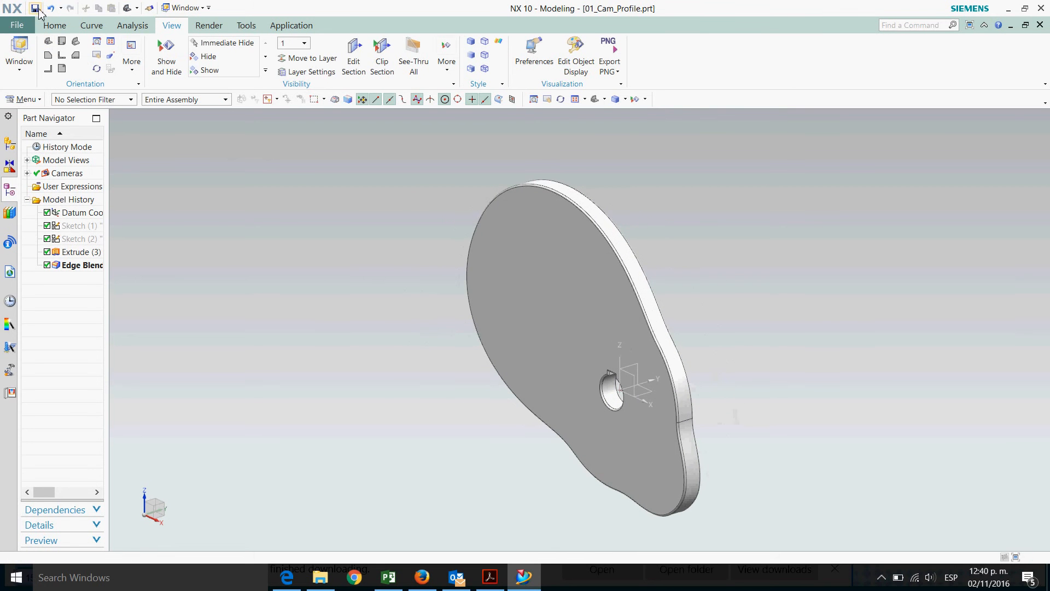
click(36, 9)
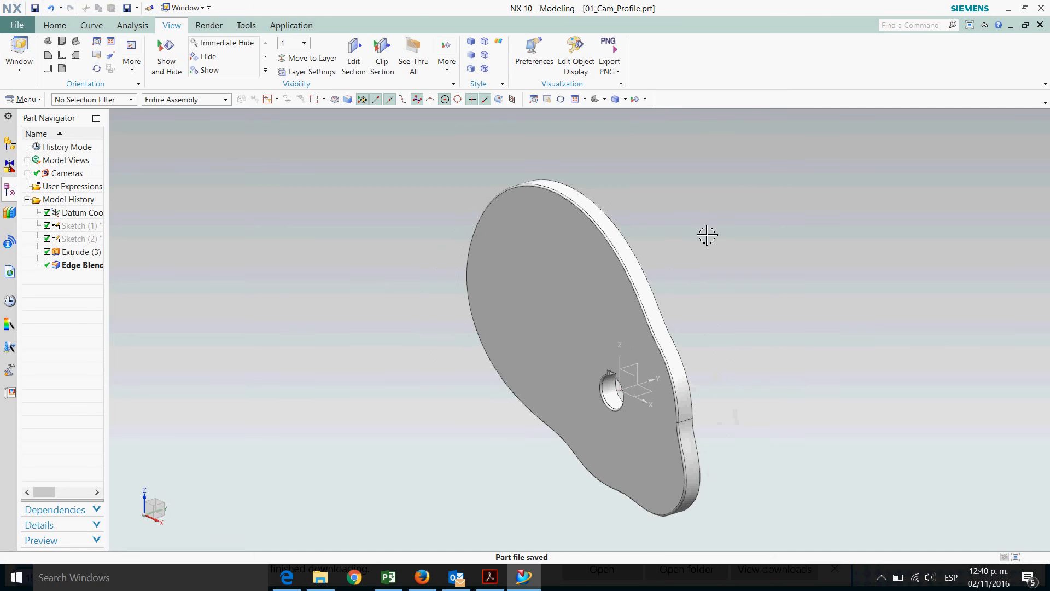
scroll(701, 237, down, 1)
scroll(802, 365, up, 1)
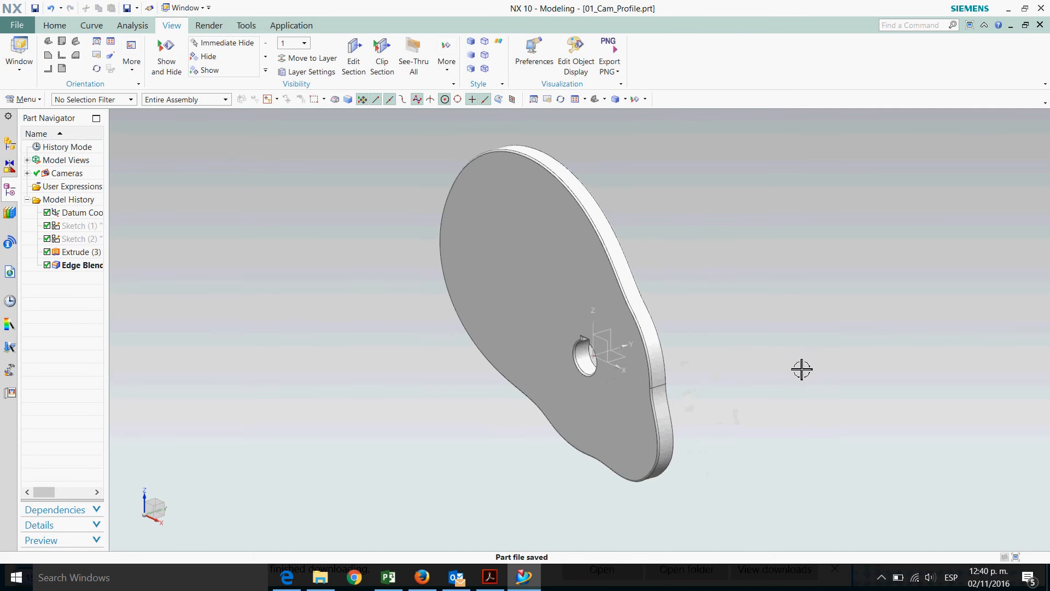
Start a new file from the Assembly template and set its folder to Desktop\04_Jul_Dec_2016\02_MAS\52_Cam_Design
click(17, 26)
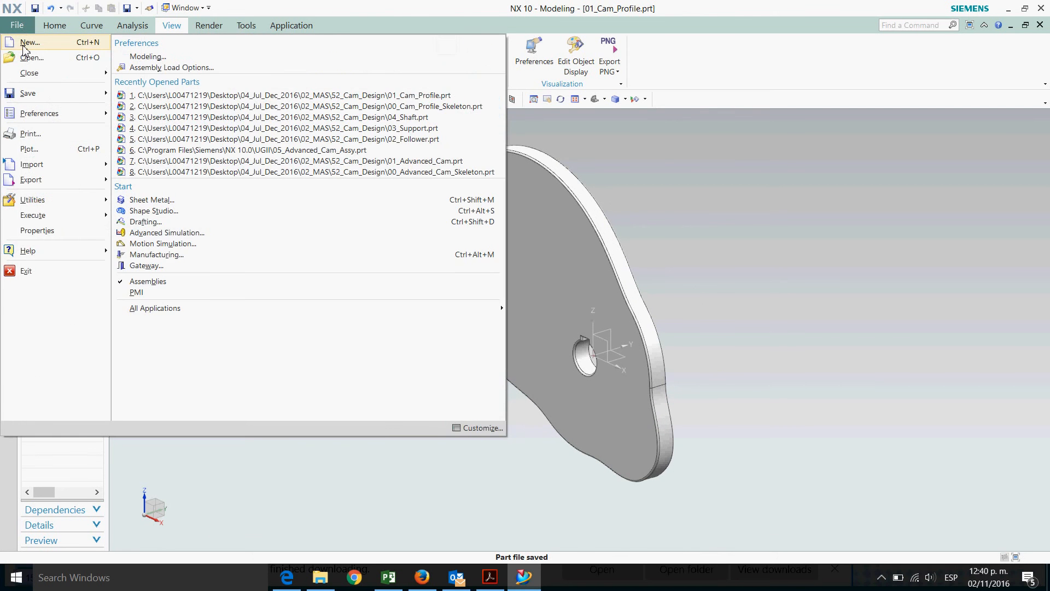
click(27, 43)
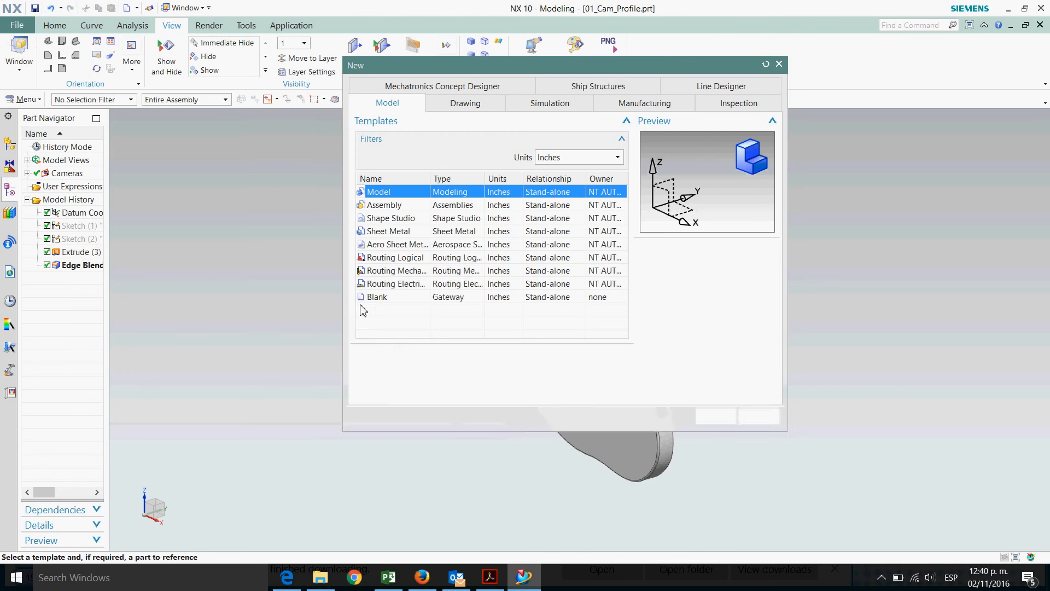
click(384, 207)
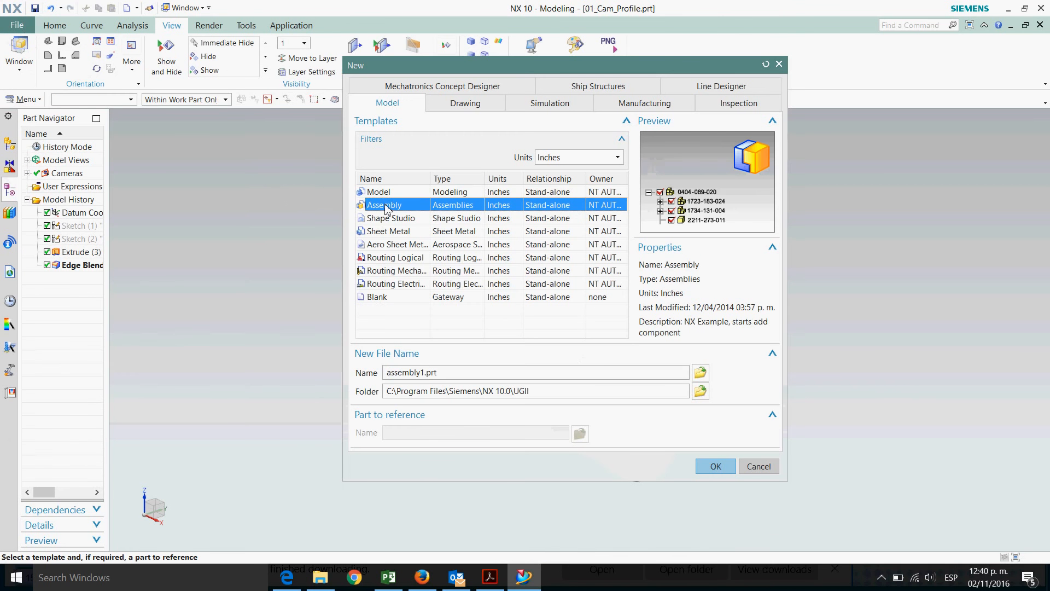
click(701, 391)
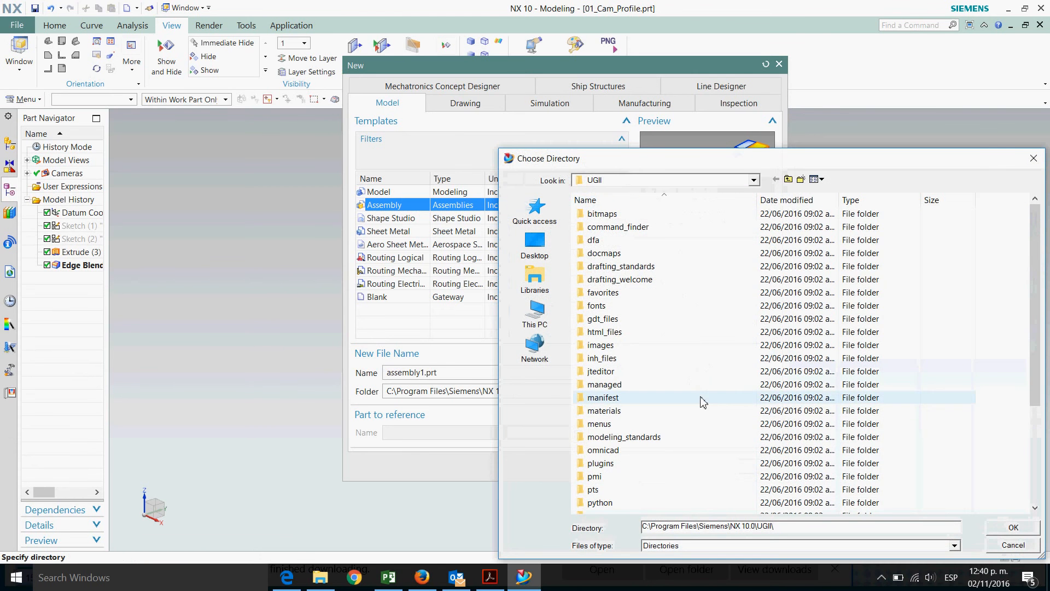
click(549, 256)
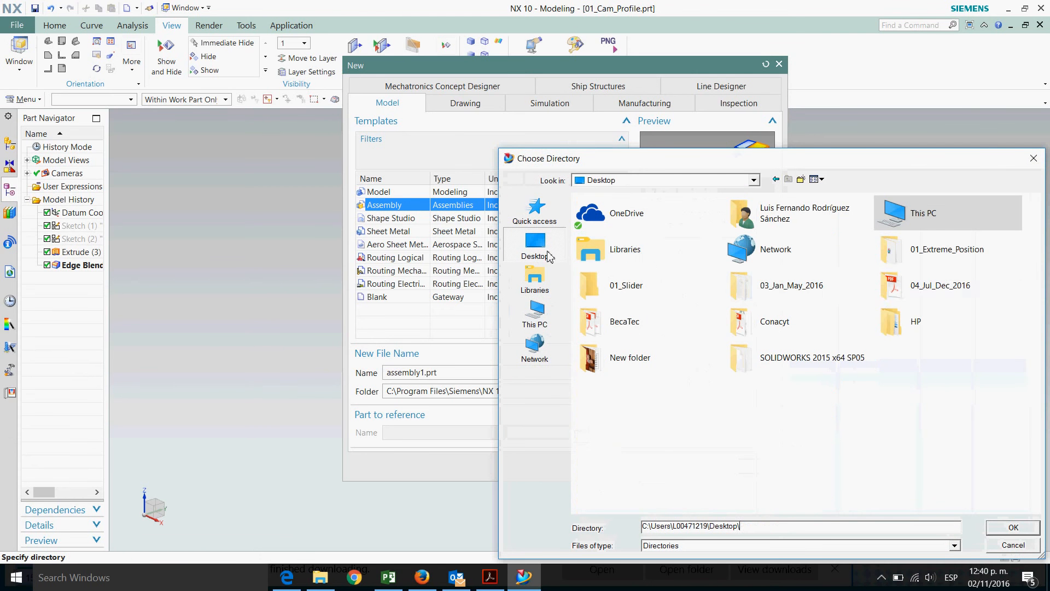
double_click(925, 293)
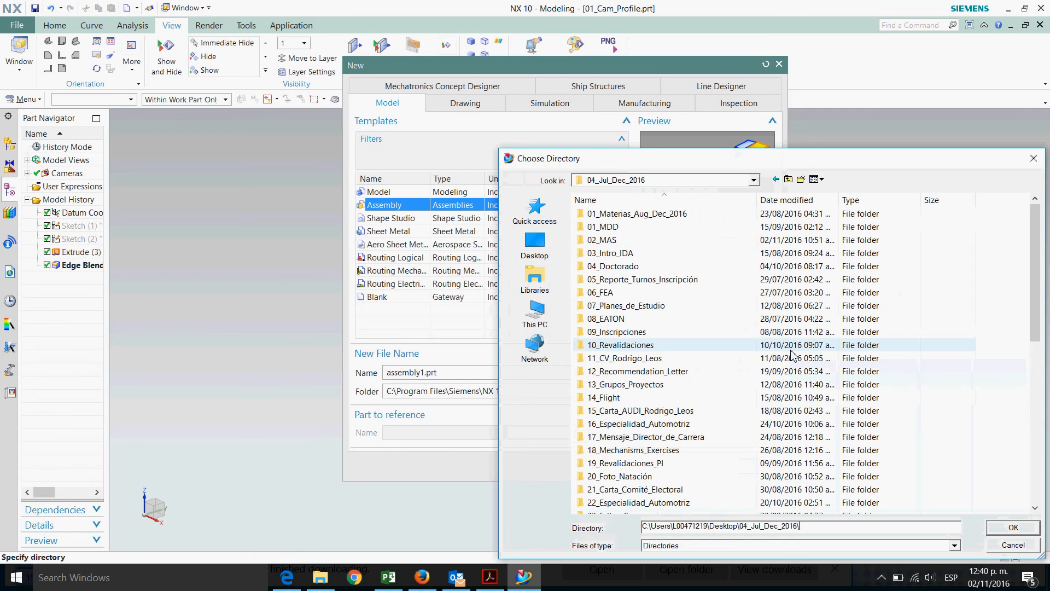
double_click(617, 241)
scroll(721, 394, down, 10)
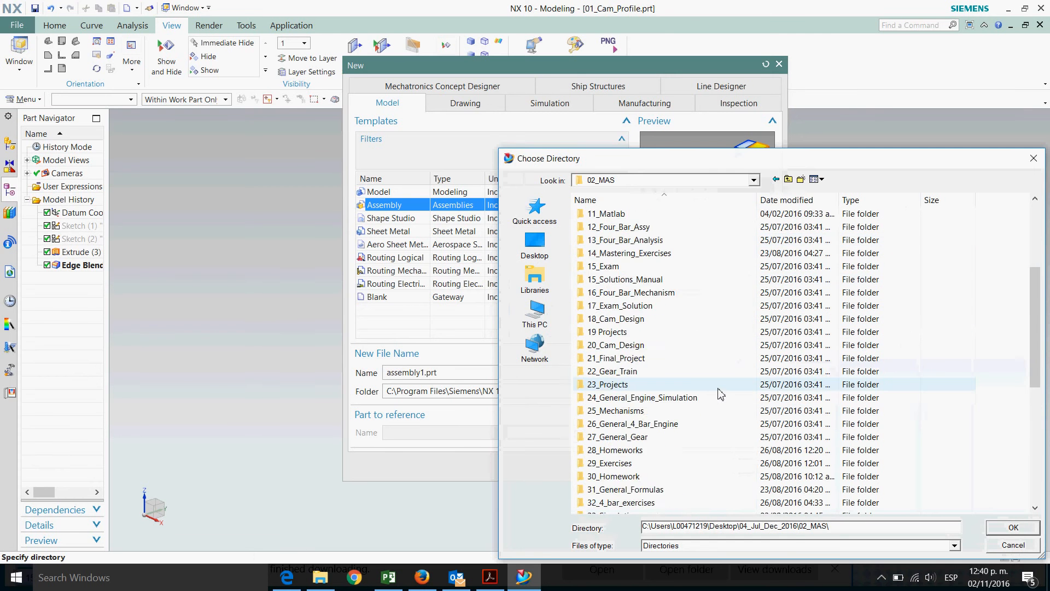
click(648, 480)
click(649, 479)
click(695, 477)
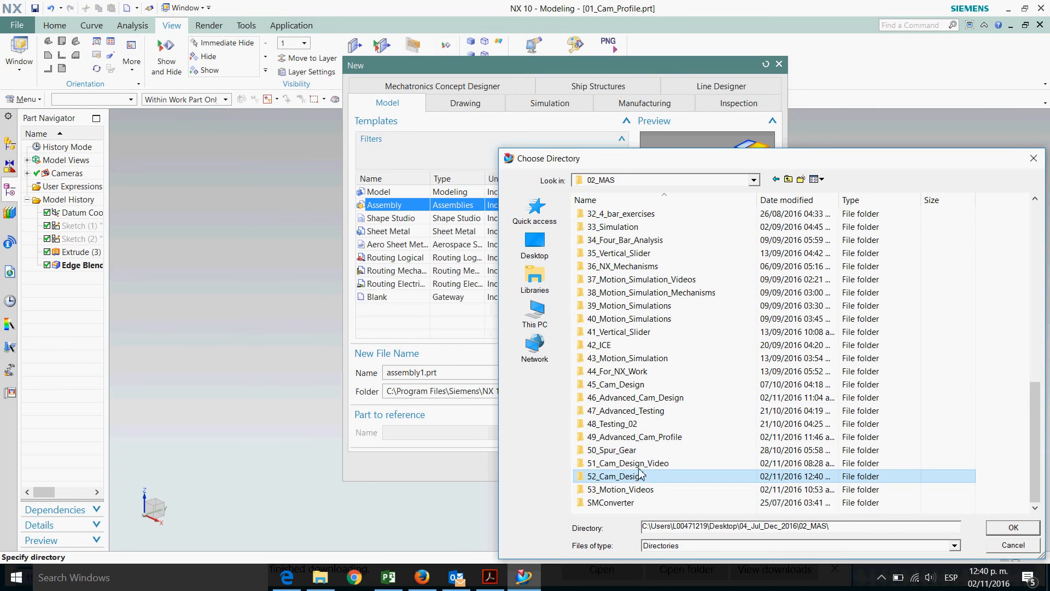
double_click(639, 475)
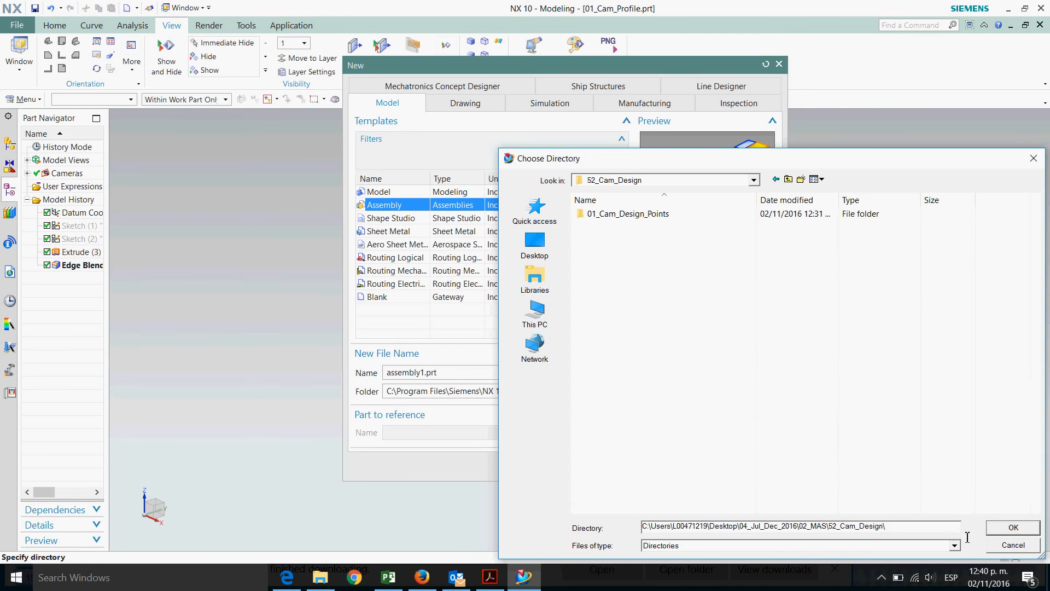
click(1007, 528)
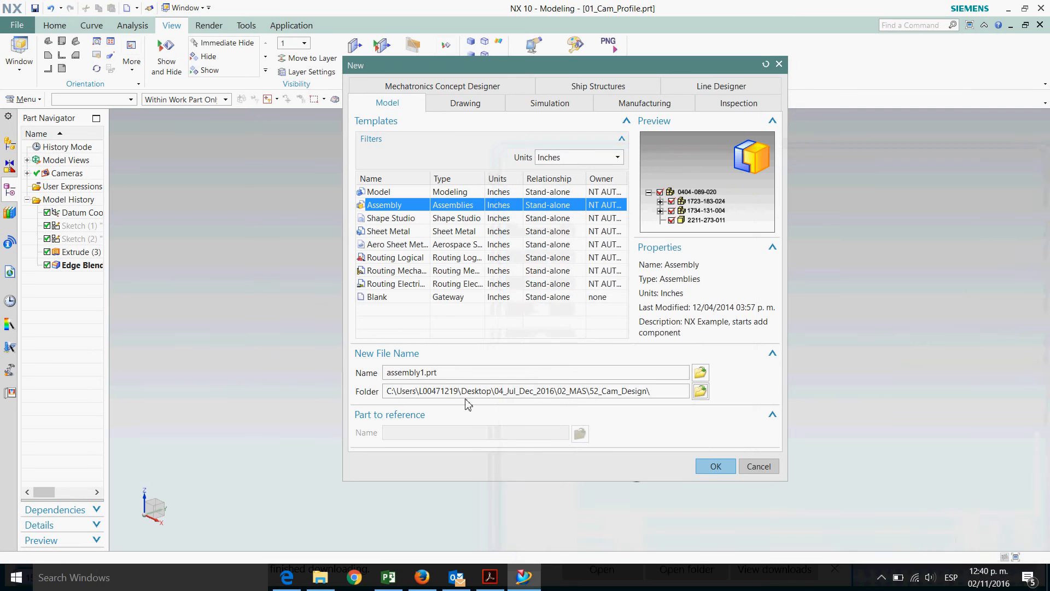
Name the new assembly file 05_Cam_Design_Assy.prt and create it
drag(428, 376, 327, 361)
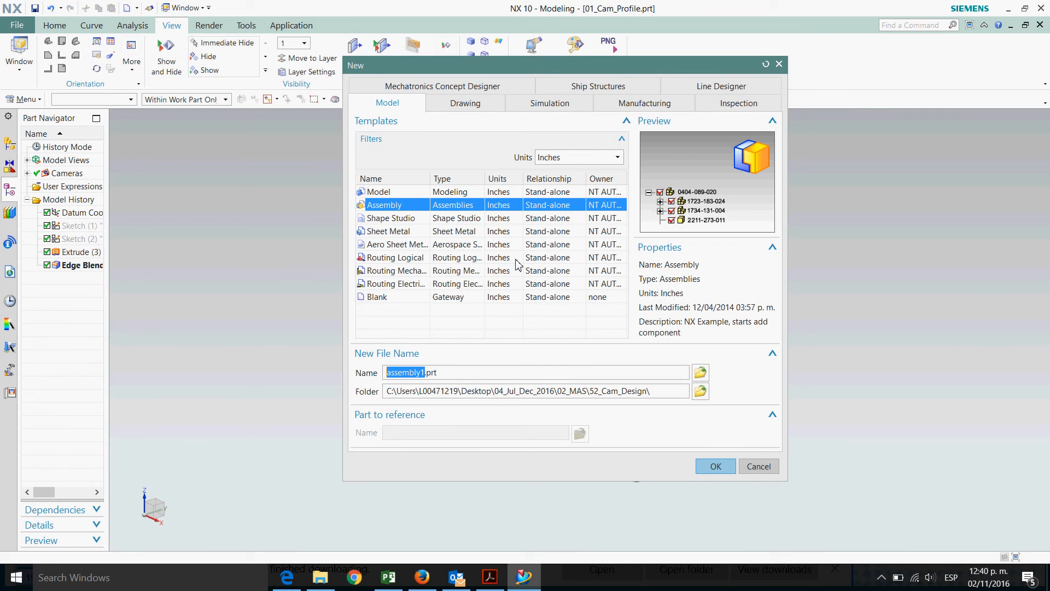
text(05_Cam_Design_A)
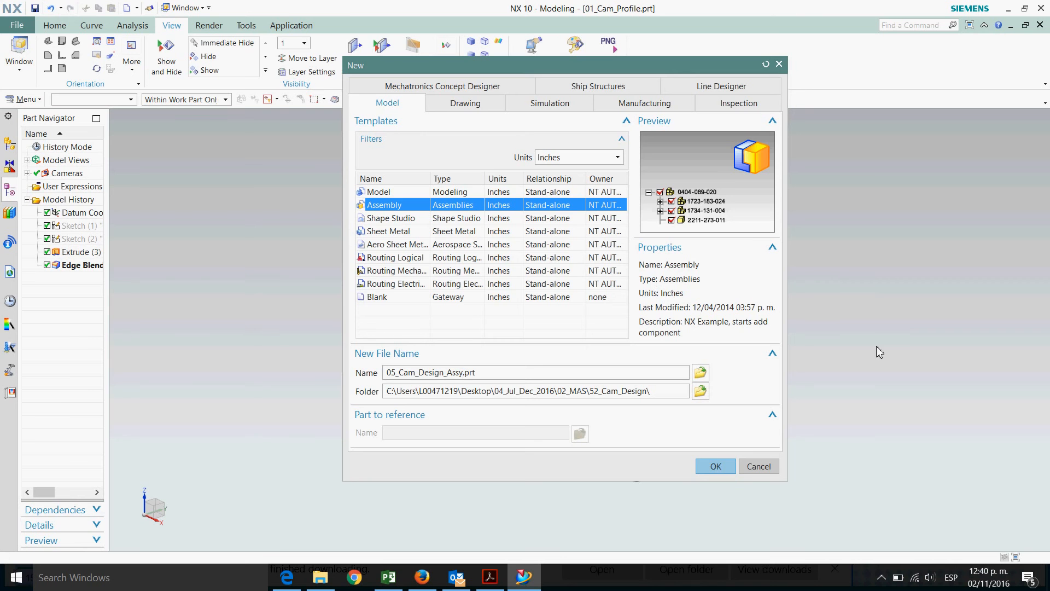
click(727, 469)
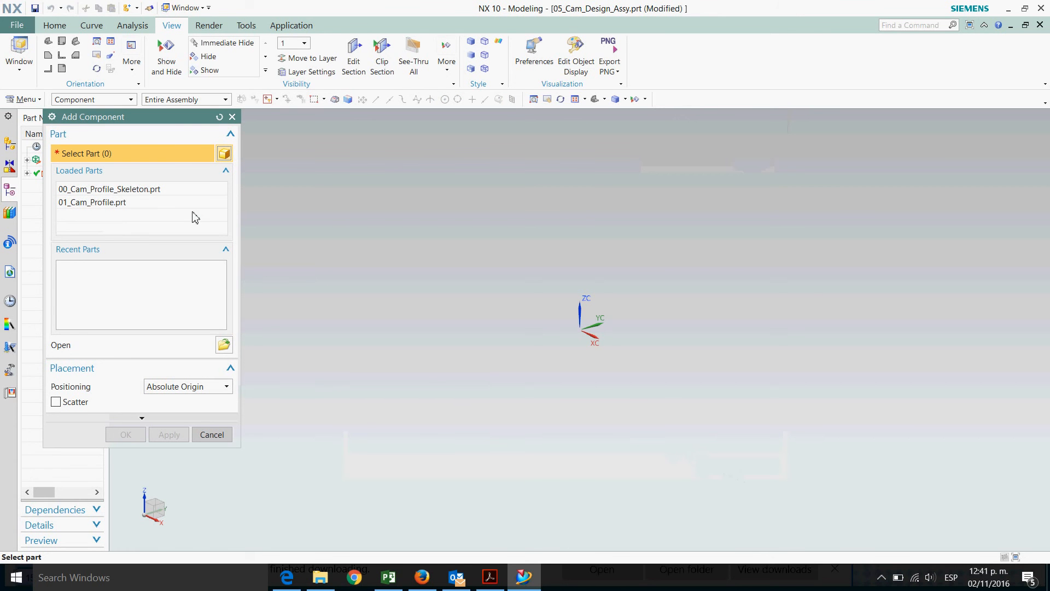
Add 00_Cam_Profile_Skeleton.prt as a component at the absolute origin
click(154, 189)
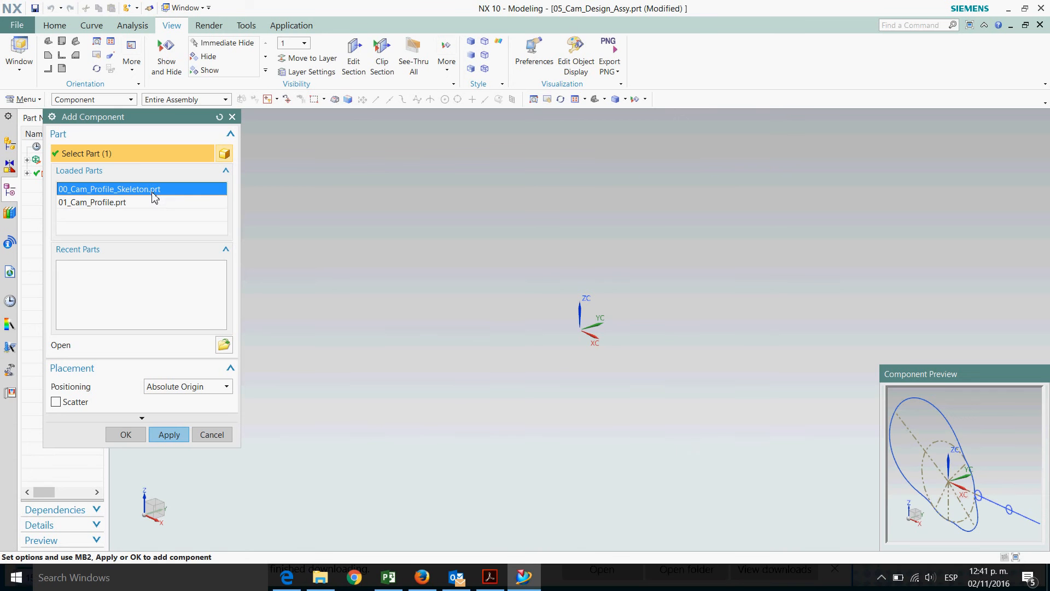
click(126, 435)
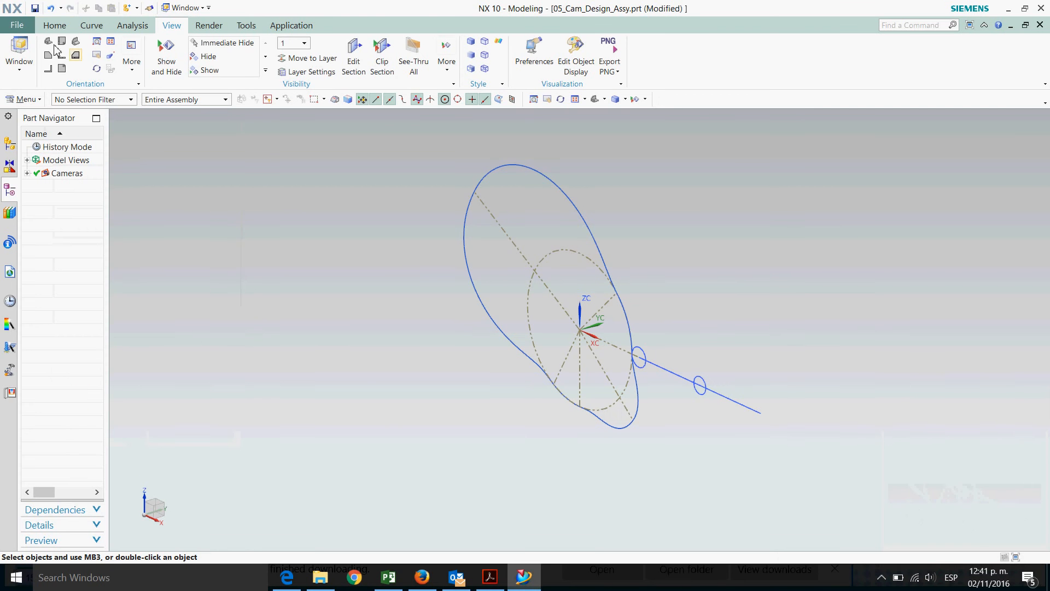
Apply a Fix assembly constraint to the skeleton component, then save the assembly
click(53, 25)
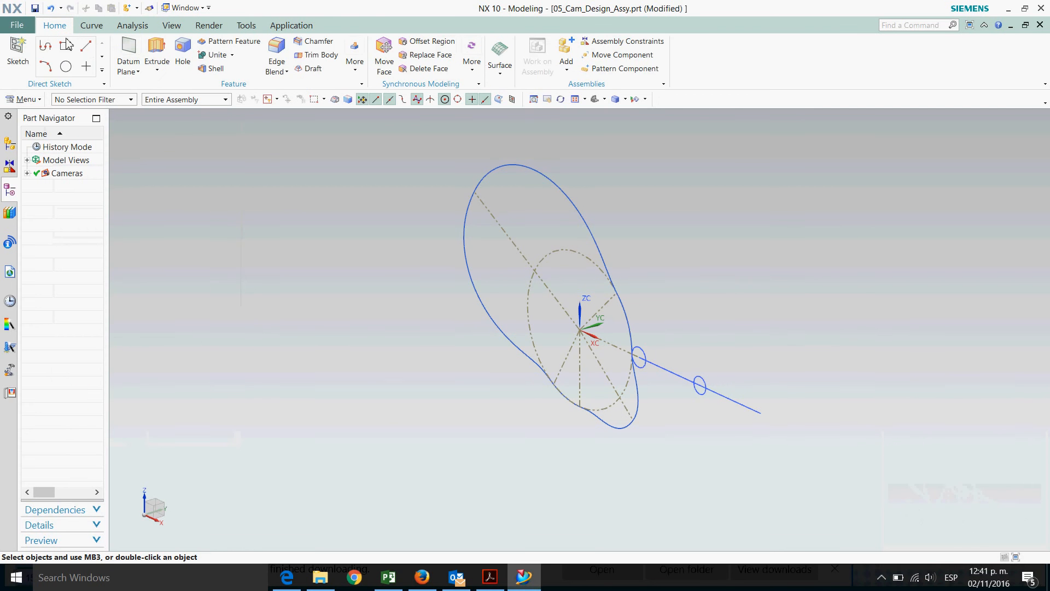
click(610, 42)
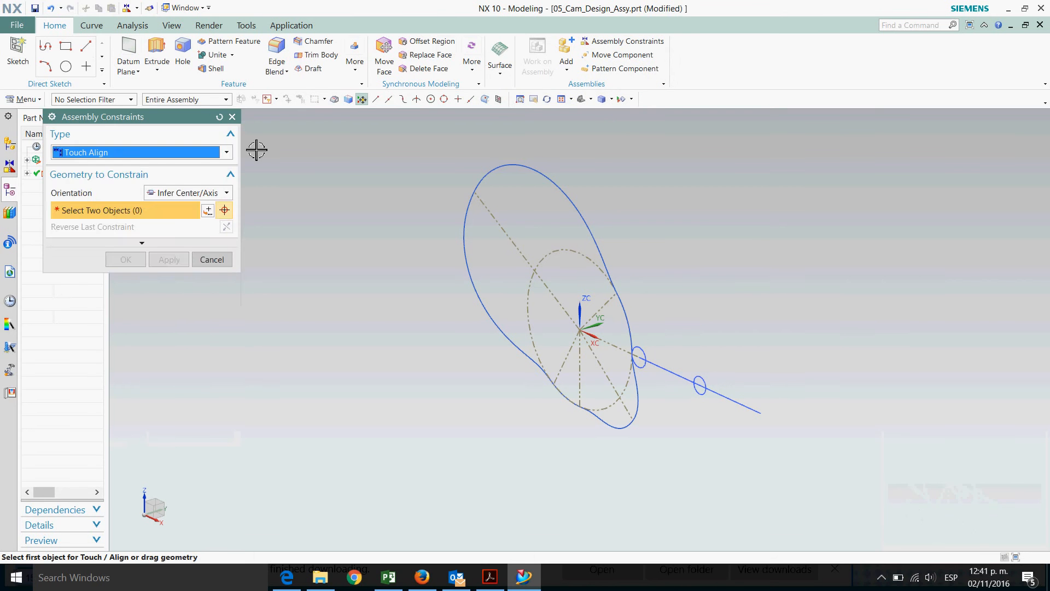
click(149, 153)
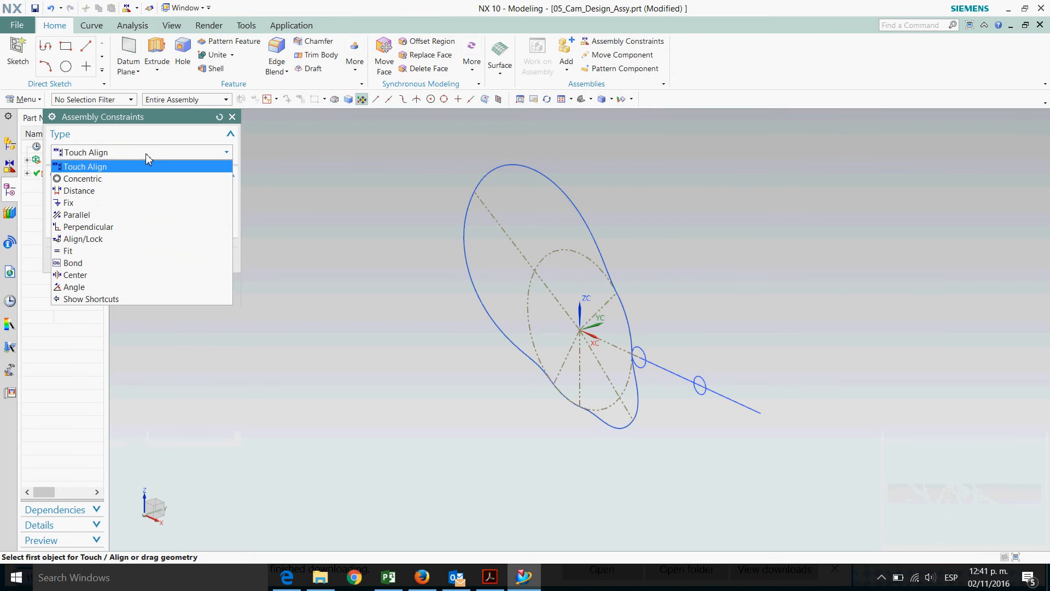
click(94, 203)
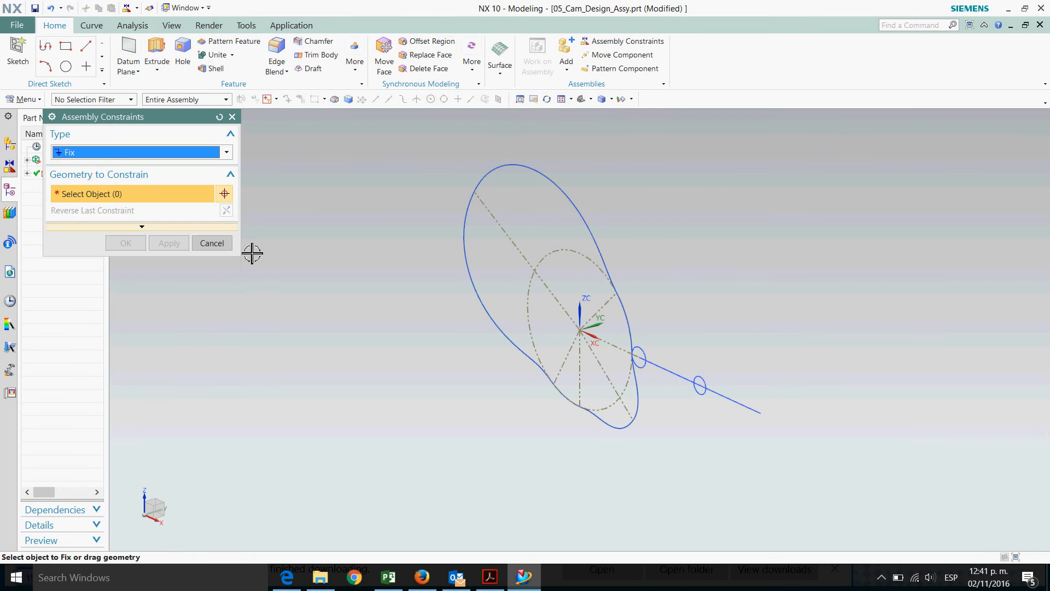
click(577, 200)
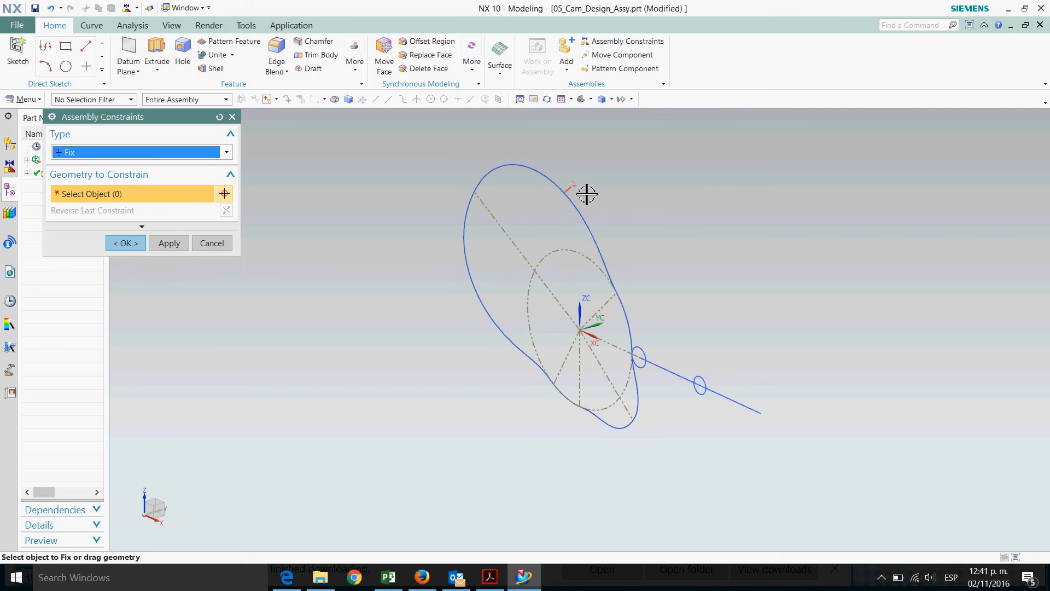
click(126, 243)
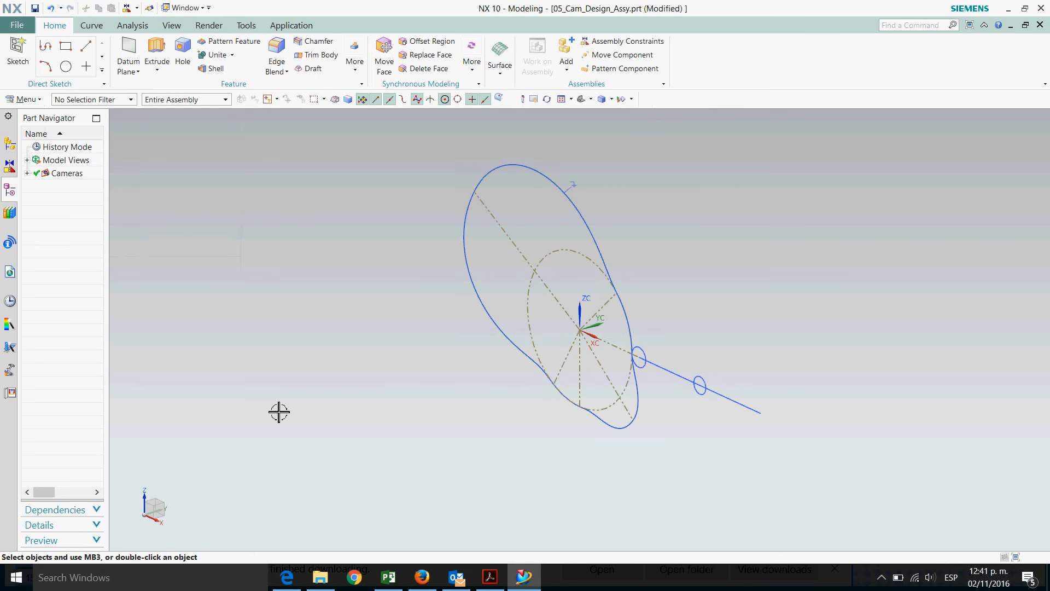
click(37, 9)
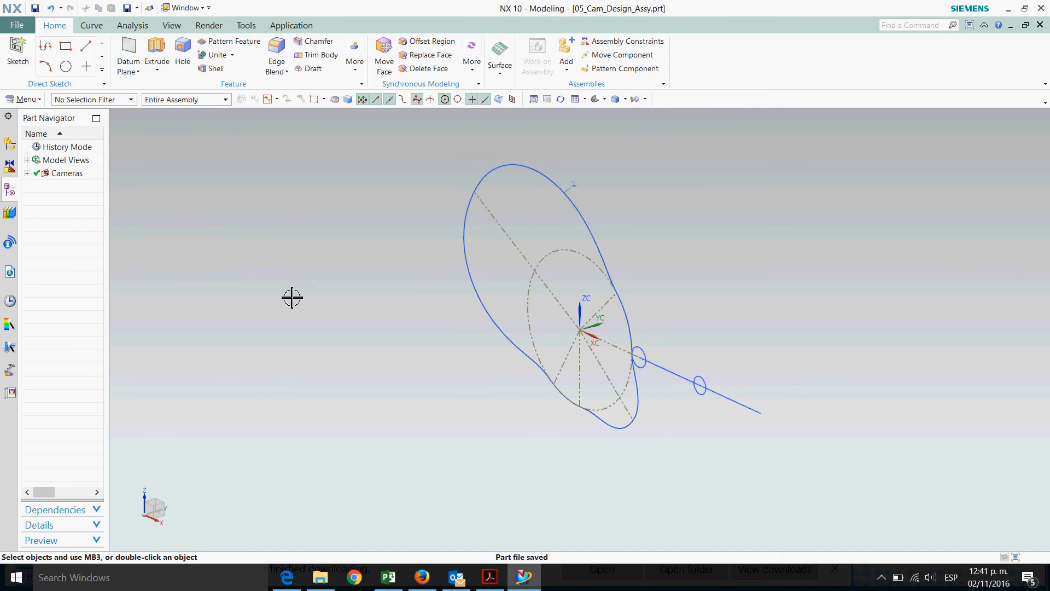
Add 01_Cam_Profile.prt as a component at the absolute origin and save the assembly
click(565, 53)
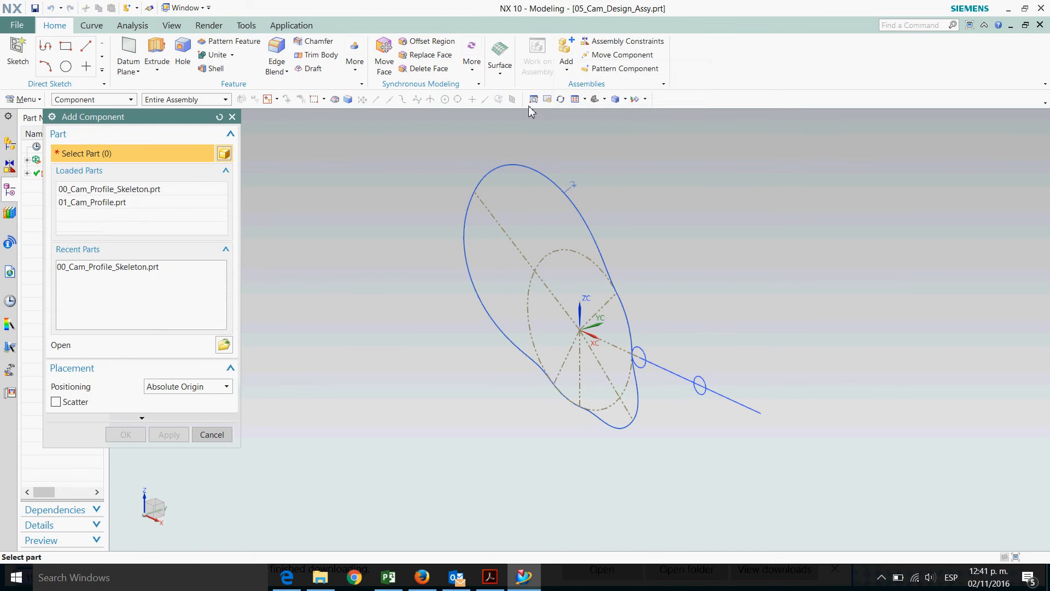
click(119, 204)
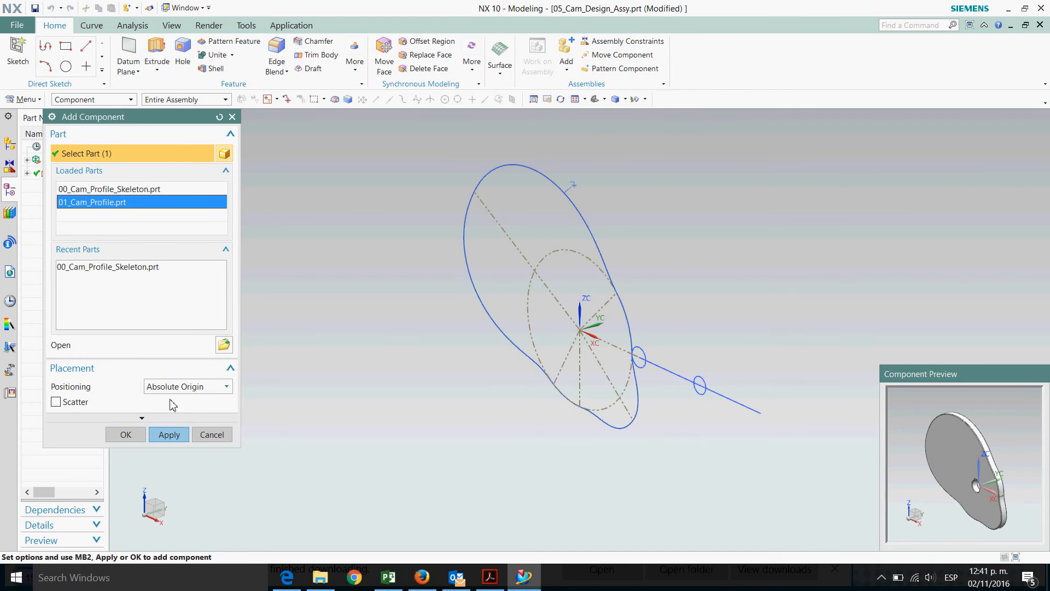
click(125, 435)
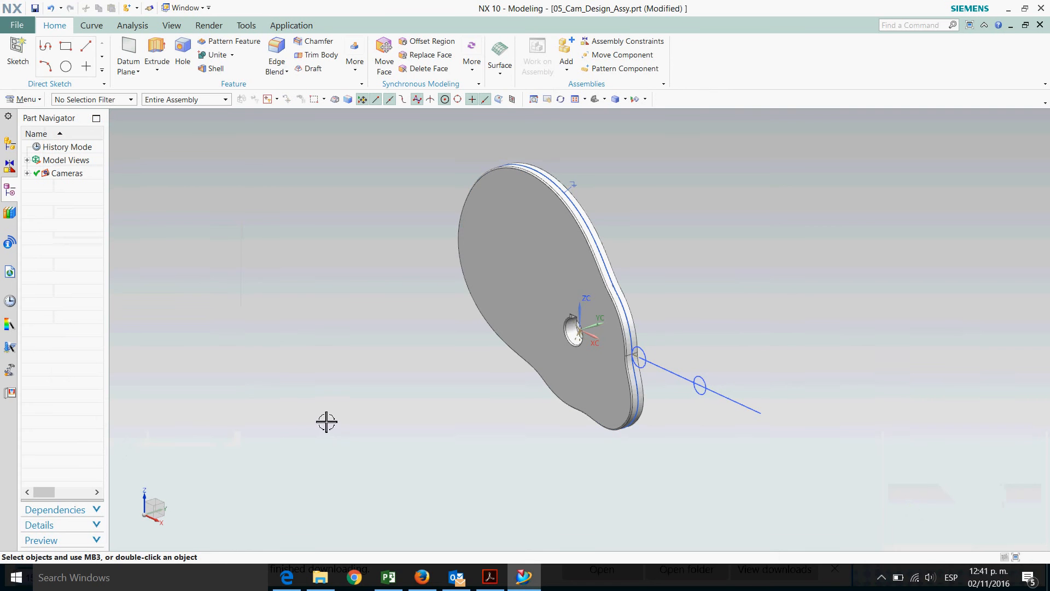
click(35, 9)
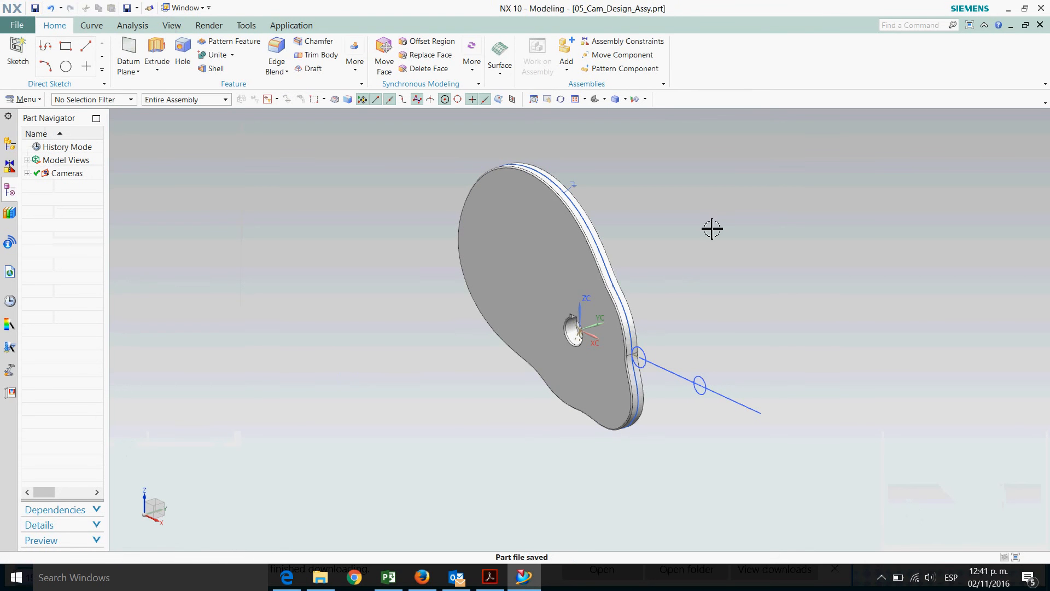
Apply a Fix assembly constraint to the cam profile component
middle_drag(689, 300, 687, 298)
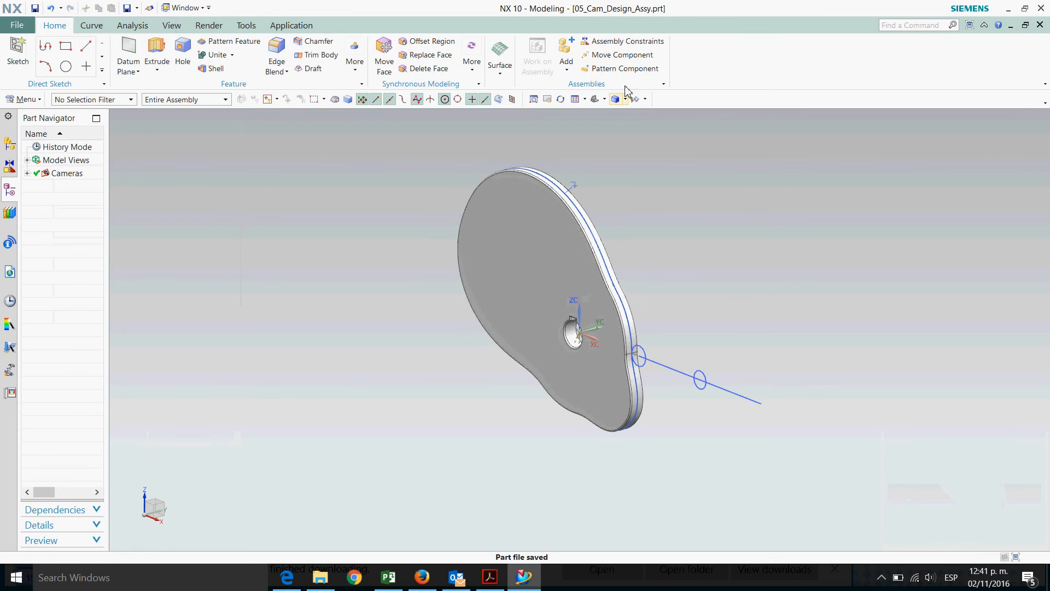
click(623, 44)
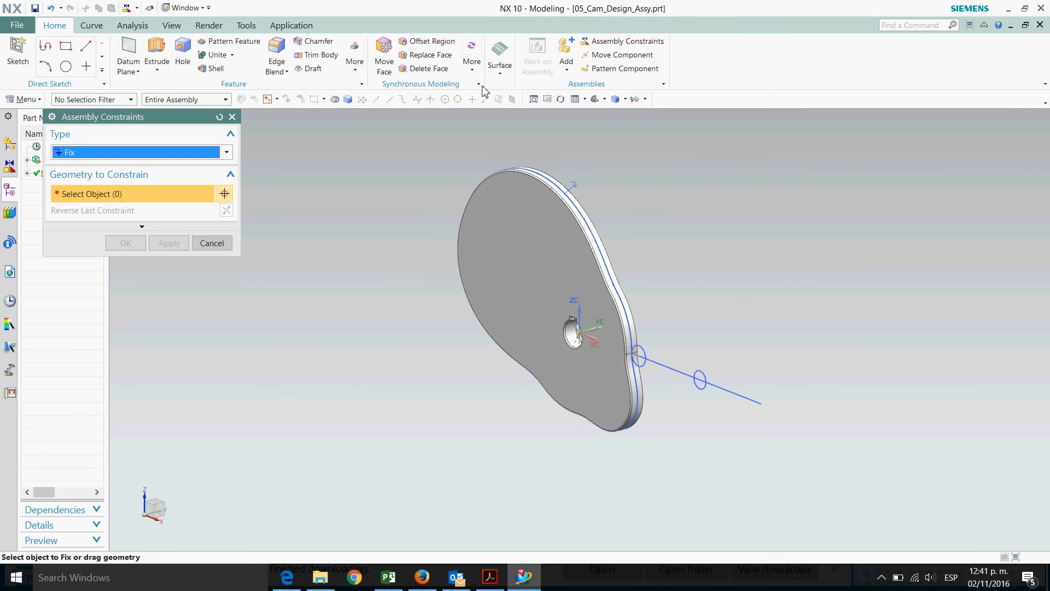
click(513, 237)
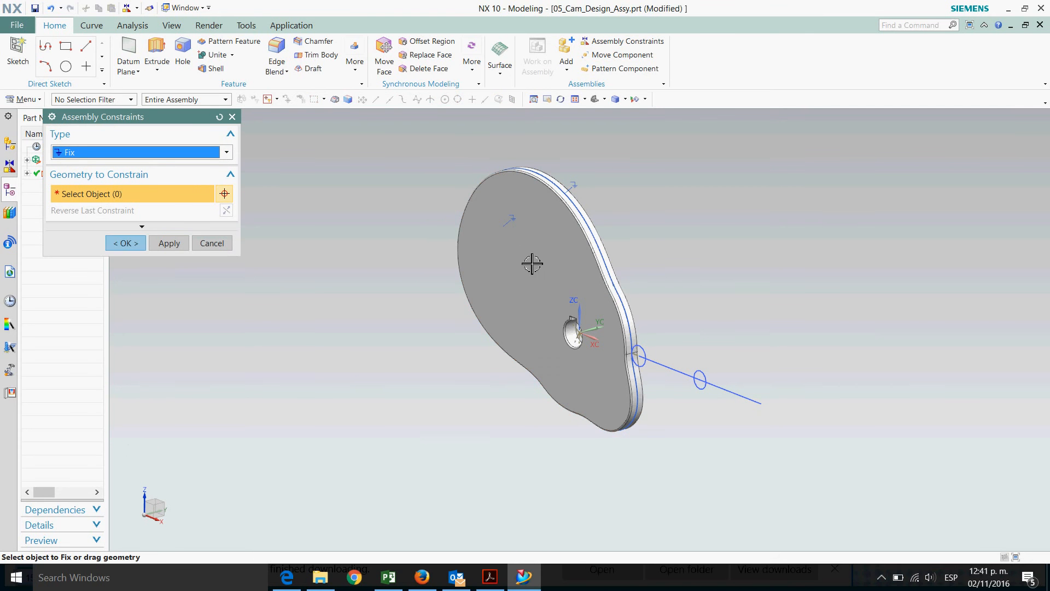
click(140, 247)
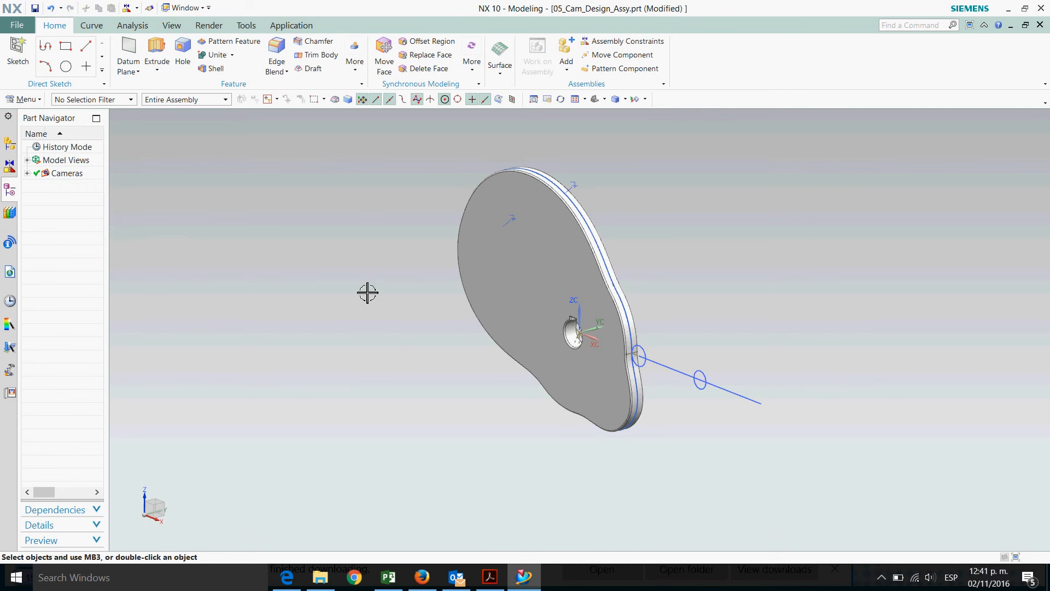
Add 02_Follower.prt as a component at the absolute origin
middle_drag(366, 286, 383, 268)
middle_drag(607, 313, 715, 328)
middle_drag(692, 284, 673, 354)
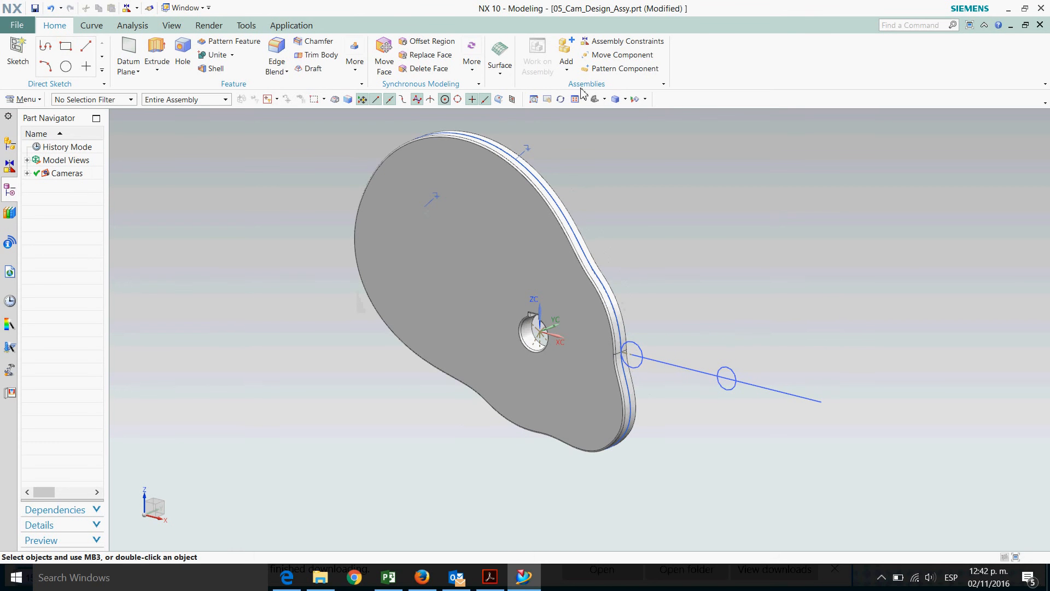
click(566, 55)
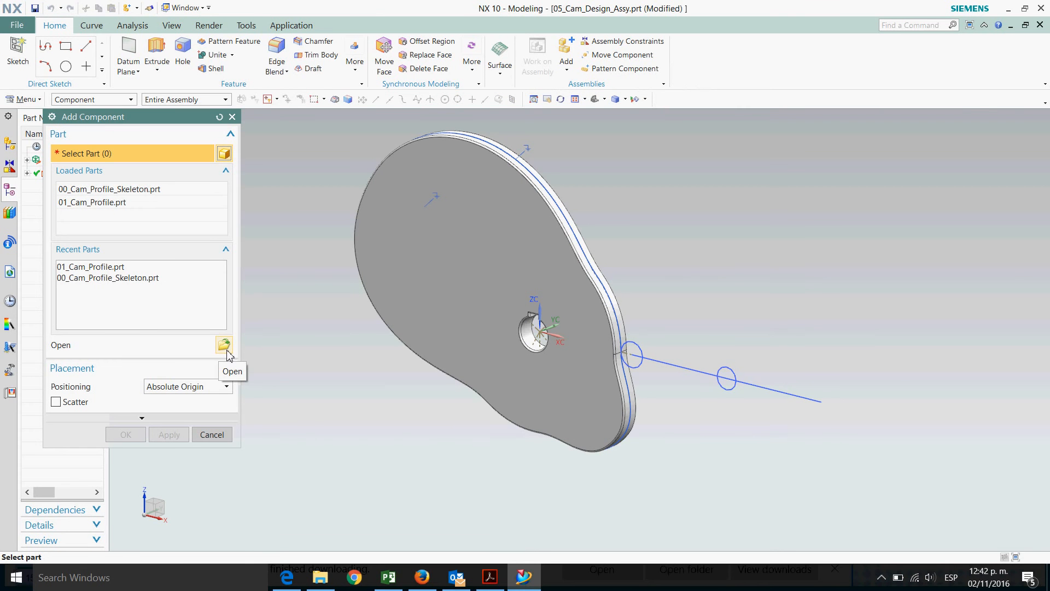
click(224, 345)
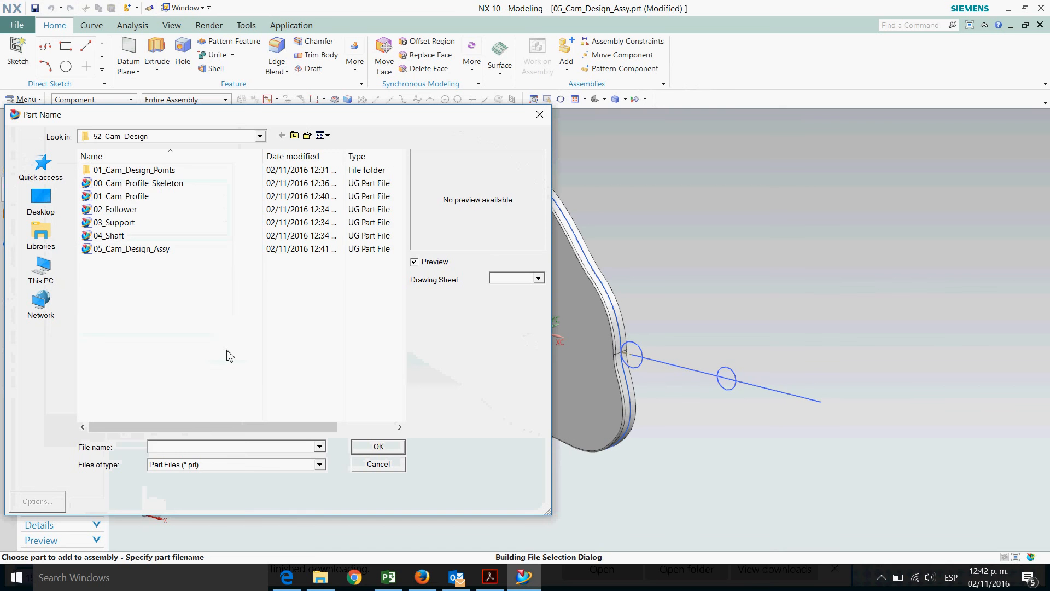
click(121, 211)
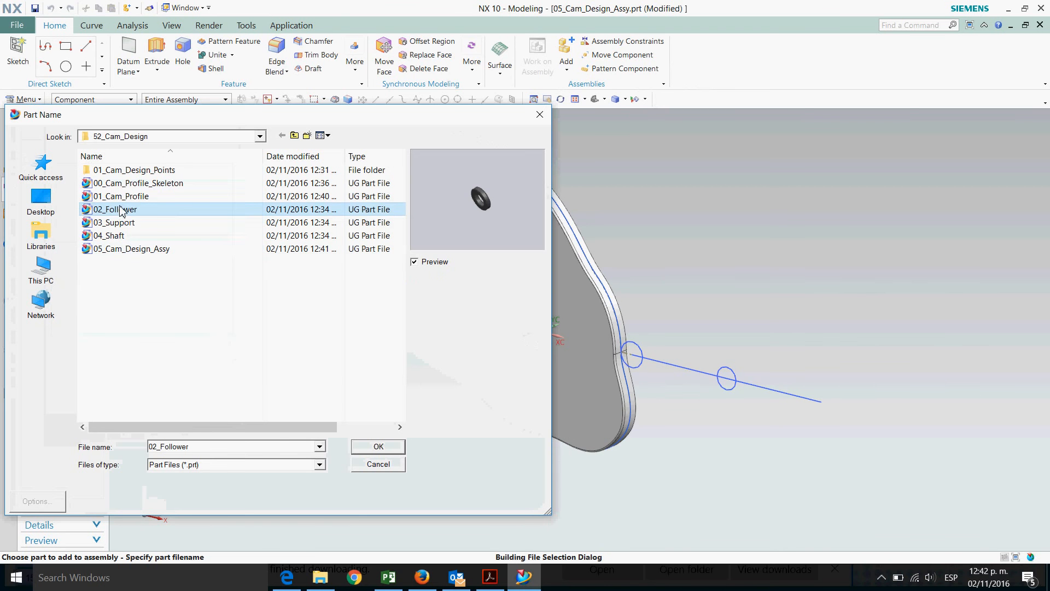
click(378, 447)
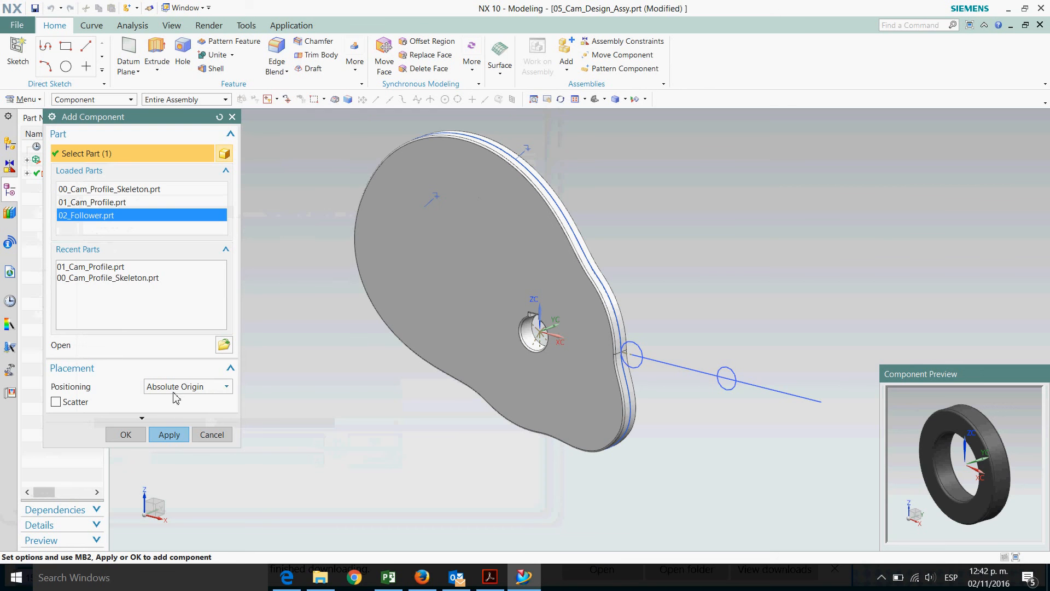
click(126, 435)
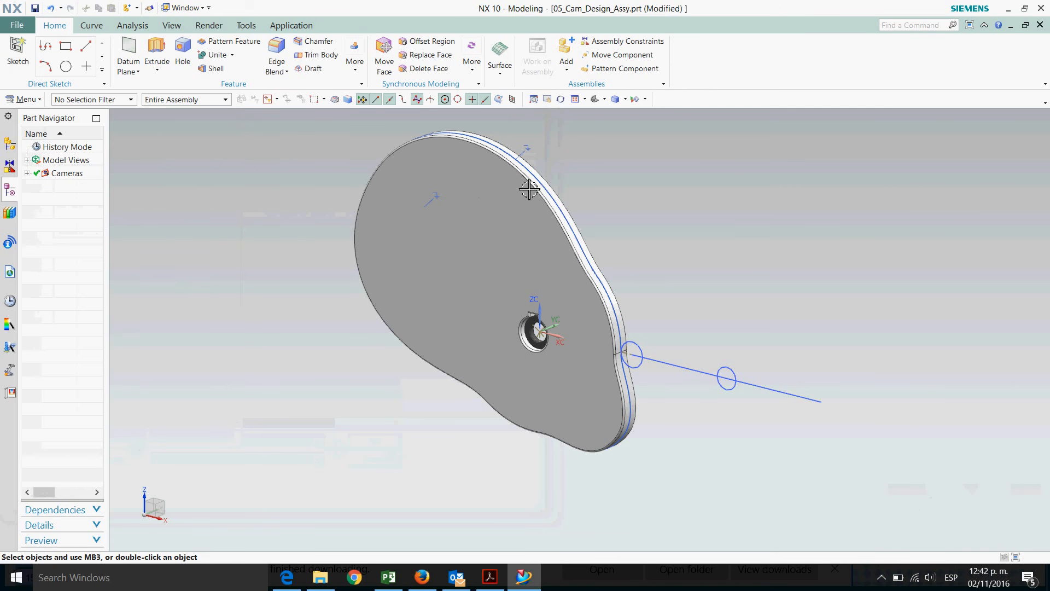
Move the follower component about 2.05 along X, out to the cam plate's outer edge
click(613, 54)
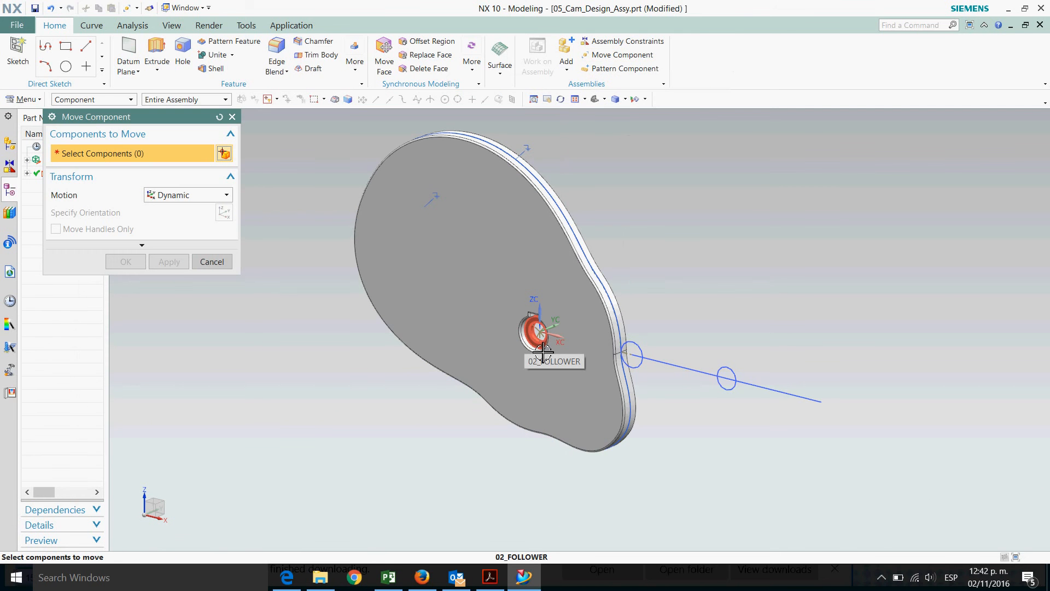
click(543, 351)
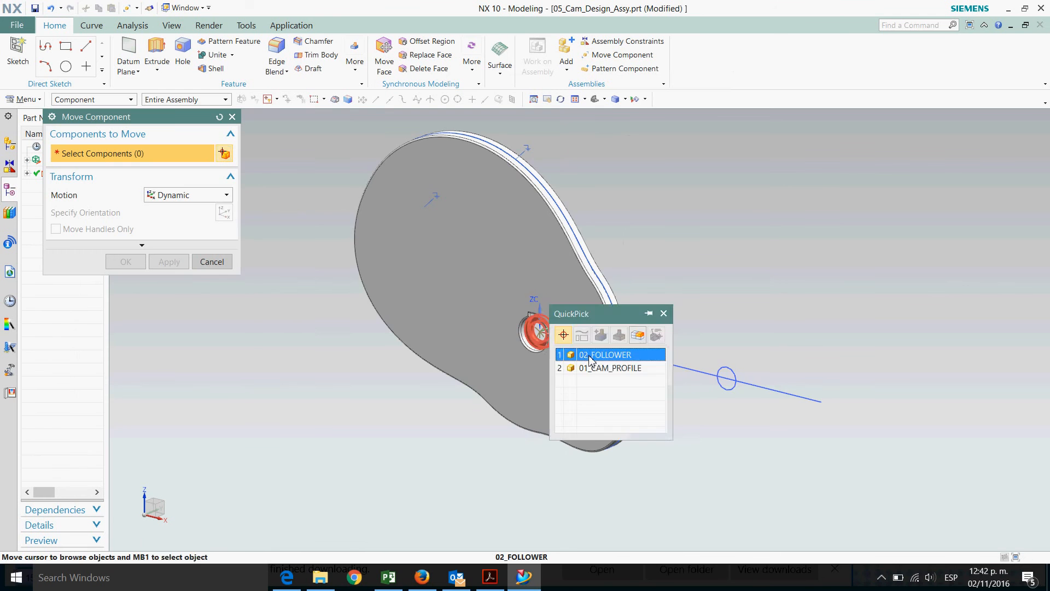
click(590, 357)
scroll(560, 338, down, 5)
scroll(504, 310, down, 3)
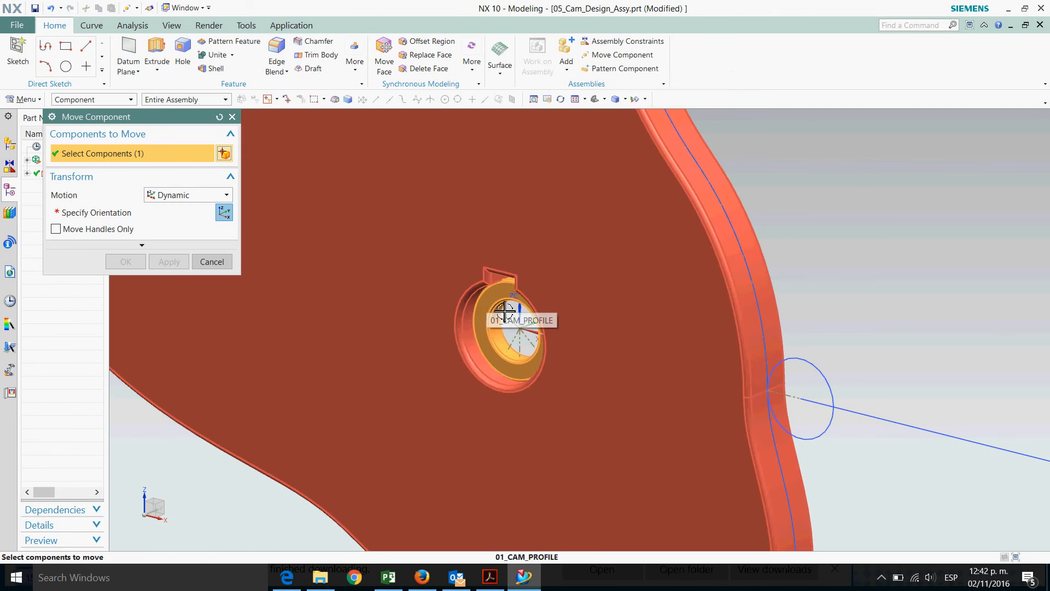
middle_click(504, 310)
scroll(557, 319, up, 3)
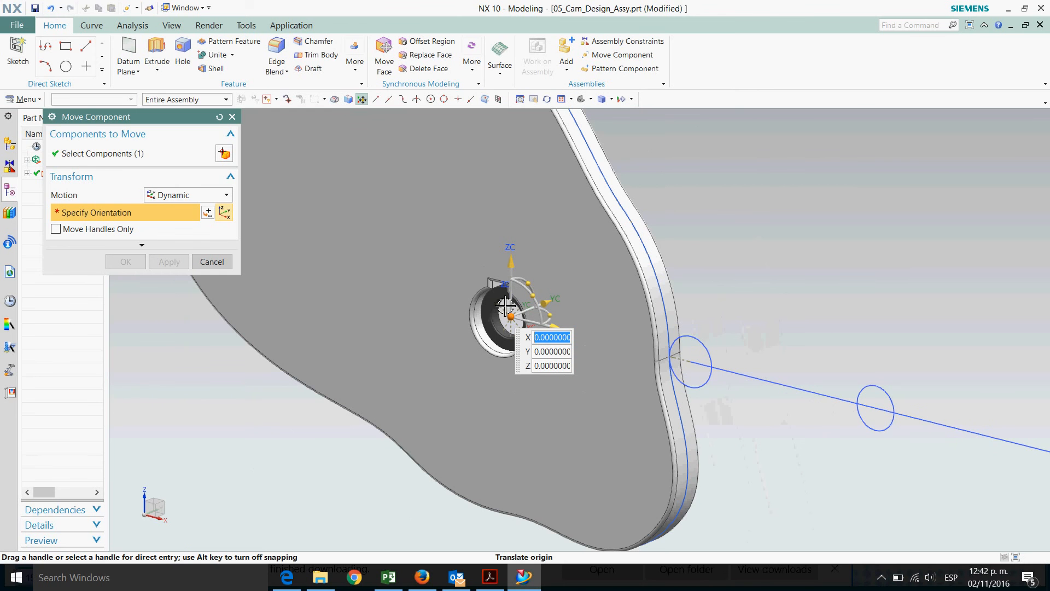
scroll(506, 305, up, 1)
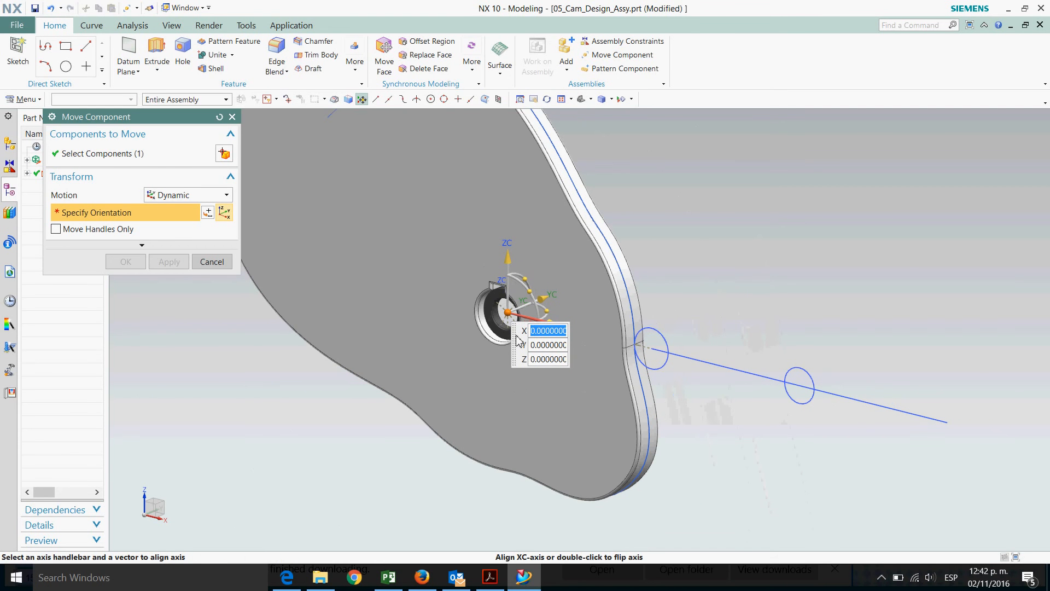
drag(515, 342, 418, 406)
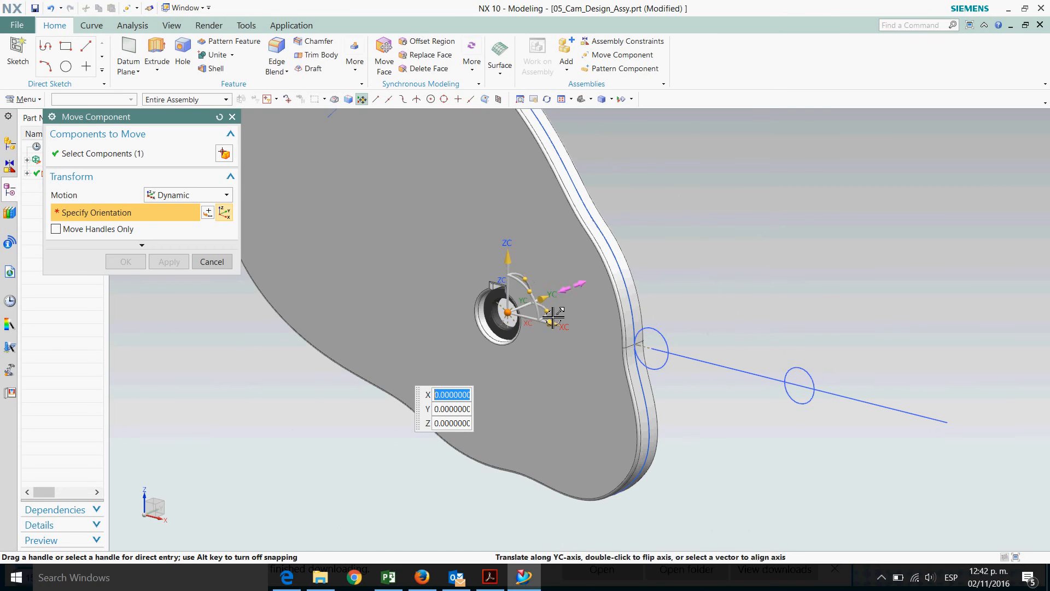
scroll(577, 334, up, 1)
click(575, 331)
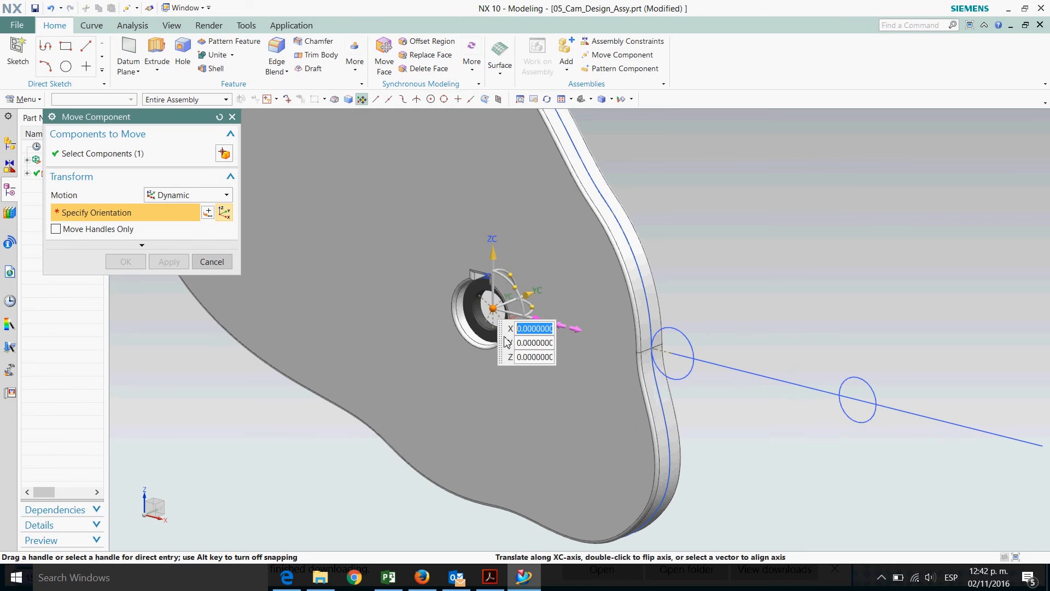
drag(544, 331, 753, 384)
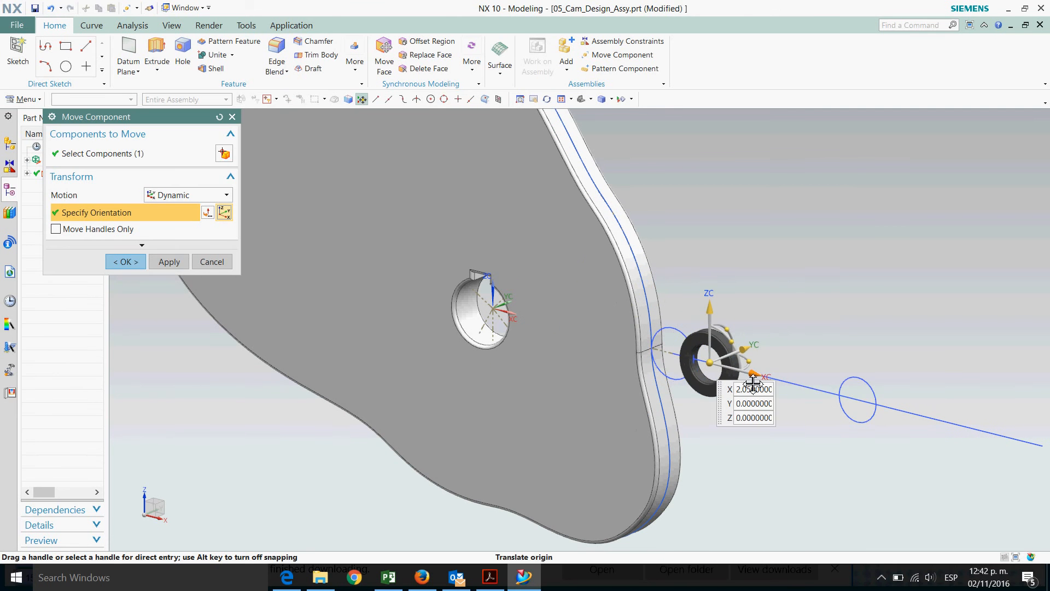
click(127, 262)
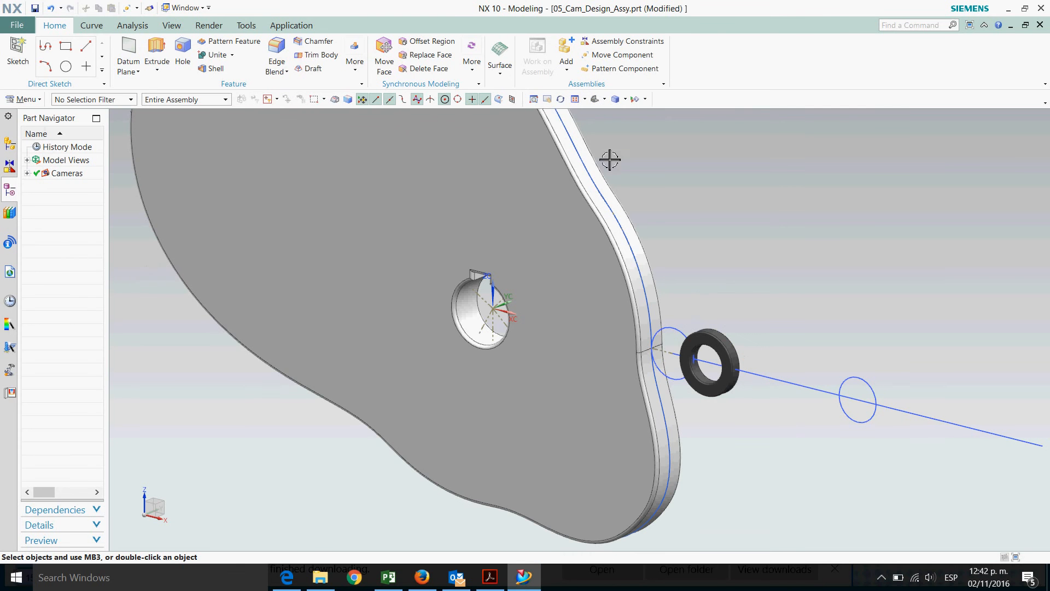
Apply a Touch Align constraint with Infer Center/Axis, aligning the follower's bore with the skeleton's follower circle
click(615, 44)
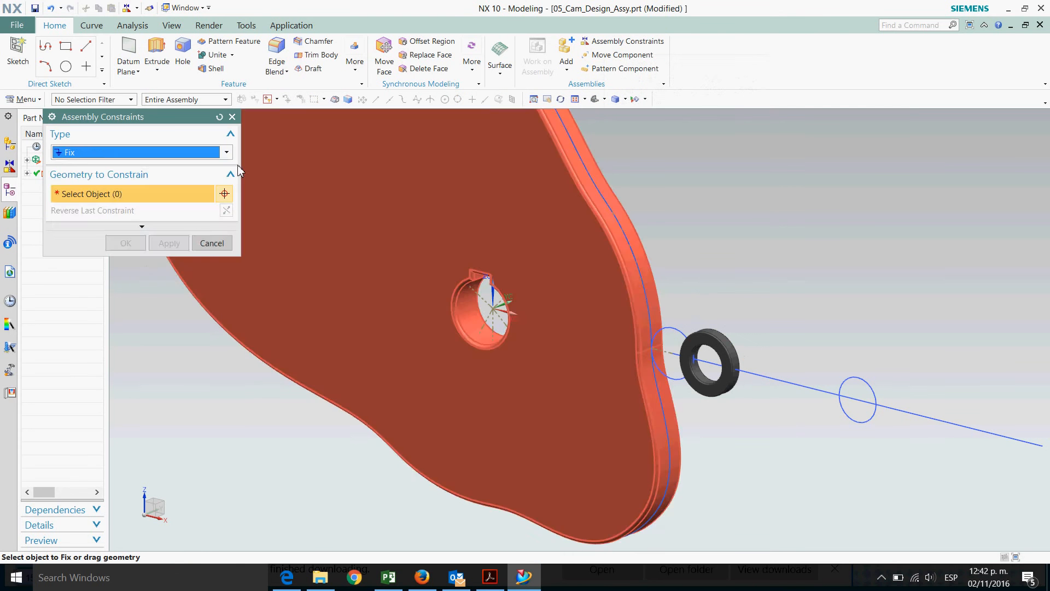
click(226, 153)
click(124, 166)
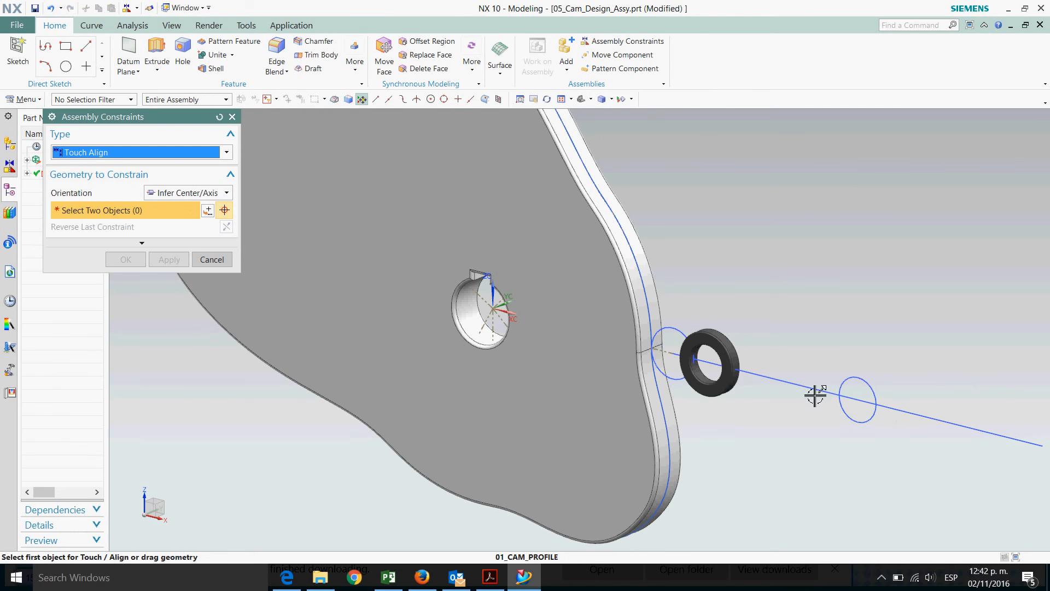
scroll(736, 372, up, 3)
click(627, 299)
scroll(670, 381, up, 1)
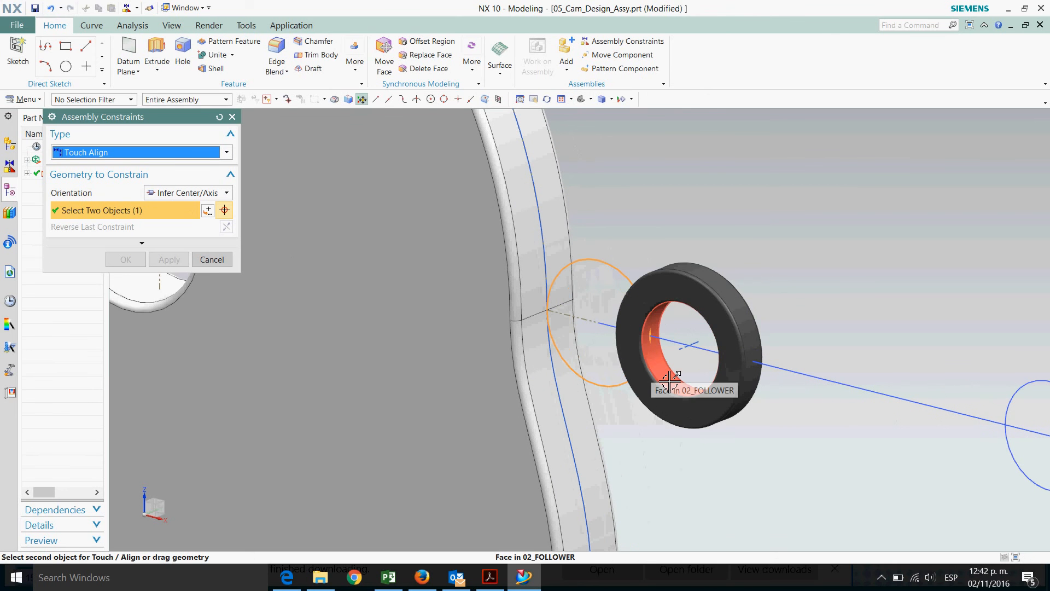
click(669, 381)
scroll(771, 285, down, 1)
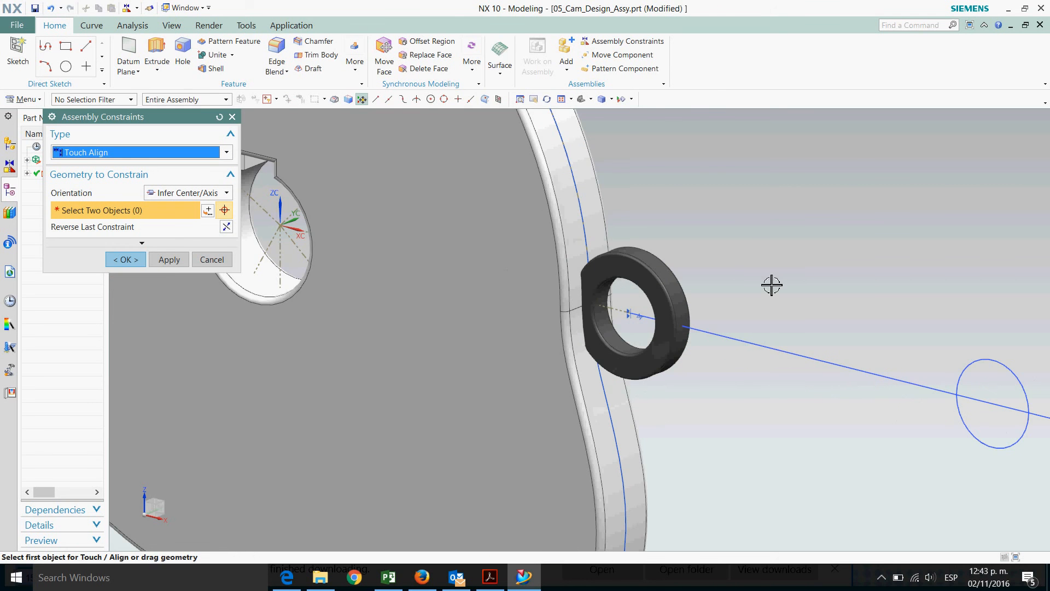
click(126, 259)
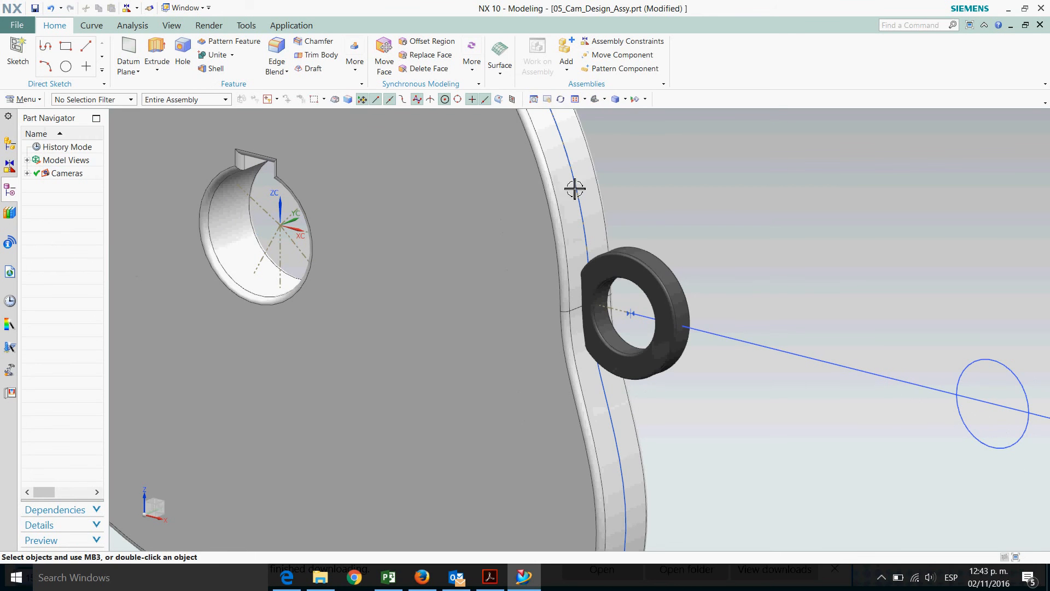
Add 04_Shaft.prt as a component at the absolute origin
scroll(757, 241, down, 3)
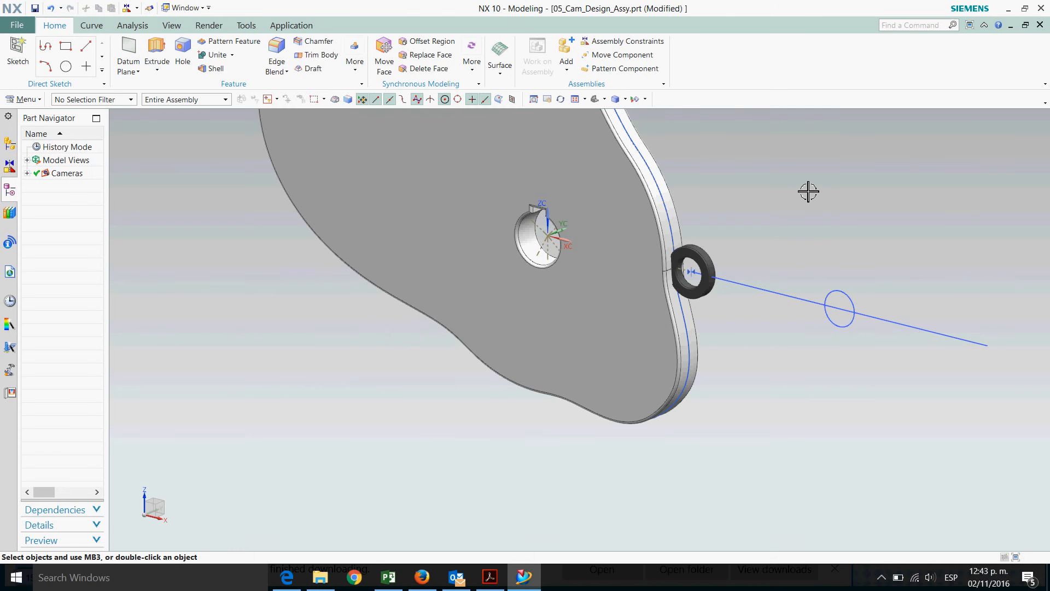
scroll(808, 190, up, 2)
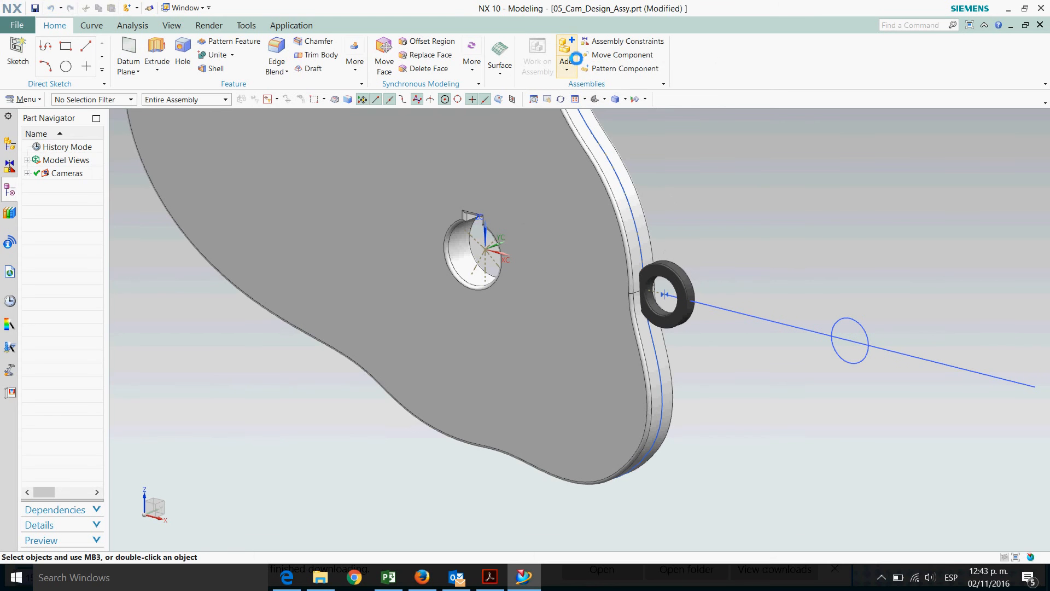
click(567, 53)
click(224, 345)
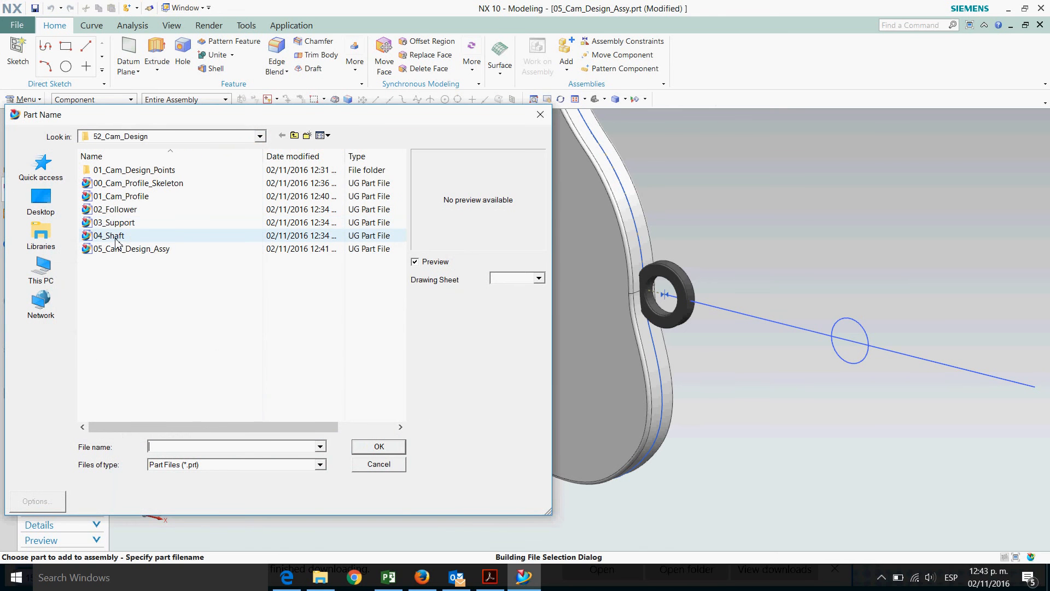
click(117, 237)
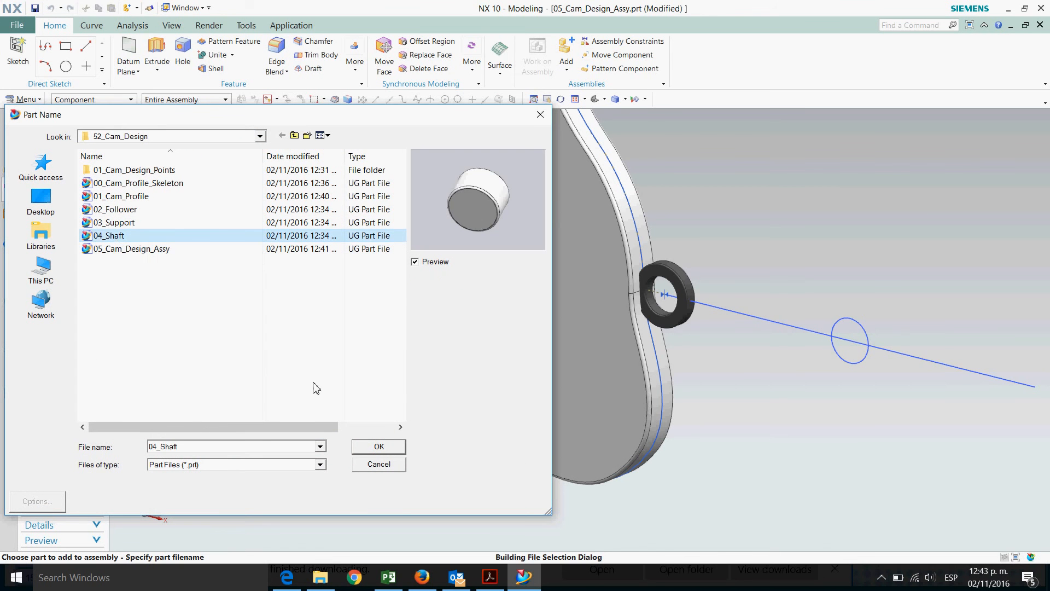
click(377, 448)
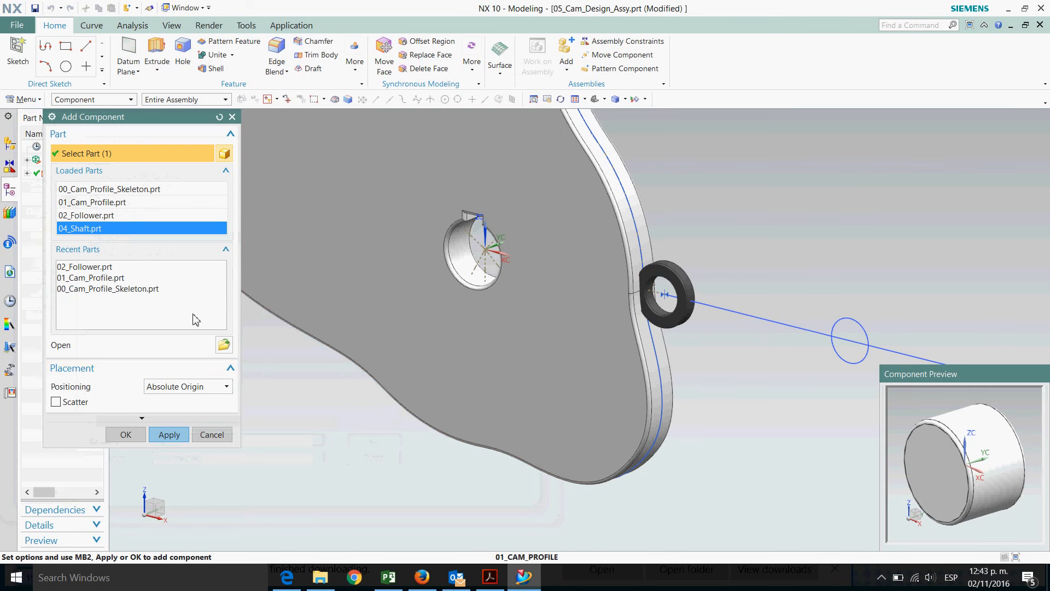
click(126, 435)
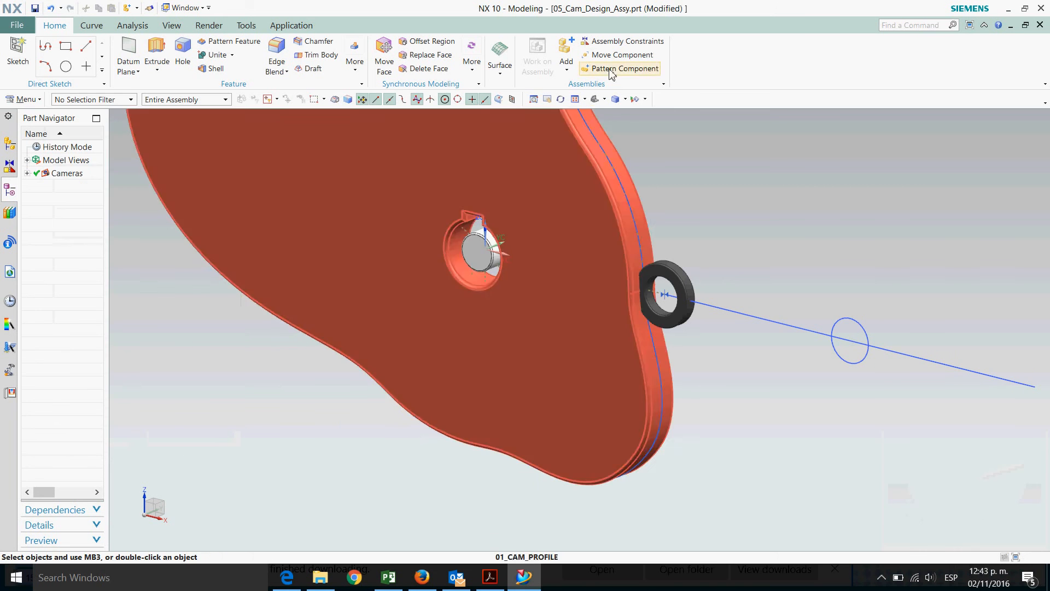
Move the shaft component about 2.4 along X, beside the follower
click(612, 55)
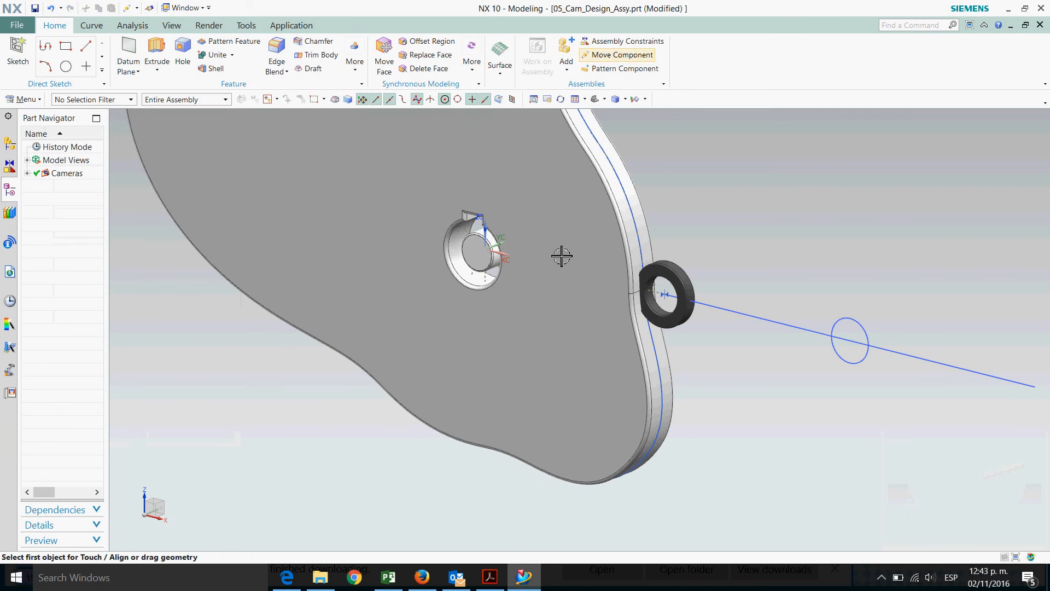
click(488, 268)
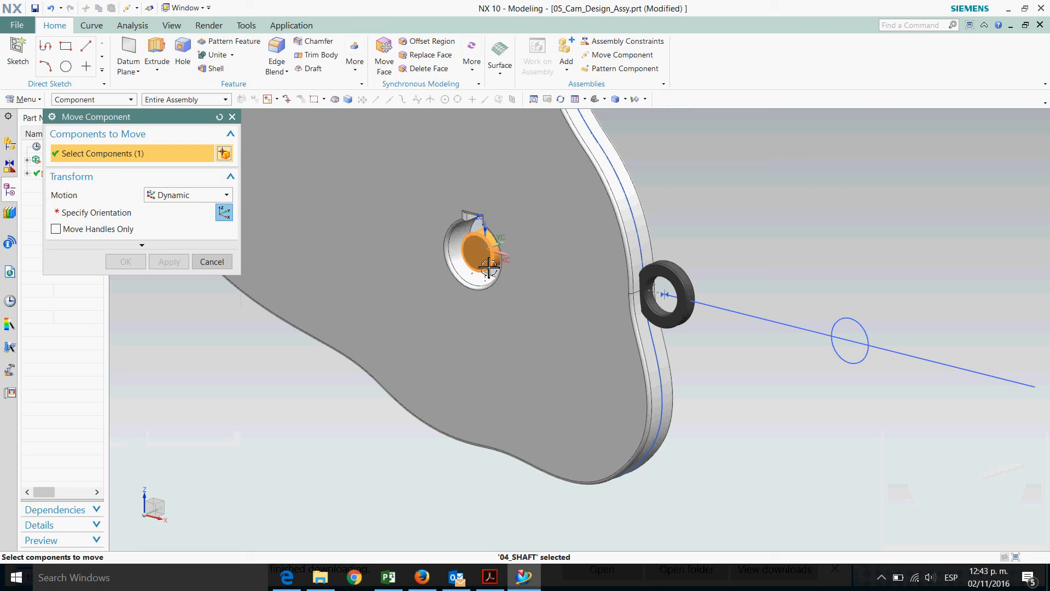
middle_click(489, 267)
drag(504, 258, 800, 324)
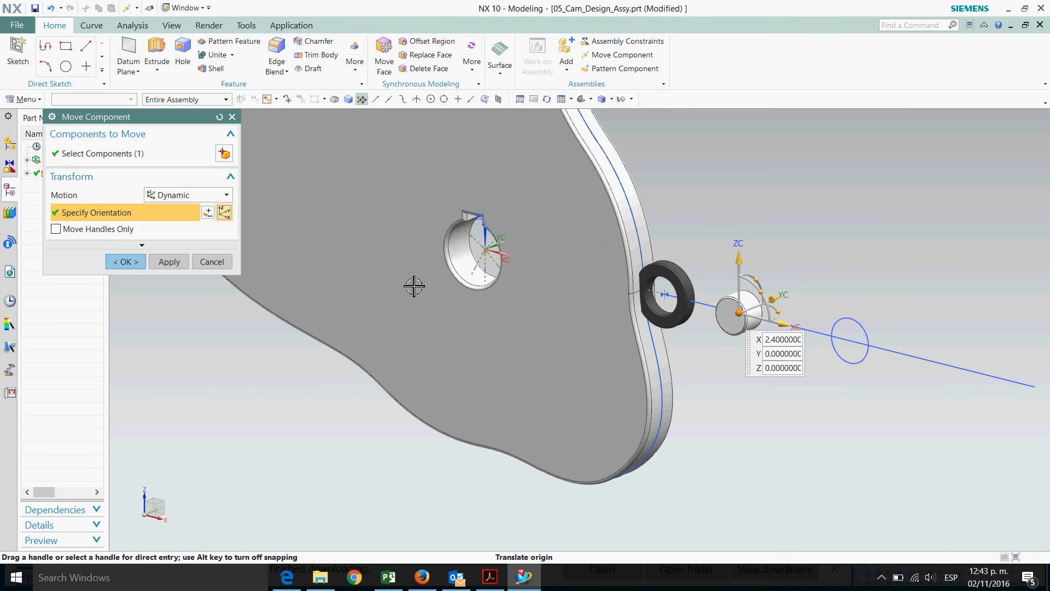
click(125, 264)
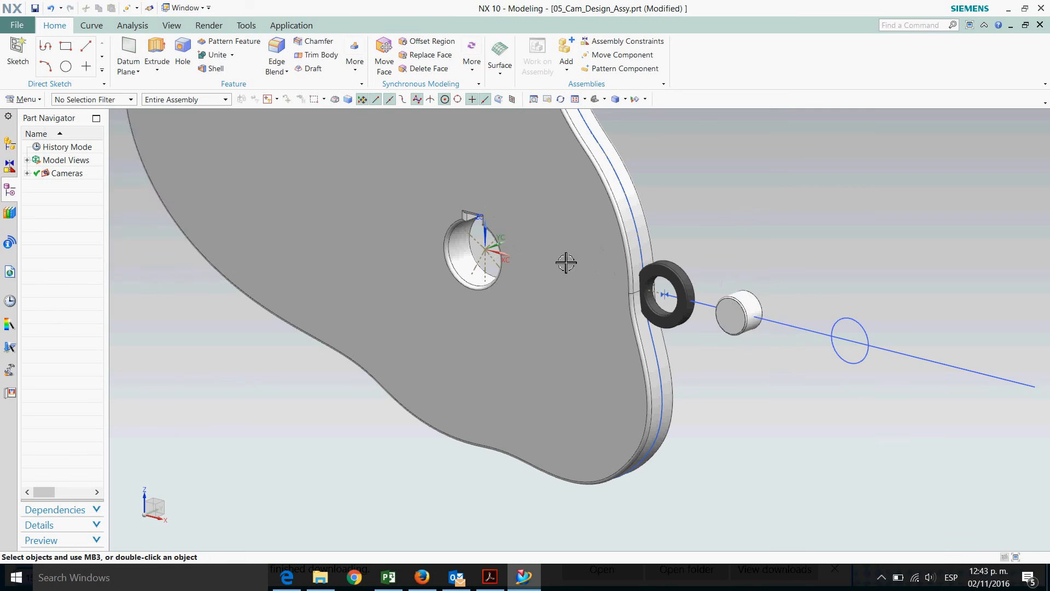
Switch the display style to Static Wireframe to see the follower and shaft edges
scroll(741, 239, up, 4)
mouse_move(673, 242)
middle_down()
mouse_move(680, 227)
mouse_move(676, 241)
middle_up()
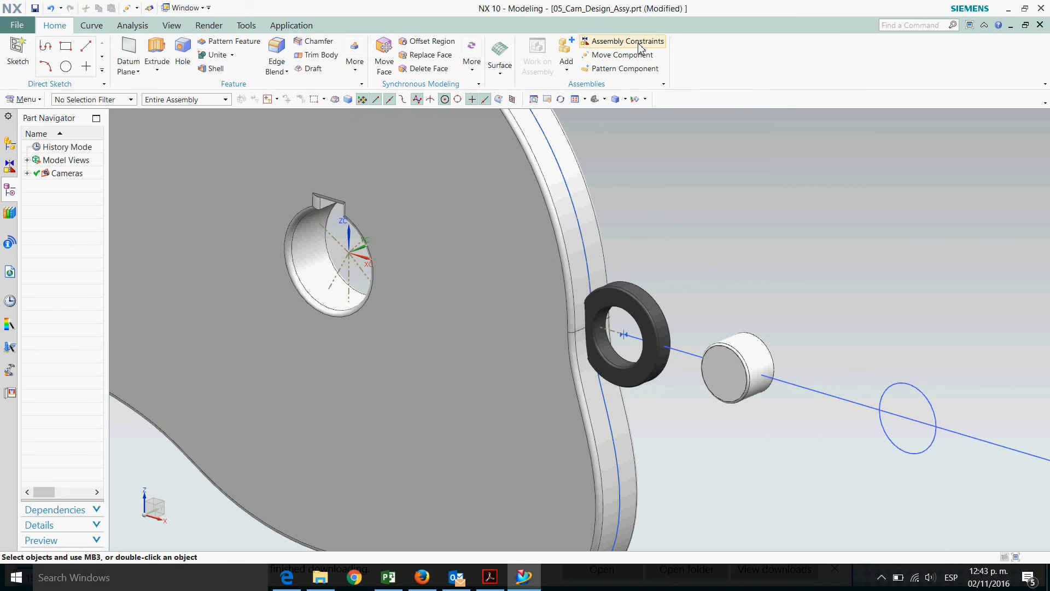
scroll(705, 352, up, 2)
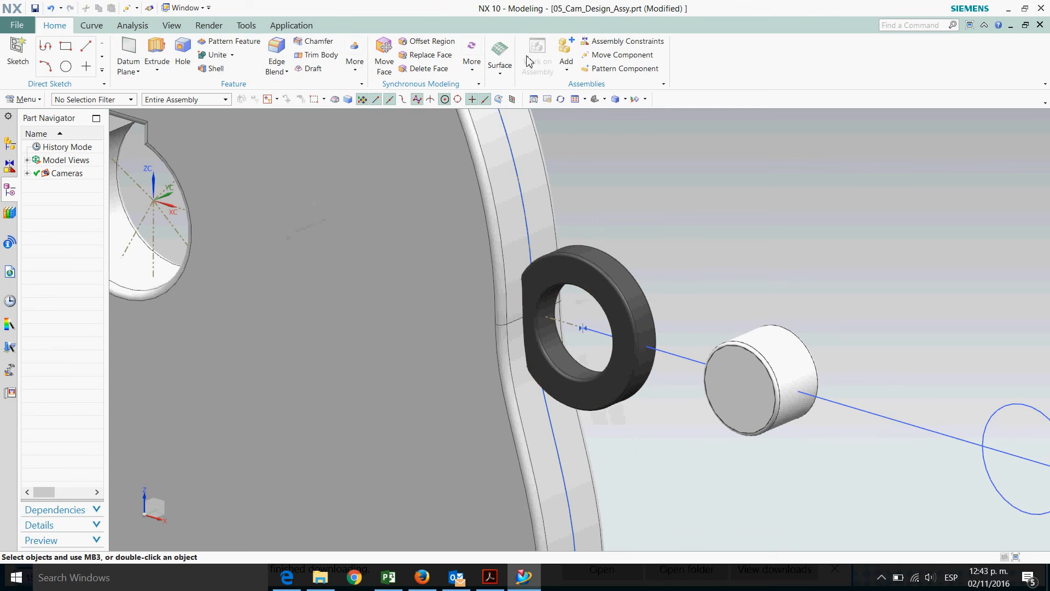
click(172, 26)
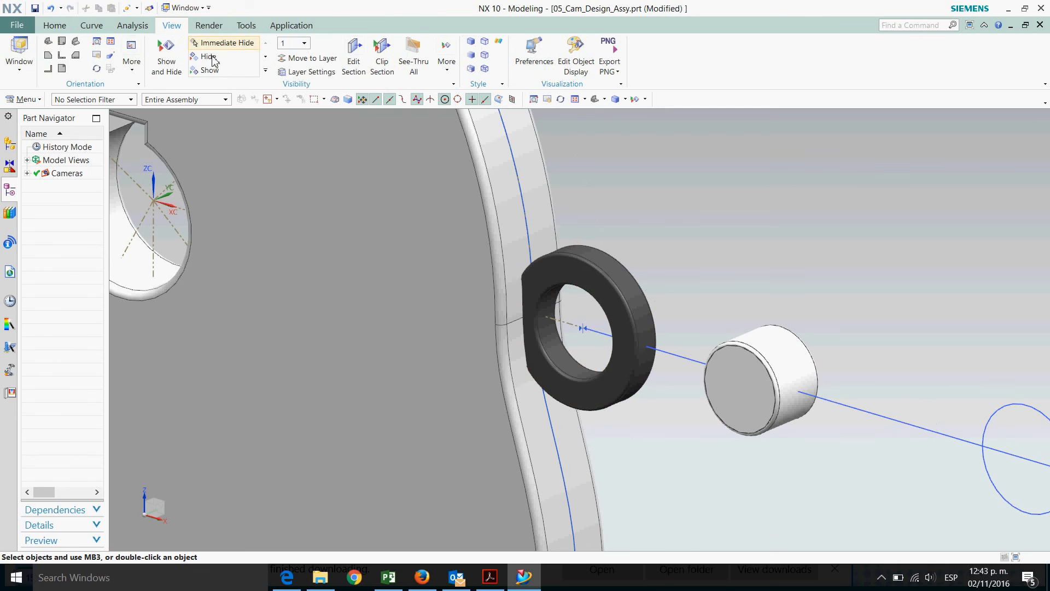
click(485, 70)
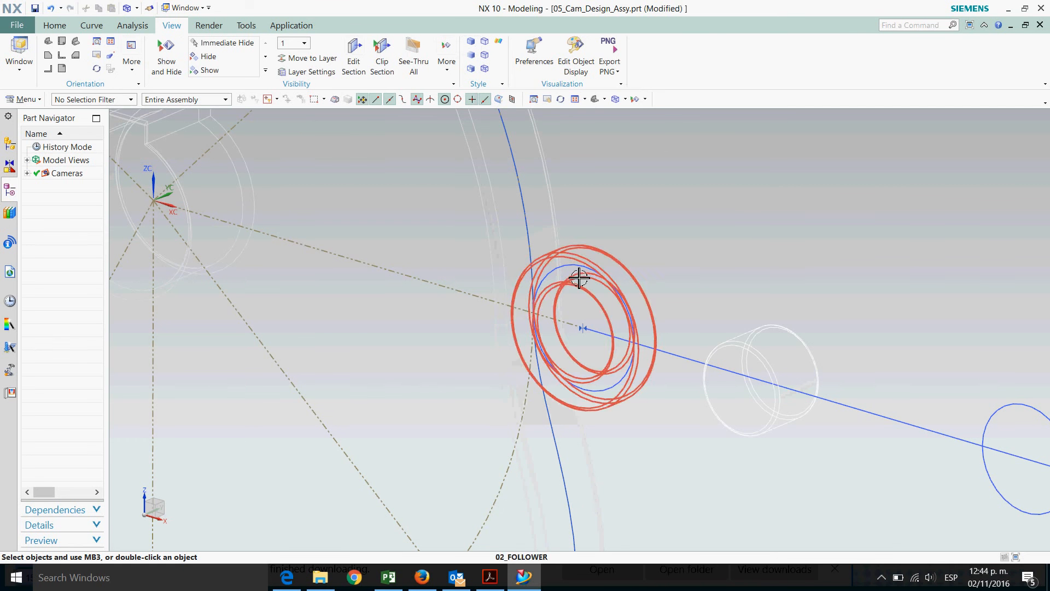
click(54, 25)
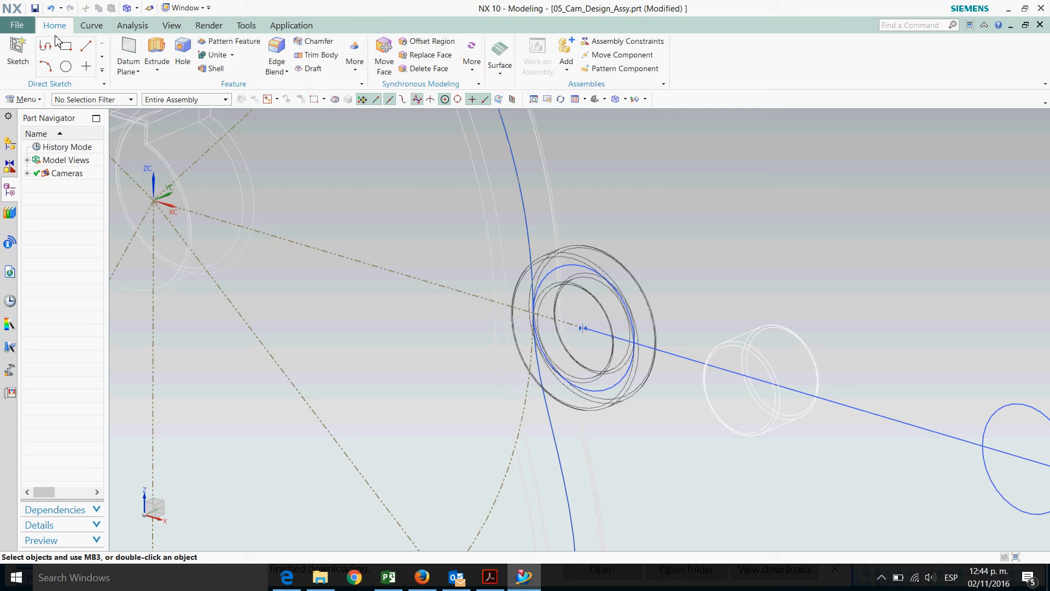
Apply a Touch Align constraint with Infer Center/Axis, aligning the shaft's cylindrical face with the skeleton's follower circle arc
click(626, 43)
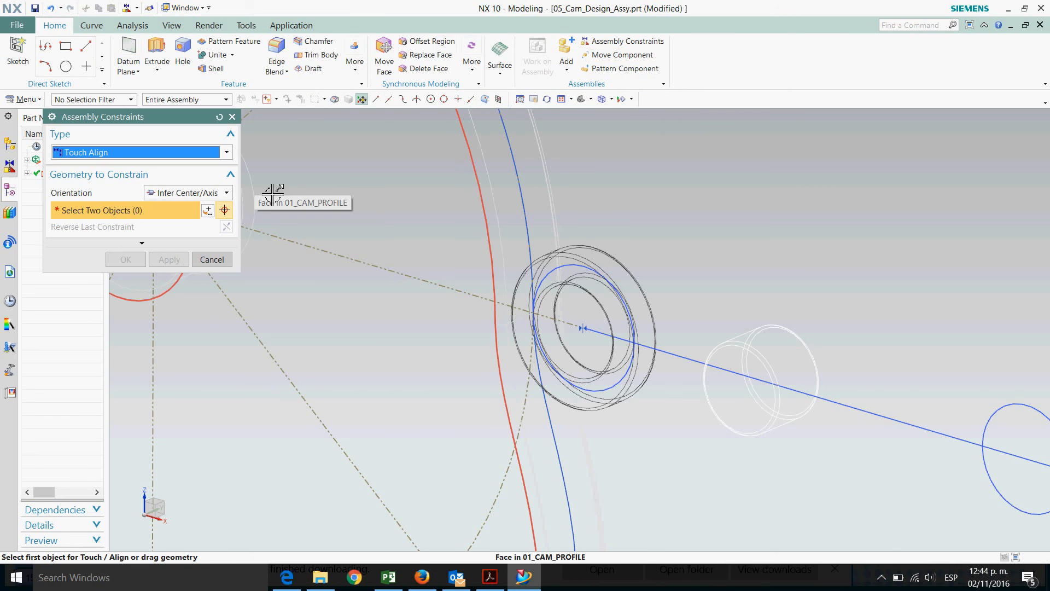
click(572, 276)
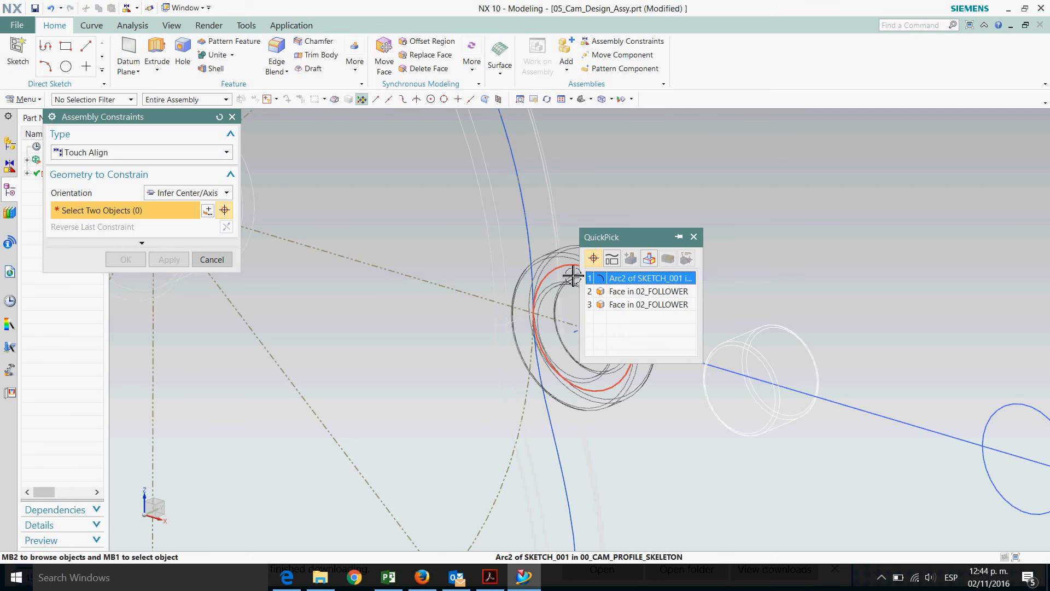
click(627, 279)
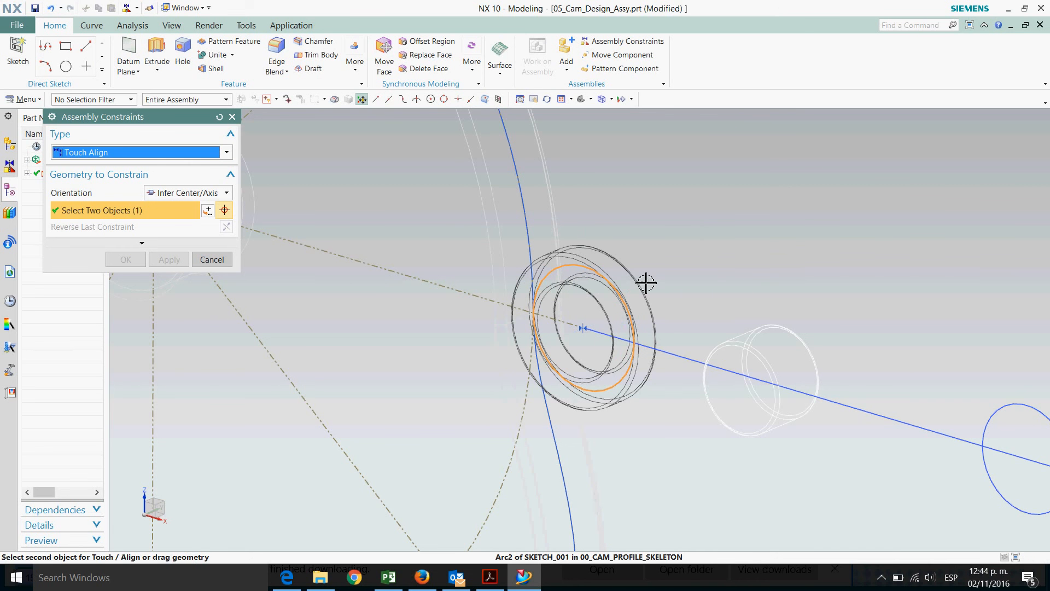
click(790, 360)
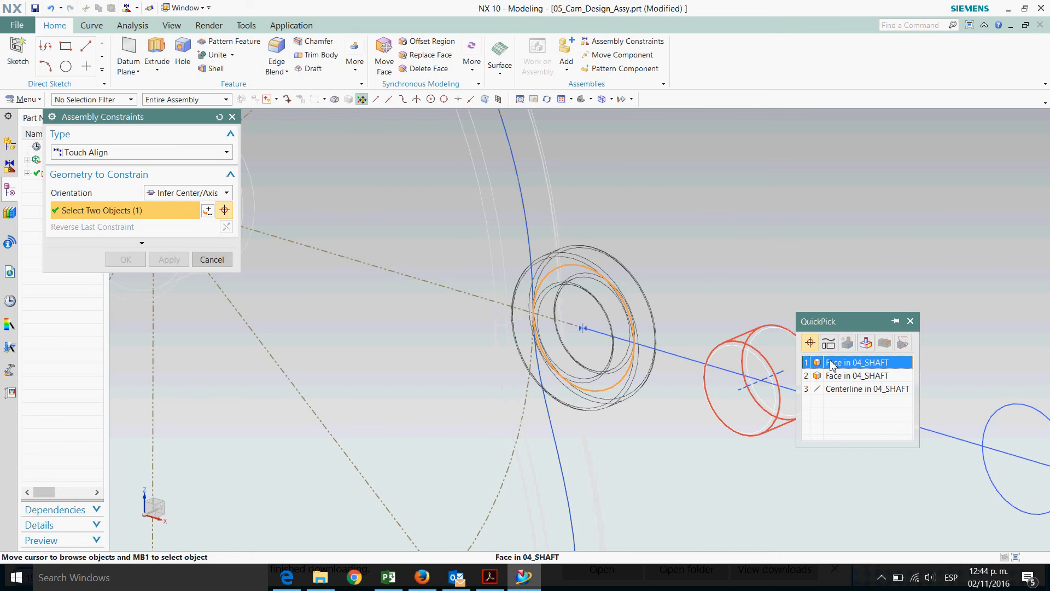
click(832, 364)
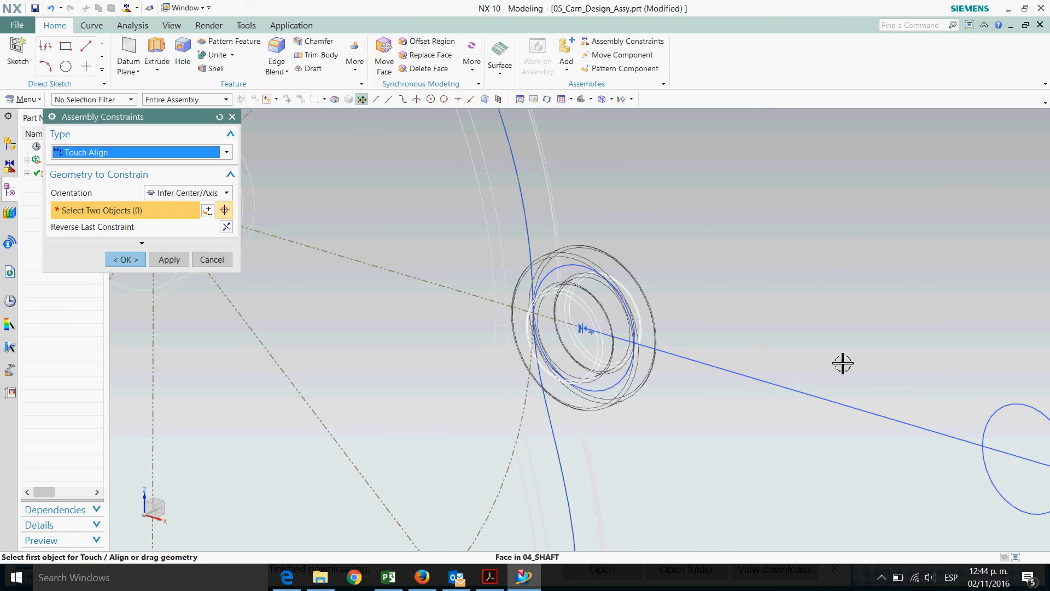
click(130, 261)
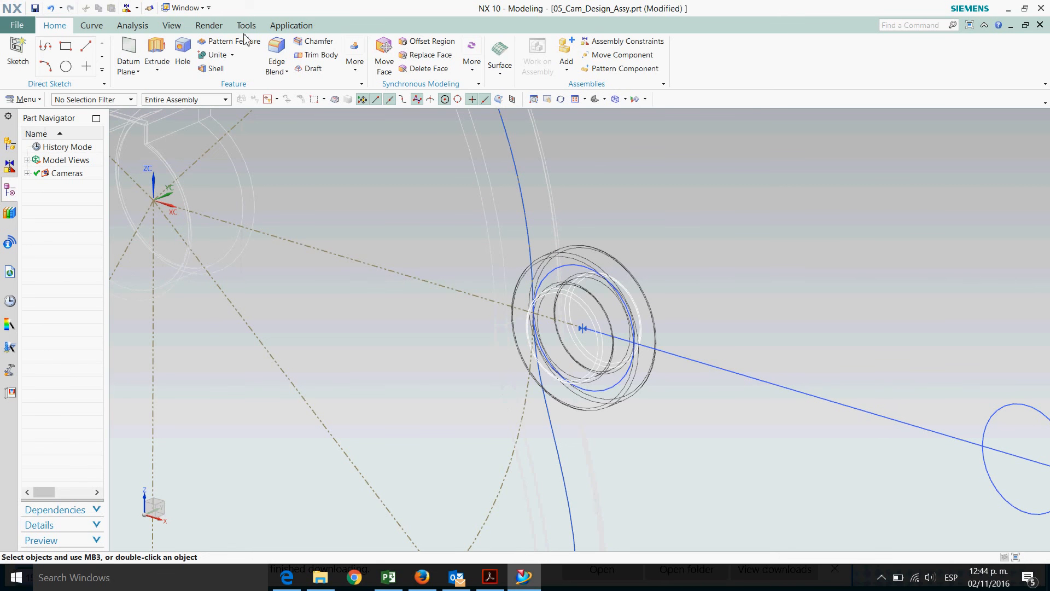
Switch the display style back to Shaded with Edges to view the cam, follower and shaft
click(173, 25)
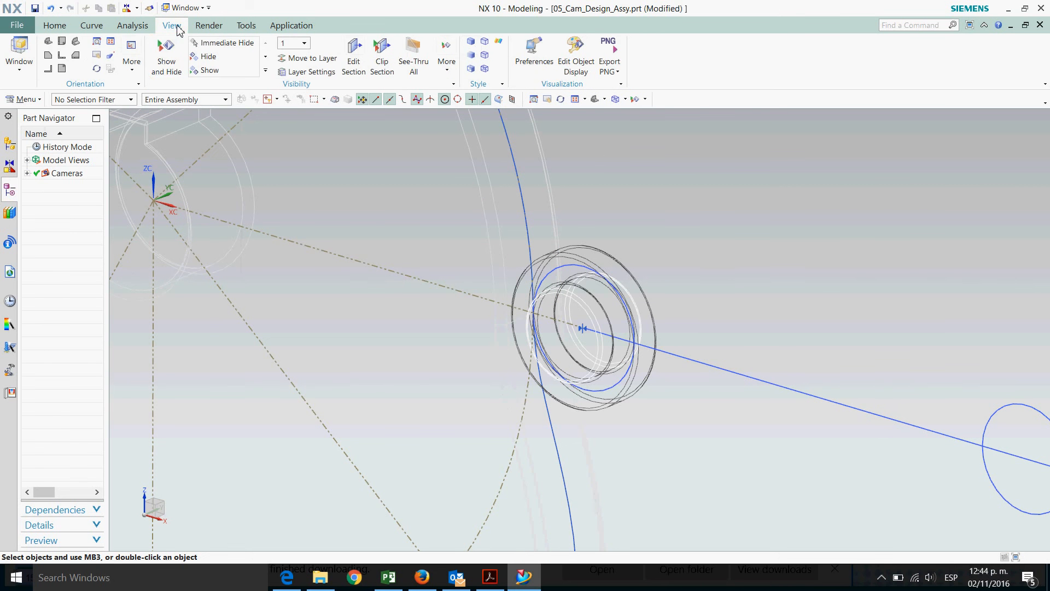
click(471, 41)
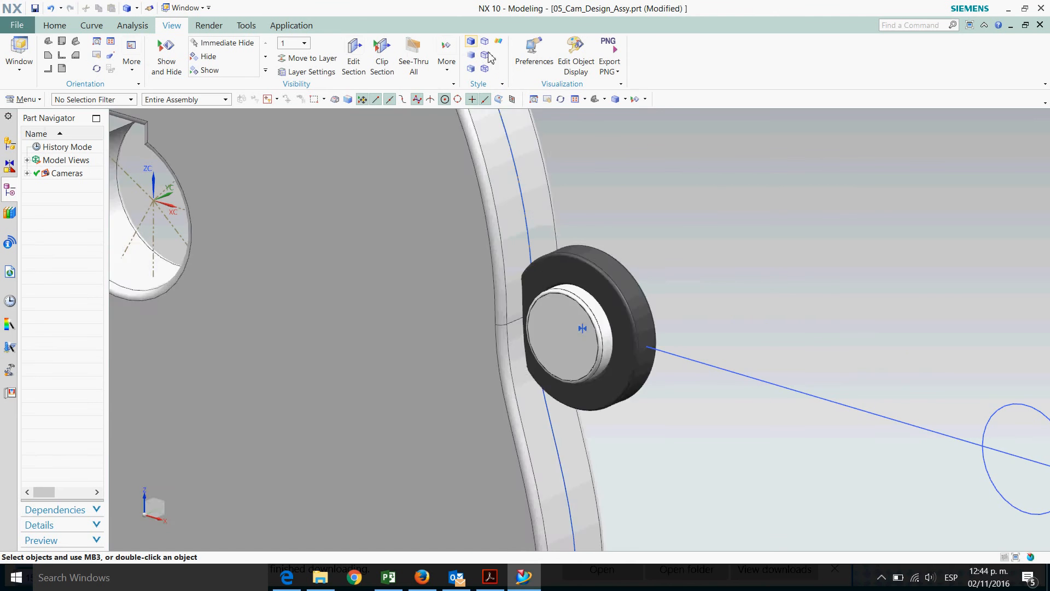
scroll(663, 318, down, 3)
middle_drag(743, 282, 771, 291)
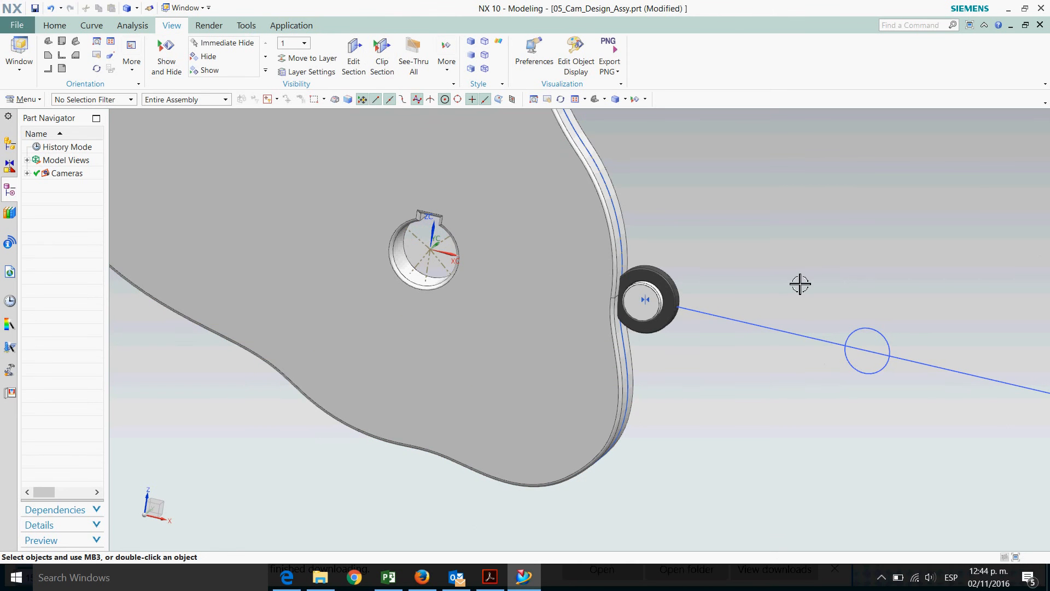
Add the 03_Support part to the assembly, positioned at the absolute origin
click(55, 25)
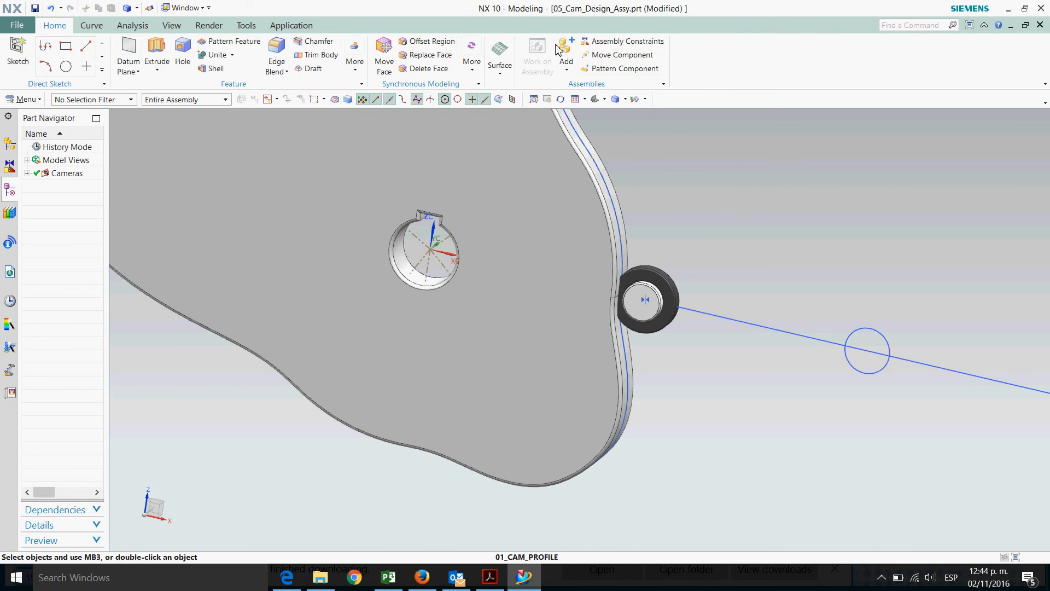
click(573, 49)
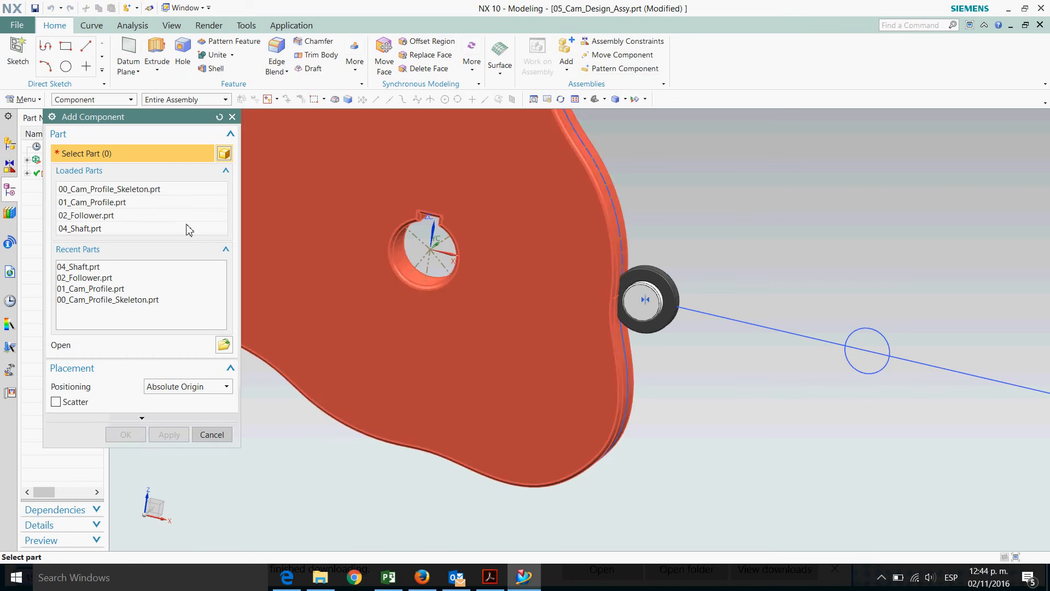
click(224, 344)
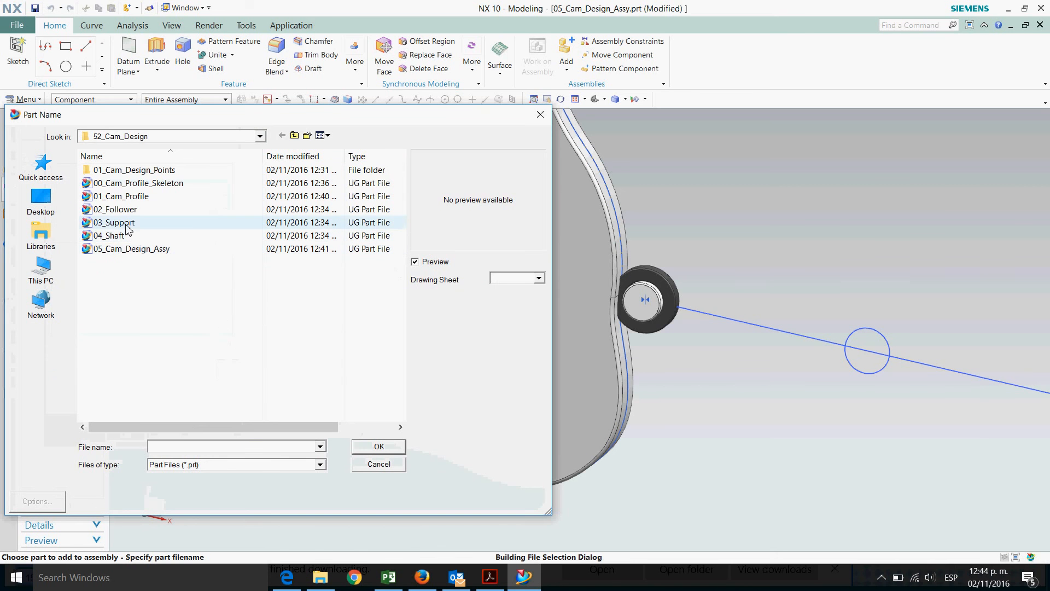
click(175, 222)
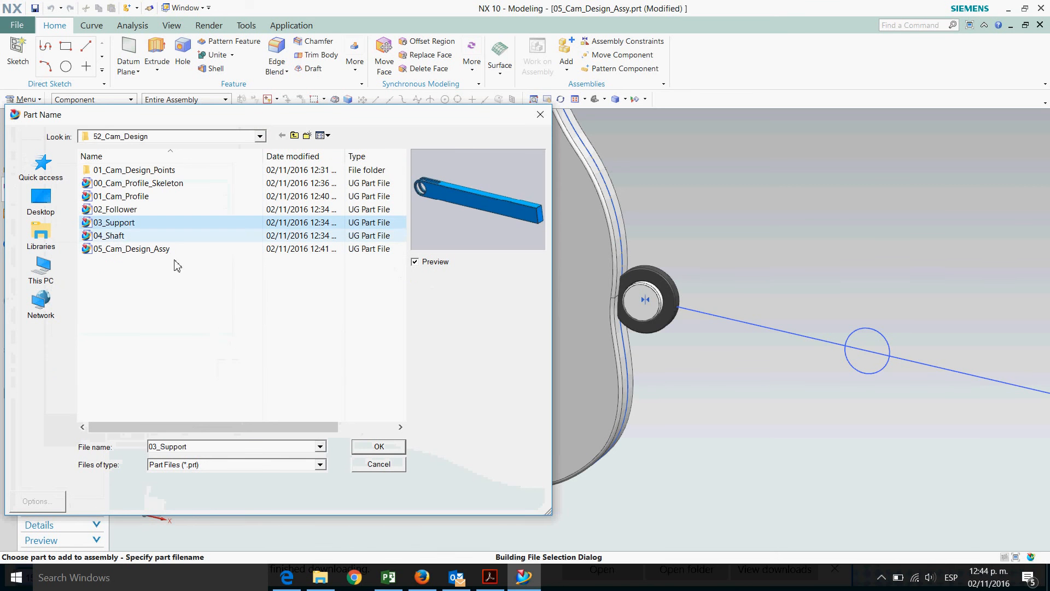
click(378, 447)
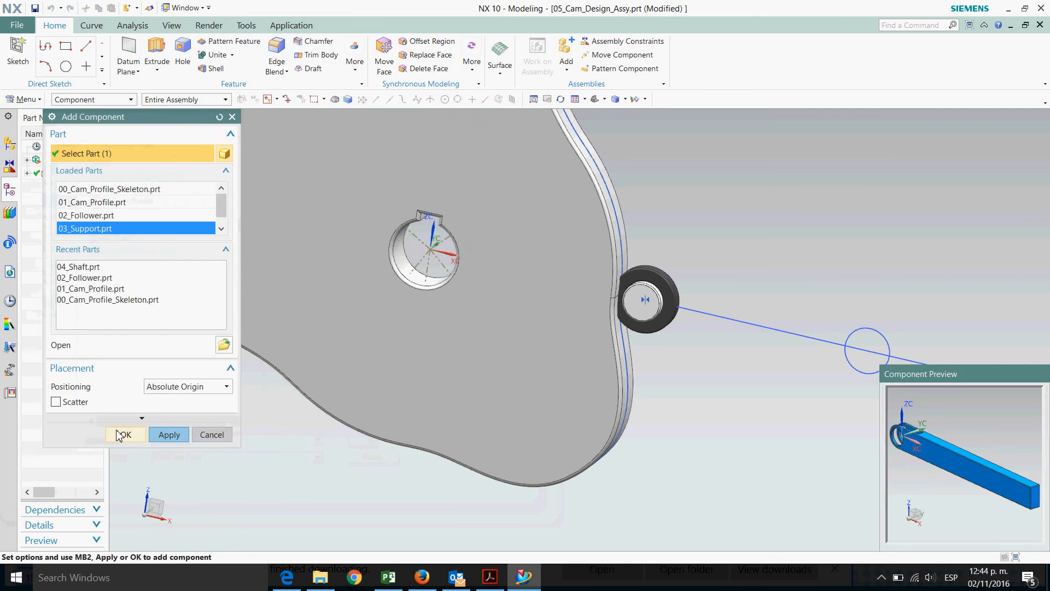
click(123, 434)
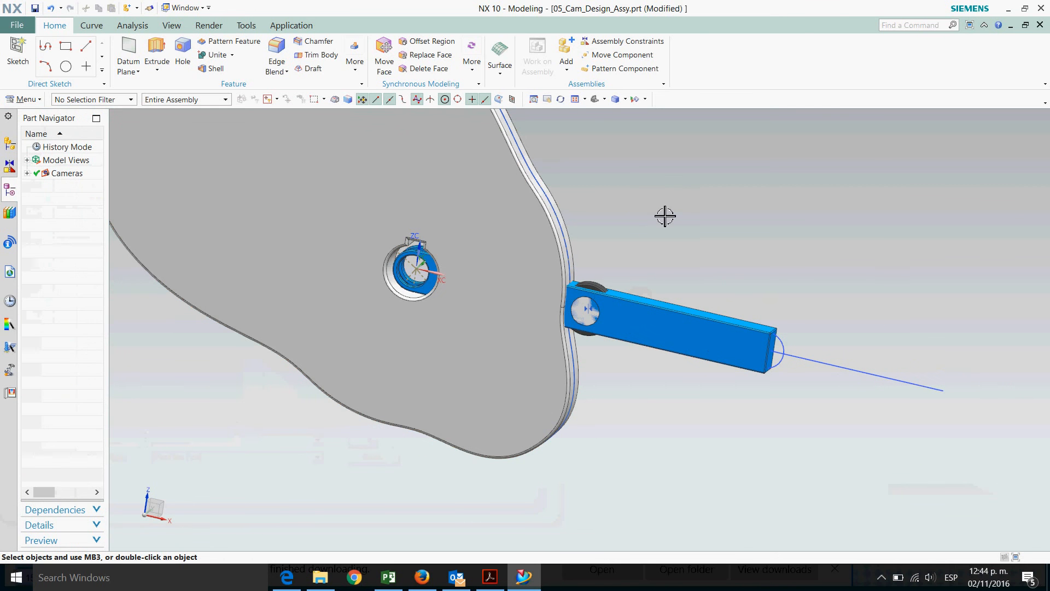
Move the support component about 2.4 along X, away from the follower
click(618, 55)
click(658, 335)
middle_click(658, 335)
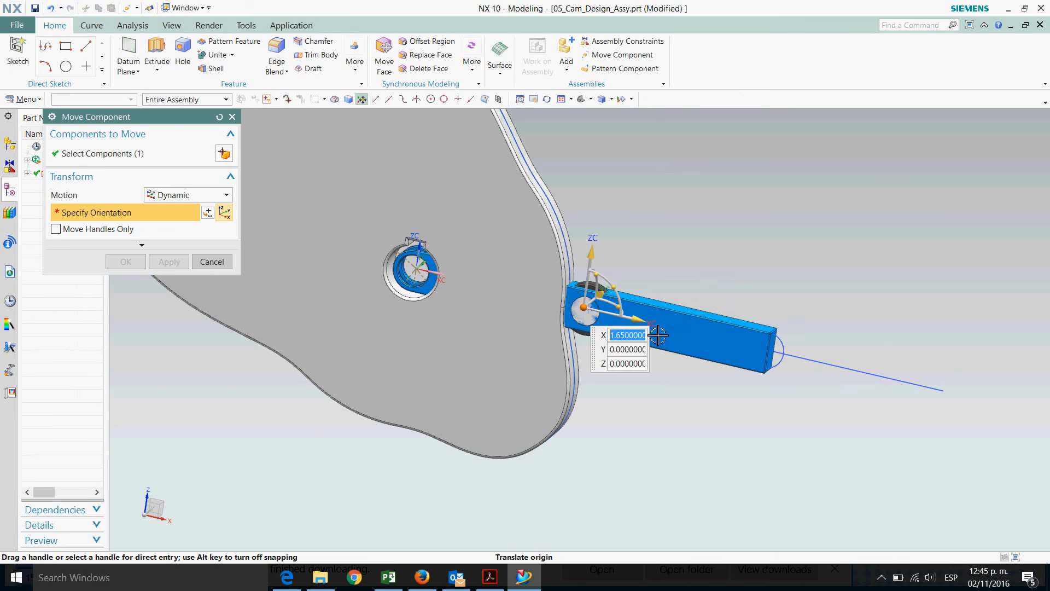
drag(658, 335, 887, 383)
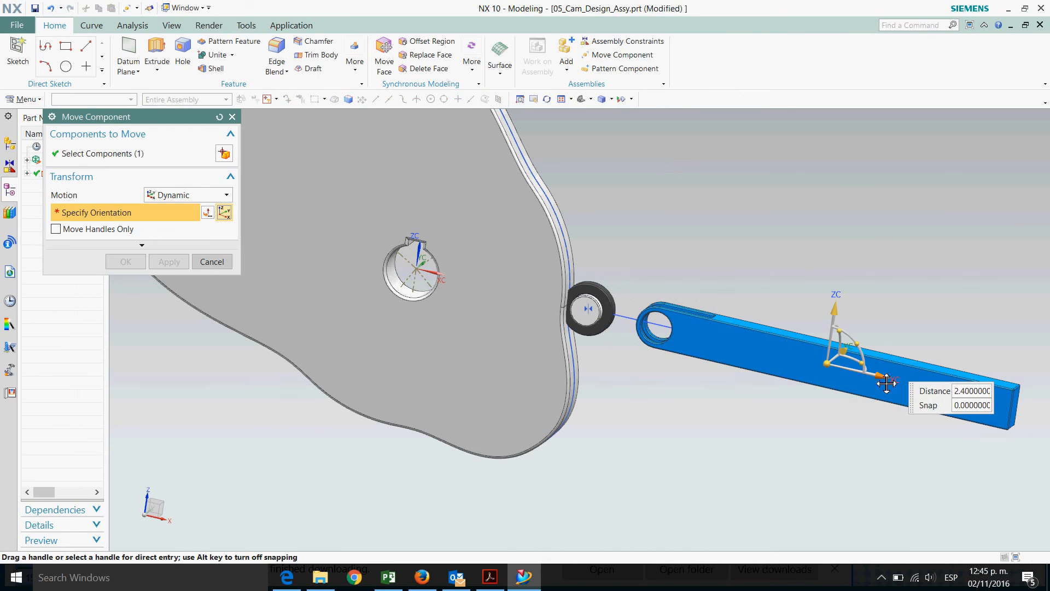
click(125, 261)
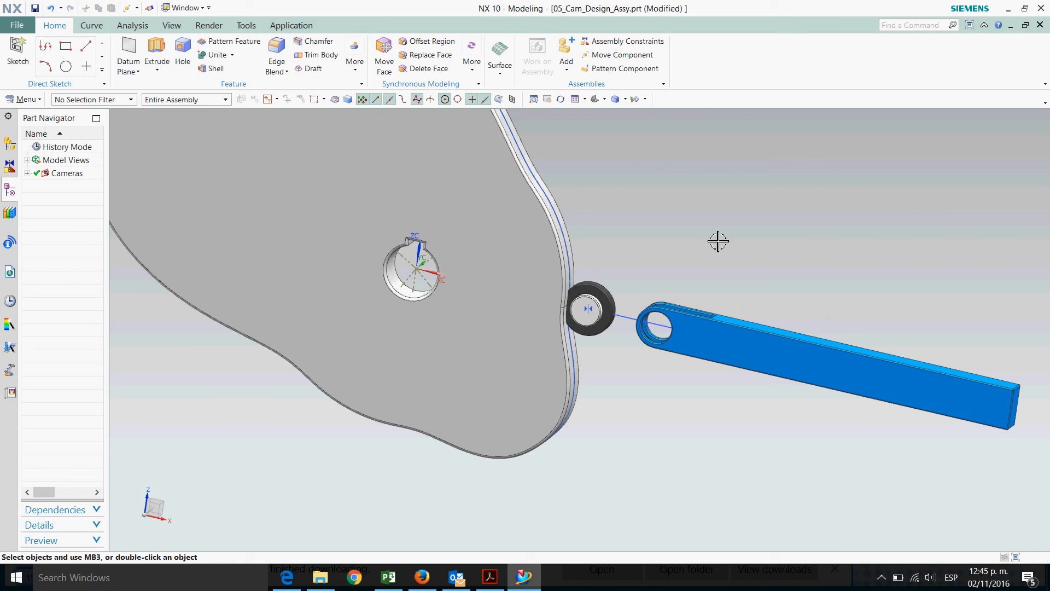
Switch the display style to Static Wireframe to see the follower and support edges
scroll(626, 321, up, 2)
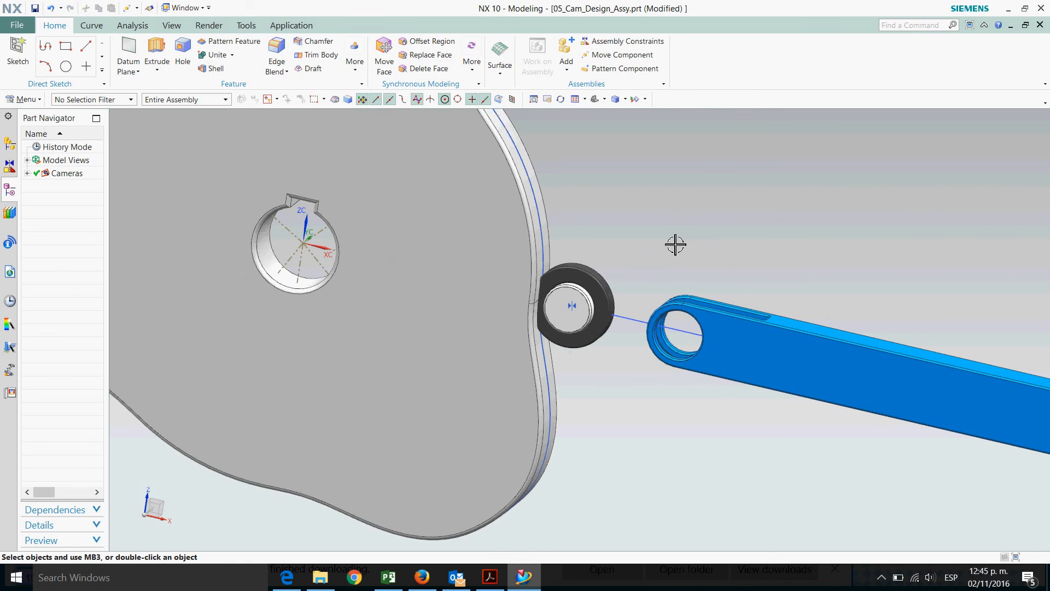
scroll(629, 272, up, 2)
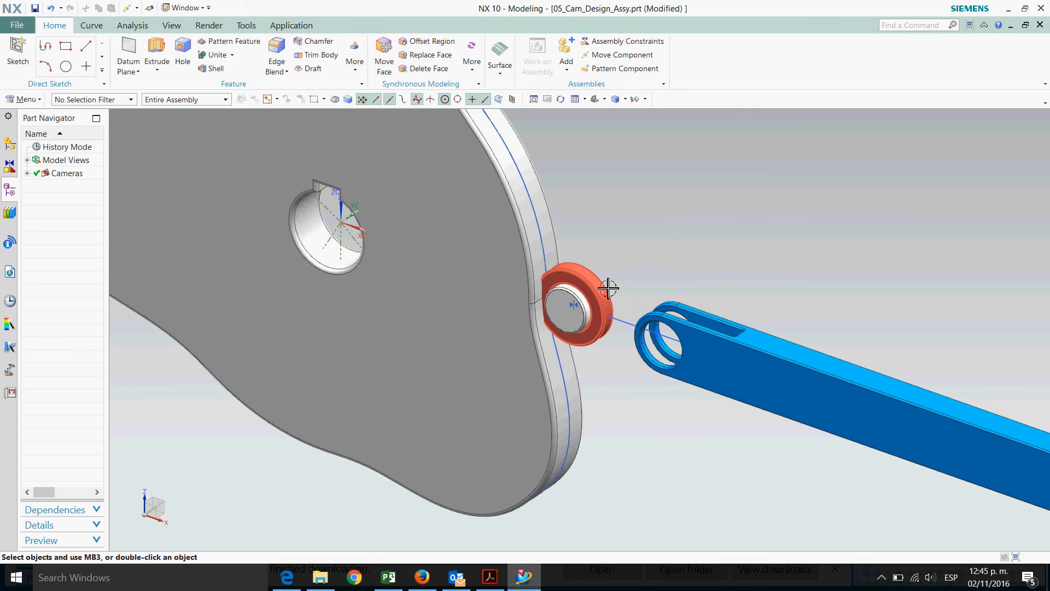
scroll(639, 279, up, 1)
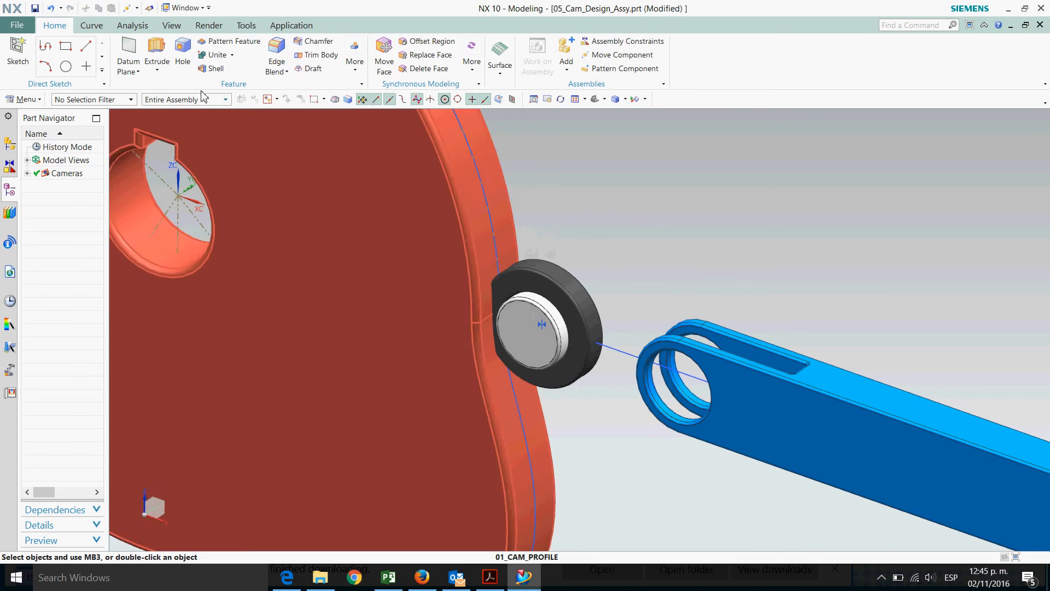
click(161, 28)
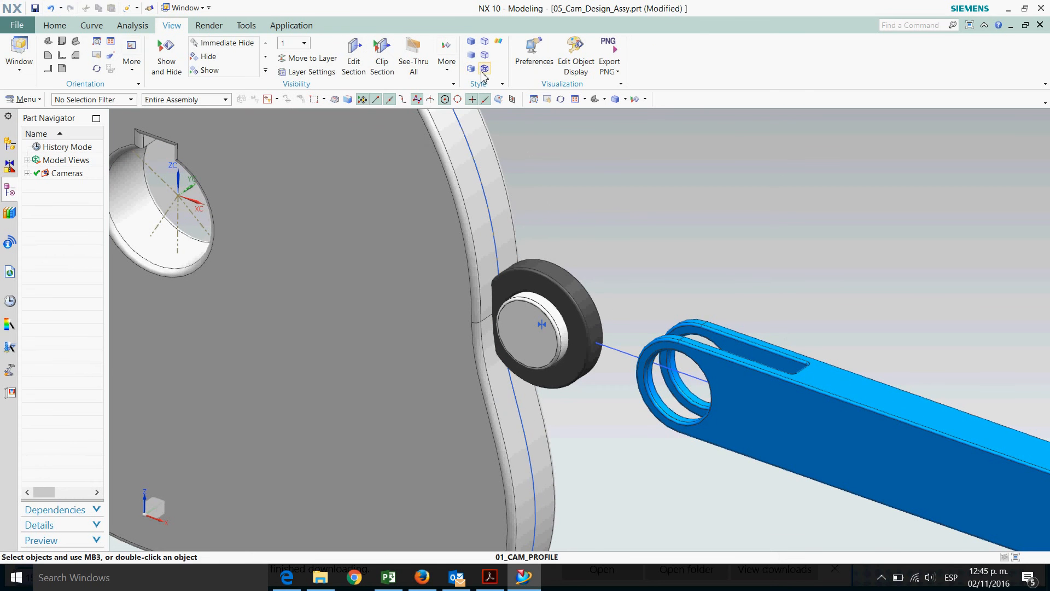
click(484, 69)
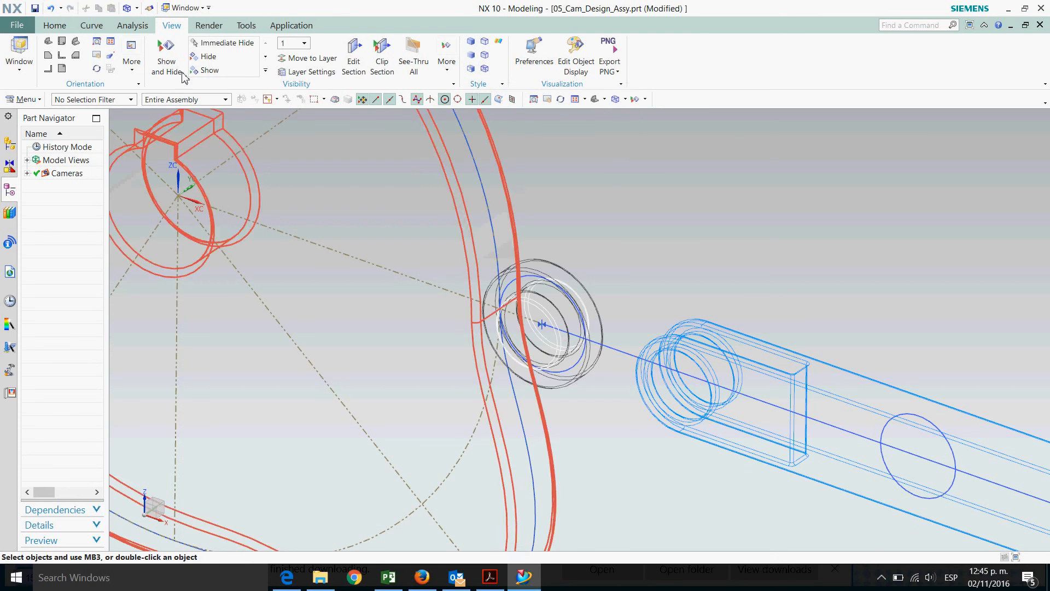
Apply a Touch Align constraint with Infer Center/Axis, aligning the skeleton's follower arc with the support's bore face
click(54, 25)
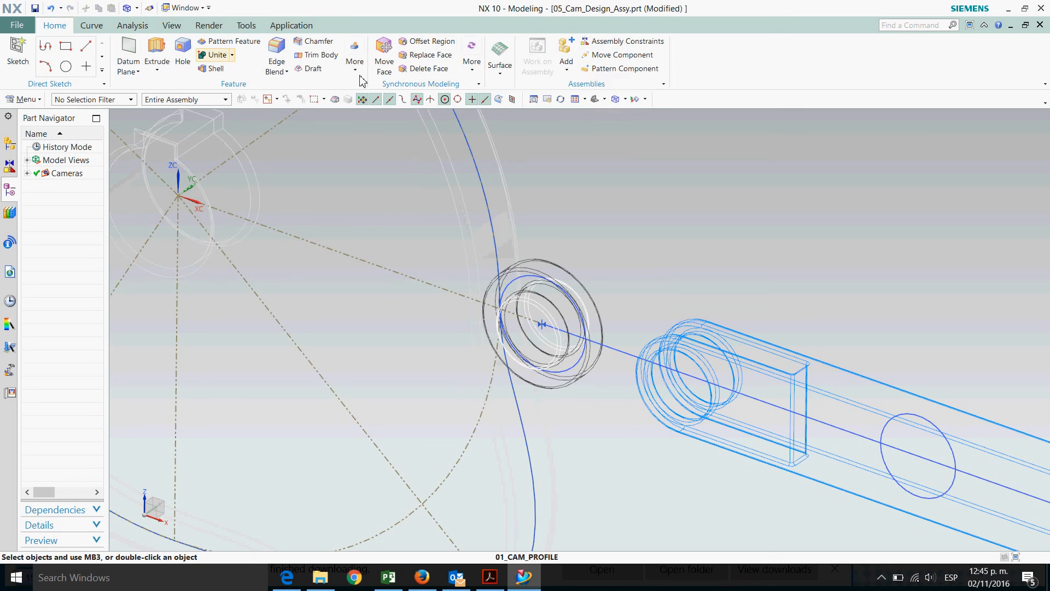
click(604, 44)
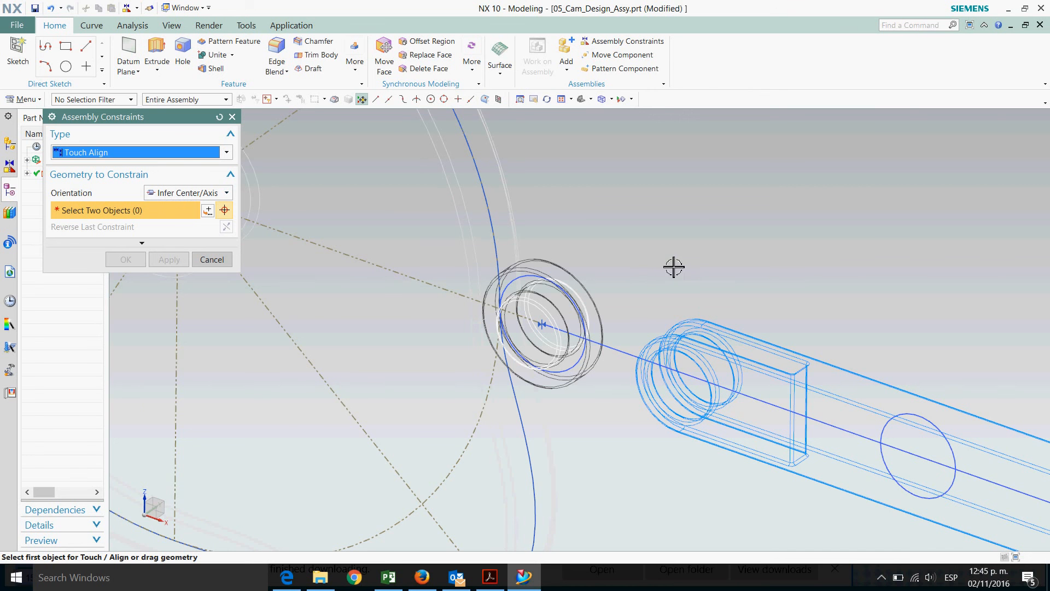
middle_drag(677, 263, 666, 260)
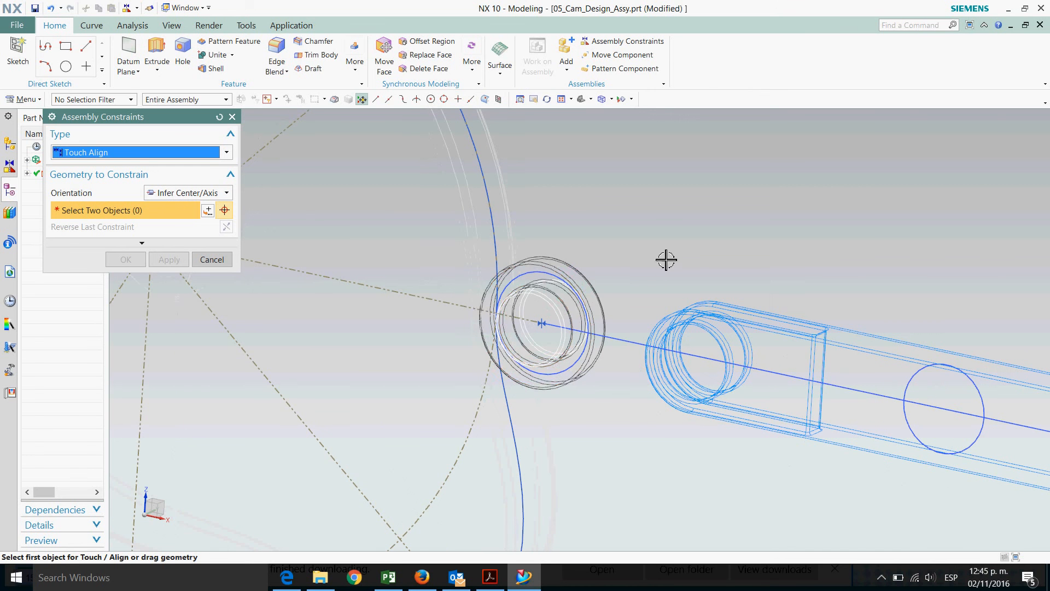
click(535, 283)
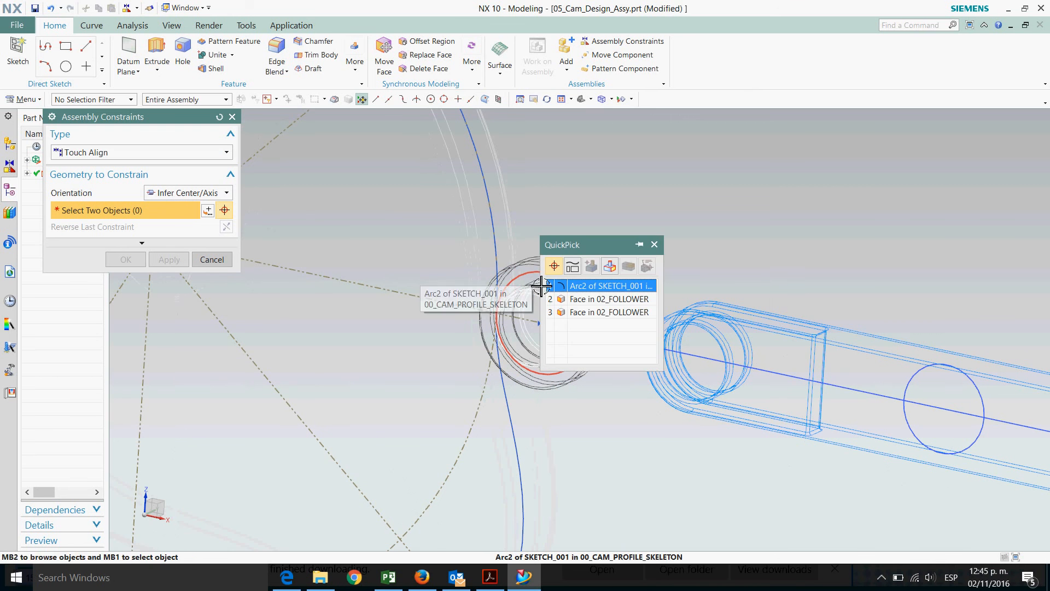
click(581, 289)
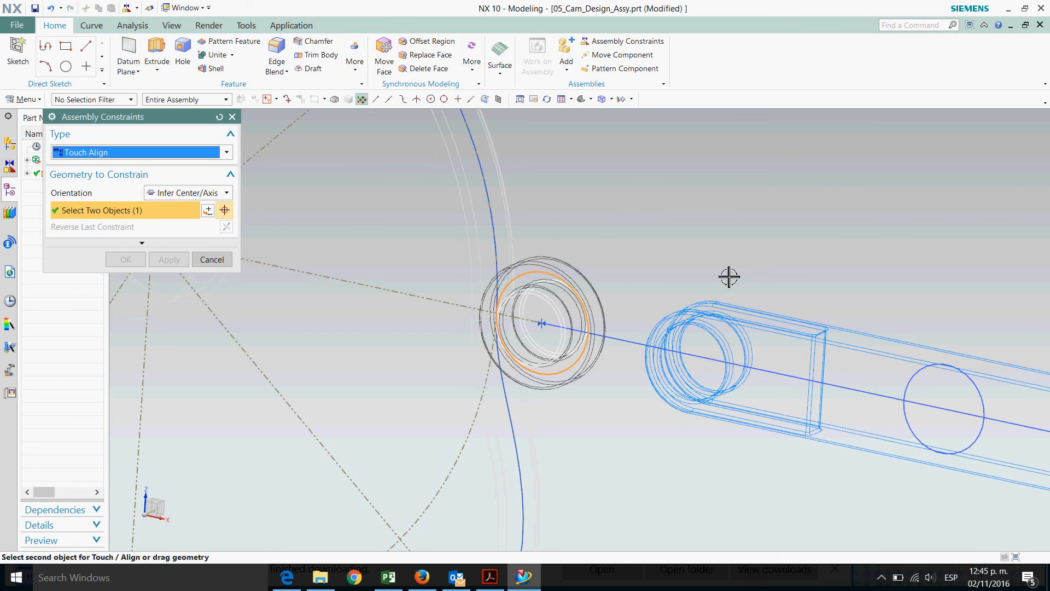
mouse_move(737, 265)
middle_down()
mouse_move(747, 250)
mouse_move(734, 277)
middle_up()
scroll(685, 448, up, 4)
scroll(684, 448, up, 2)
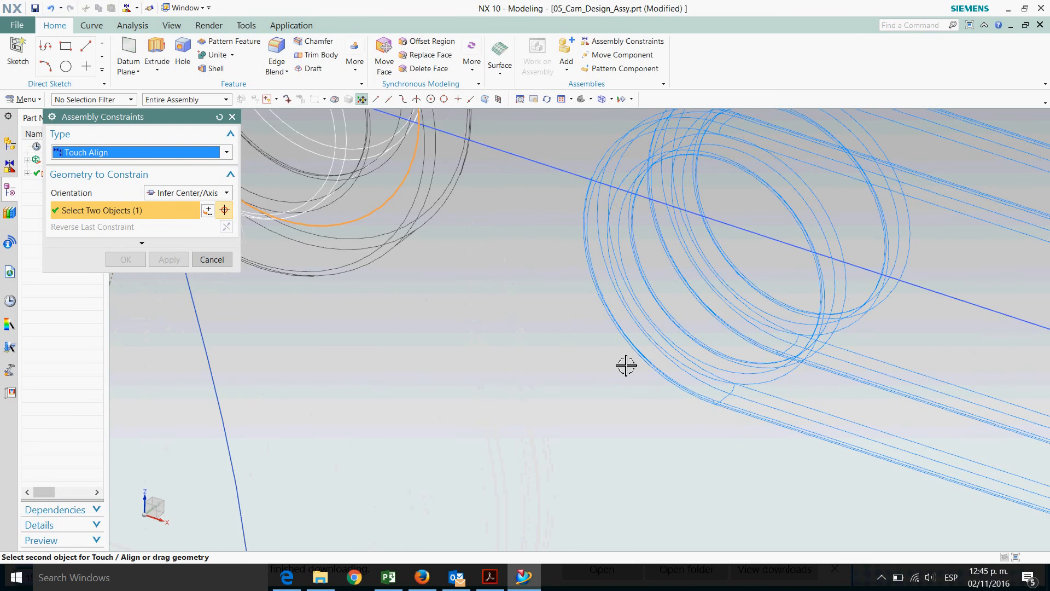
scroll(626, 363, up, 2)
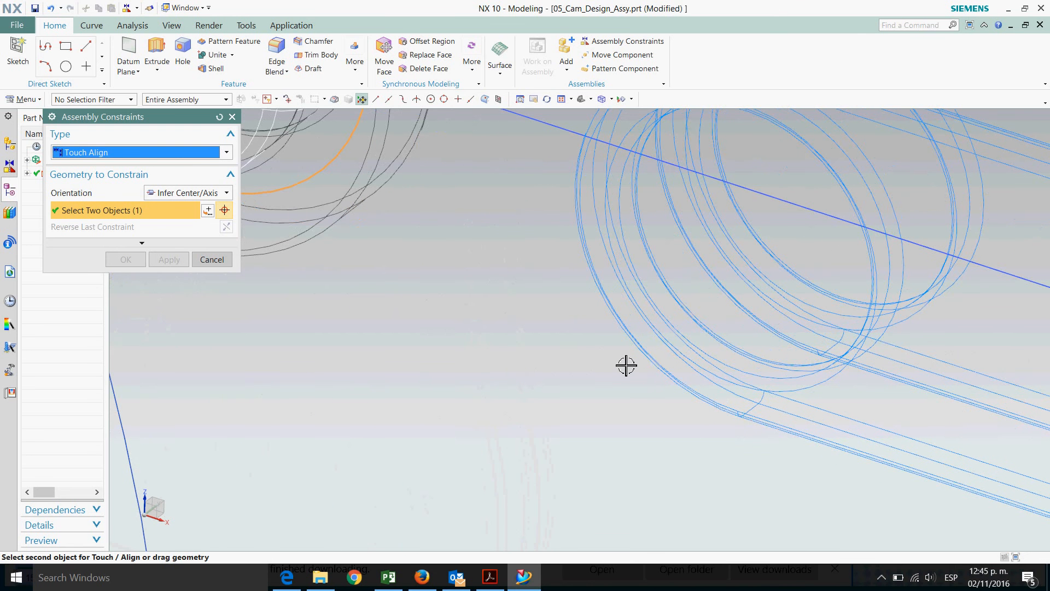
click(692, 331)
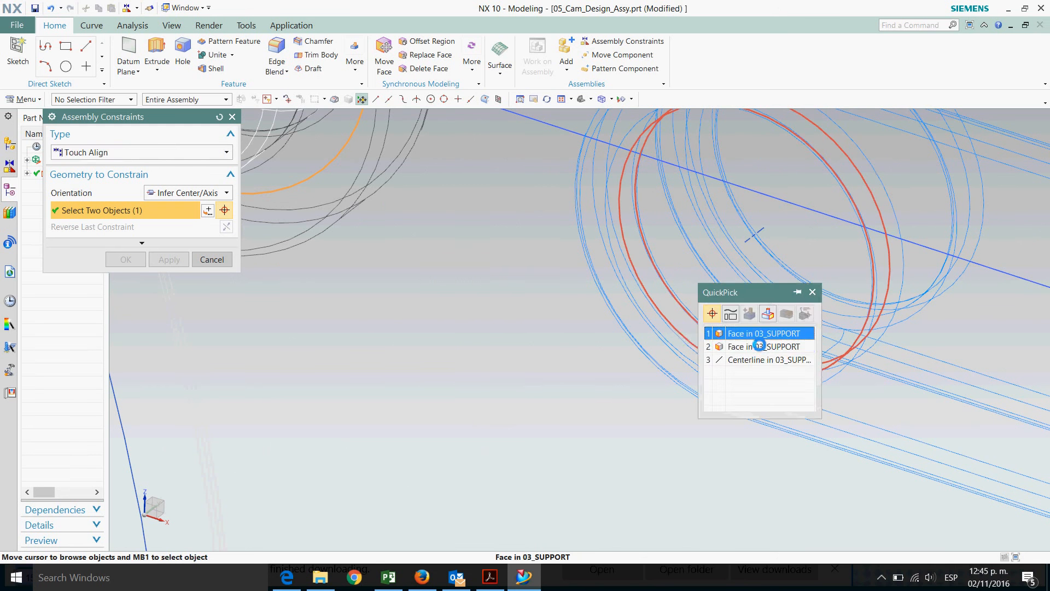
click(755, 347)
scroll(607, 457, down, 3)
click(126, 260)
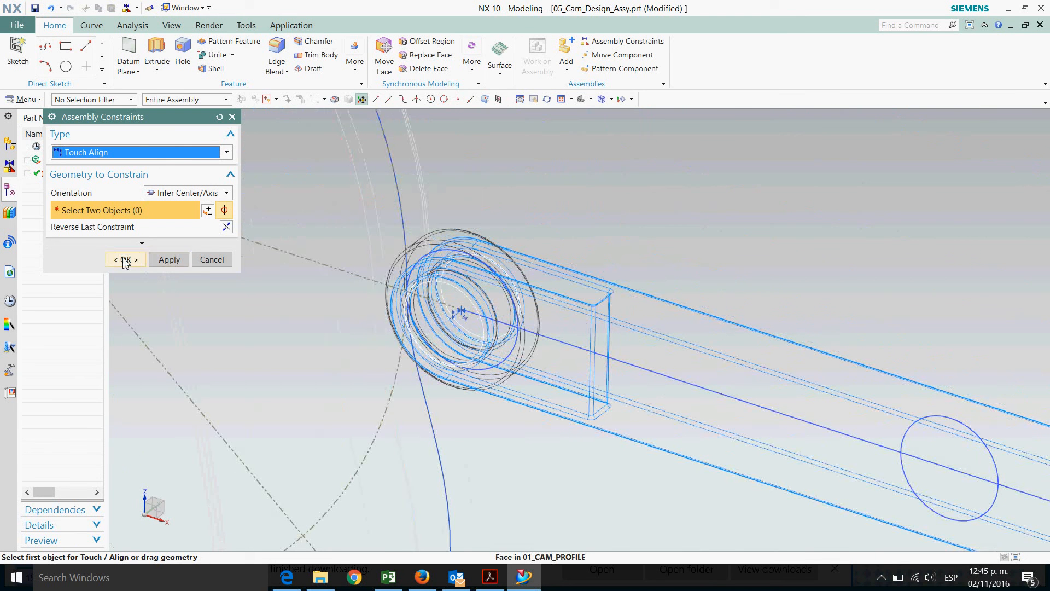
Switch the display style back to Shaded with Edges to view the cam, follower and support
scroll(727, 276, down, 5)
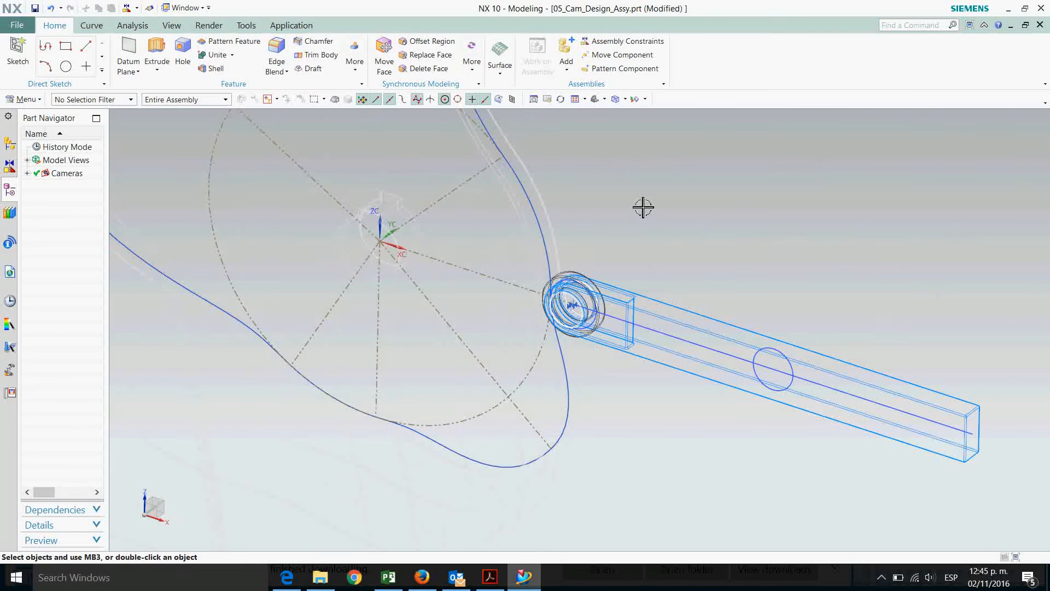
click(173, 26)
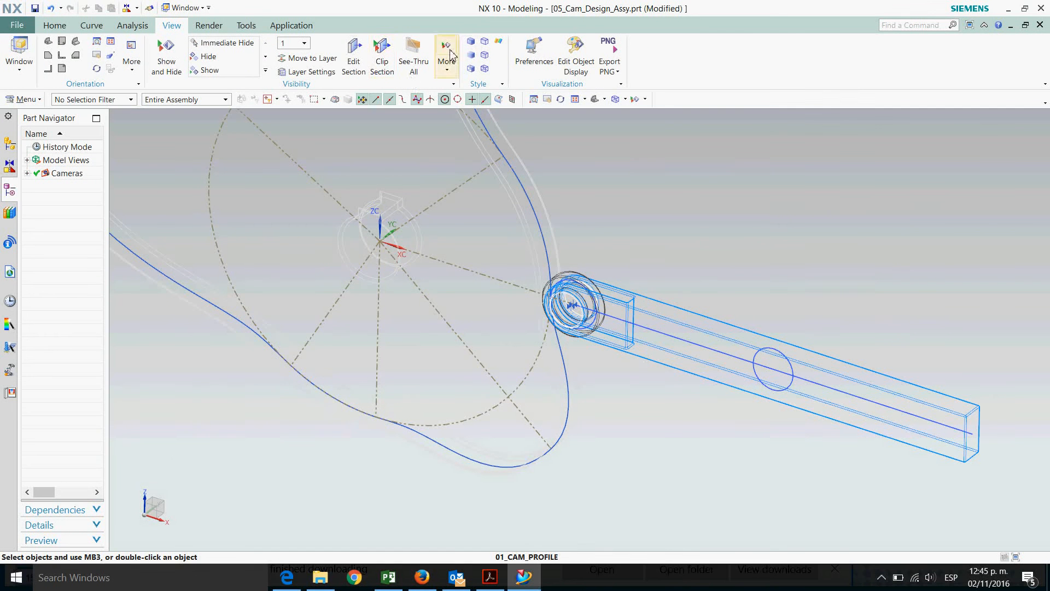
click(470, 44)
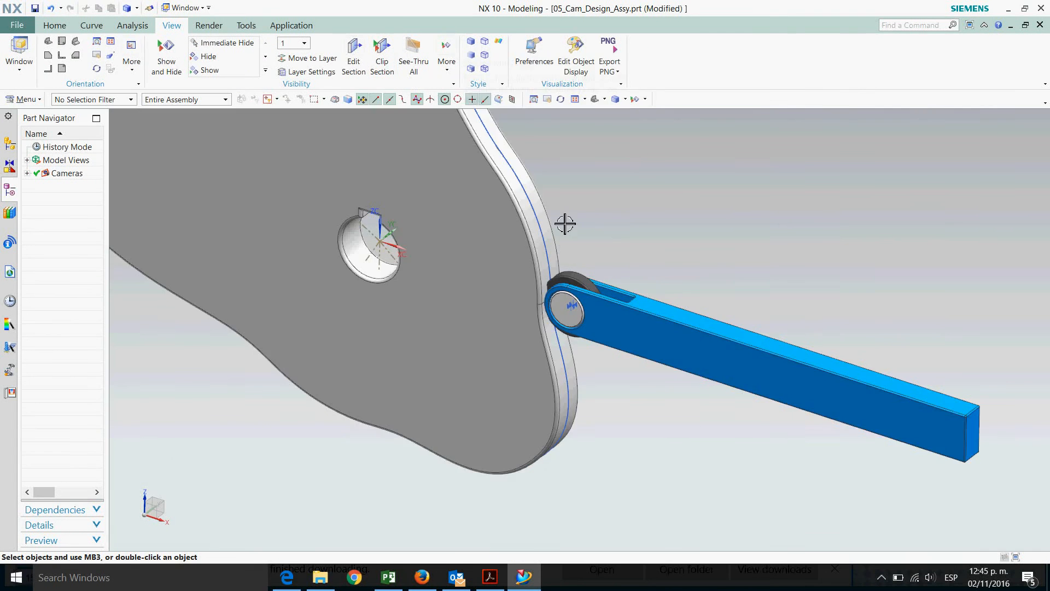
scroll(622, 485, down, 2)
middle_drag(716, 349, 734, 327)
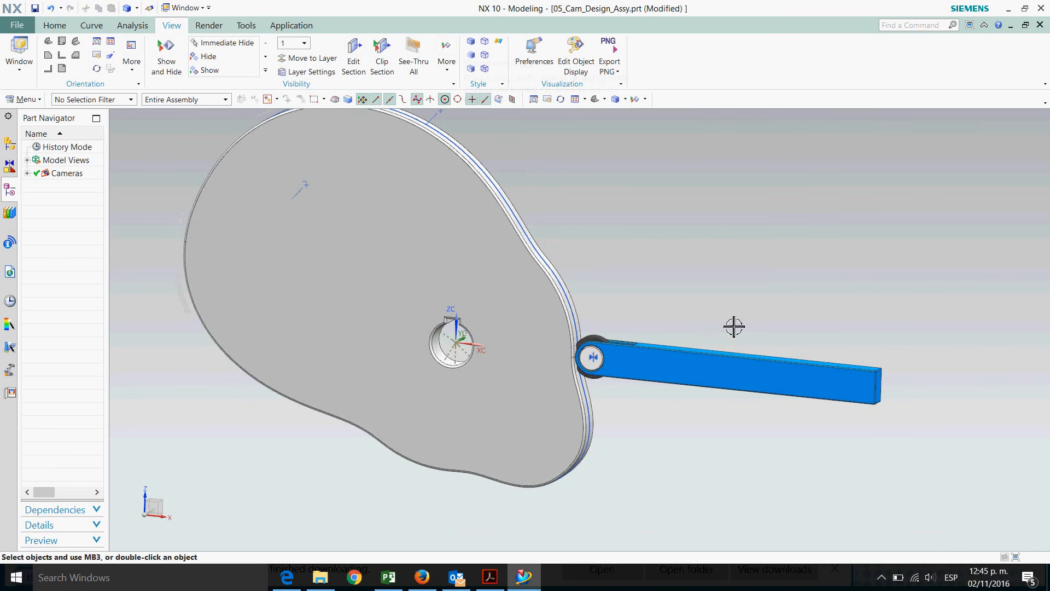
click(136, 30)
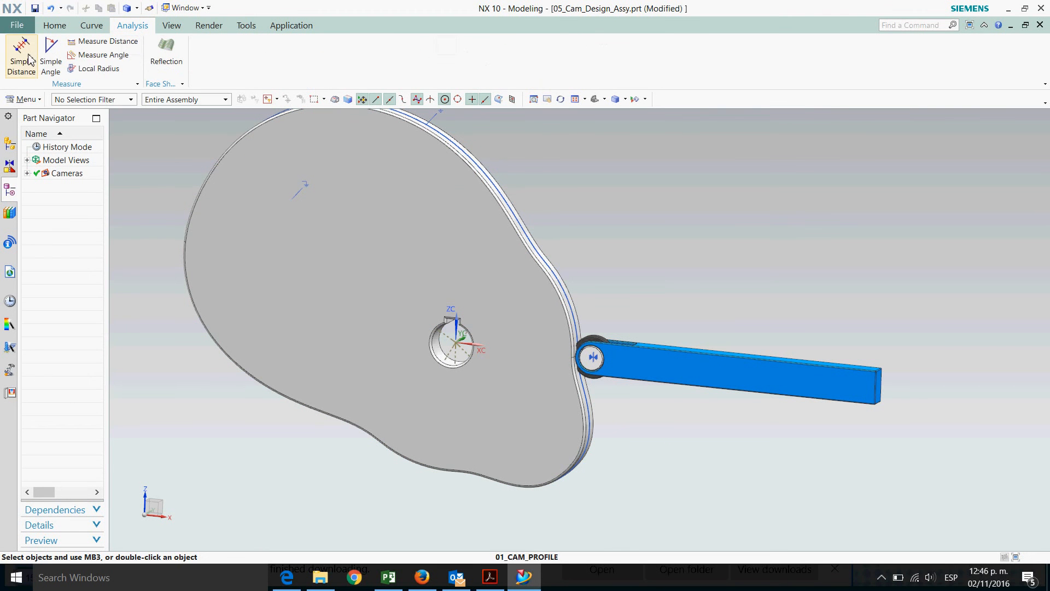
click(91, 70)
scroll(624, 372, up, 5)
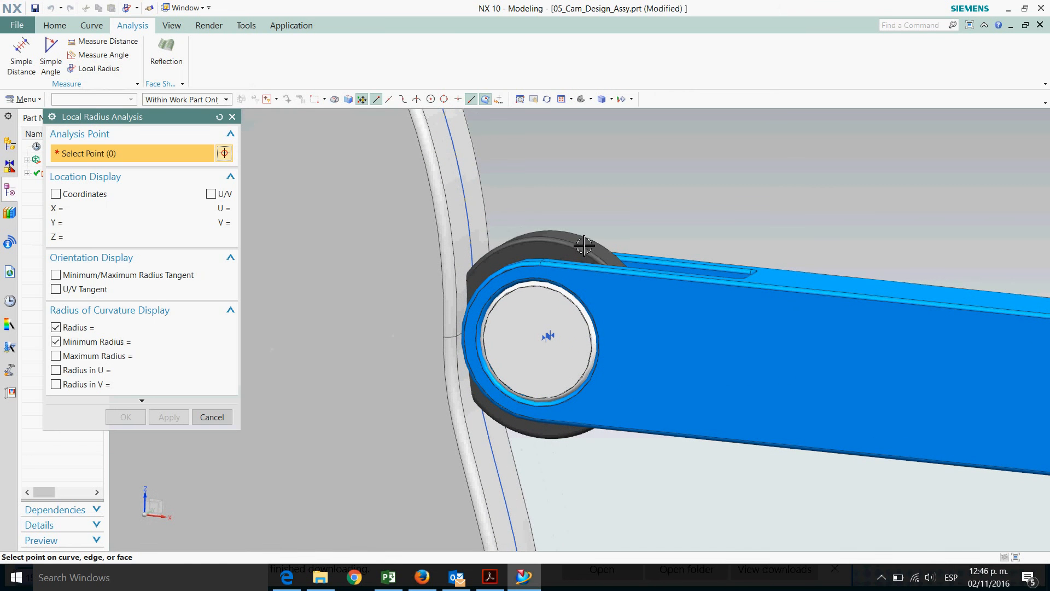
click(211, 417)
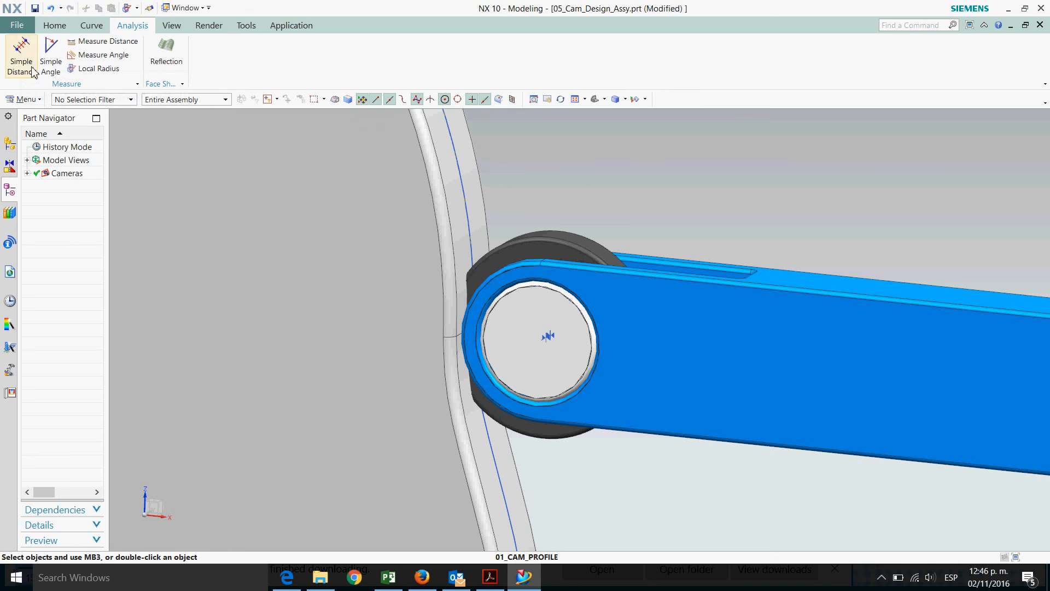
Measure the simple distance from the shaft's arc center to the follower's outer edge
click(138, 84)
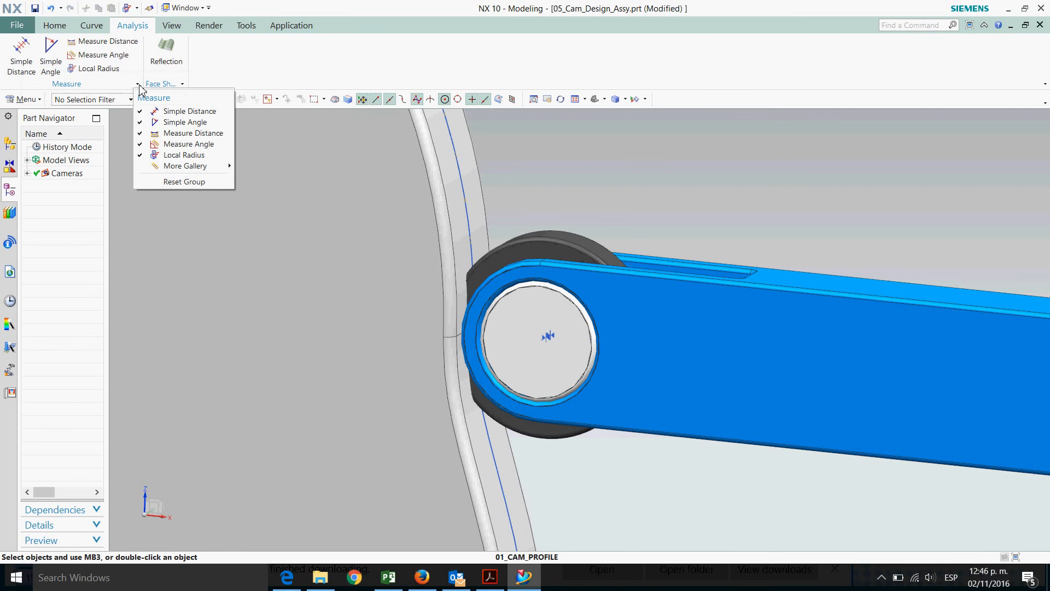
mouse_move(194, 170)
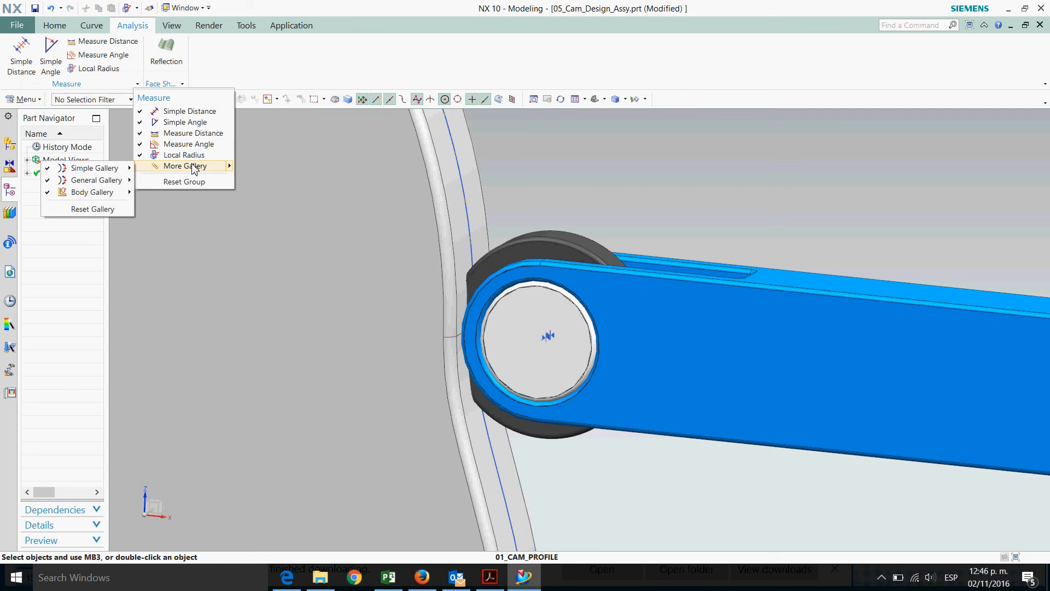
click(24, 58)
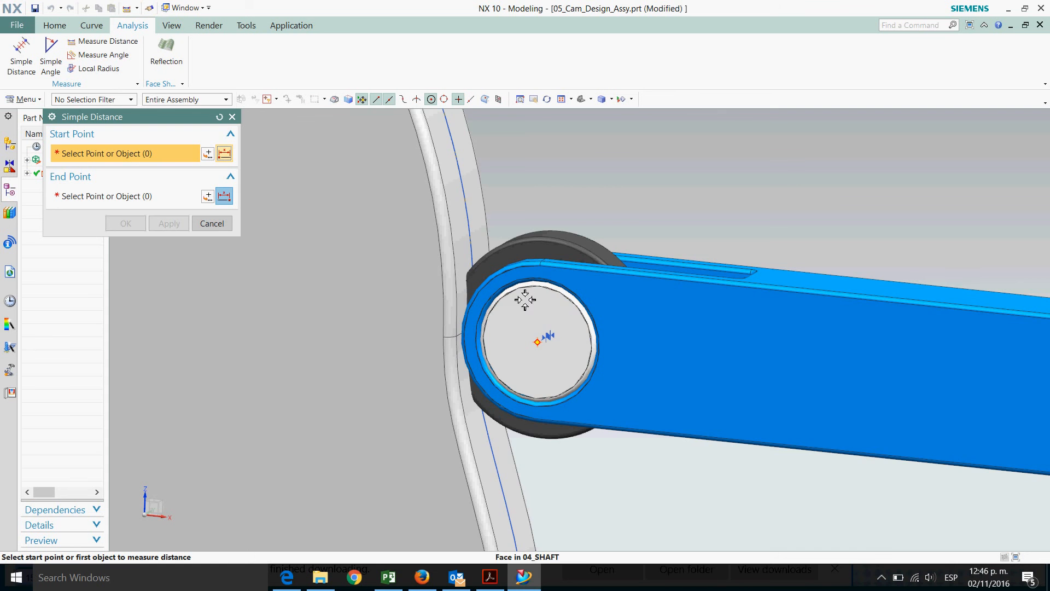
scroll(533, 303, up, 2)
scroll(534, 303, up, 1)
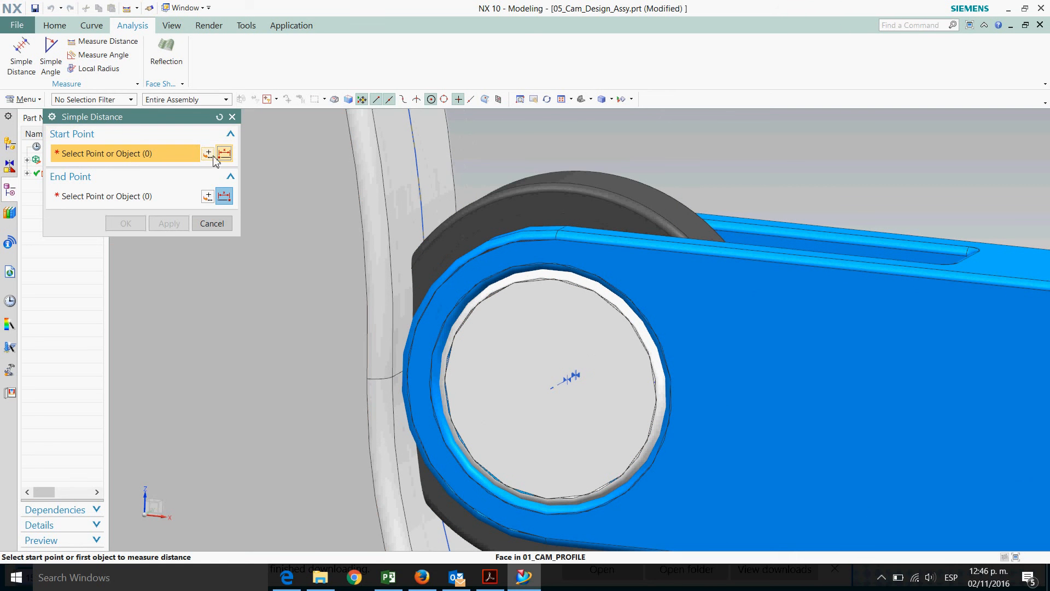
click(517, 296)
click(569, 300)
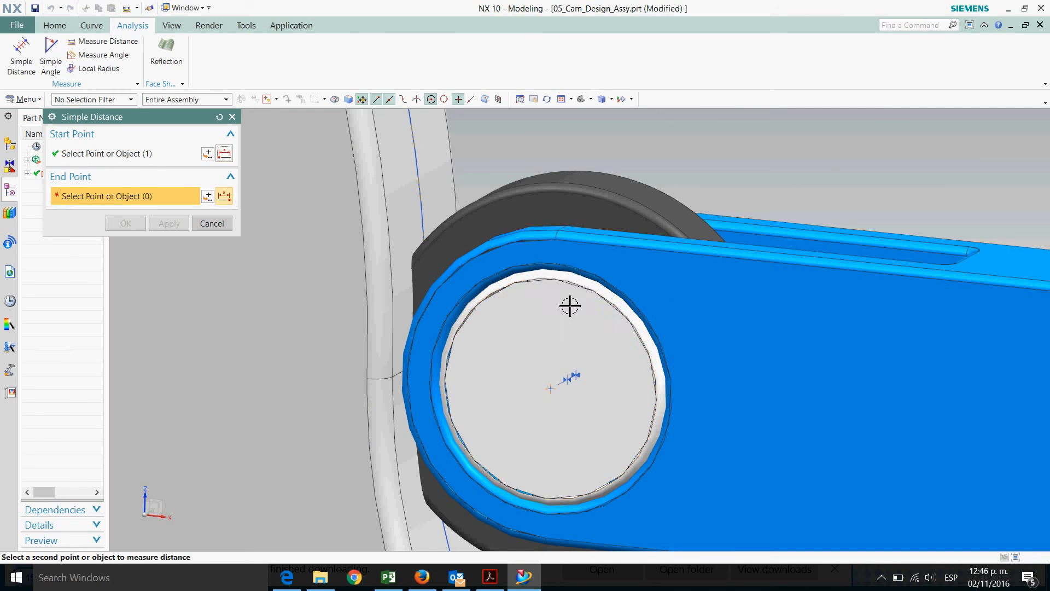
click(579, 191)
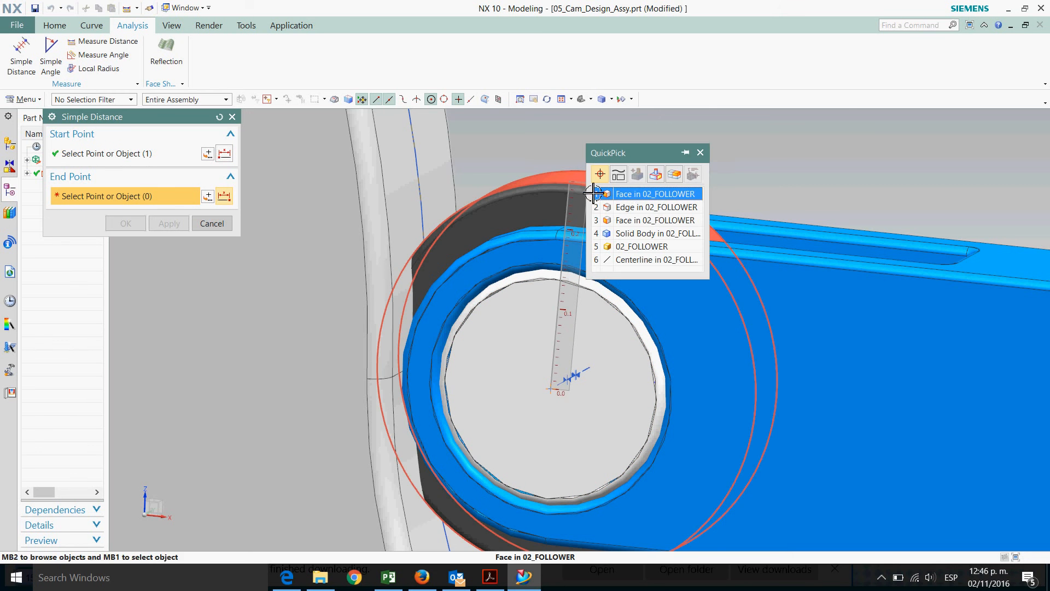
click(649, 201)
scroll(712, 279, down, 2)
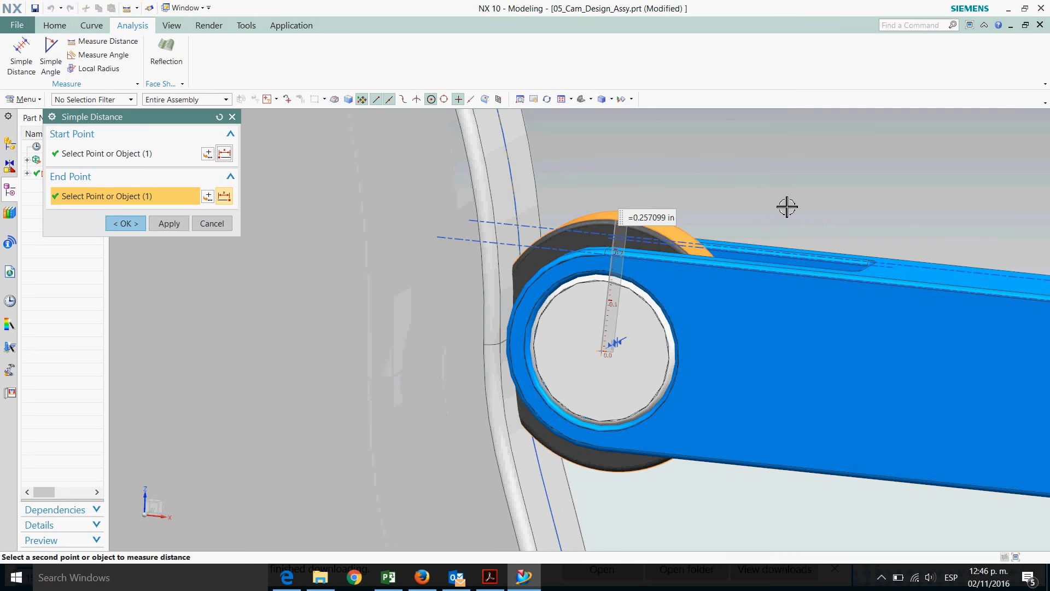
middle_drag(783, 207, 755, 215)
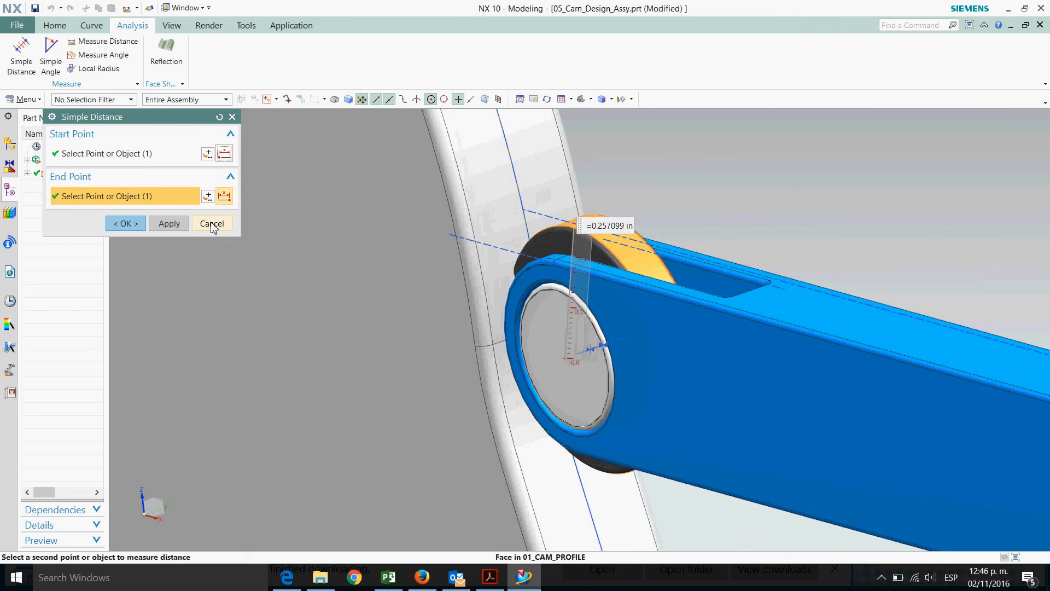
click(214, 224)
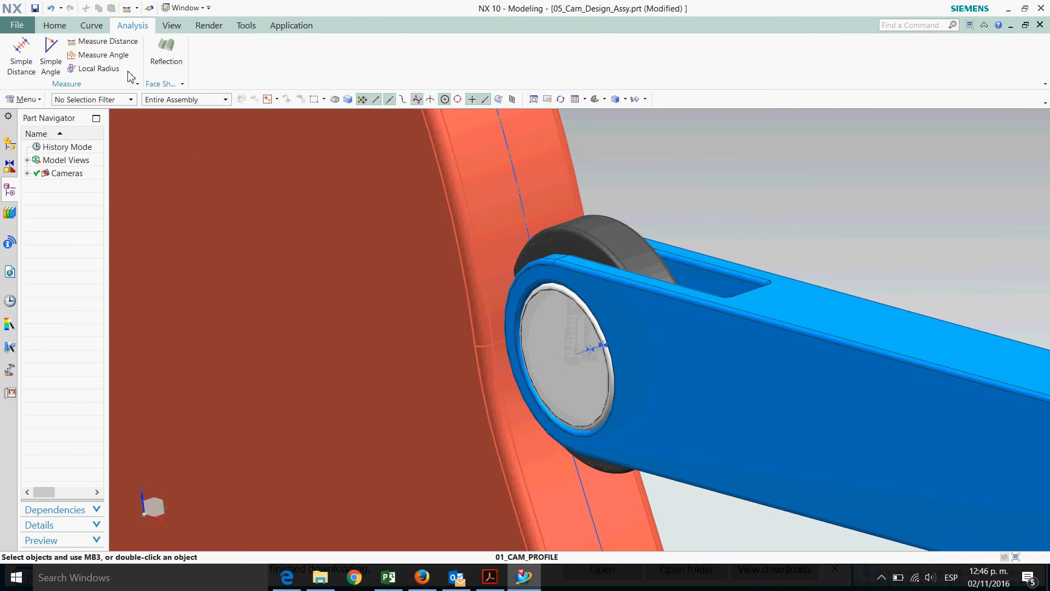
Measure the radius of the follower's circular edge with the Measure Distance tool
scroll(352, 180, down, 1)
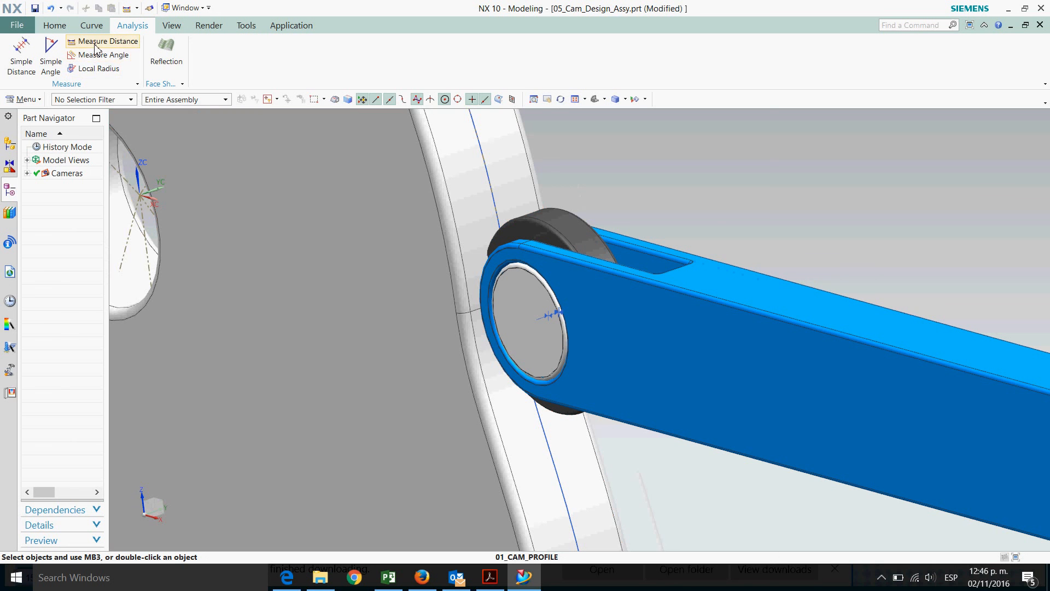
click(98, 42)
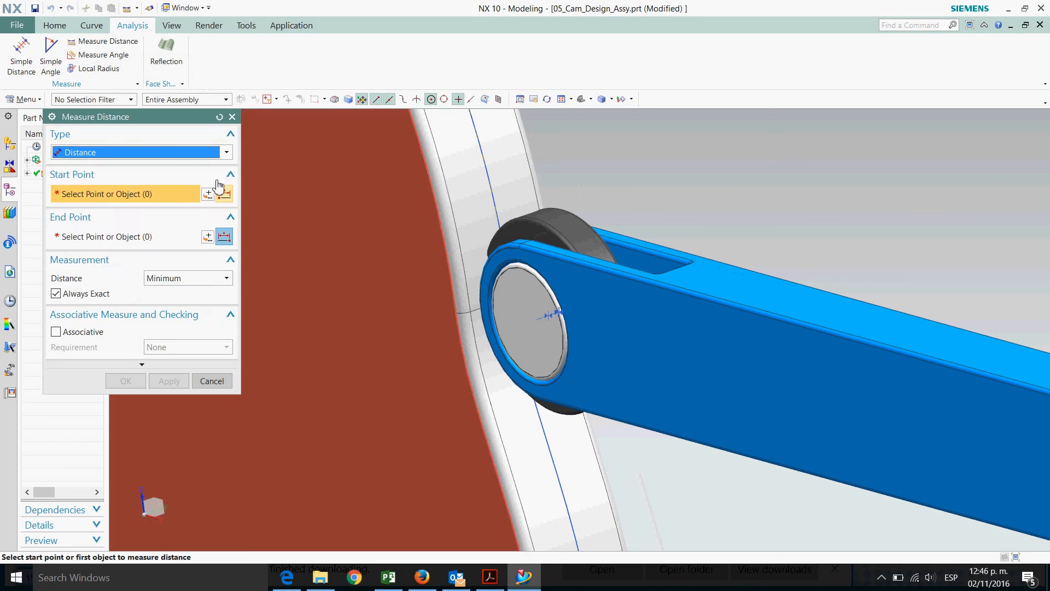
click(227, 153)
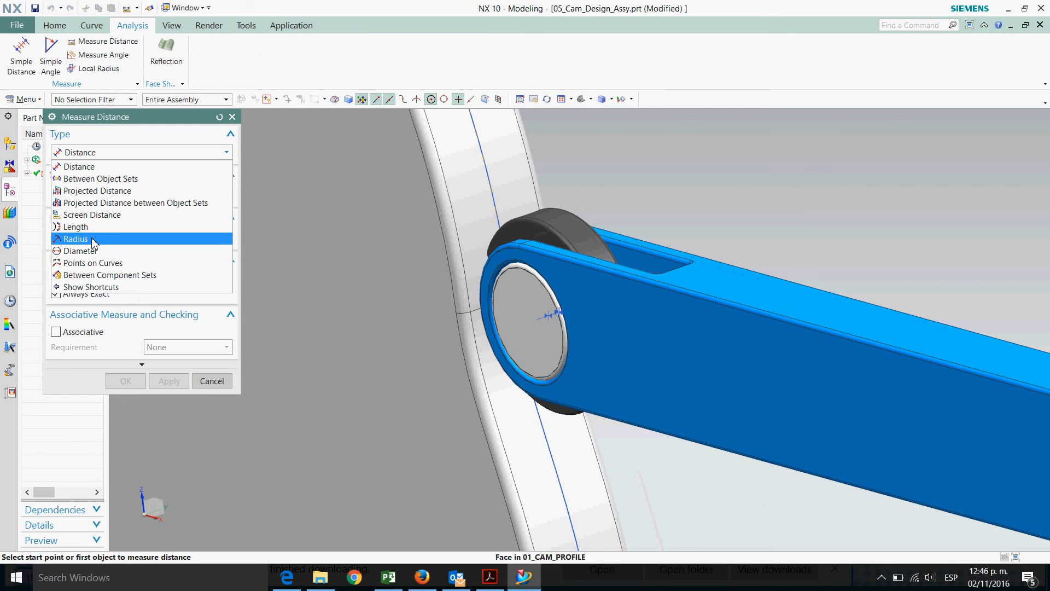
click(232, 116)
click(88, 41)
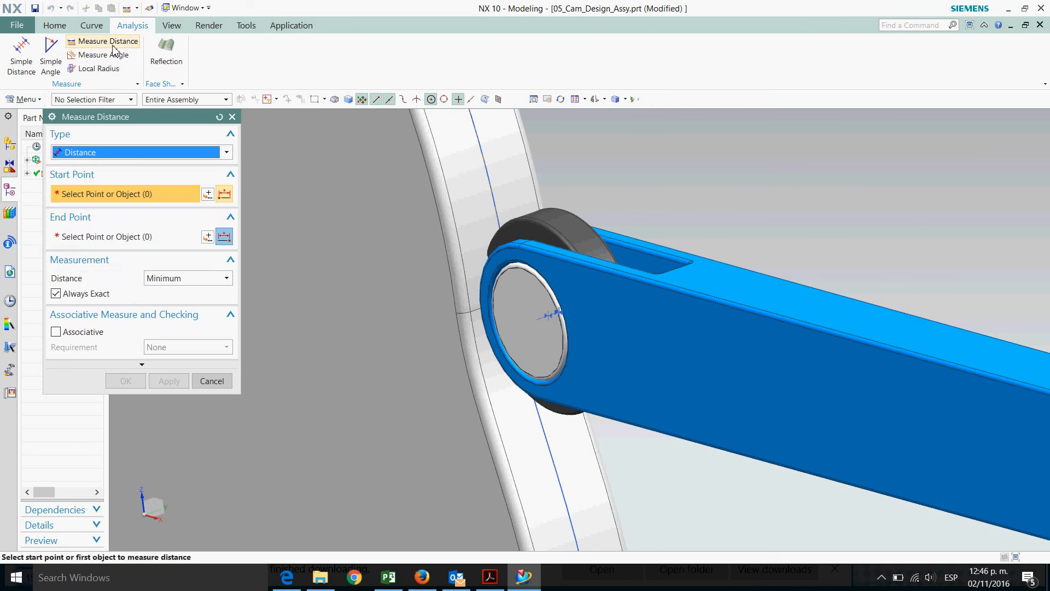
click(91, 153)
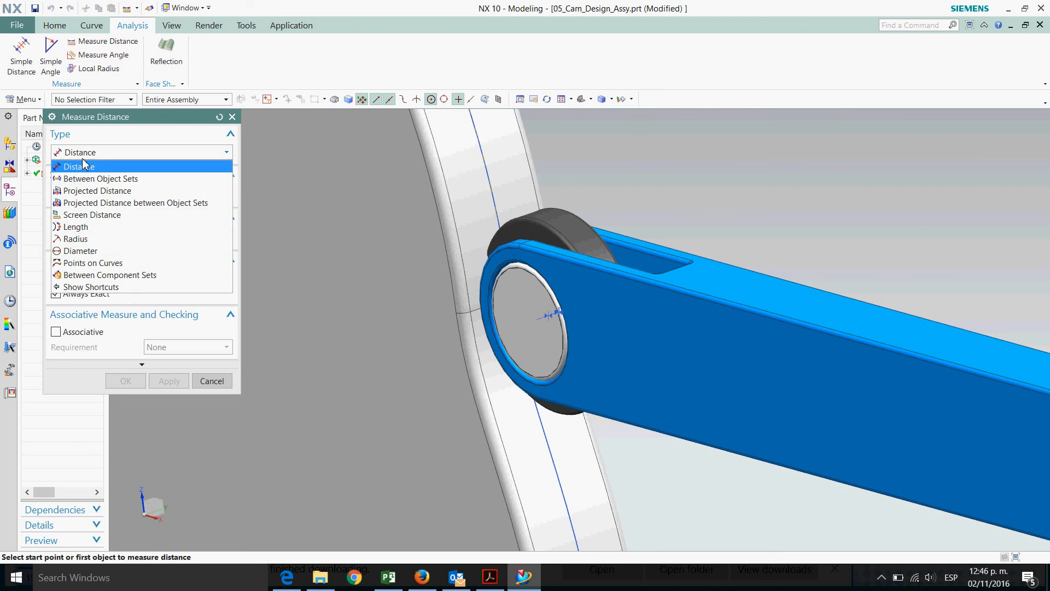
click(77, 239)
click(593, 249)
middle_drag(745, 245, 809, 224)
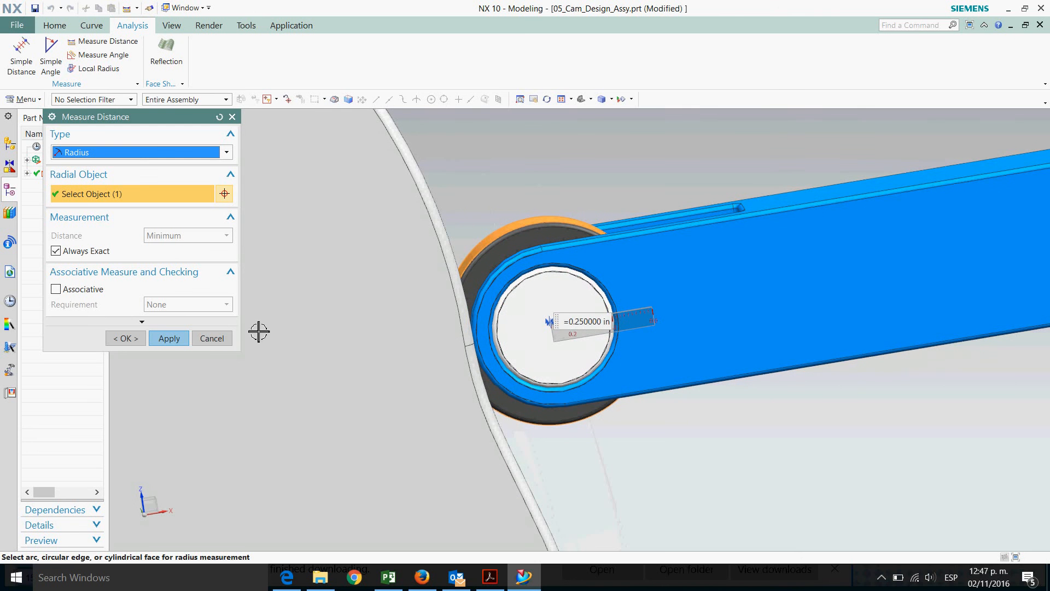
click(211, 338)
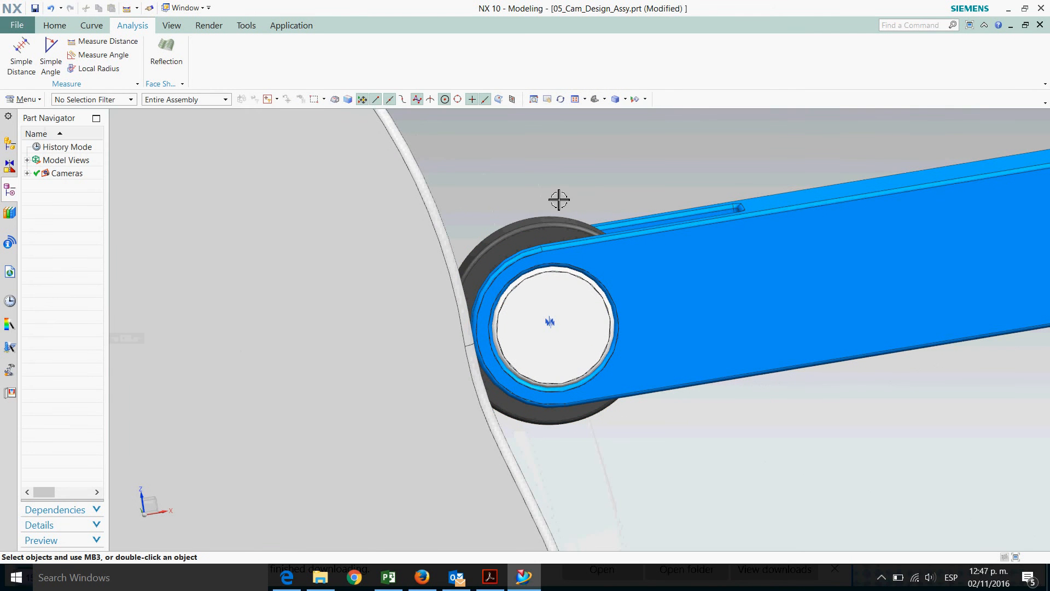
Switch to 00_Cam_Profile_Skeleton.prt, edit its follower sketch, and set the circle diameter p11 to 0.5 in
scroll(472, 196, down, 2)
click(55, 27)
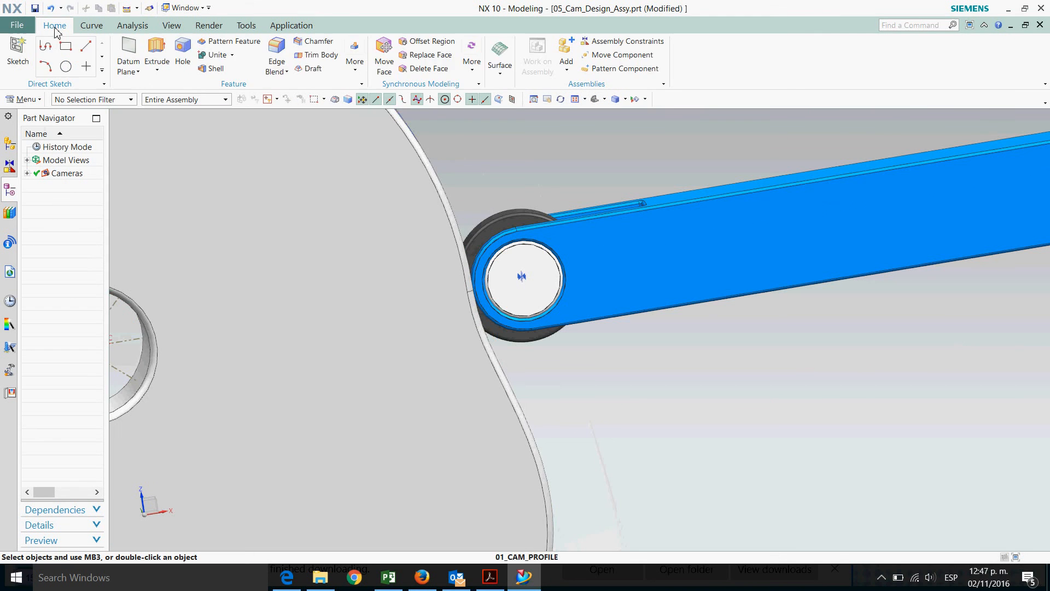
click(24, 99)
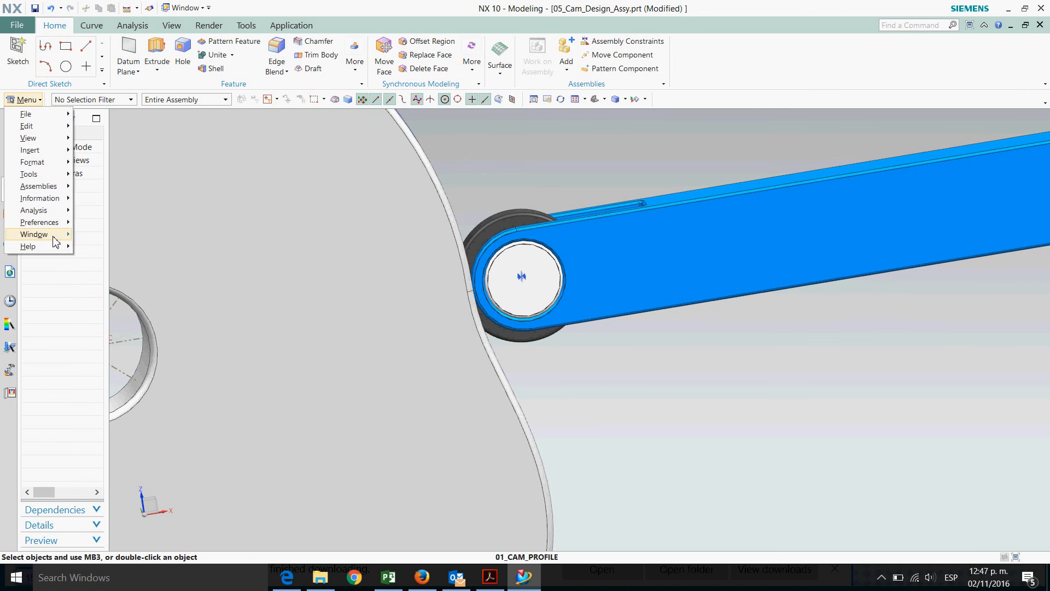
mouse_move(55, 241)
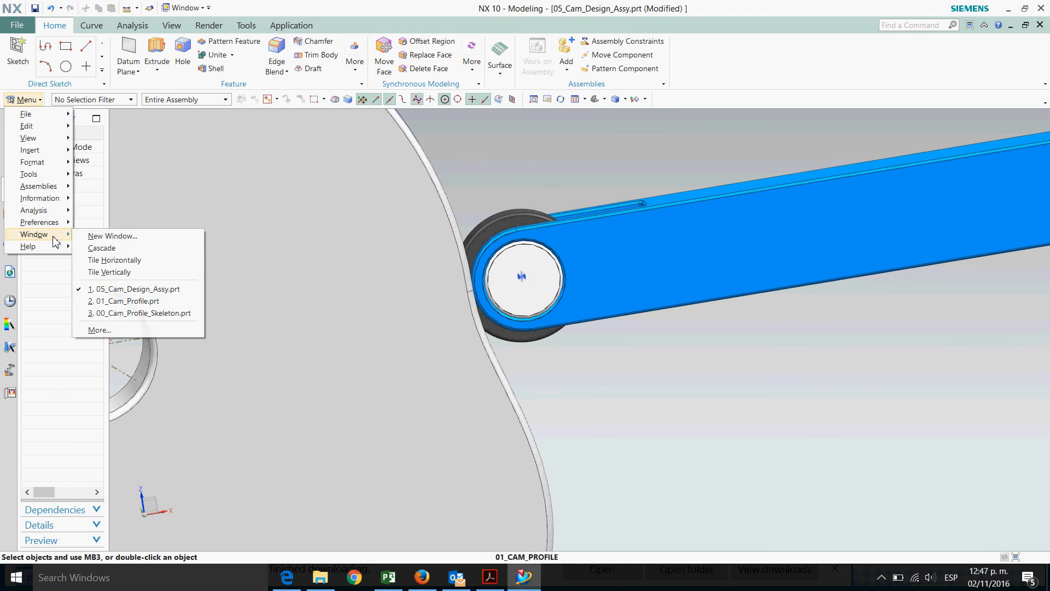
click(163, 314)
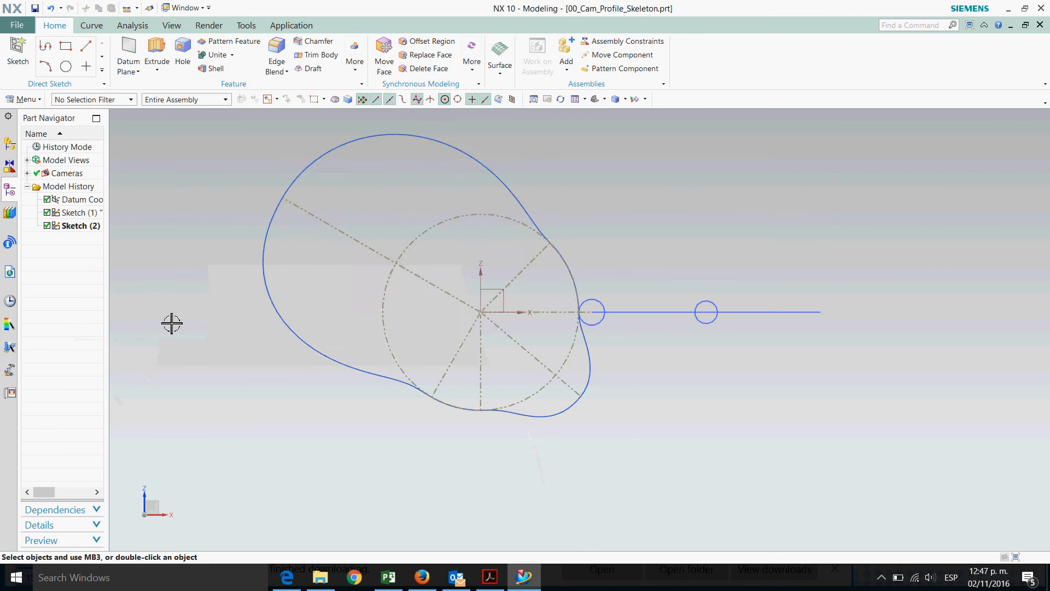
scroll(619, 256, down, 2)
scroll(640, 273, up, 4)
scroll(647, 286, up, 1)
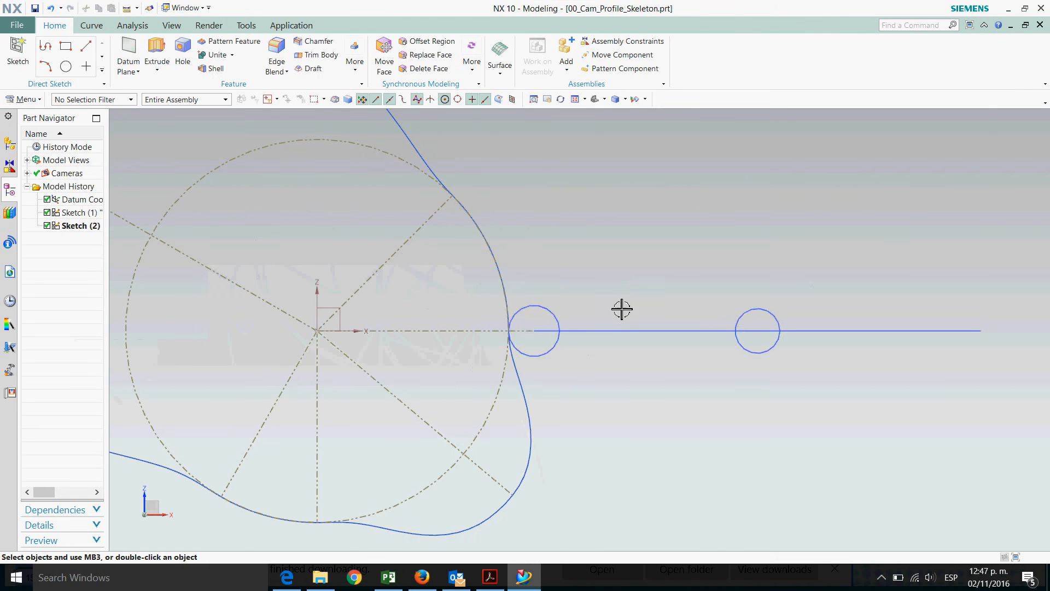
double_click(563, 322)
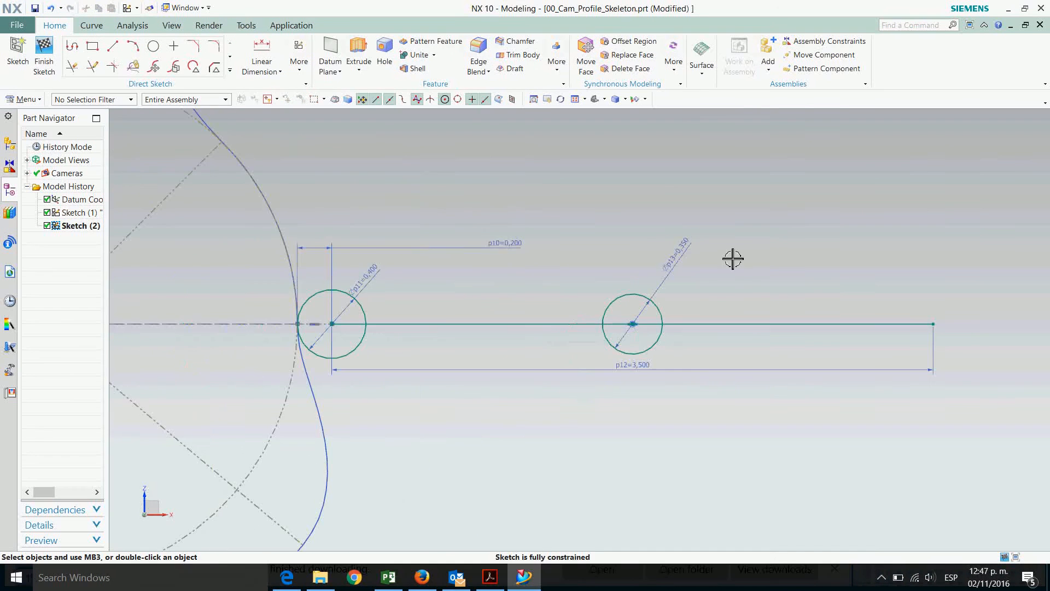
scroll(407, 313, up, 2)
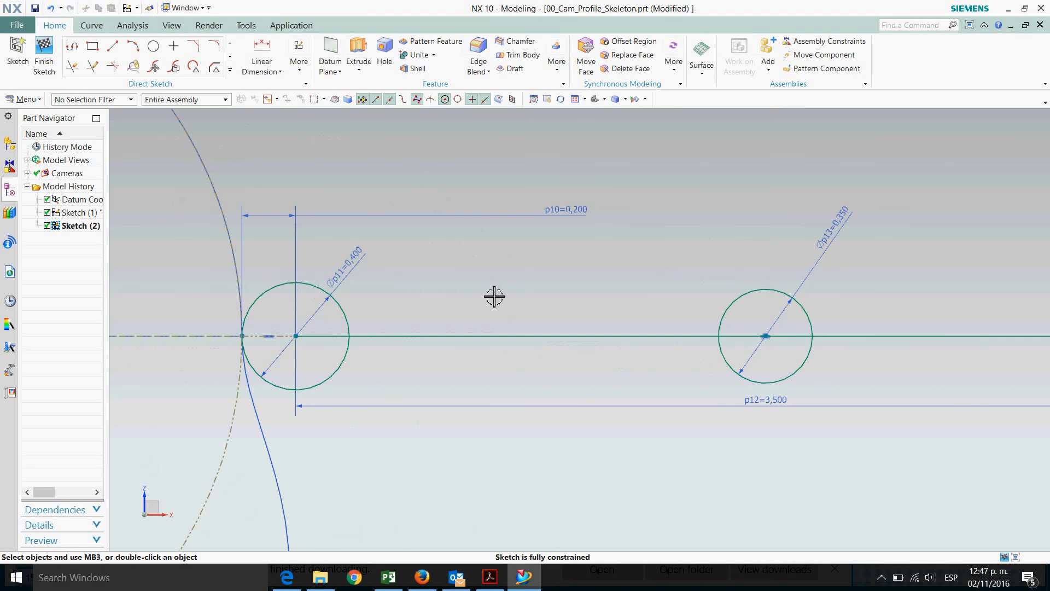
click(363, 283)
click(363, 283)
double_click(363, 283)
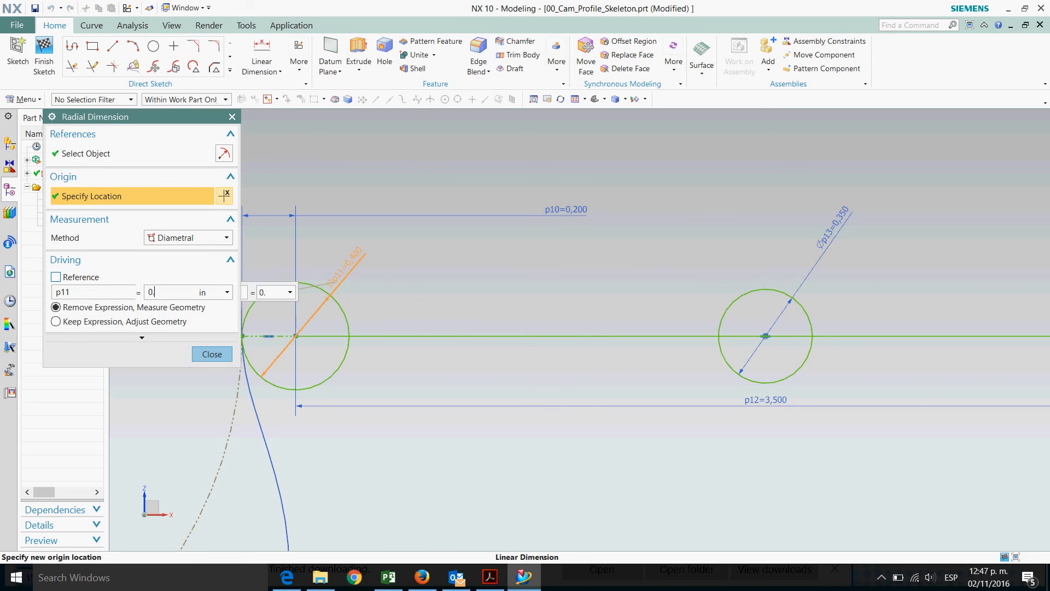
key(Return)
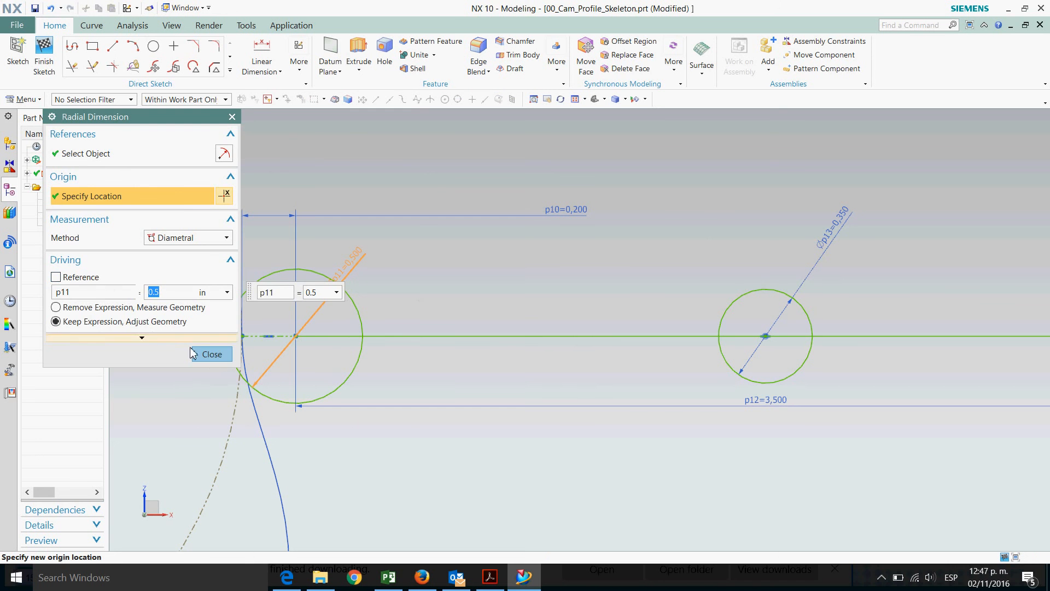
click(208, 359)
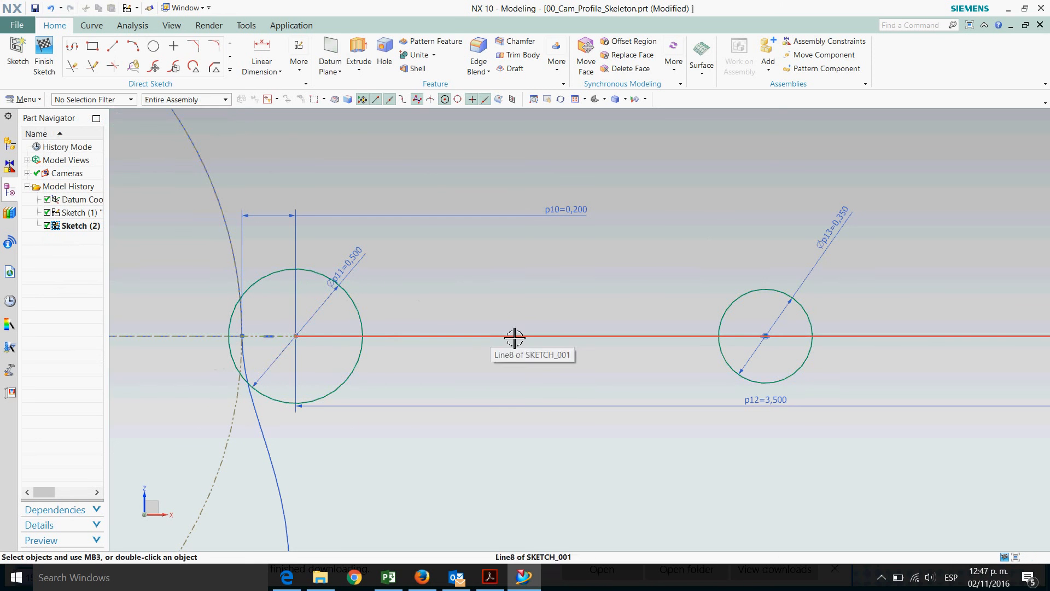
Set the circle's offset dimension p10 to 0.25 in and finish the sketch
double_click(576, 218)
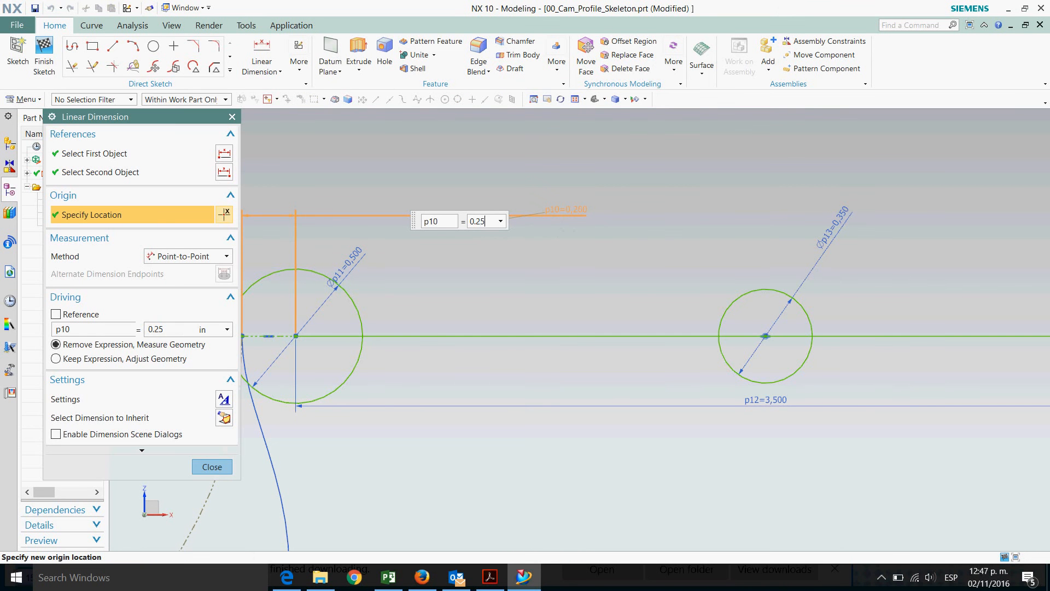
text(5)
key(Return)
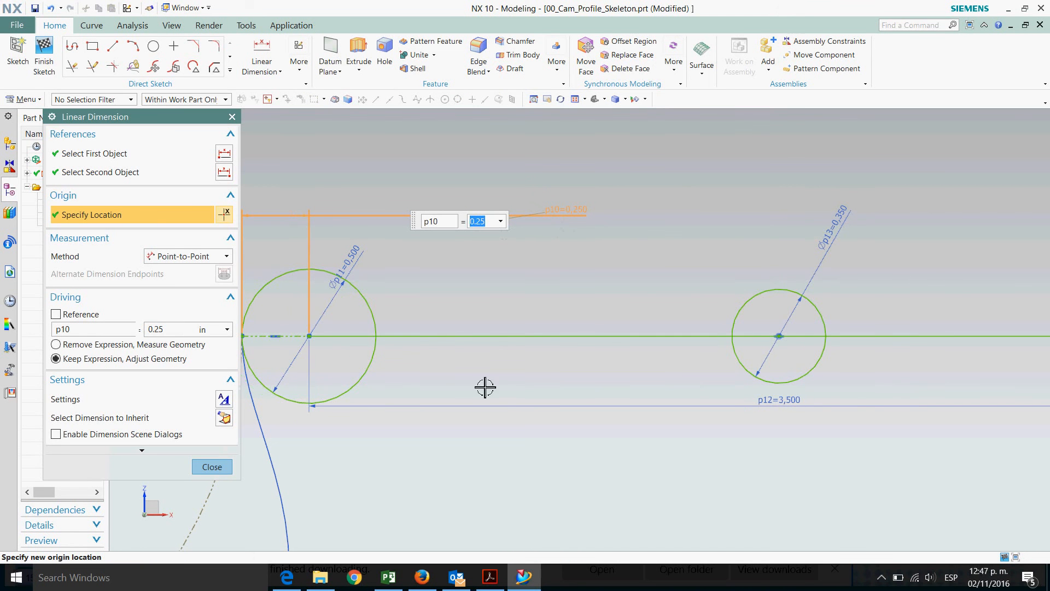
click(216, 469)
scroll(547, 271, down, 1)
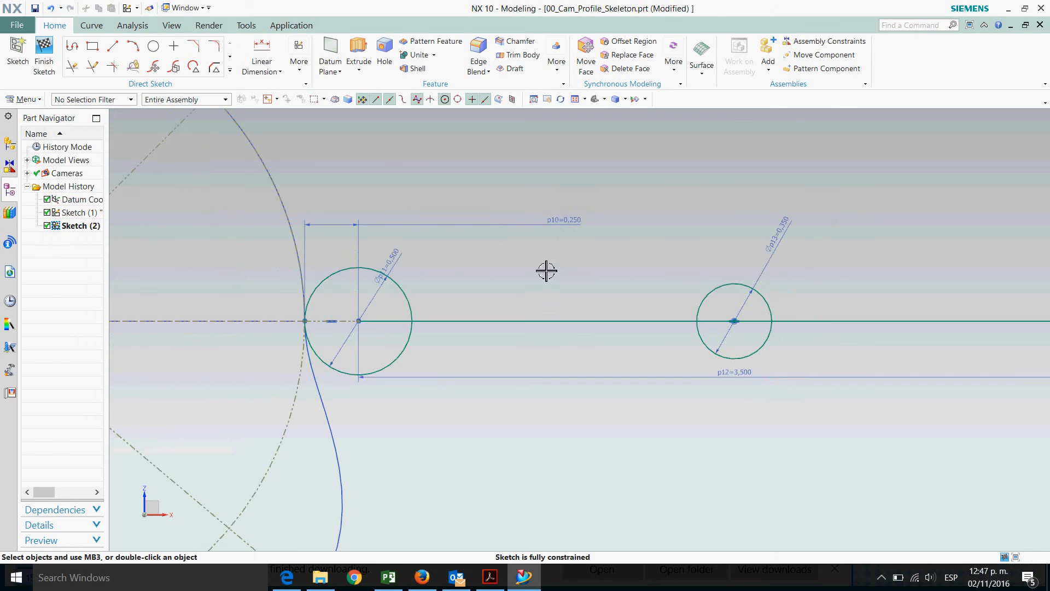
click(42, 56)
Switch back to the 05_Cam_Design_Assy.prt window and fit the view to the updated skeleton
scroll(578, 298, down, 2)
scroll(410, 297, up, 3)
scroll(632, 300, down, 4)
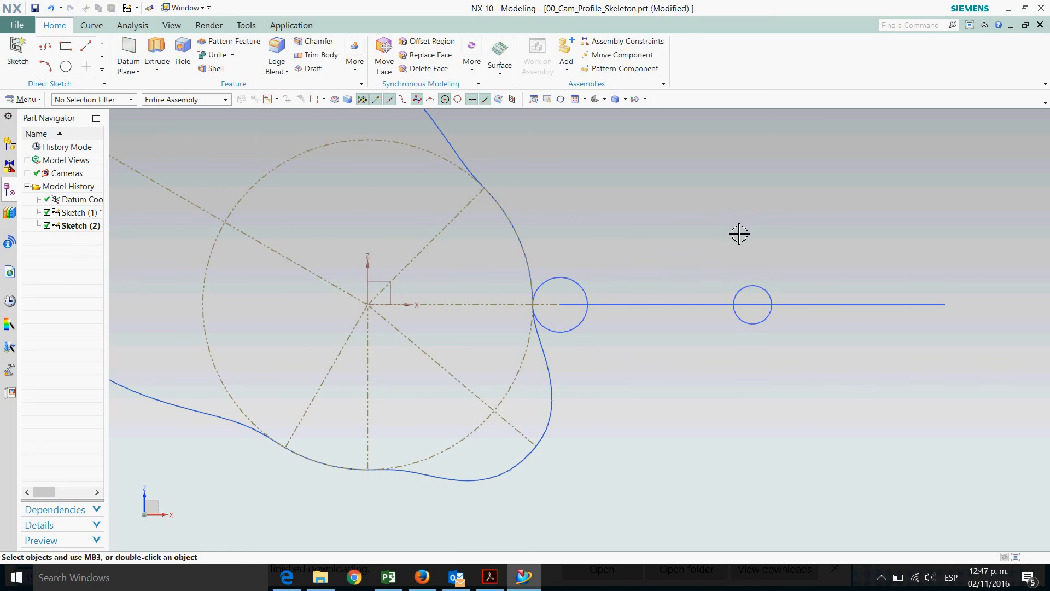
click(24, 99)
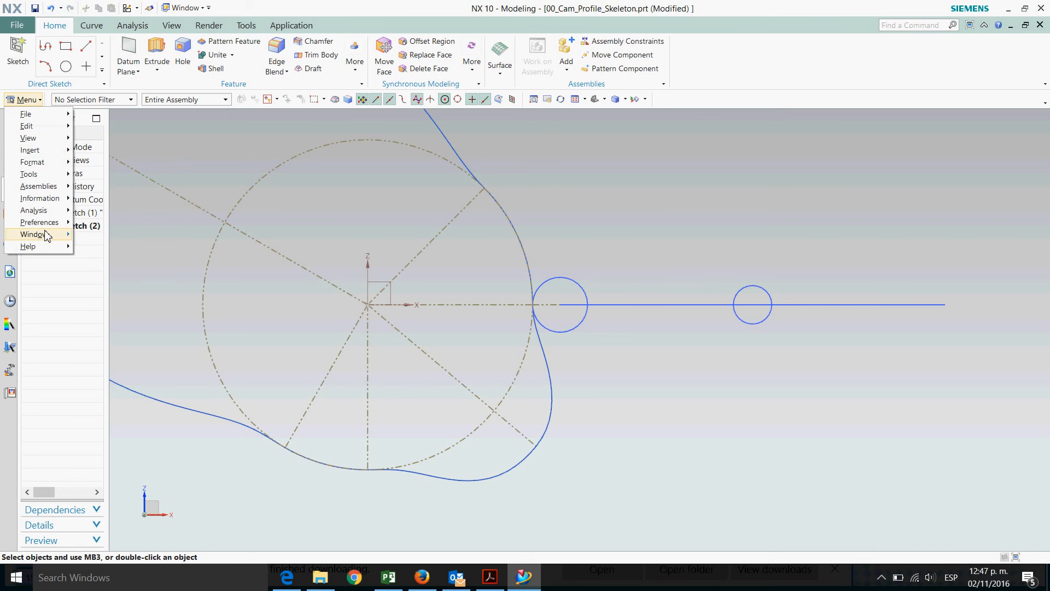
mouse_move(47, 235)
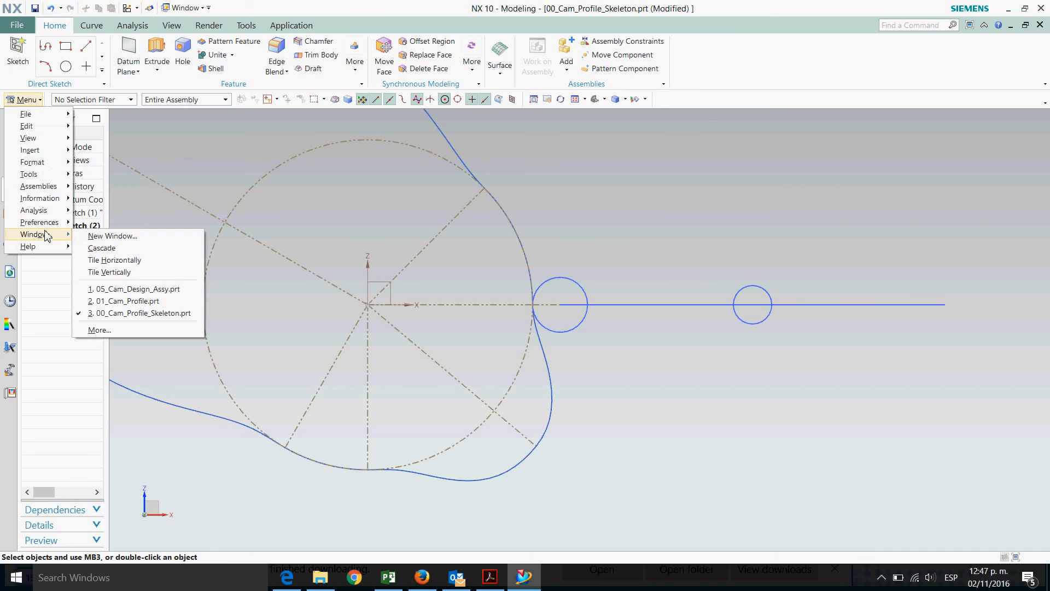
click(175, 294)
scroll(722, 363, down, 5)
mouse_move(713, 271)
middle_down()
mouse_move(676, 256)
mouse_move(659, 295)
mouse_move(698, 246)
mouse_move(688, 300)
mouse_move(734, 244)
mouse_move(703, 294)
mouse_move(687, 286)
mouse_move(697, 266)
middle_up()
key(ctrl+f)
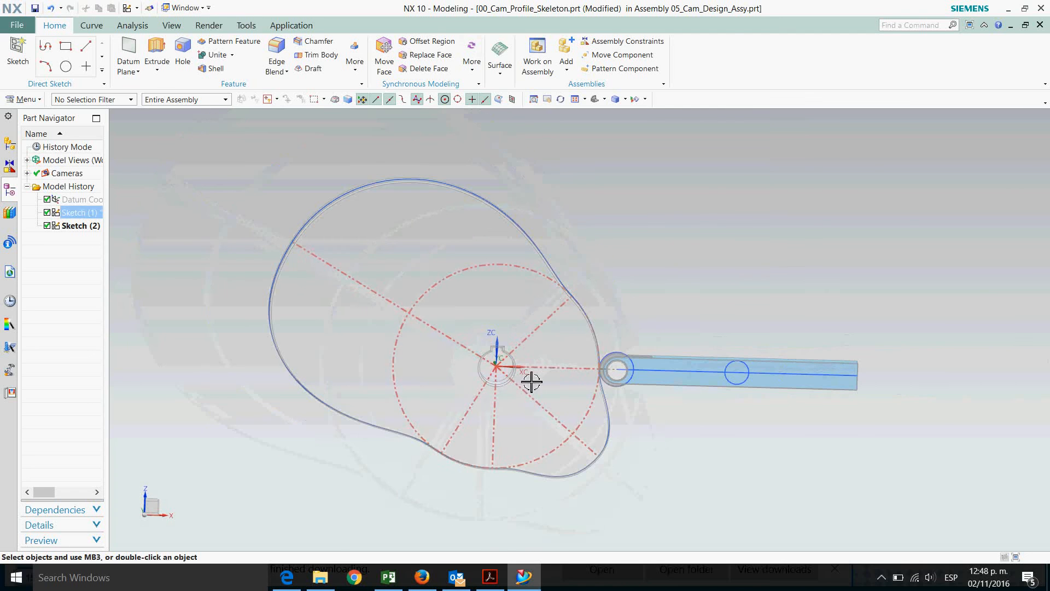
scroll(668, 298, up, 3)
scroll(664, 335, down, 3)
scroll(685, 432, up, 4)
scroll(687, 285, down, 2)
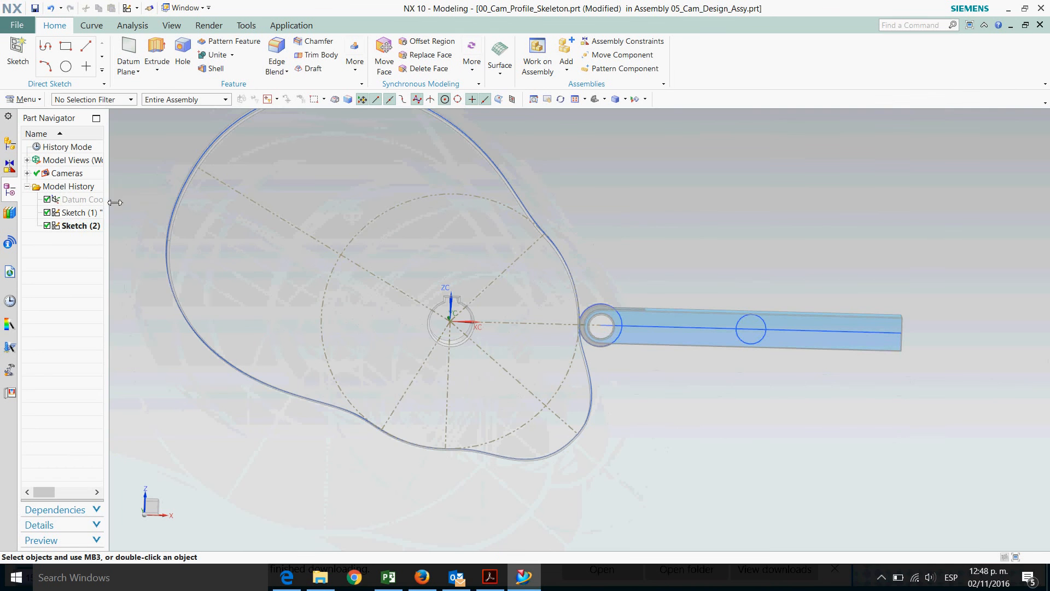
drag(115, 197, 156, 200)
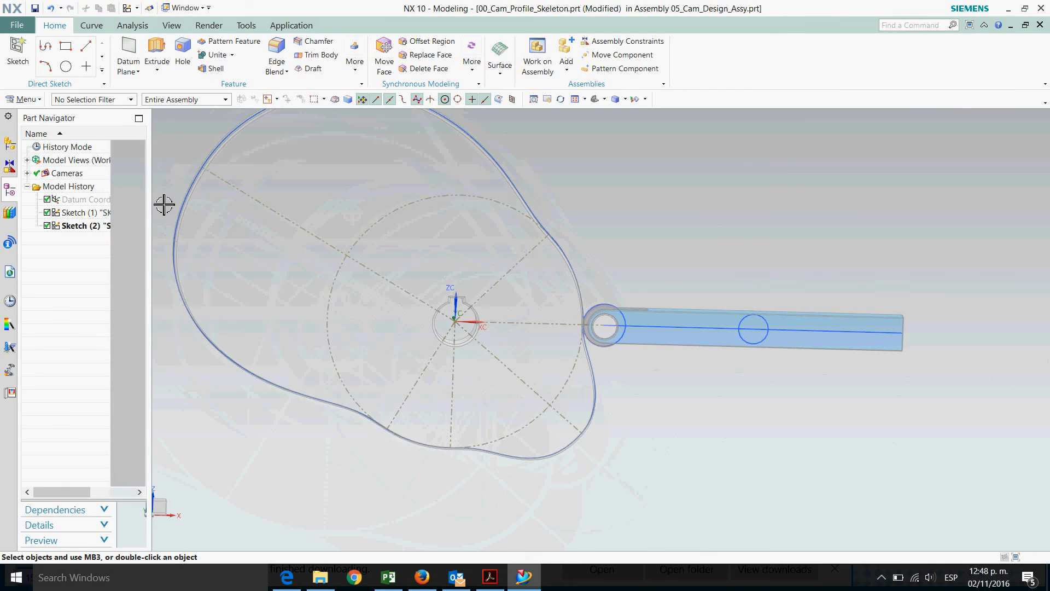
Make the 05_Cam_Design_Assy assembly the displayed work part from the assembly navigator
click(10, 145)
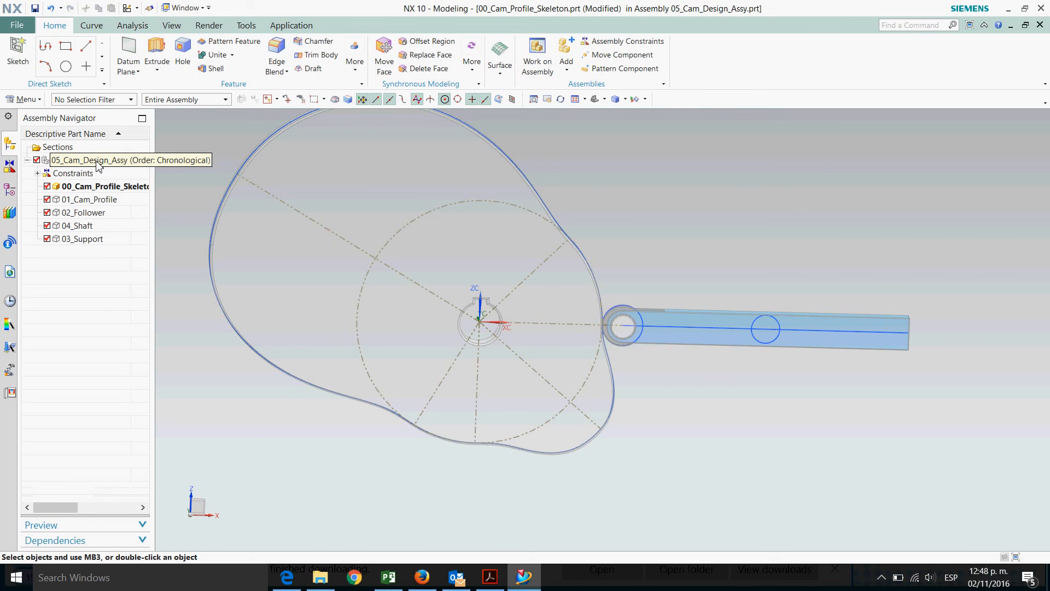
right_click(96, 163)
click(180, 179)
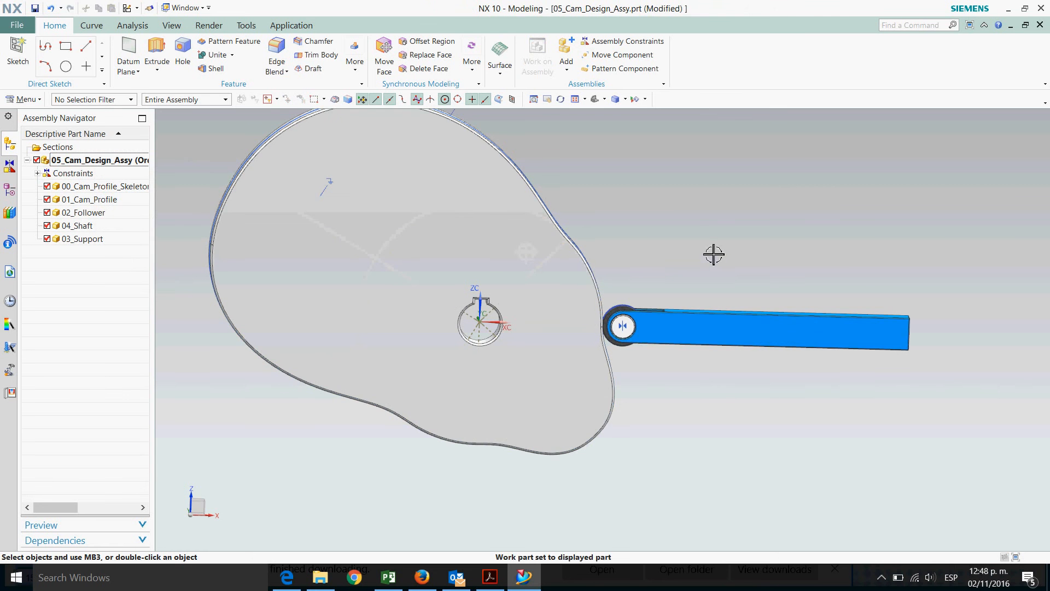
Save the assembly
middle_drag(708, 251, 679, 262)
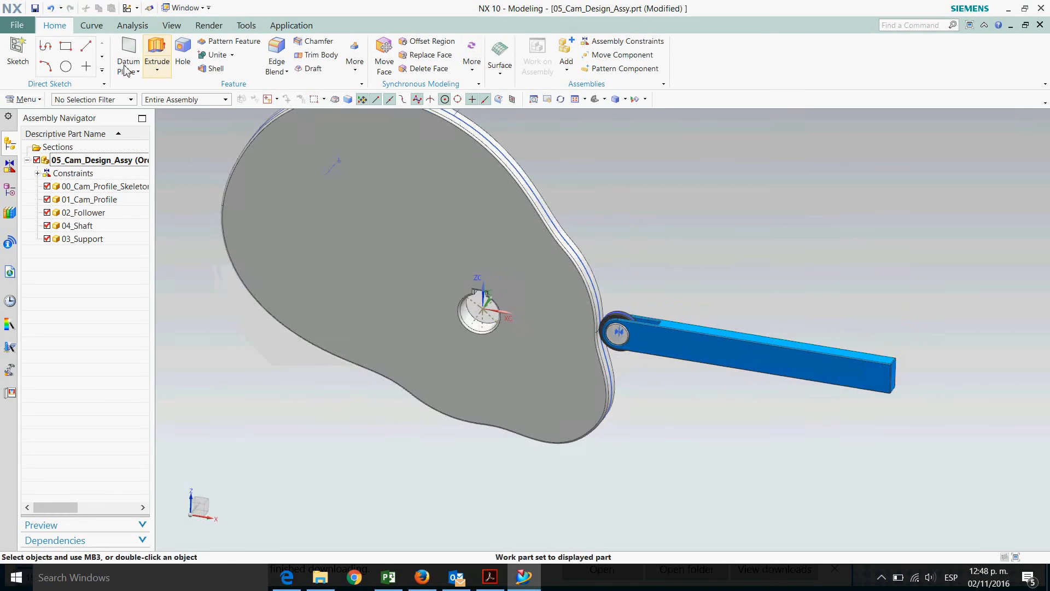
click(34, 9)
scroll(617, 336, down, 2)
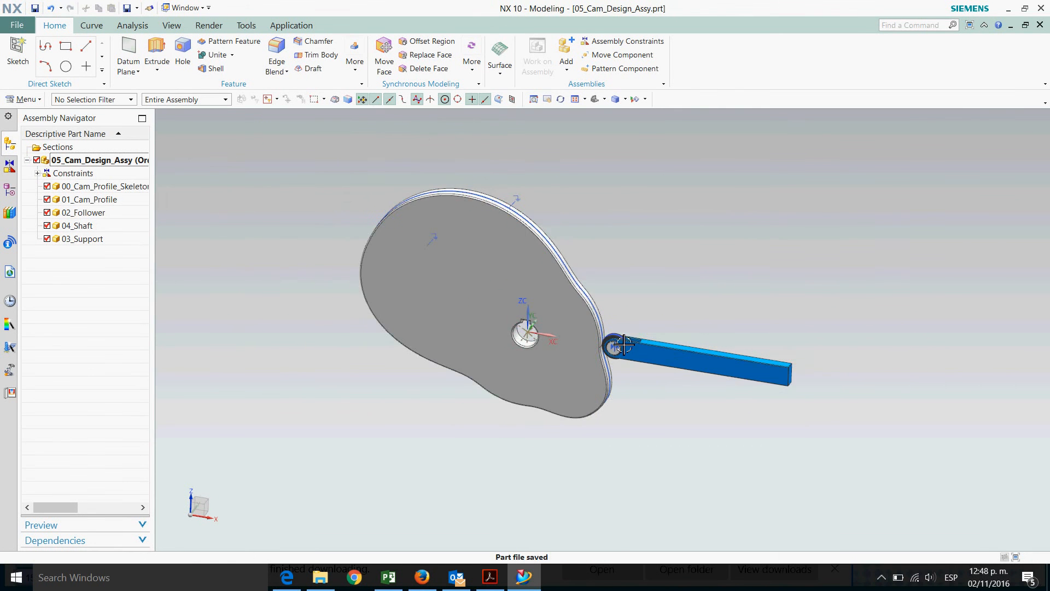
scroll(623, 341, up, 1)
middle_drag(623, 341, 650, 254)
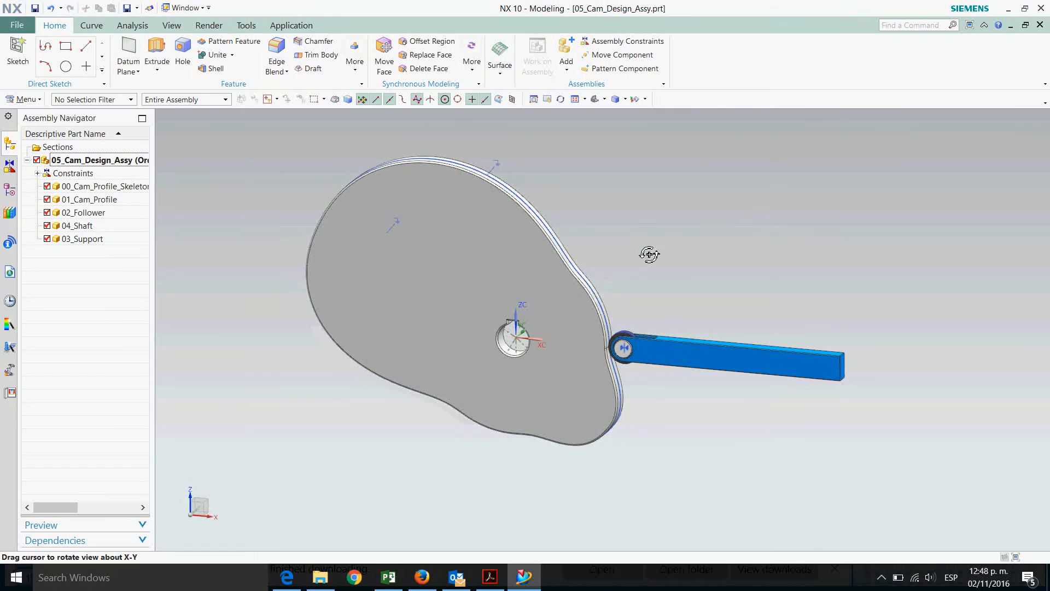
Expand the assembly constraints, turn off their display in the graphics window, and save the assembly
click(38, 173)
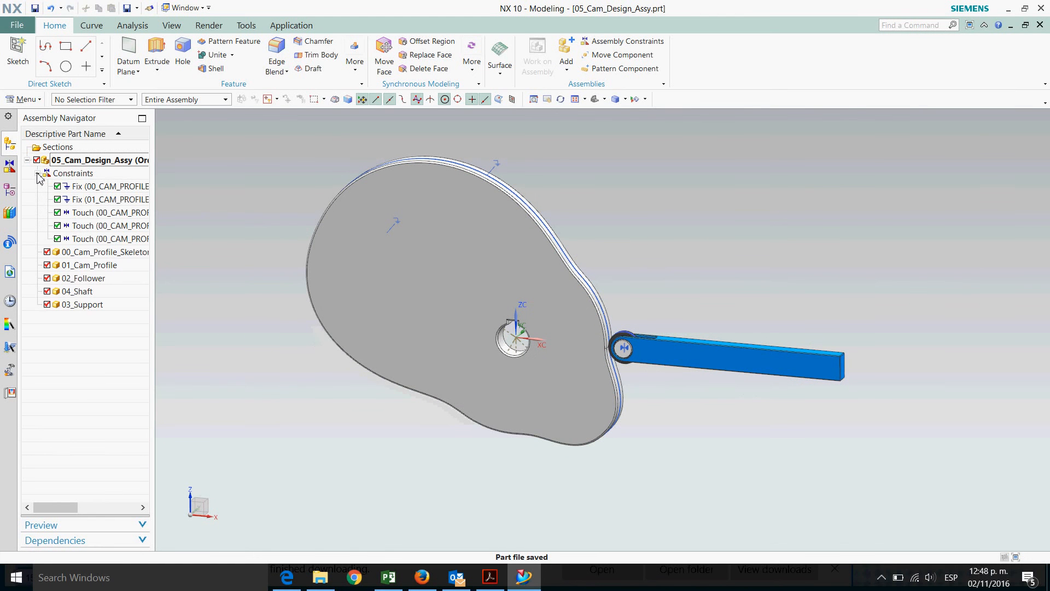
click(76, 174)
right_click(76, 176)
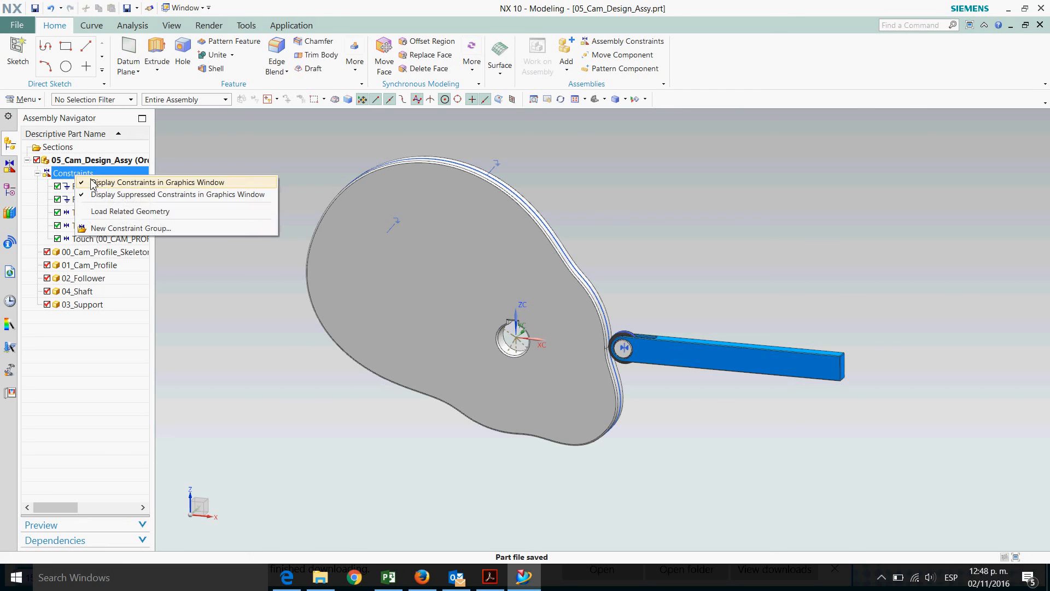
click(93, 183)
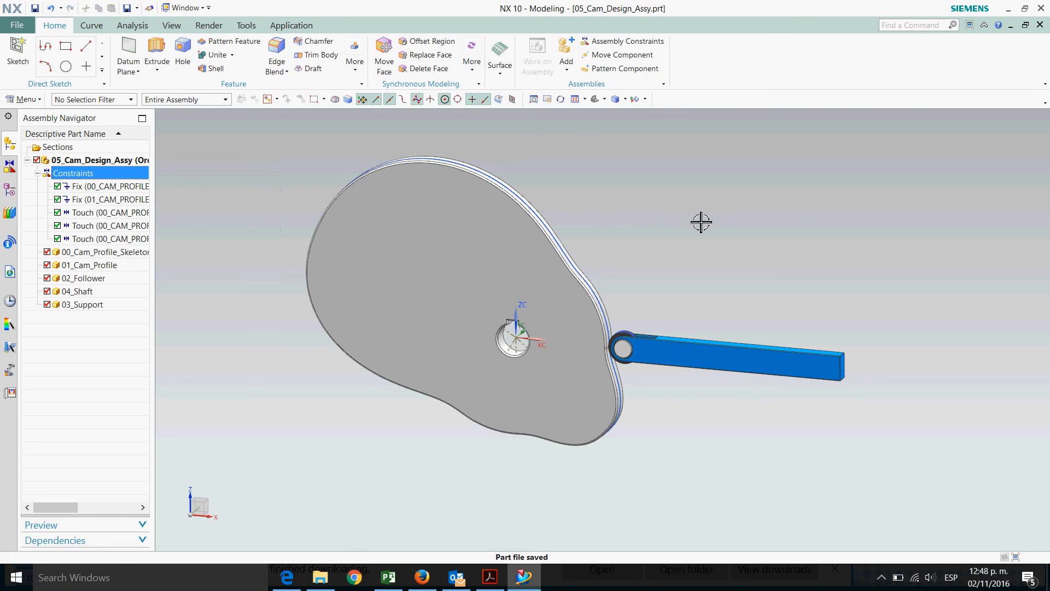
mouse_move(708, 213)
middle_down()
mouse_move(692, 234)
mouse_move(734, 211)
mouse_move(706, 223)
mouse_move(704, 213)
middle_up()
key(ctrl+s)
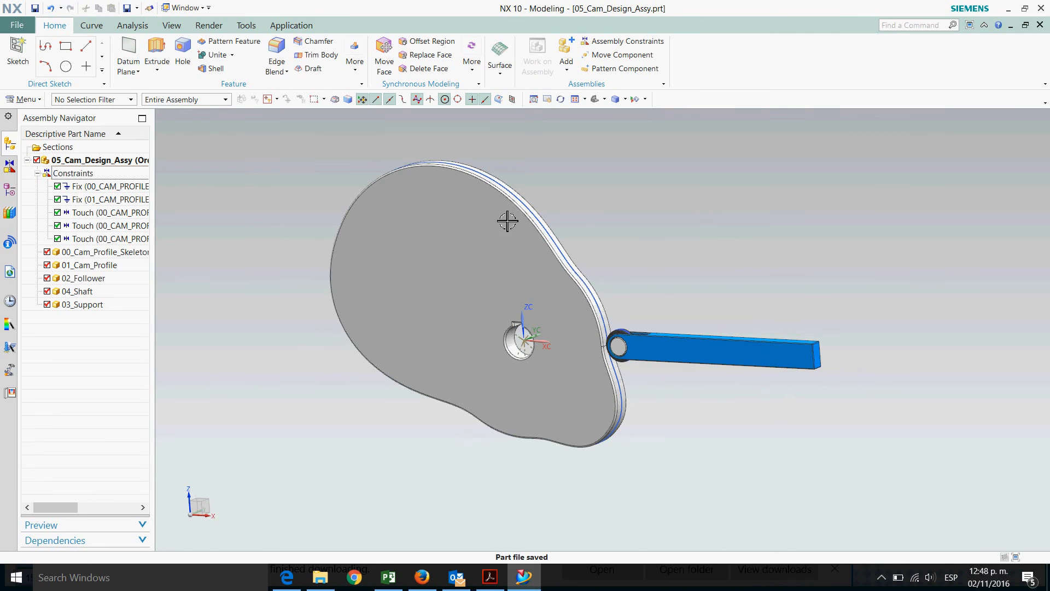
click(35, 8)
Switch to the Motion Simulation application
click(16, 26)
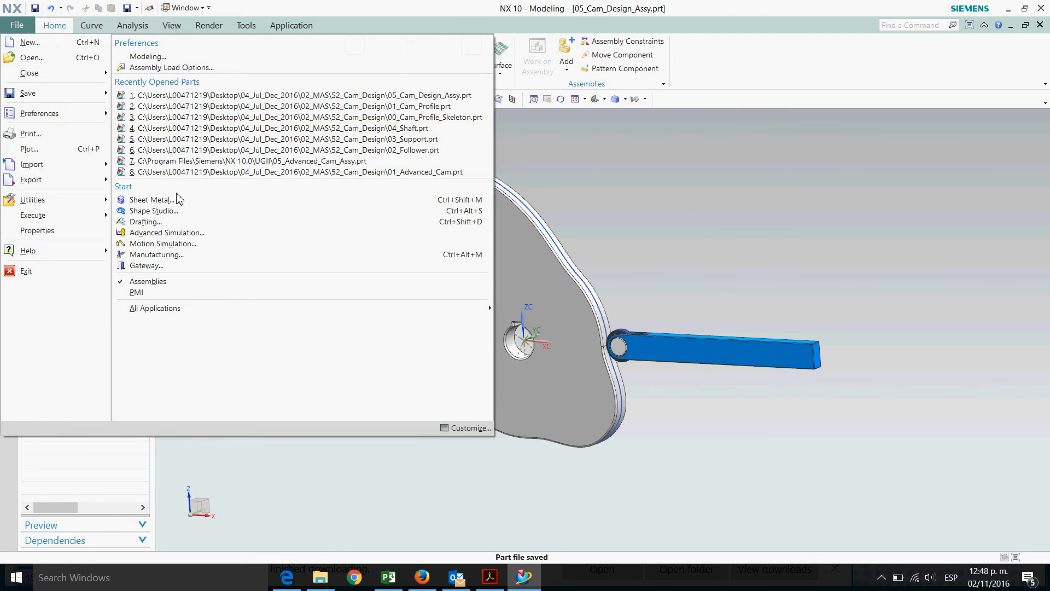
click(174, 245)
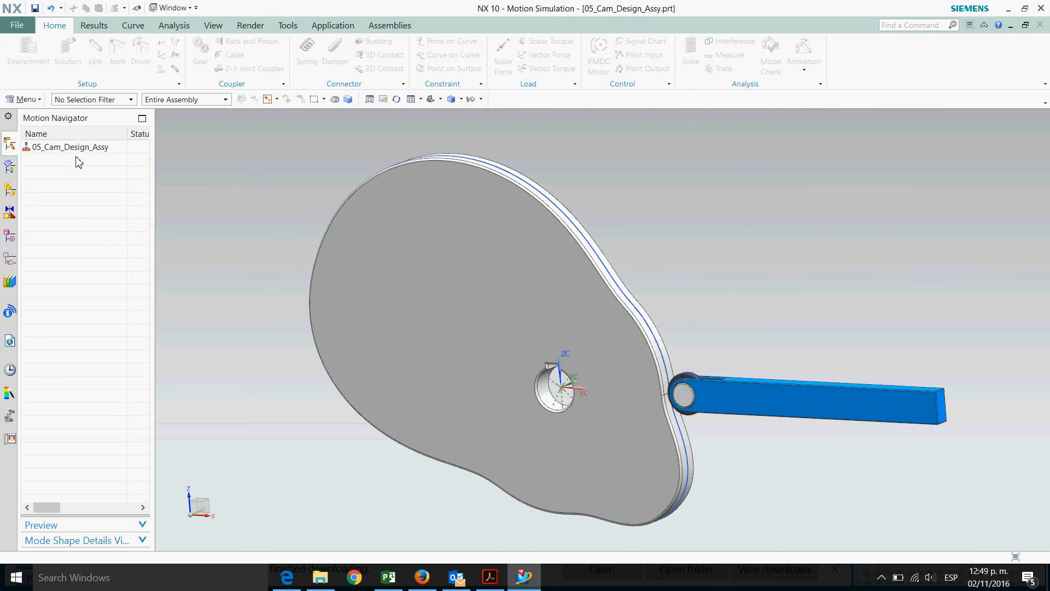
Create a new Dynamics simulation named 01_Motion for the assembly and skip the motion joint wizard
click(76, 148)
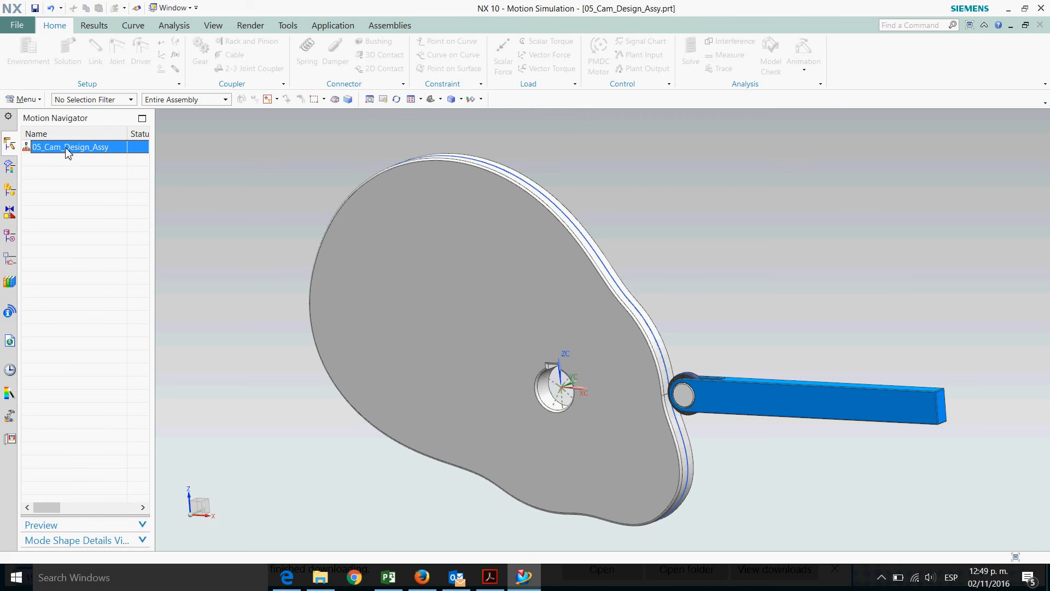
right_click(66, 149)
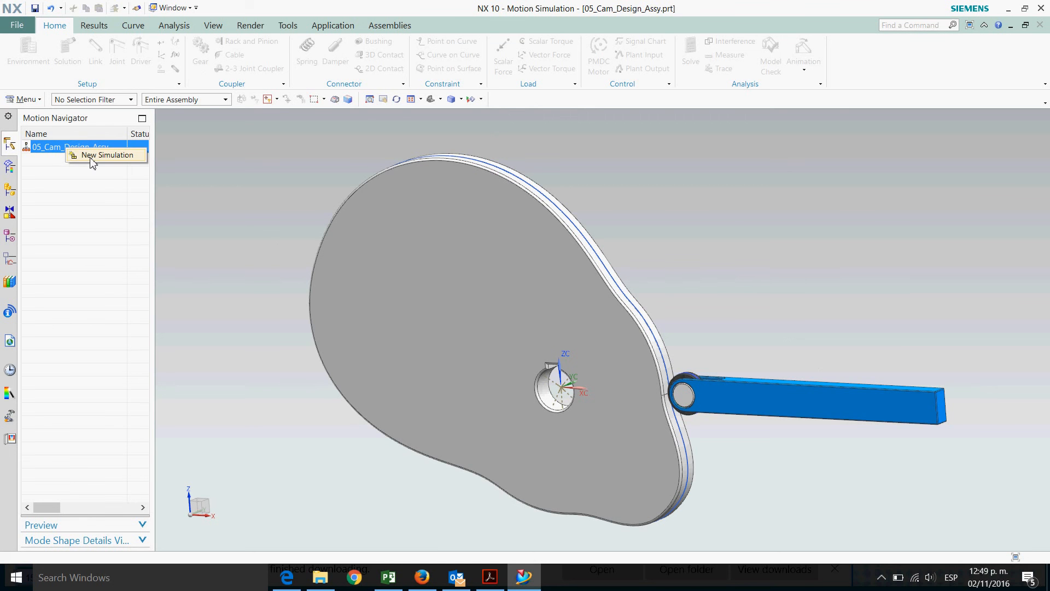
click(92, 156)
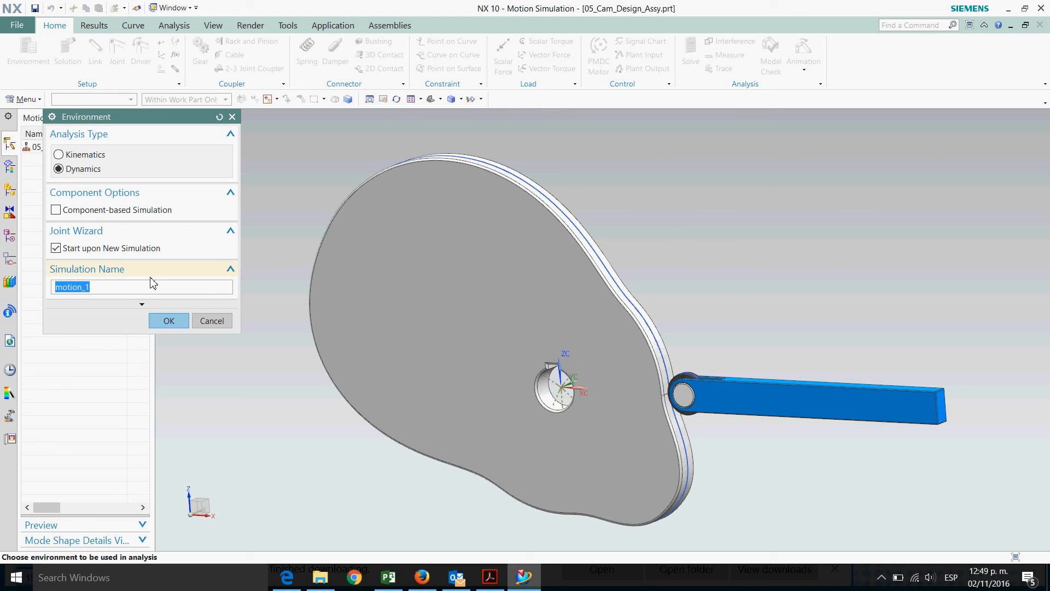
text(01_M)
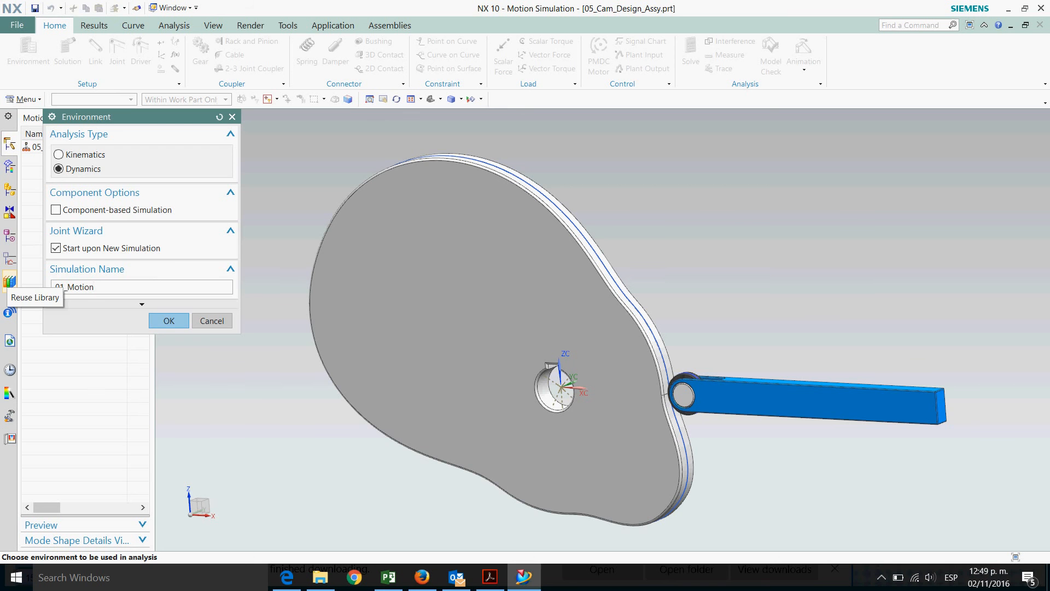
click(180, 322)
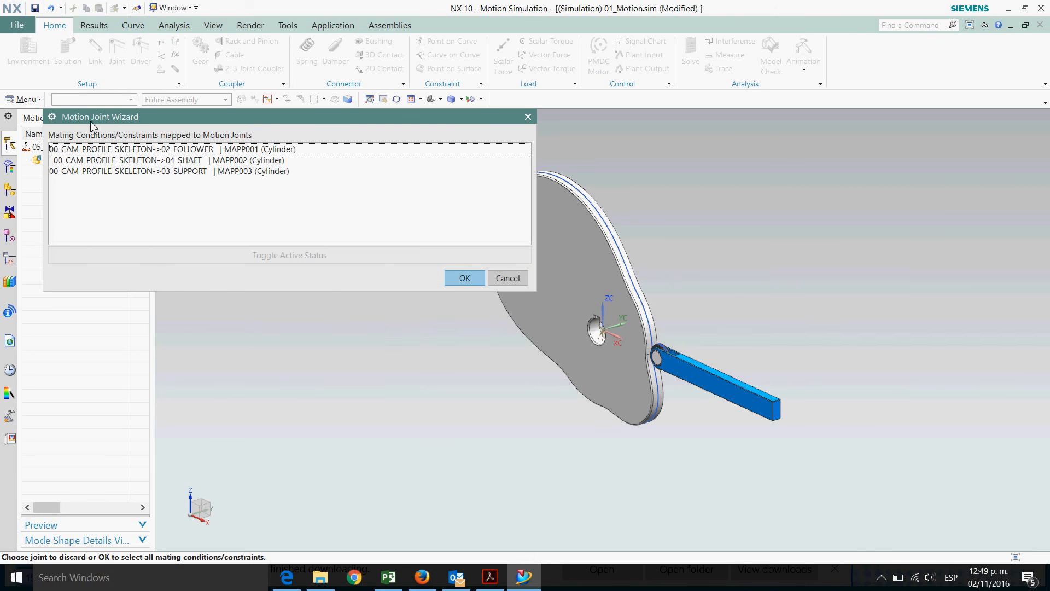
click(508, 278)
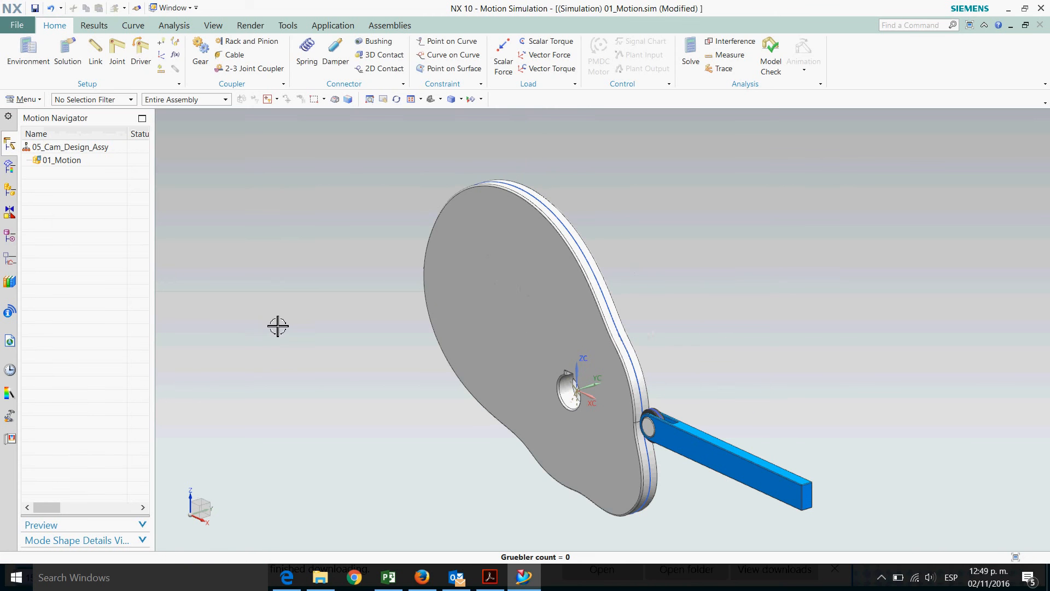
Hide all solid bodies using Show and Hide so only the skeleton sketches remain
click(481, 99)
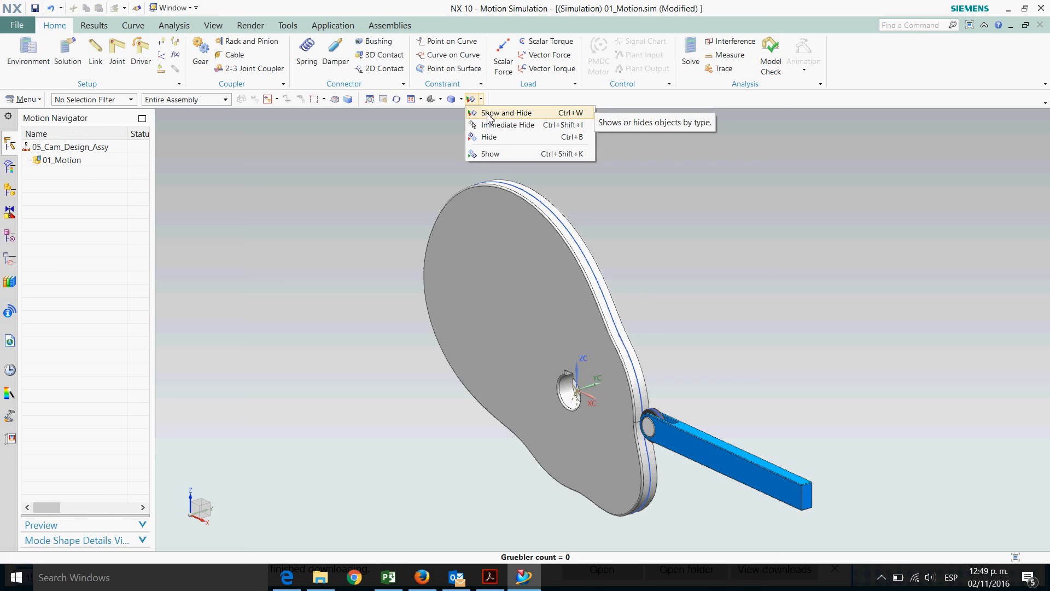
click(488, 117)
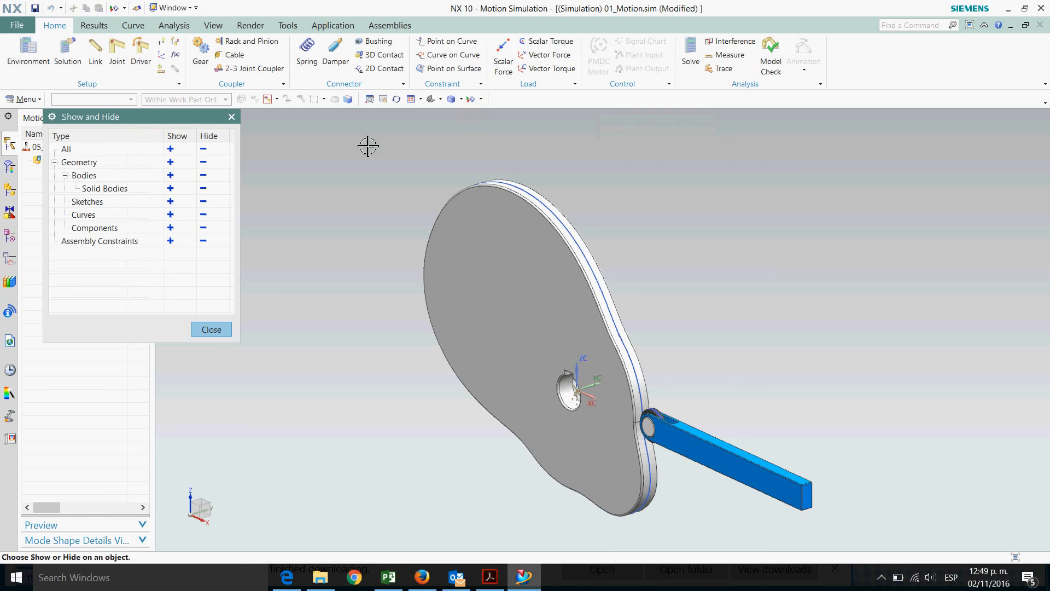
click(205, 189)
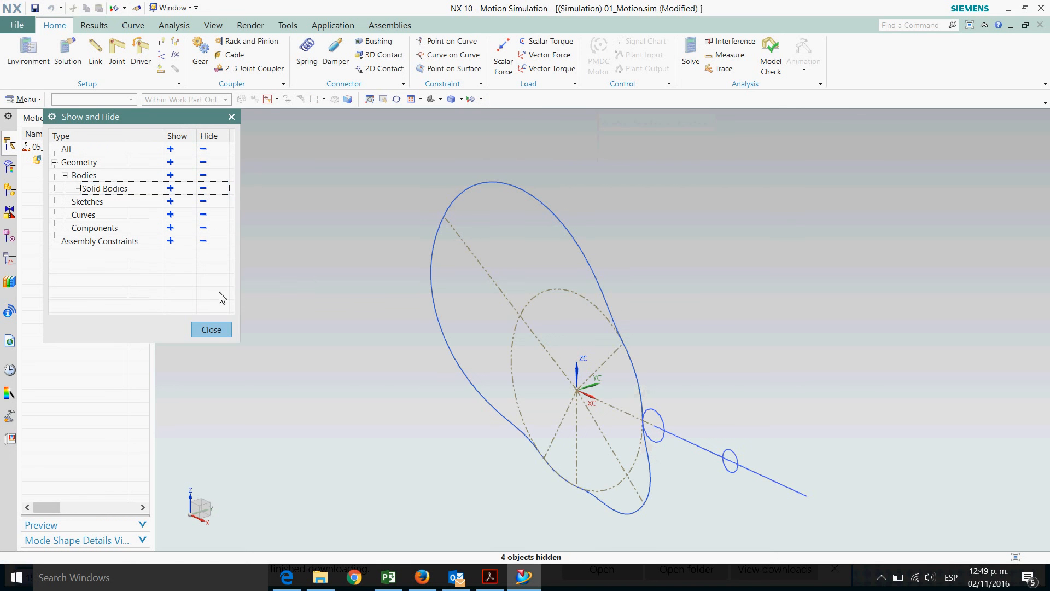
click(213, 332)
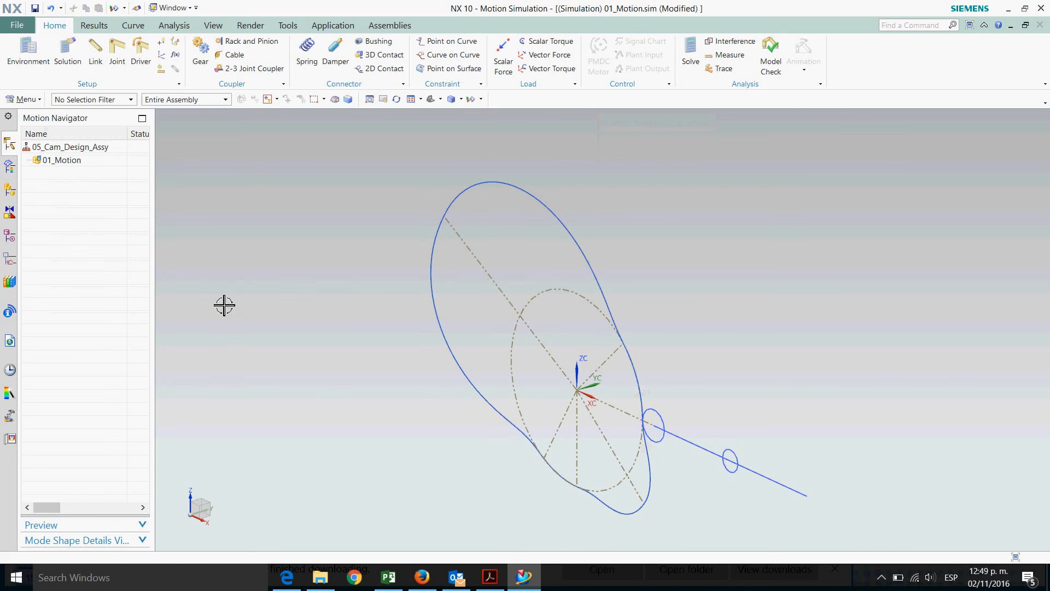
Start a Link and select the cam profile spline and its skeleton sketch lines and circle as link objects
click(97, 54)
scroll(393, 186, down, 2)
scroll(384, 288, up, 1)
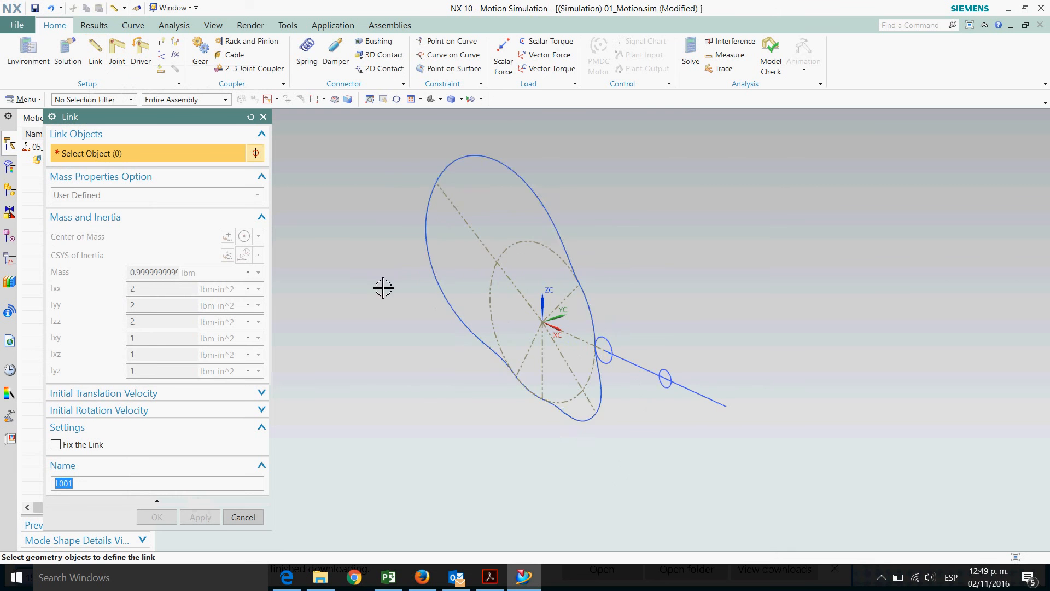
click(457, 174)
scroll(631, 214, up, 1)
click(398, 245)
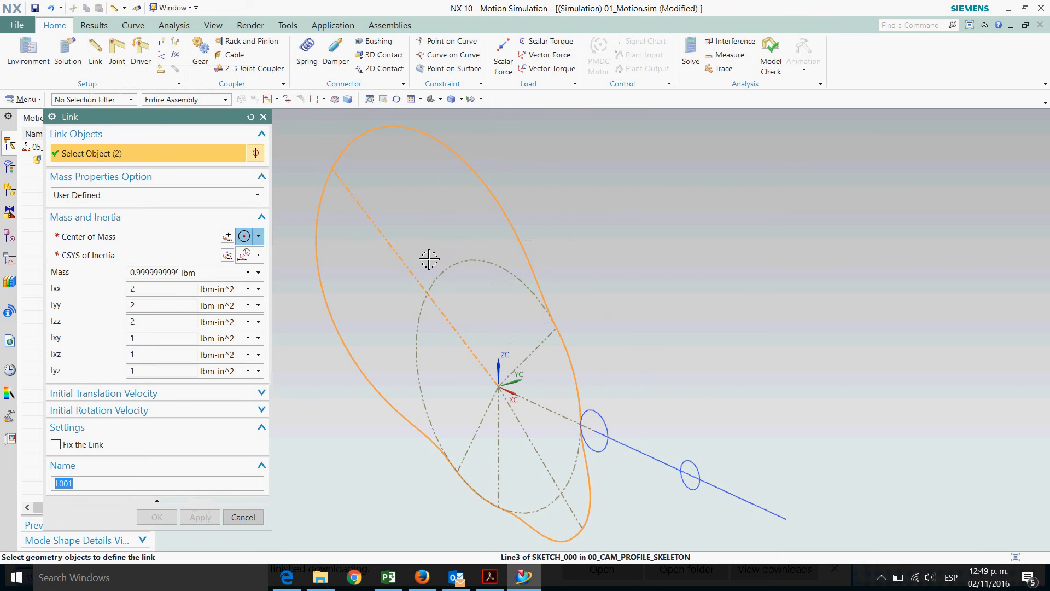
click(460, 270)
click(470, 449)
click(499, 464)
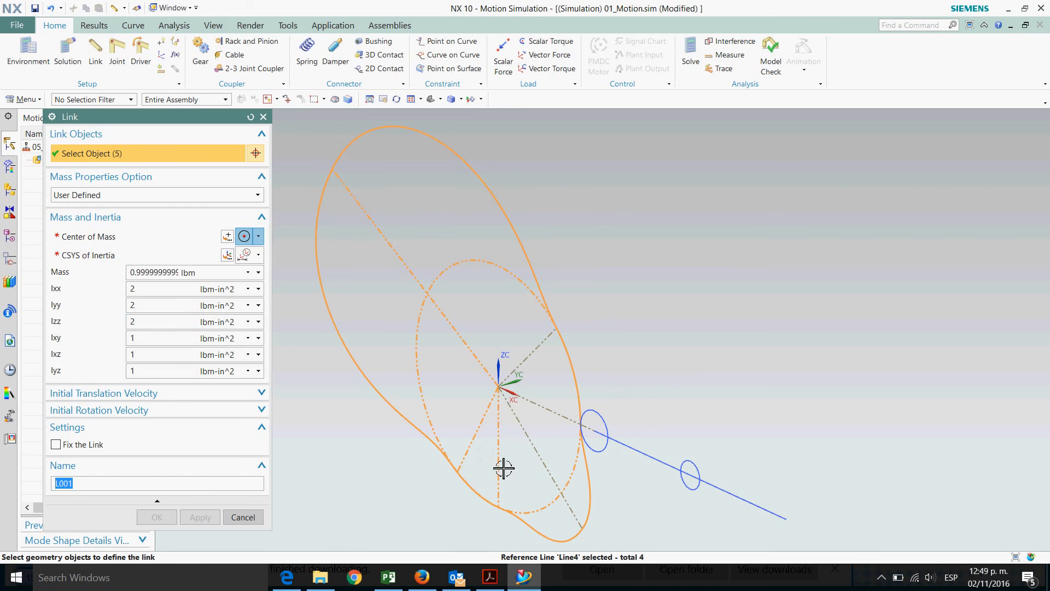
click(536, 449)
click(562, 422)
click(531, 353)
scroll(637, 279, down, 1)
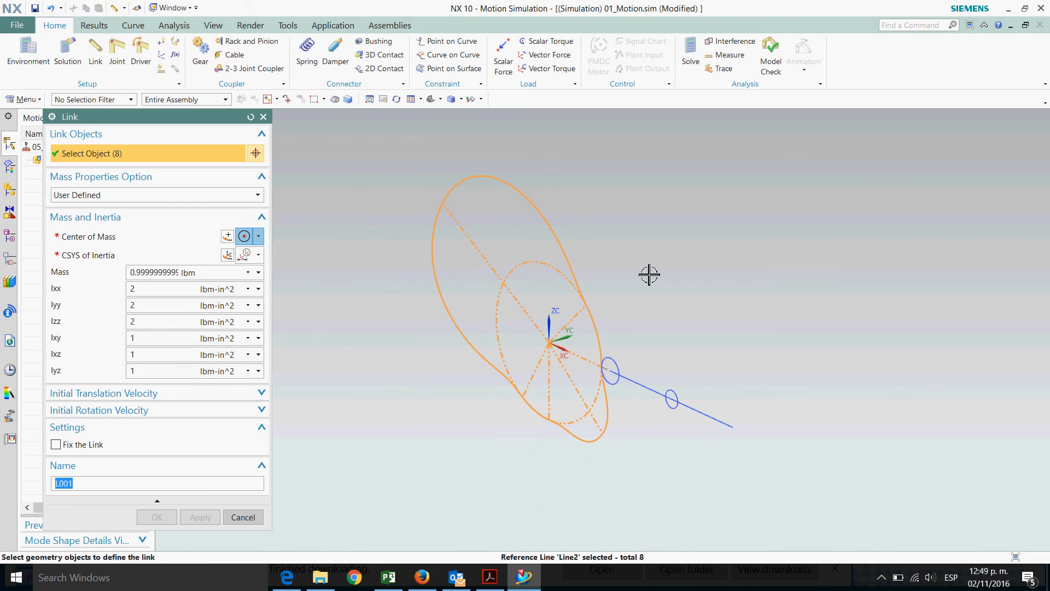
Set the link's center of mass and CSYS of inertia to the cam's base circle arc
click(113, 239)
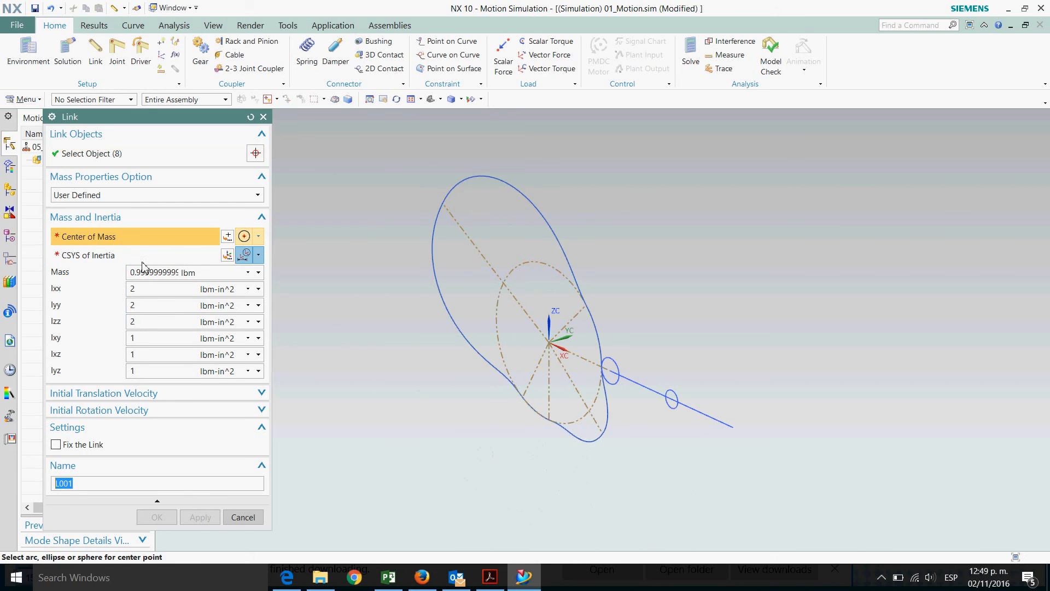
click(529, 276)
click(258, 255)
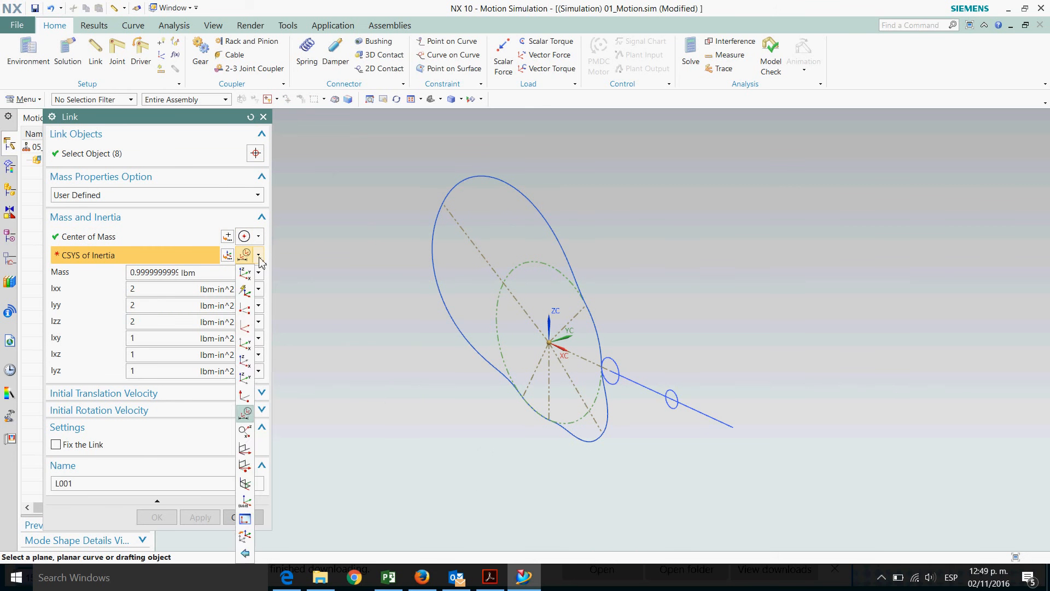
click(247, 412)
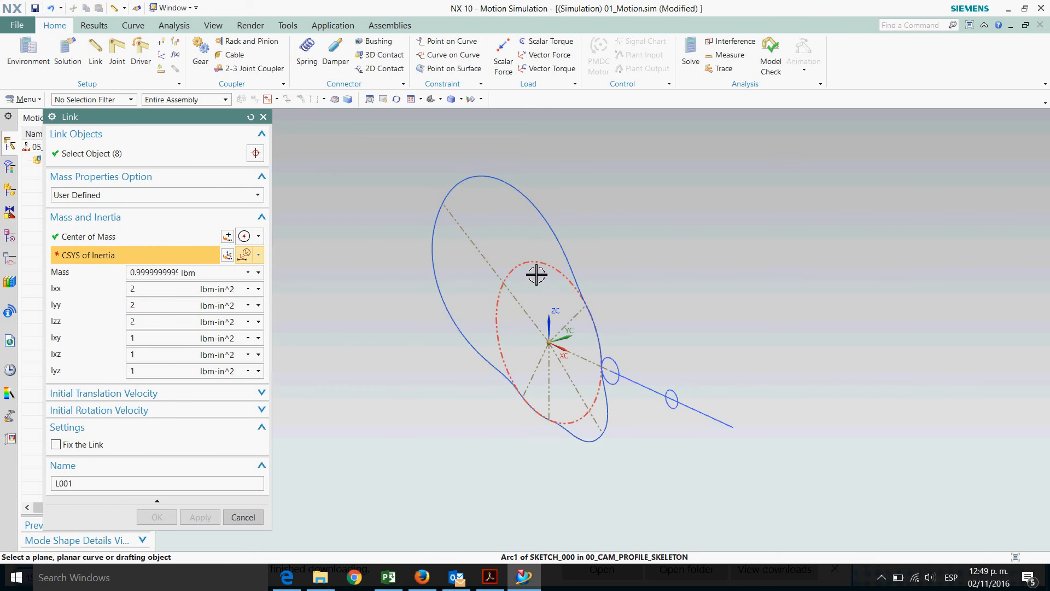
click(536, 275)
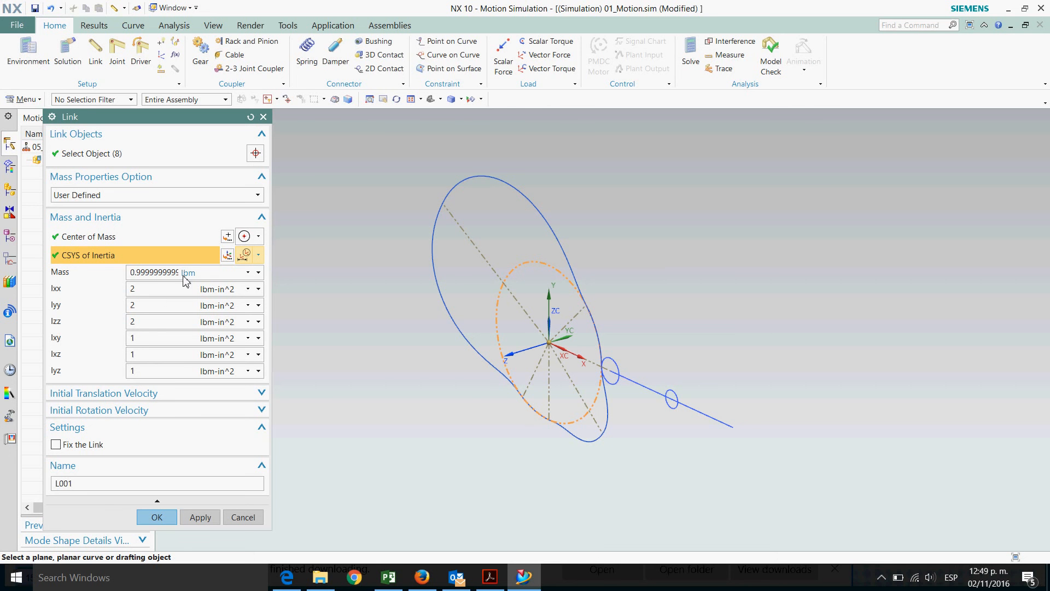
Set the link mass to 1 lbm, name it 01_Cam, and apply
double_click(138, 277)
text(1)
text(01)
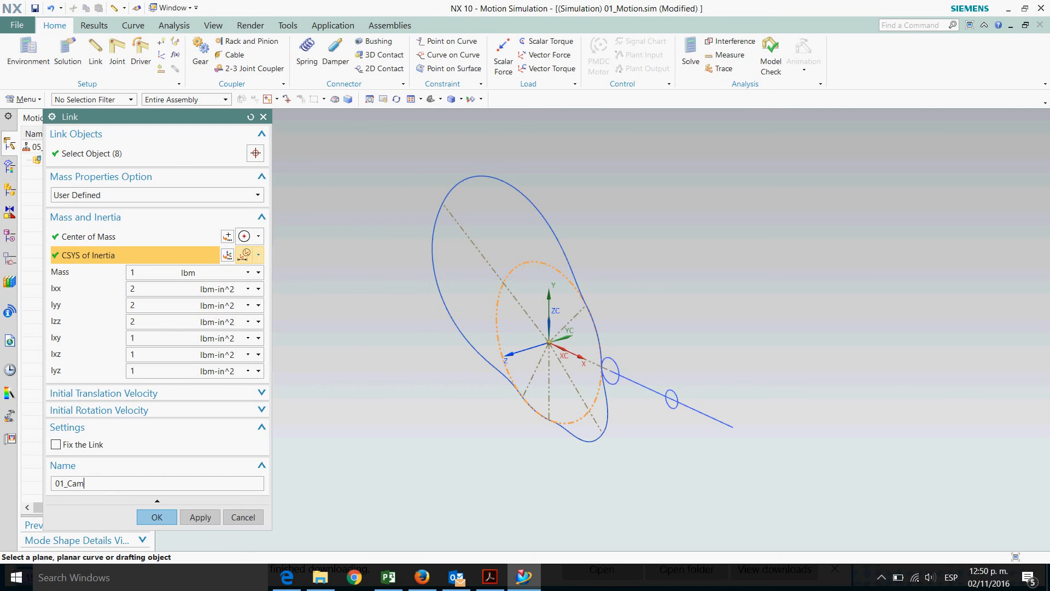
click(200, 517)
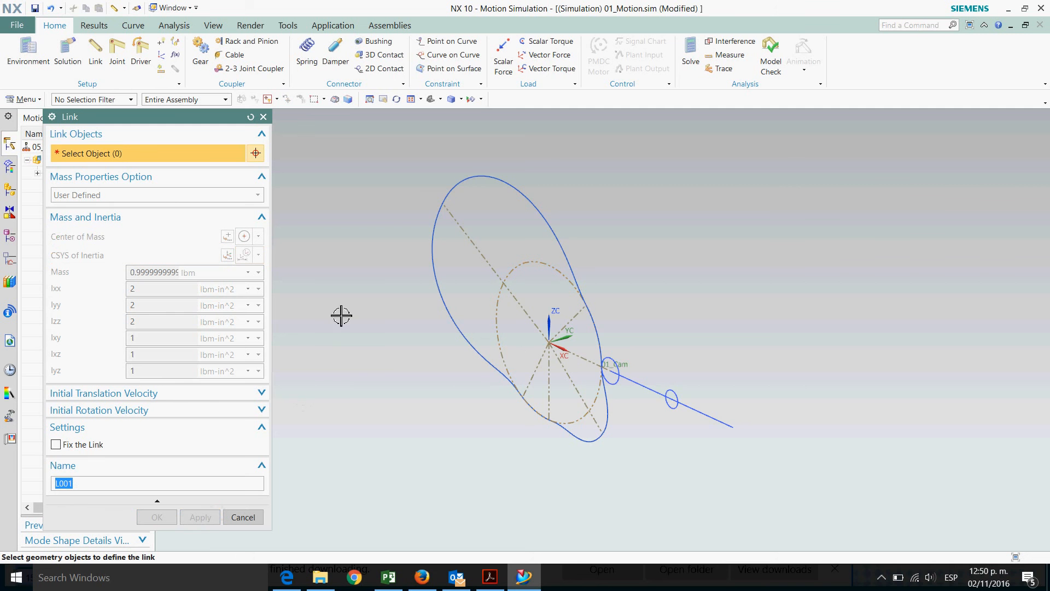
Select the follower's two circles and centerline as objects for a new link
scroll(671, 438, up, 4)
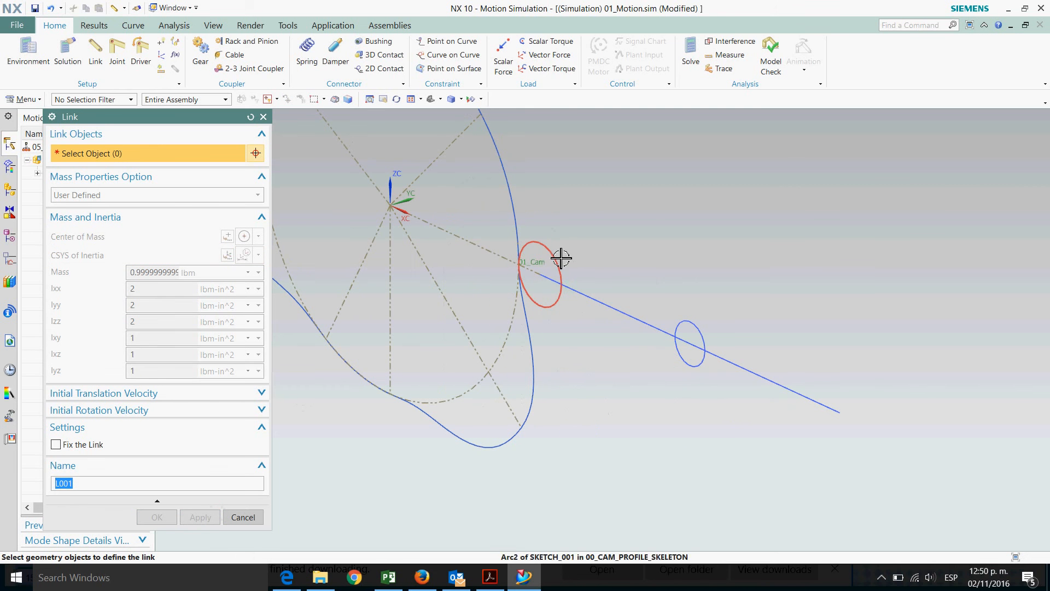
click(563, 259)
click(635, 320)
click(695, 328)
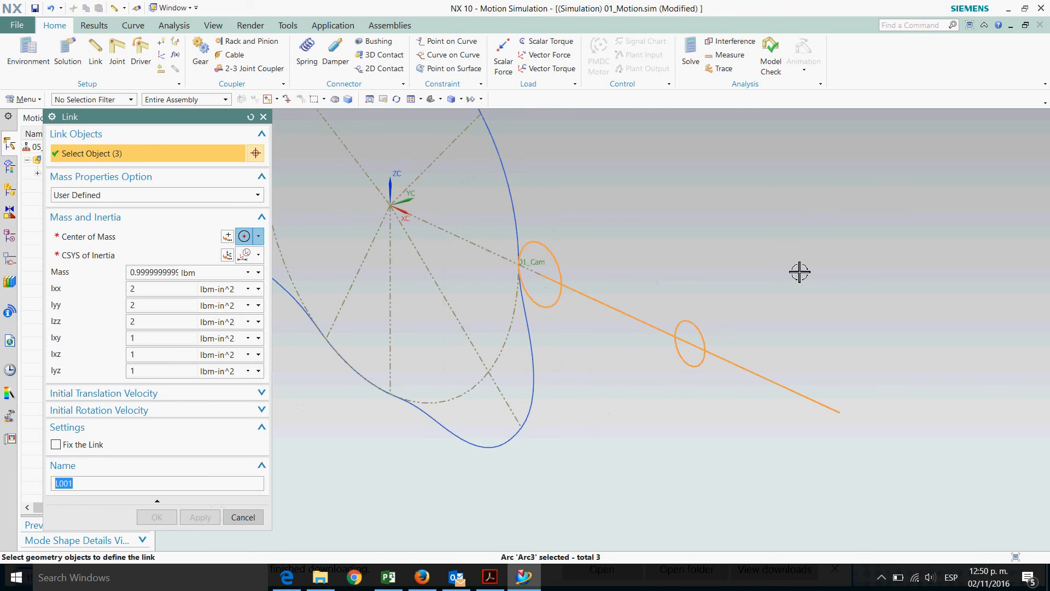
Set the follower link's center of mass and CSYS of inertia to its outer circle arc
click(134, 241)
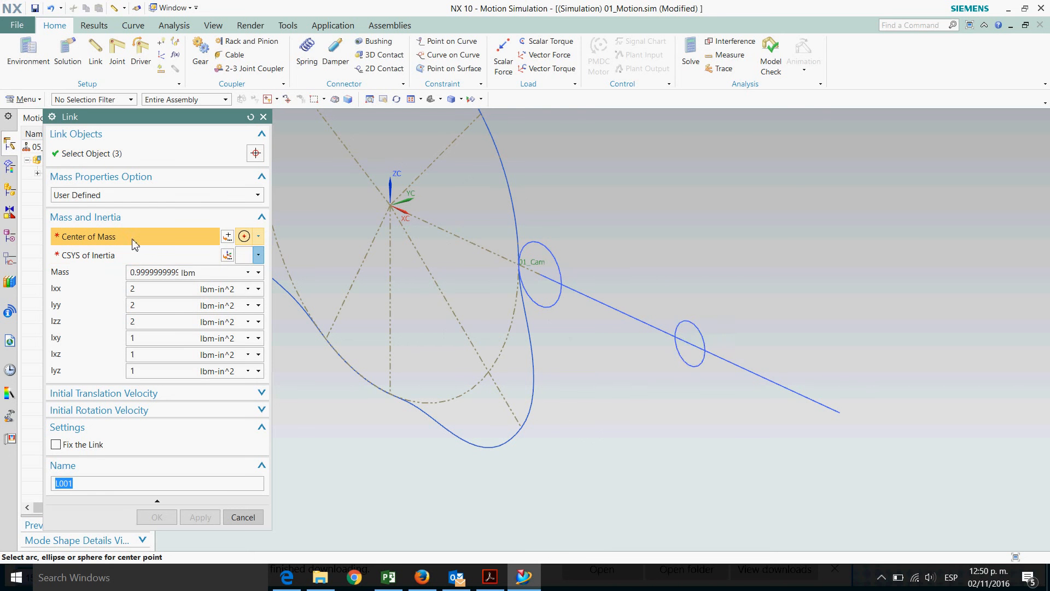
click(694, 330)
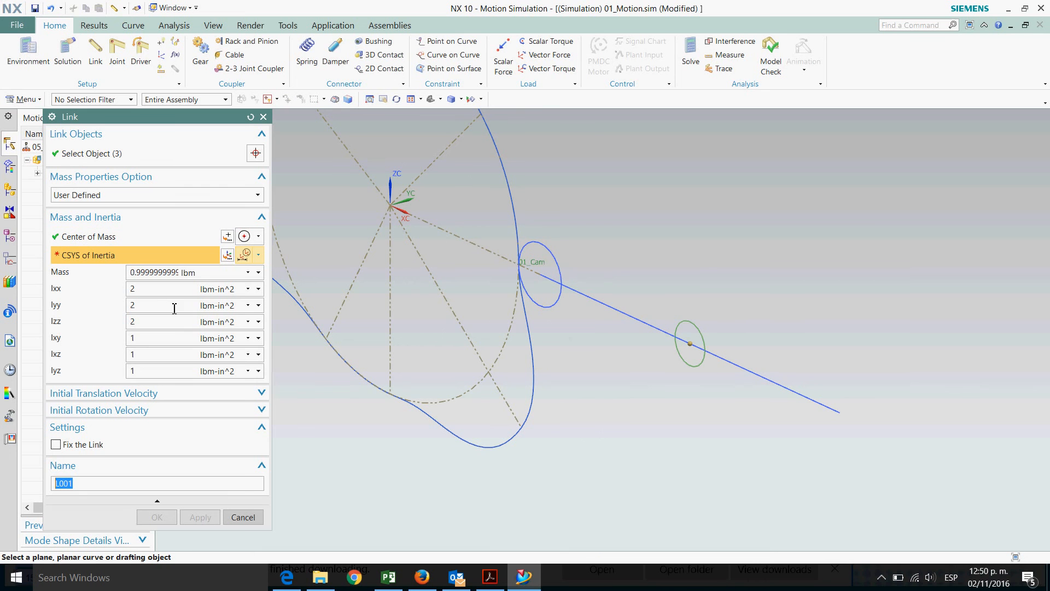
click(693, 332)
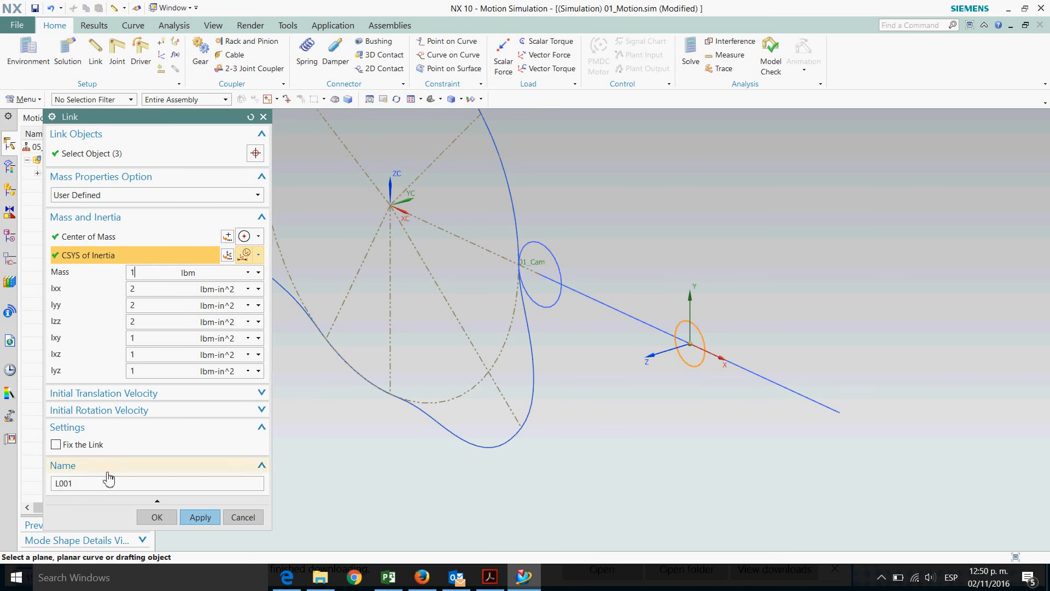
Name the follower link 02_Follower, apply it, and close the Link dialog
double_click(65, 483)
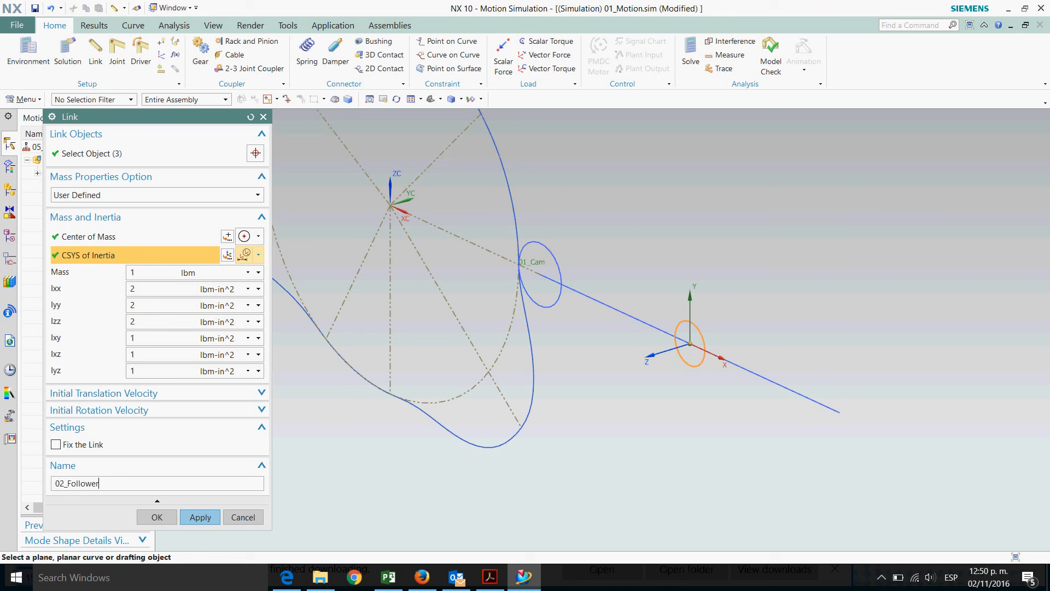
click(198, 517)
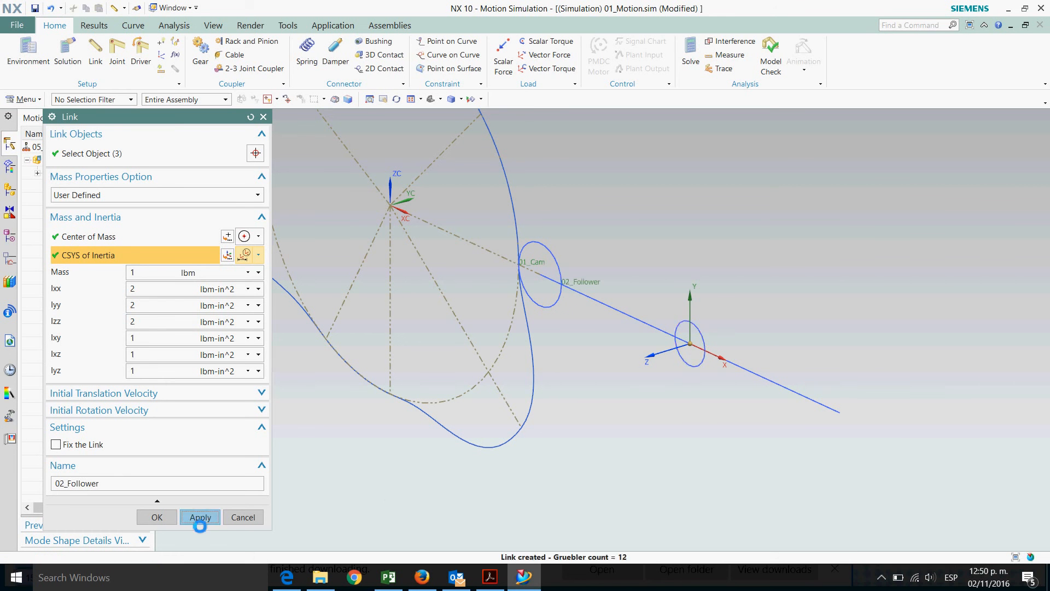
scroll(690, 331, down, 1)
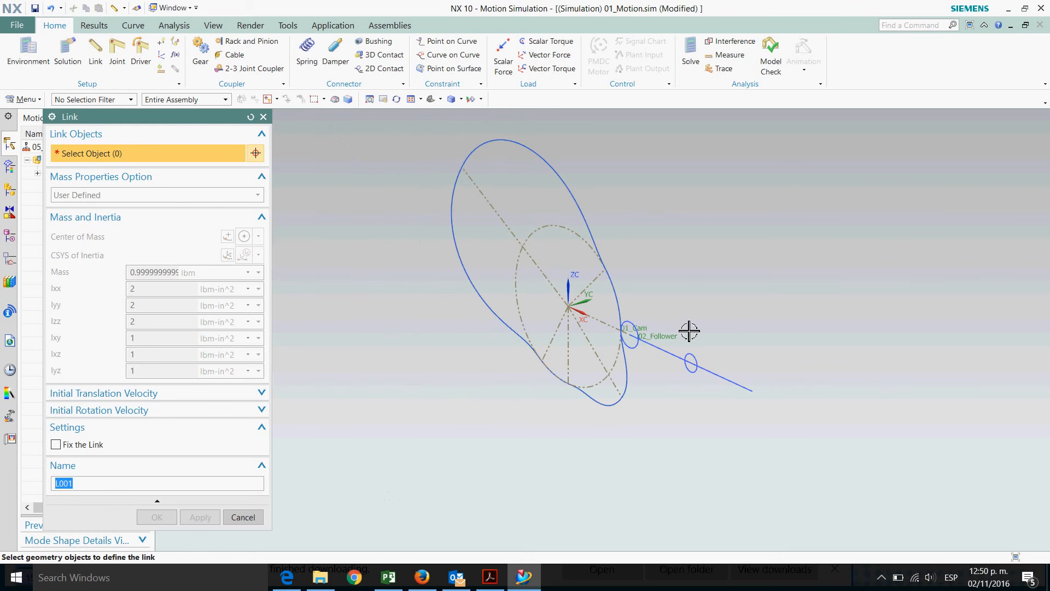
click(243, 518)
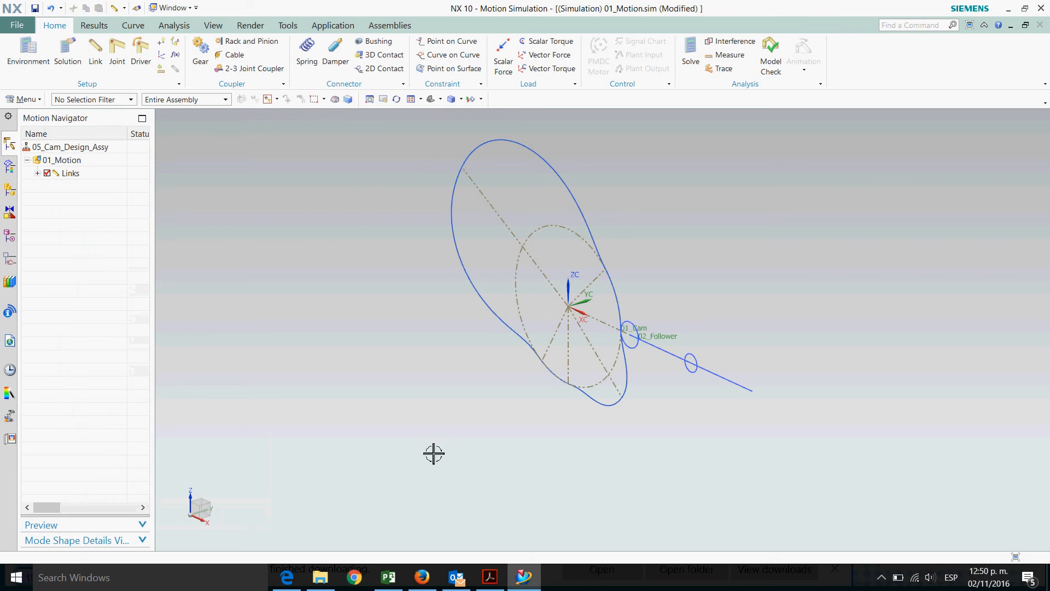
Create a revolute joint on the cam link at its base circle arc and reverse the joint's vector direction
scroll(408, 139, up, 1)
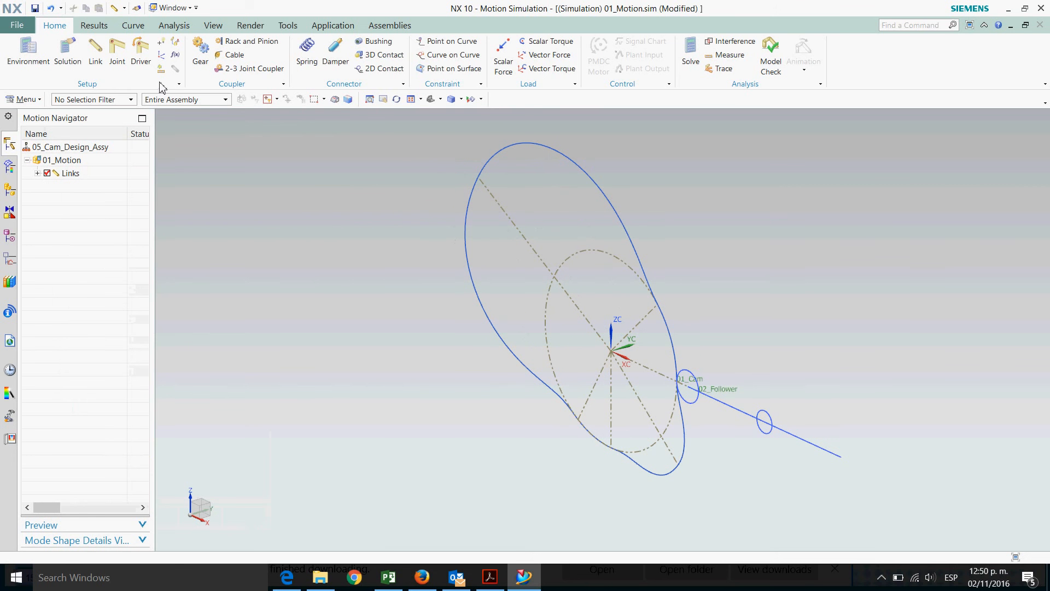
click(117, 60)
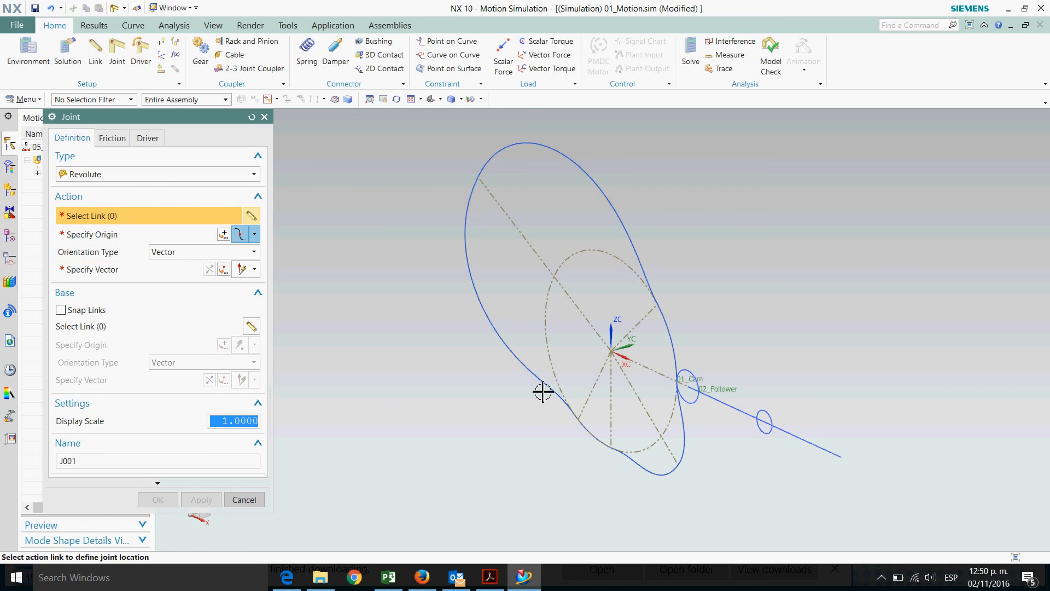
click(601, 256)
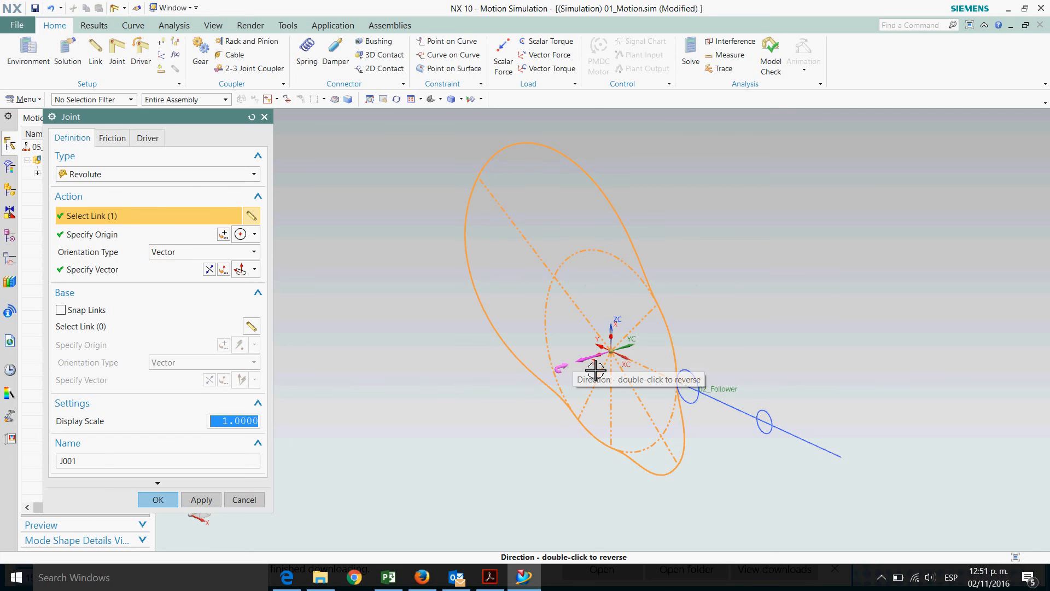
click(209, 270)
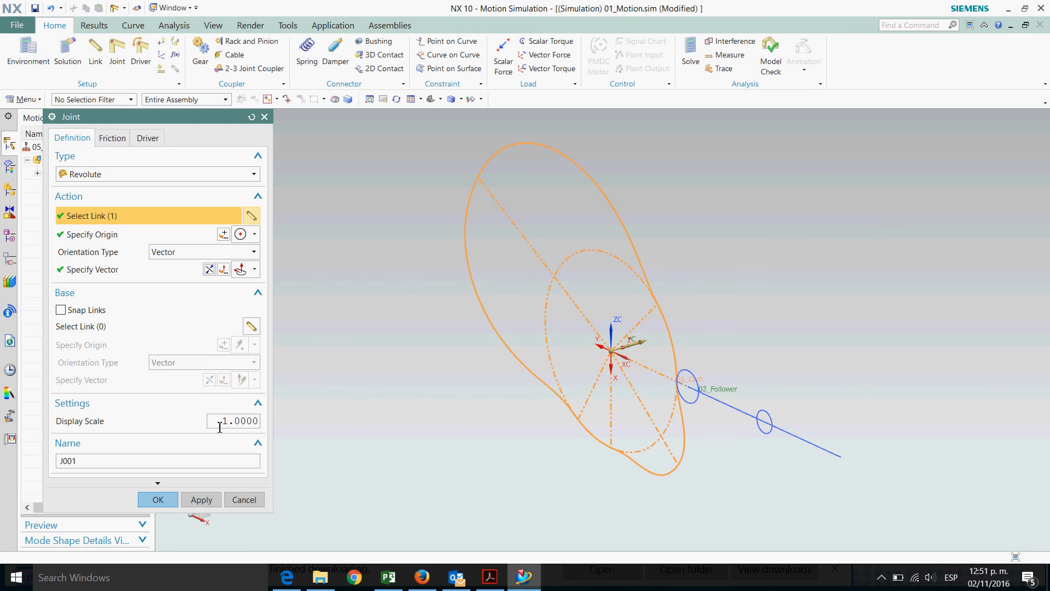
Set the revolute joint's display scale to 3 and name it 01_Rev_Cam
drag(219, 428, 378, 427)
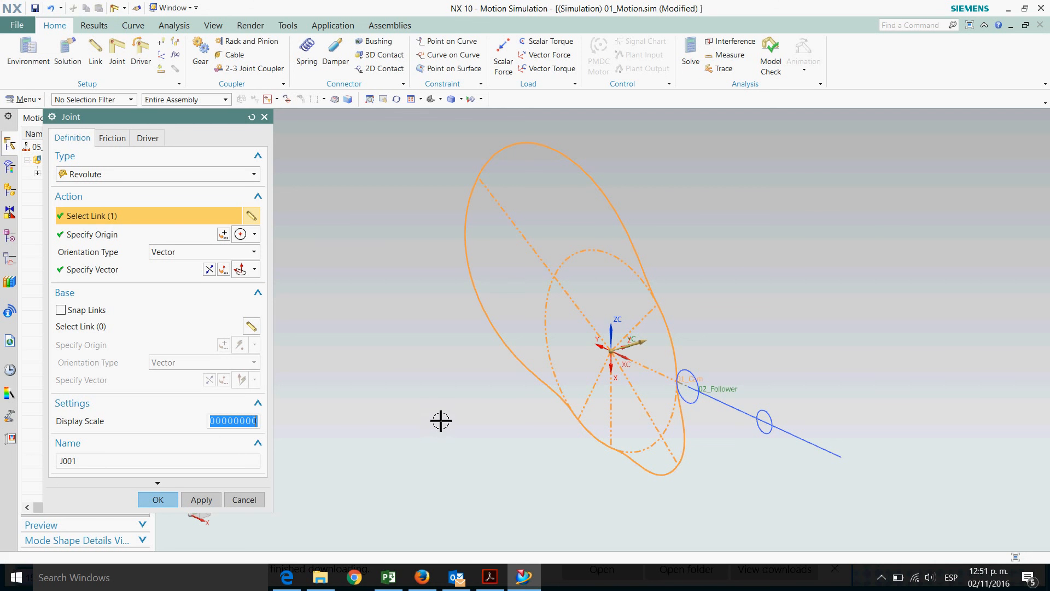
text(3)
double_click(80, 460)
text(01)
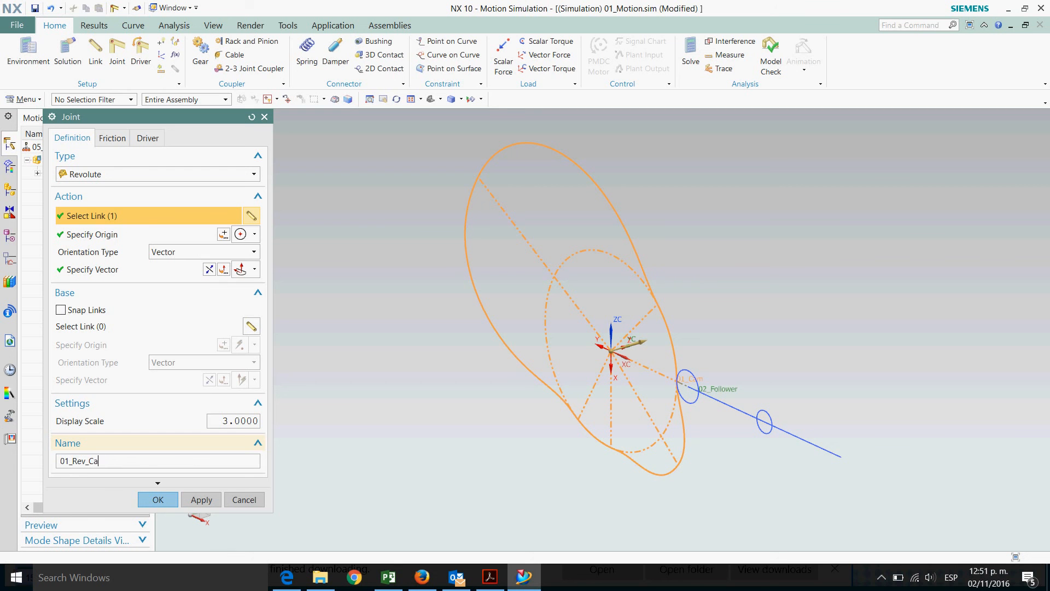
Give the cam joint a Constant rotation driver with an initial velocity of 0.5 rev/sec, checking the problem PDF, and confirm
click(151, 139)
click(160, 175)
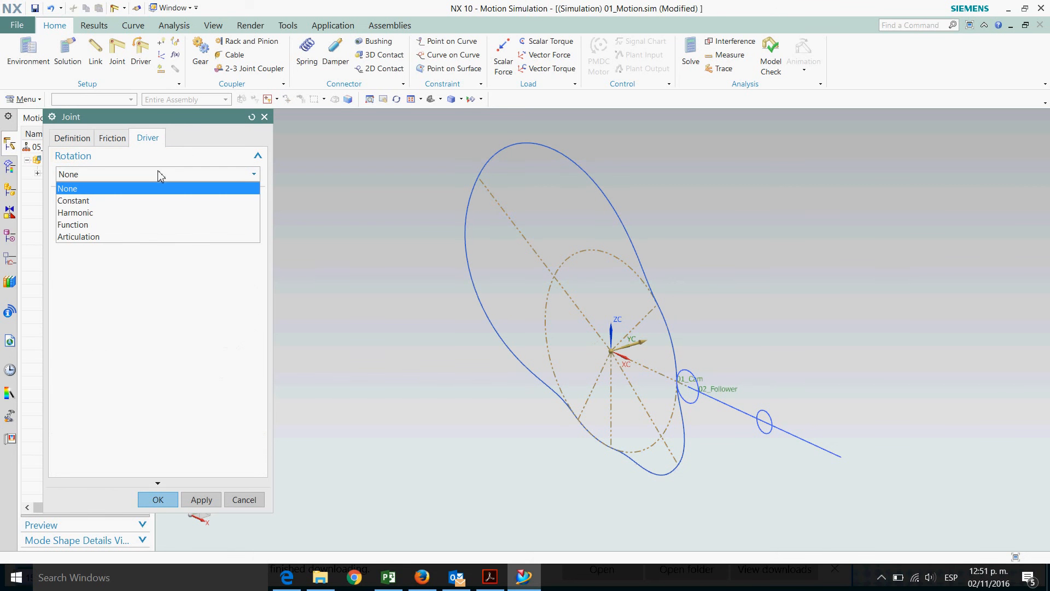
click(107, 203)
click(490, 581)
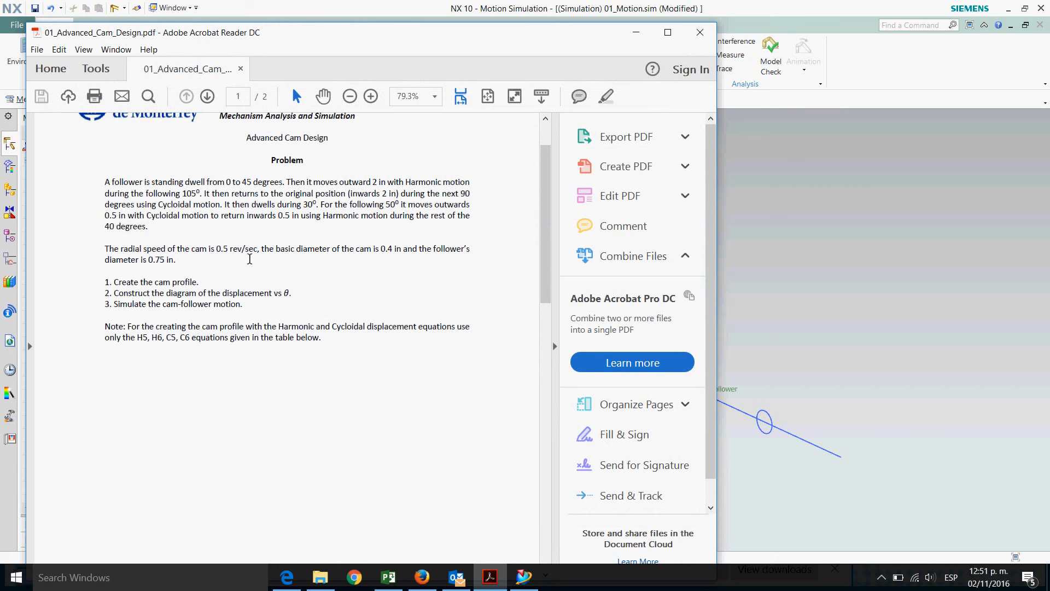
click(635, 33)
click(130, 206)
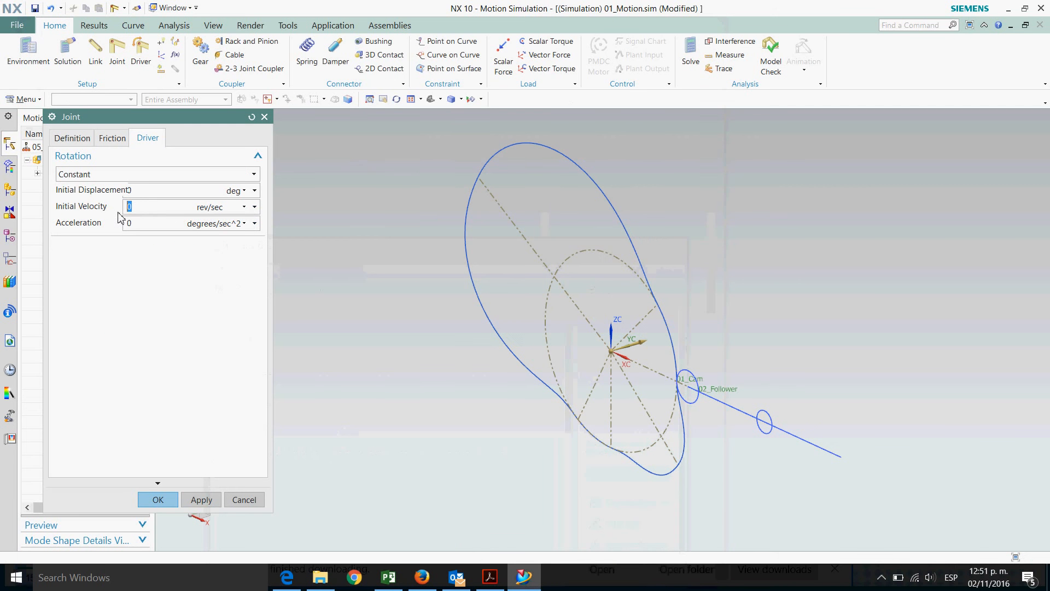
click(175, 506)
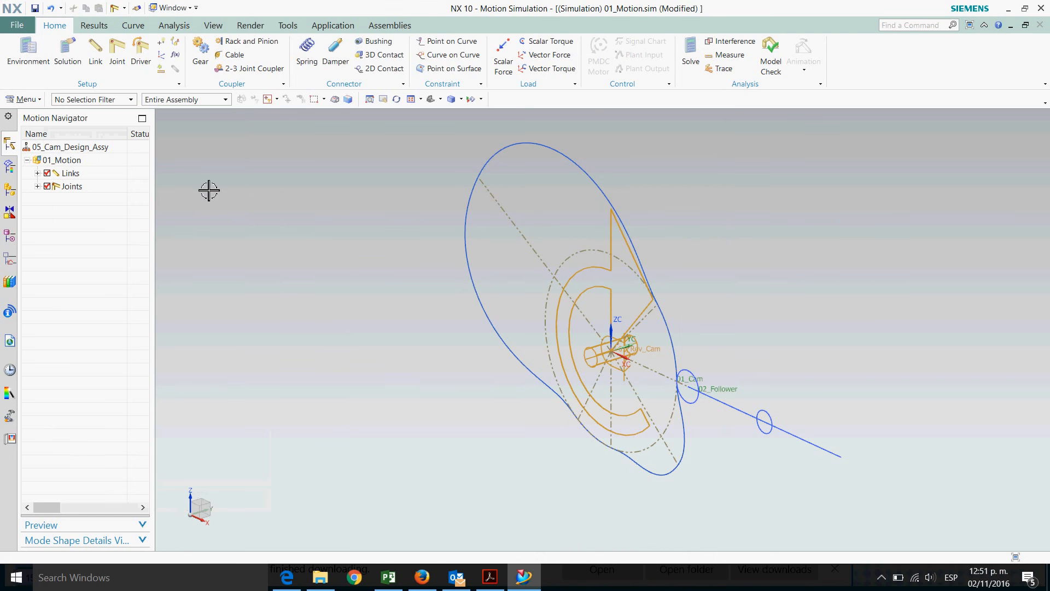
Start a slider joint and select the follower link at its outer circle
click(120, 60)
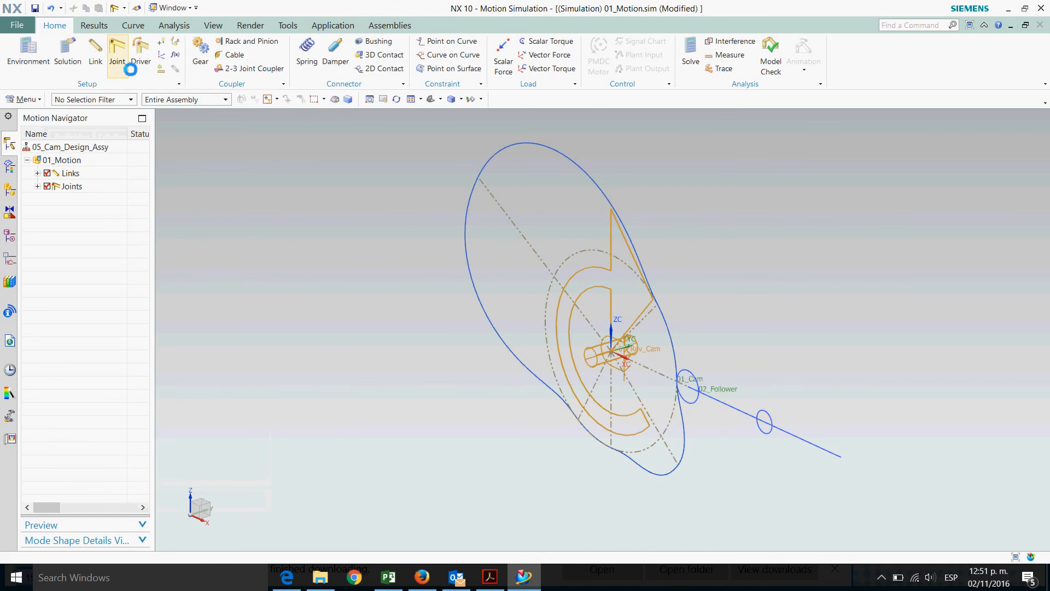
click(99, 174)
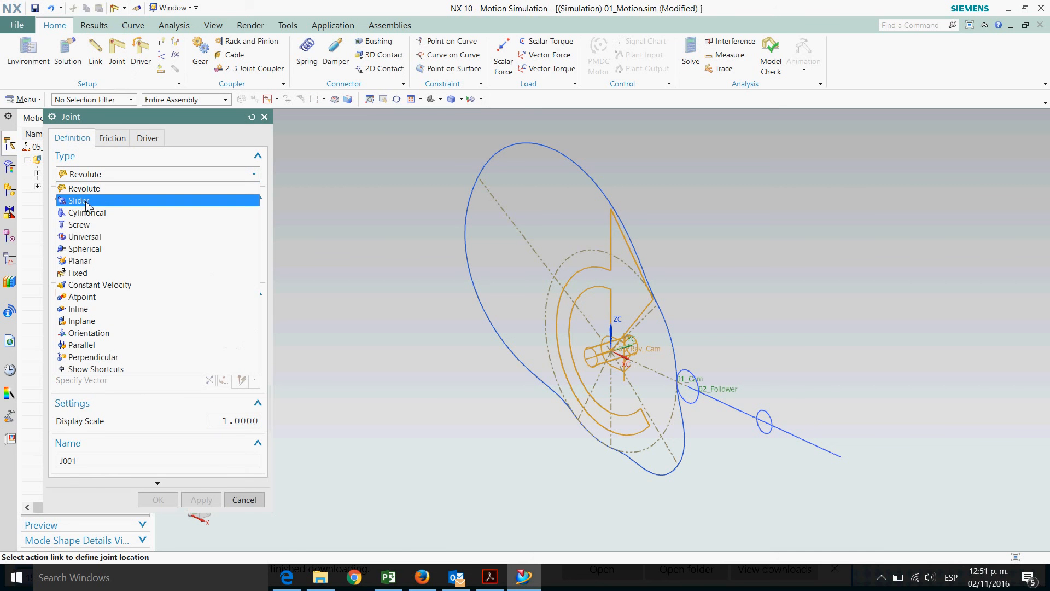
click(85, 204)
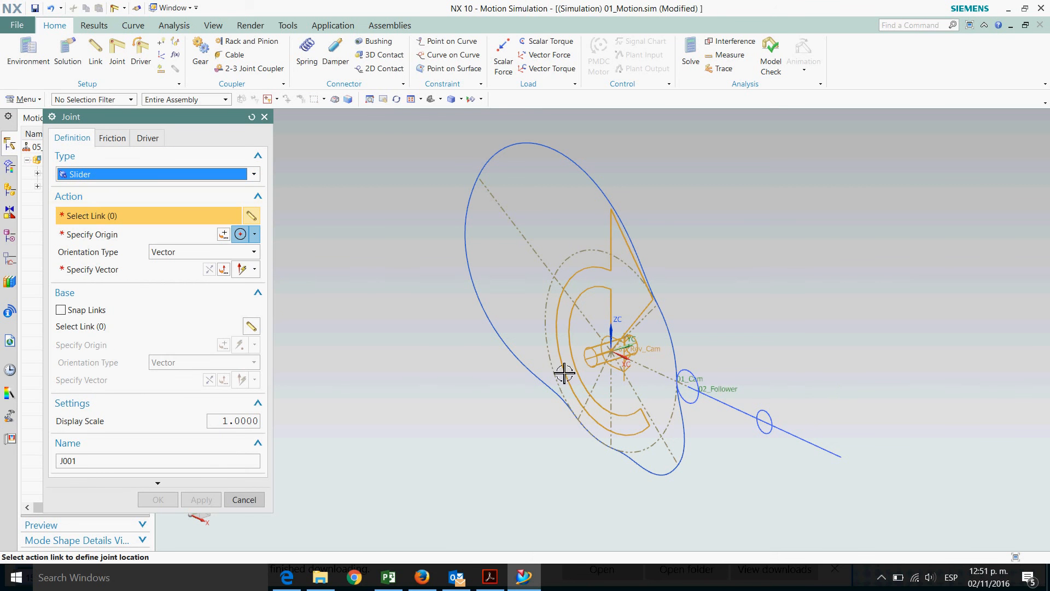
scroll(805, 472, up, 4)
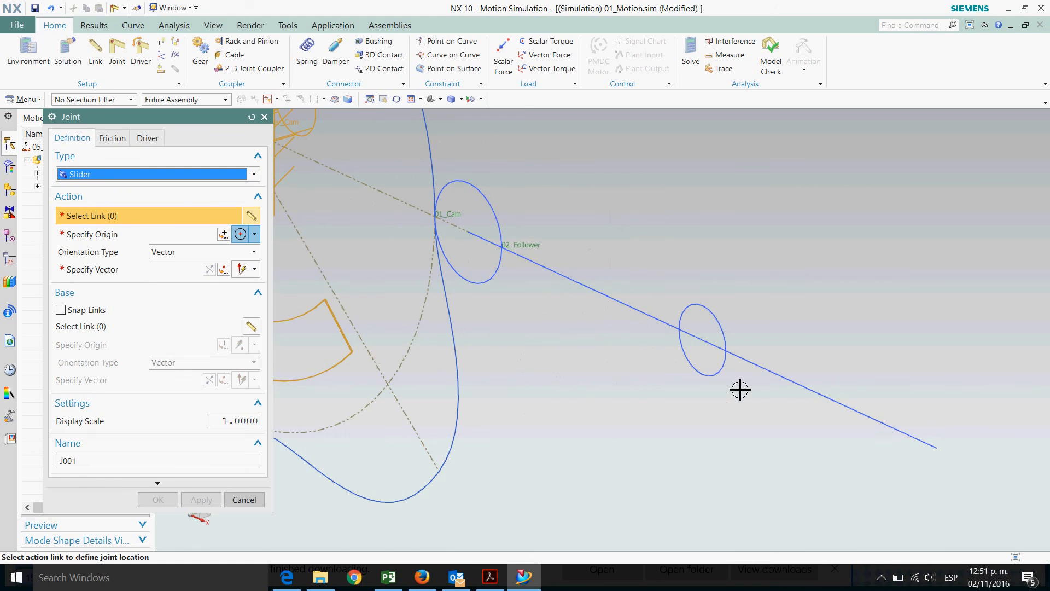
click(700, 344)
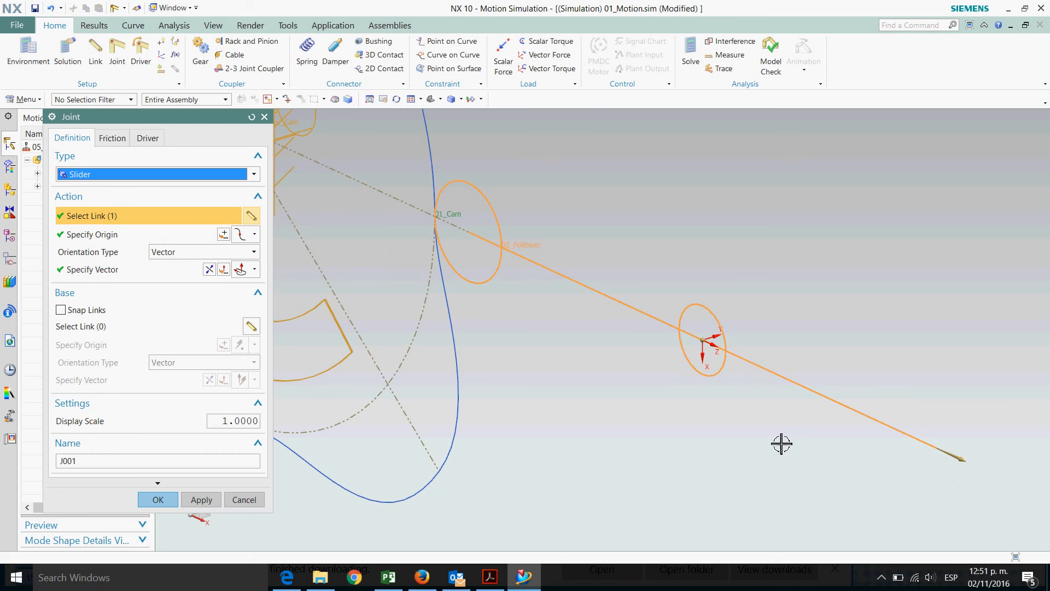
scroll(790, 458, down, 1)
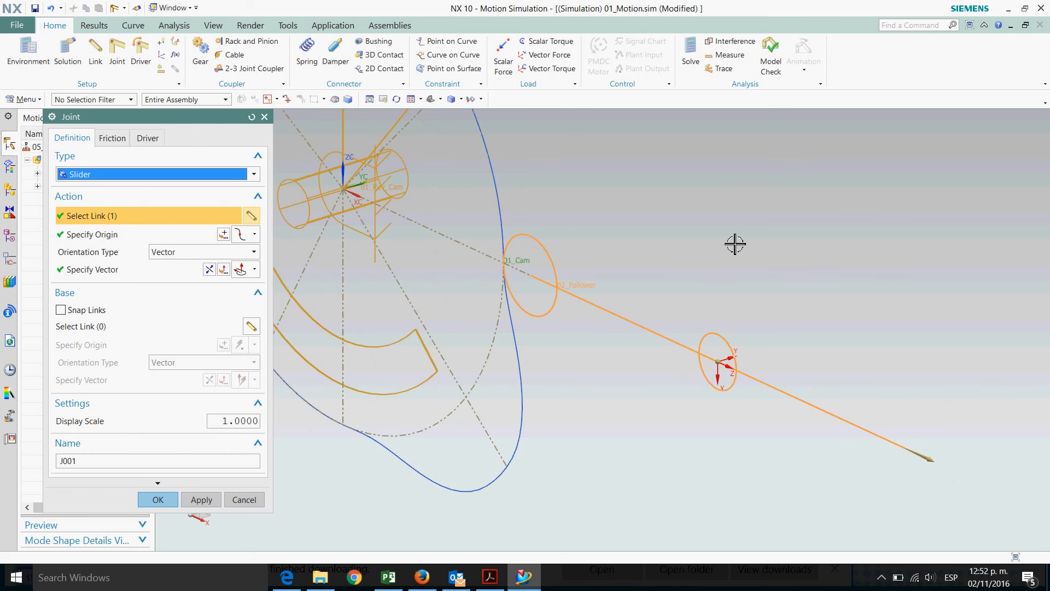
scroll(806, 247, down, 1)
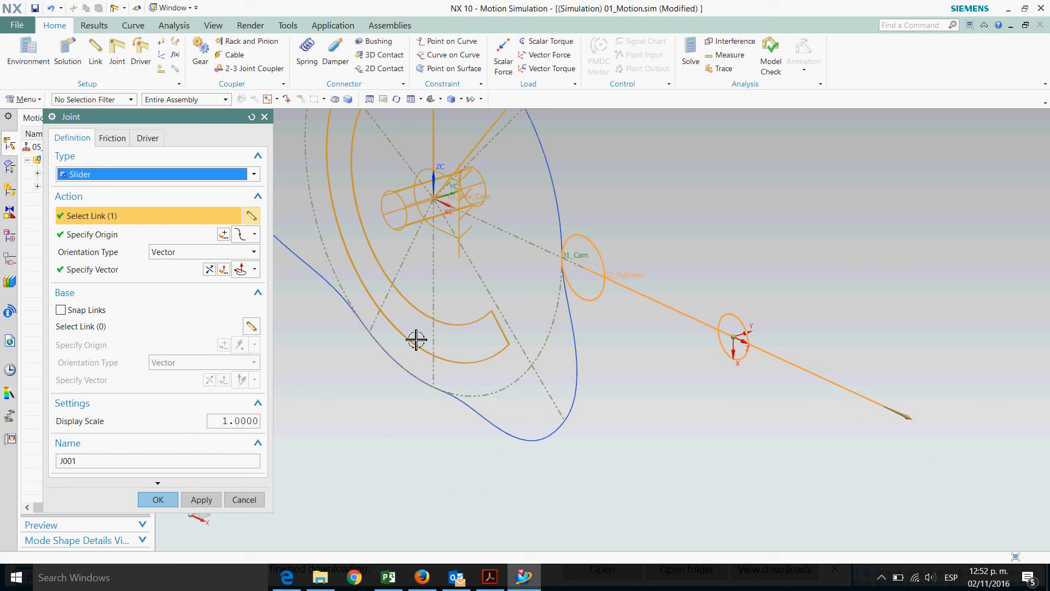
Name the slider joint 02_Sld_Follower and confirm it
click(218, 421)
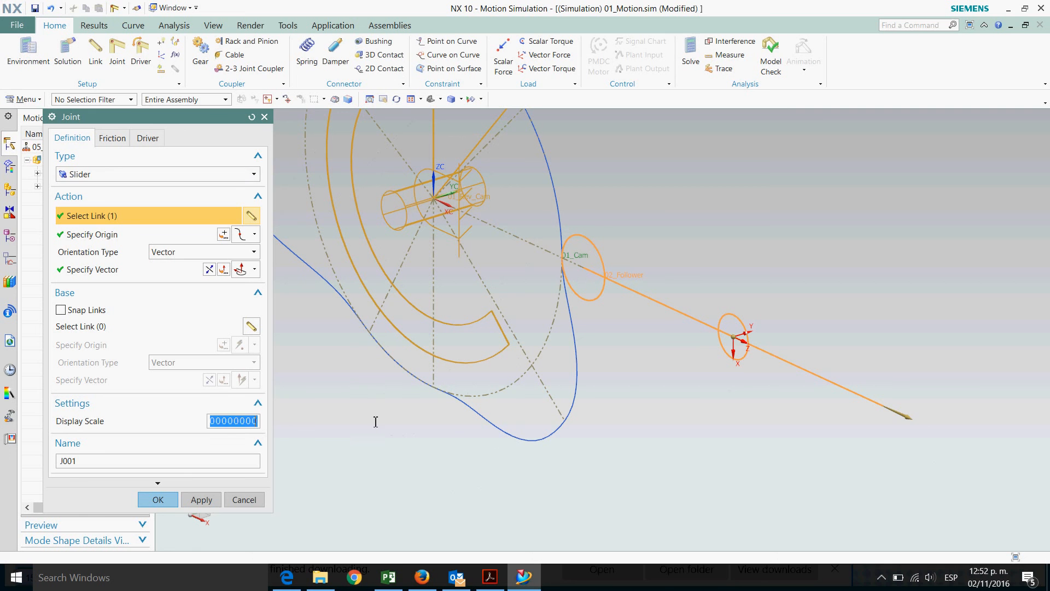
click(98, 465)
double_click(99, 465)
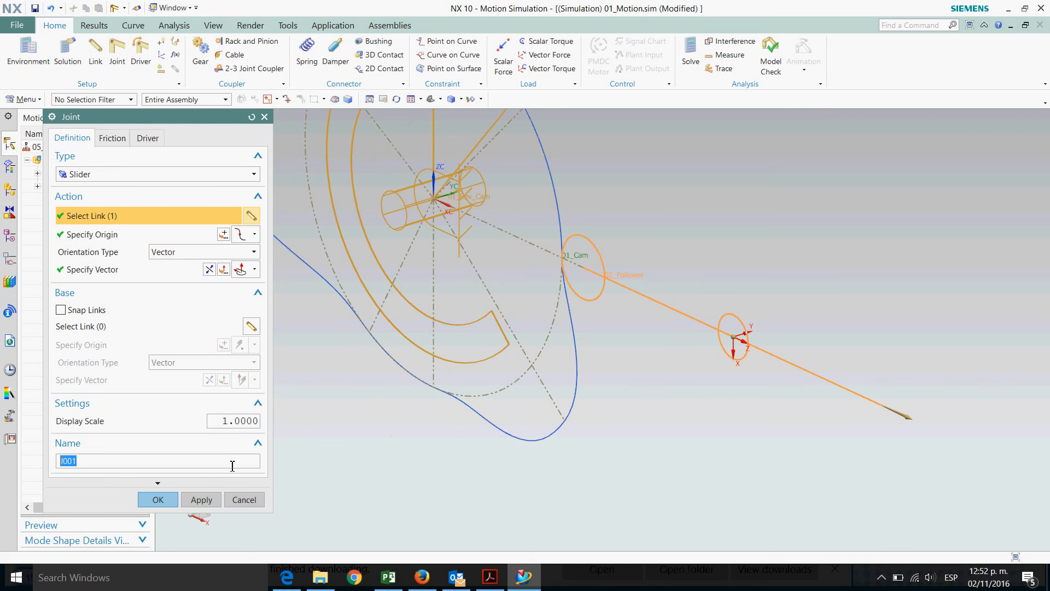
text(02_Follower)
click(153, 500)
click(525, 305)
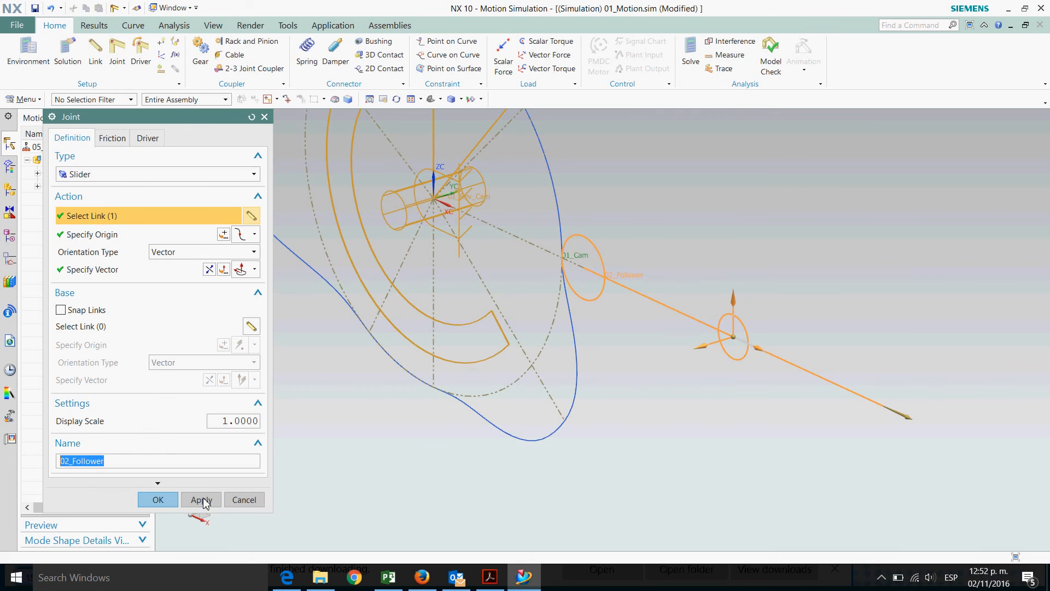
click(81, 466)
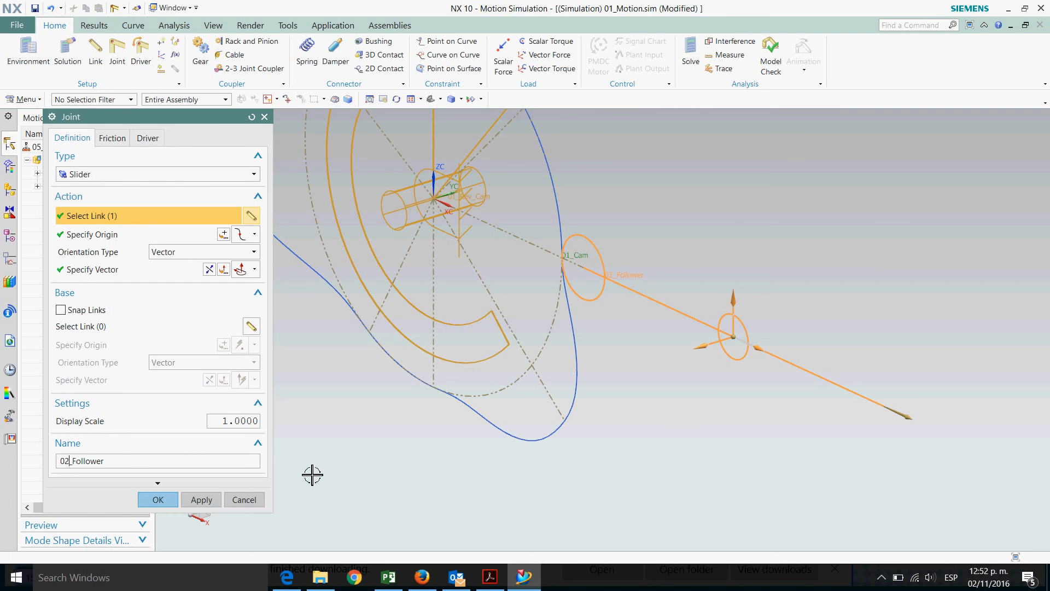
text(Sld_)
click(157, 501)
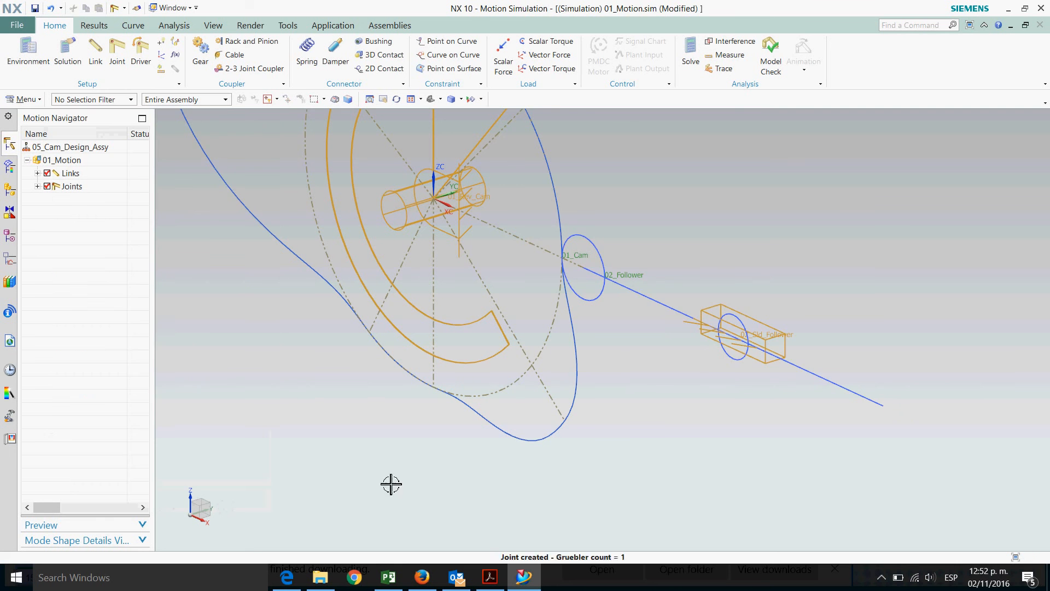
Create a Curve on Curve constraint between the cam profile spline and the follower's circle arc
scroll(672, 504, up, 2)
scroll(671, 504, down, 2)
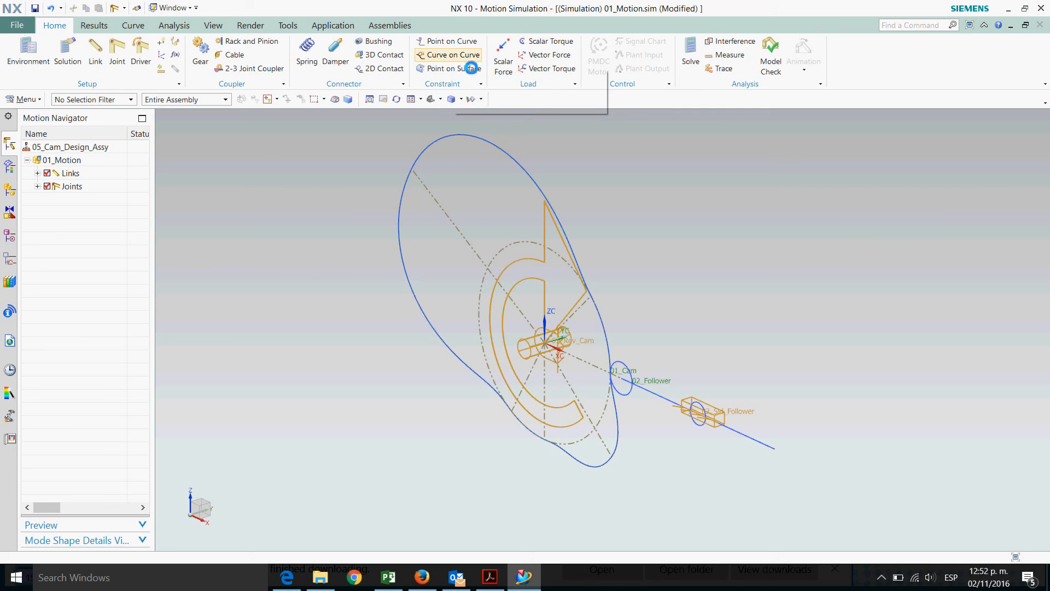
click(463, 55)
scroll(645, 458, up, 1)
scroll(645, 458, up, 1)
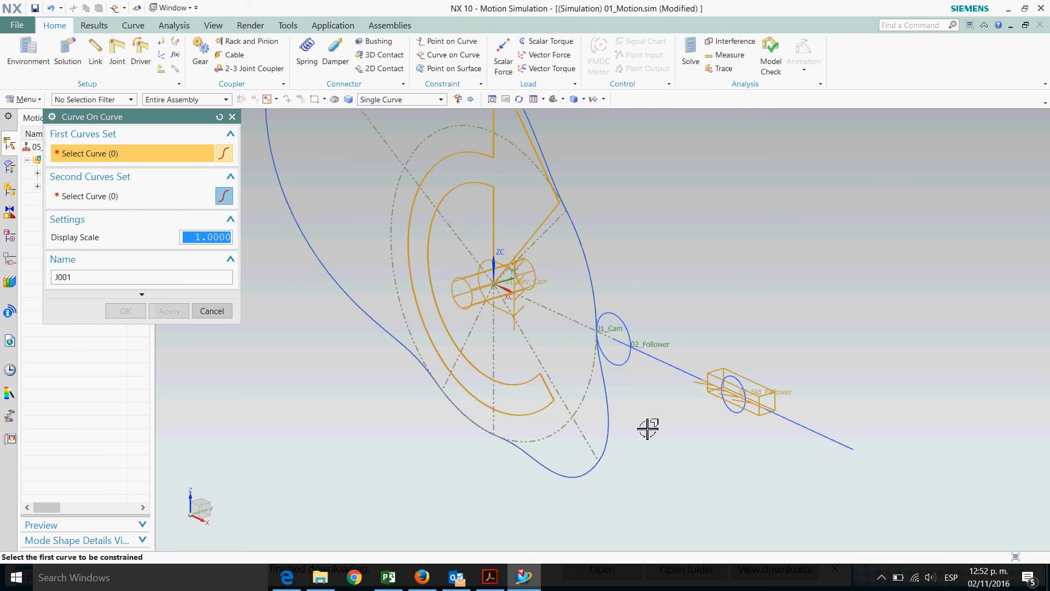
click(618, 408)
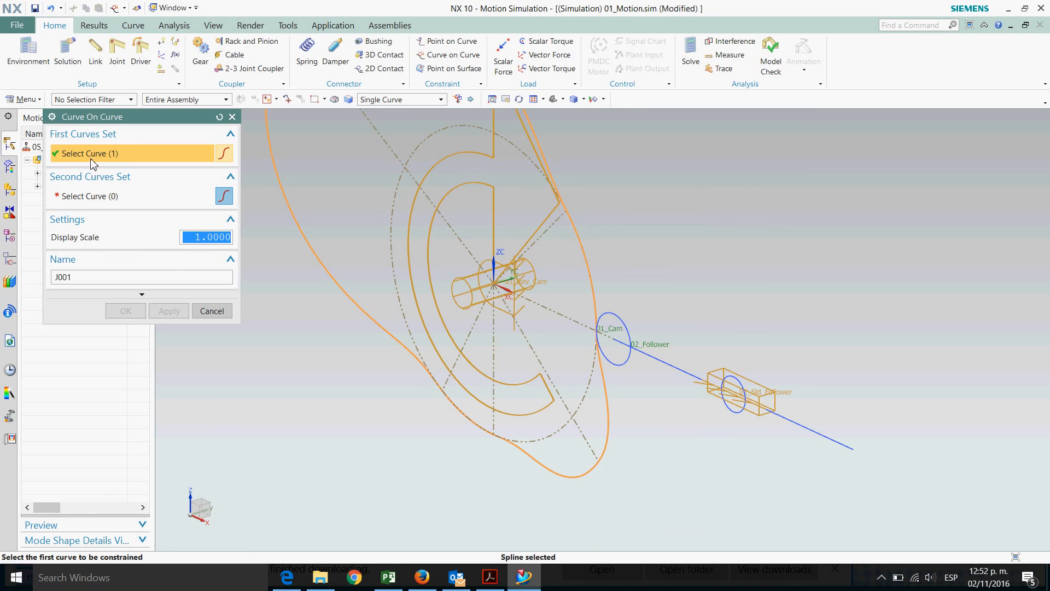
click(80, 198)
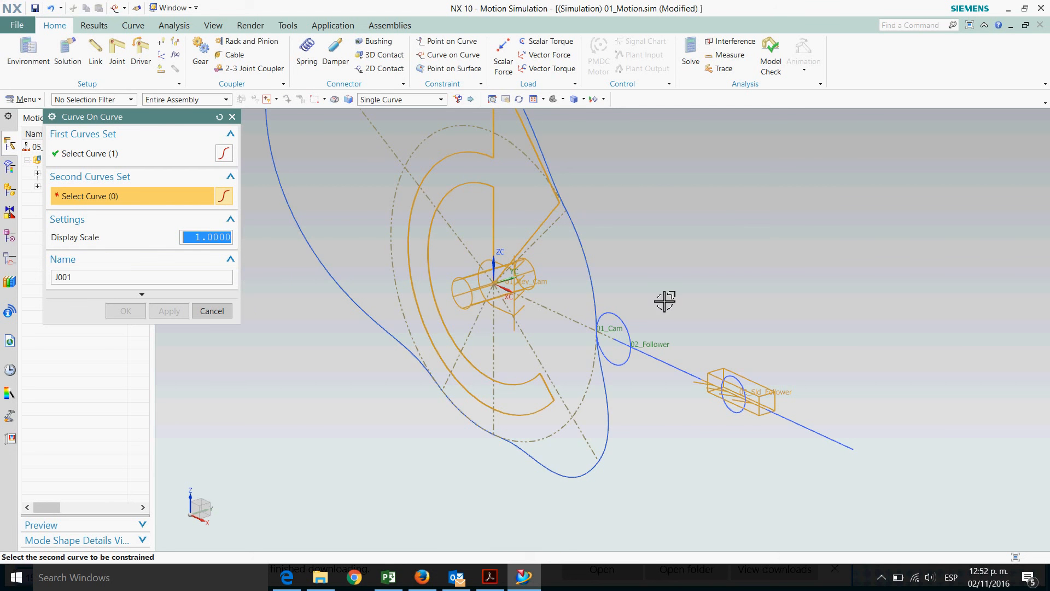
scroll(662, 301, up, 2)
click(598, 333)
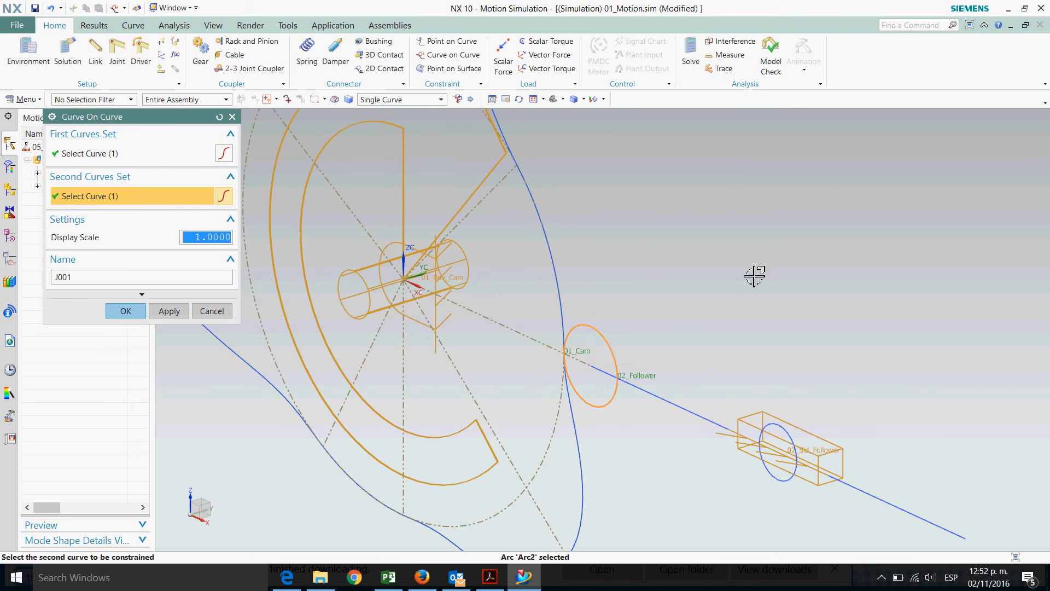
Name the curve-on-curve constraint 01_Cam_Follower and confirm
scroll(788, 273, down, 2)
double_click(92, 278)
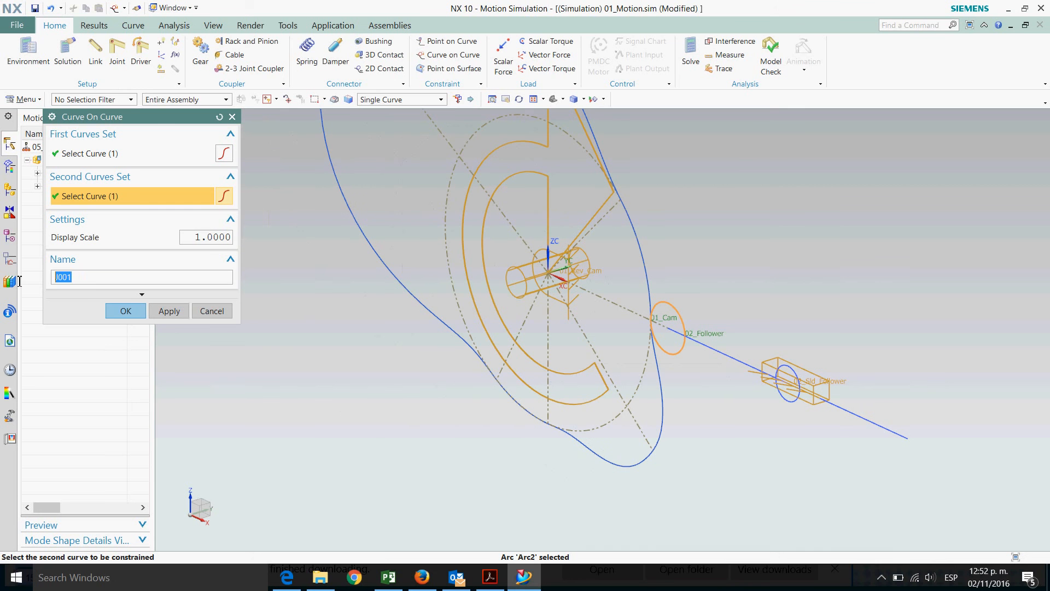
text(0)
click(124, 312)
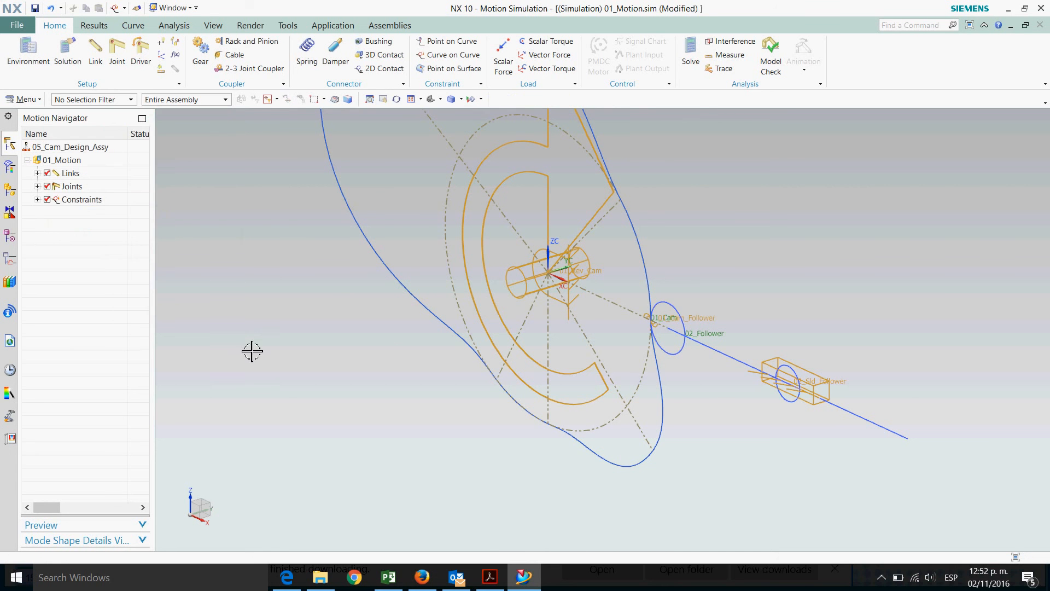
Create a new Normal Run Kinematics/Dynamics solution named 01_Solution, solve it, and close the information listing
scroll(272, 446, down, 1)
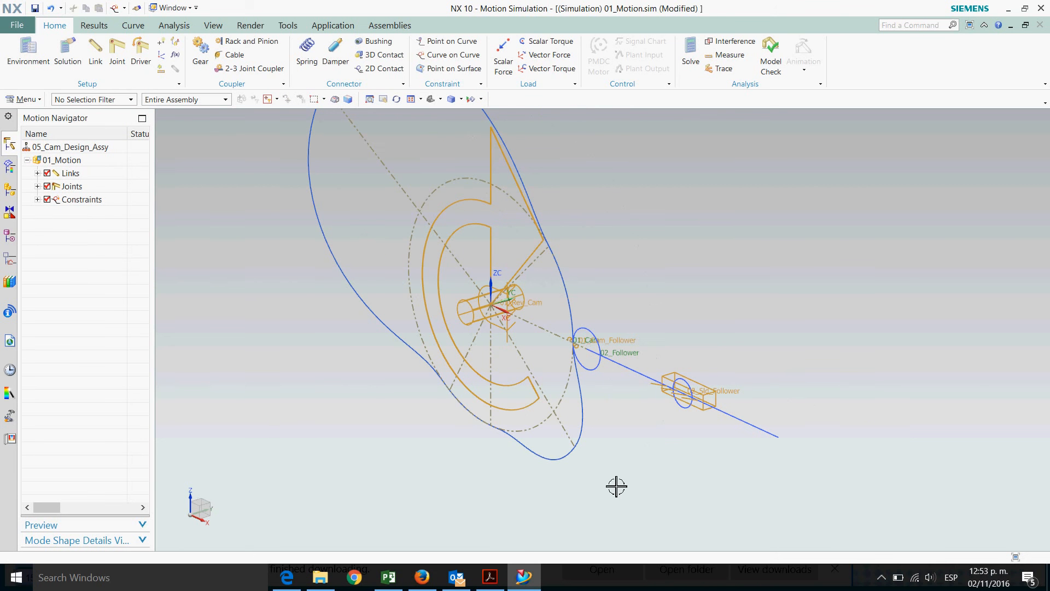
scroll(616, 485, down, 1)
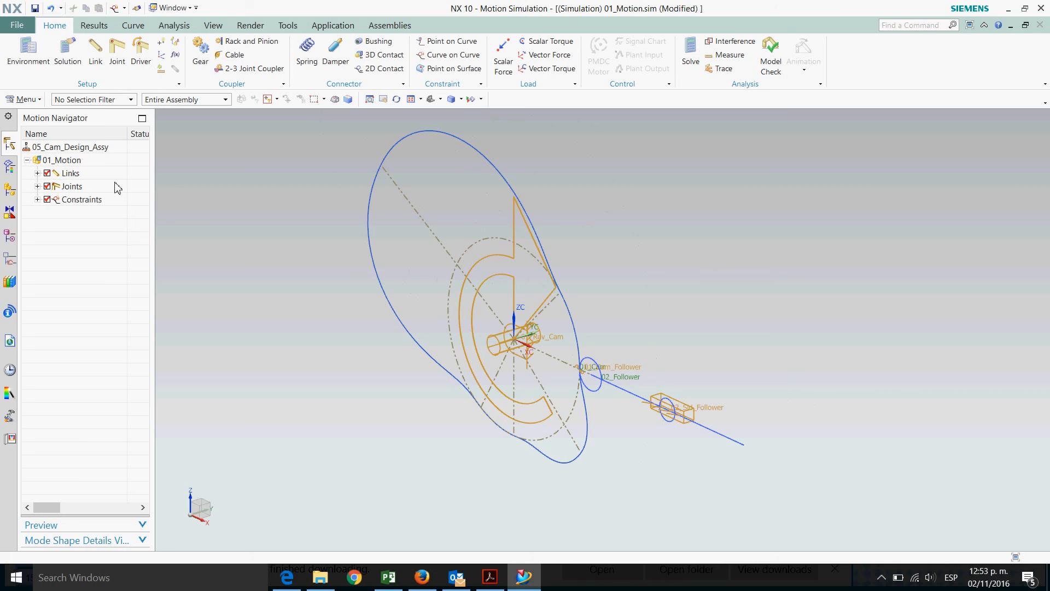
click(69, 164)
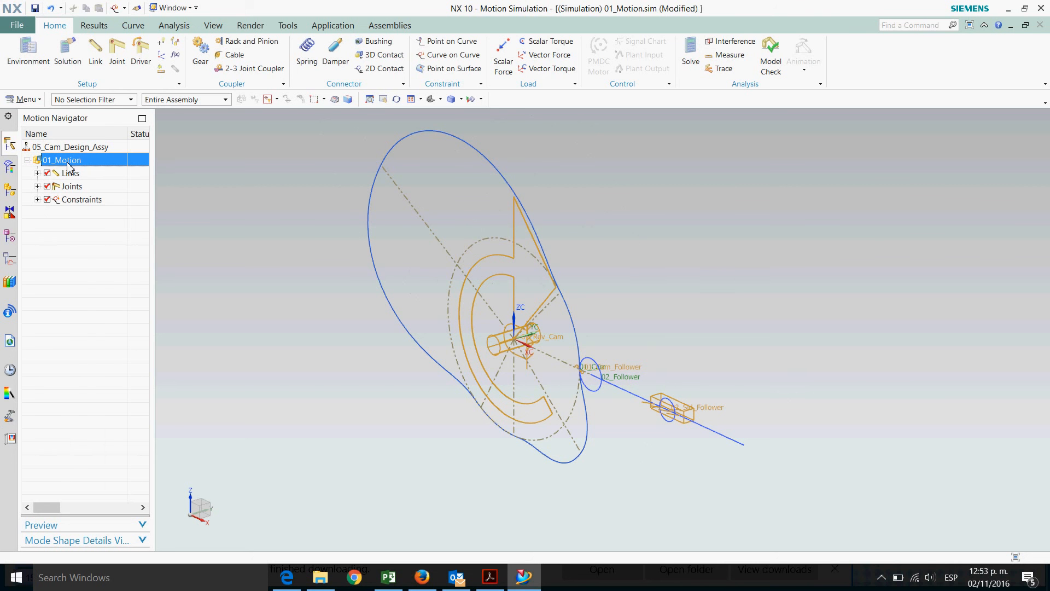
right_click(69, 165)
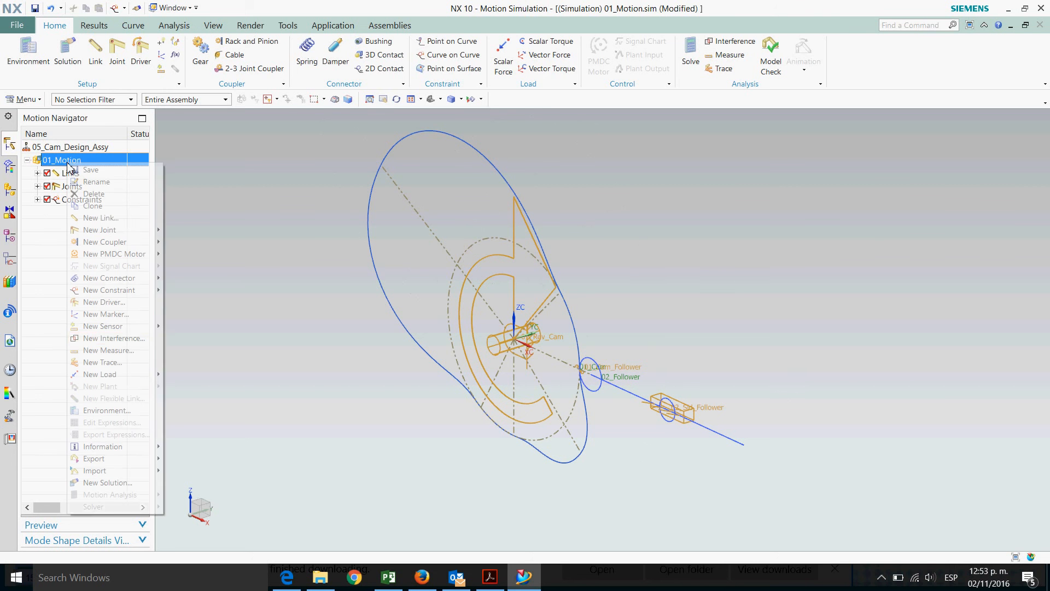
click(119, 483)
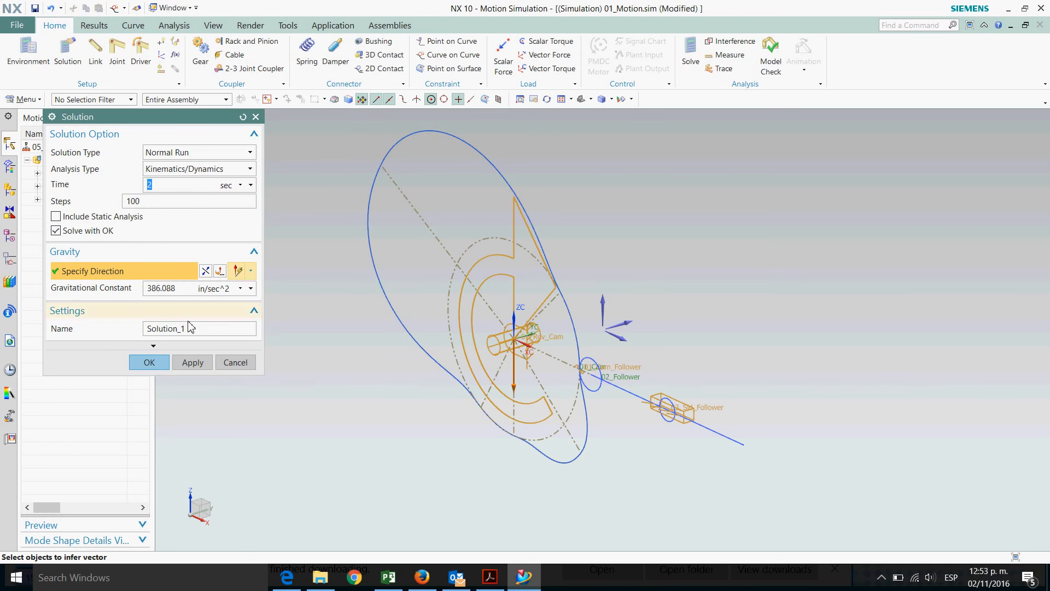
click(204, 329)
text(01_)
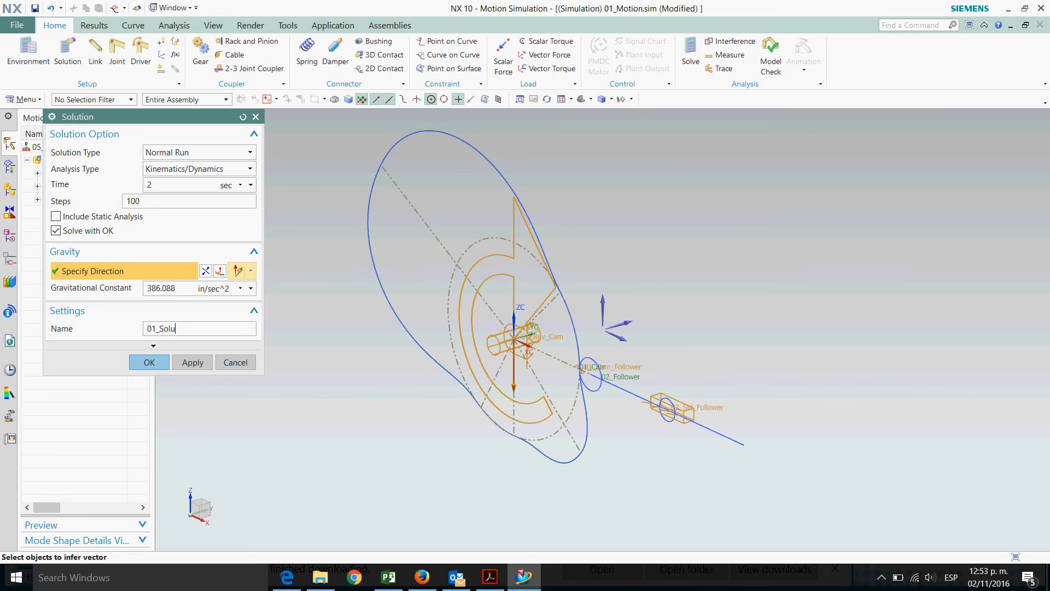
click(159, 363)
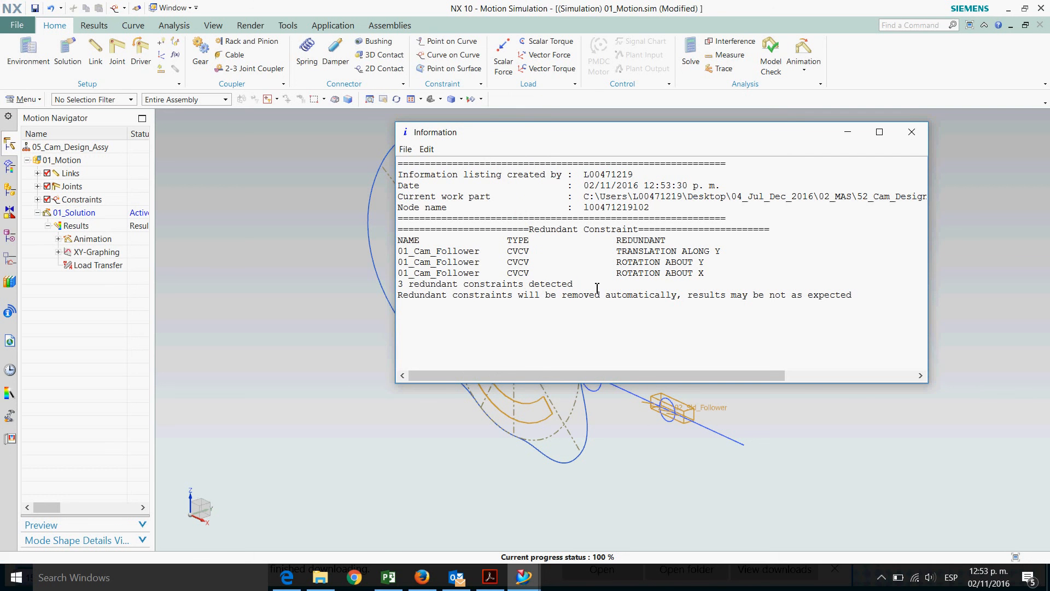
click(912, 133)
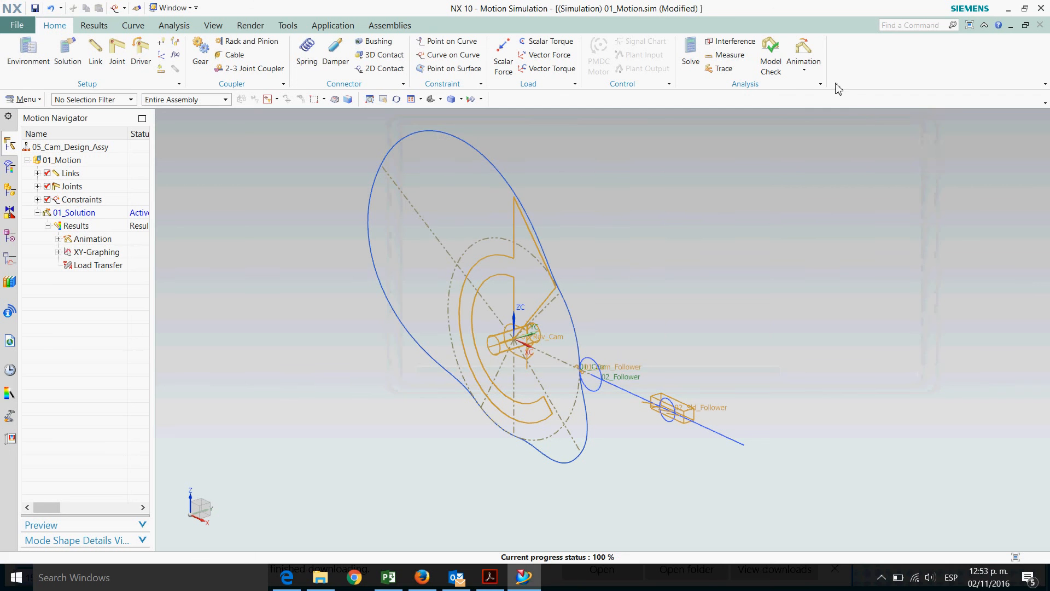
Play the solution's animation from a front view of the mechanism, then close the animation
click(805, 72)
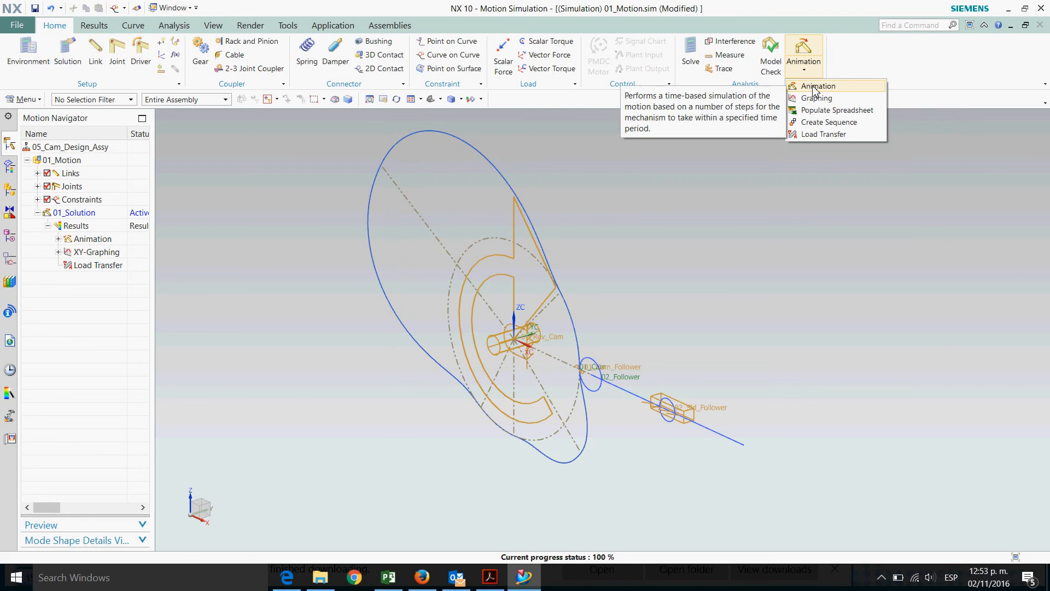
click(815, 86)
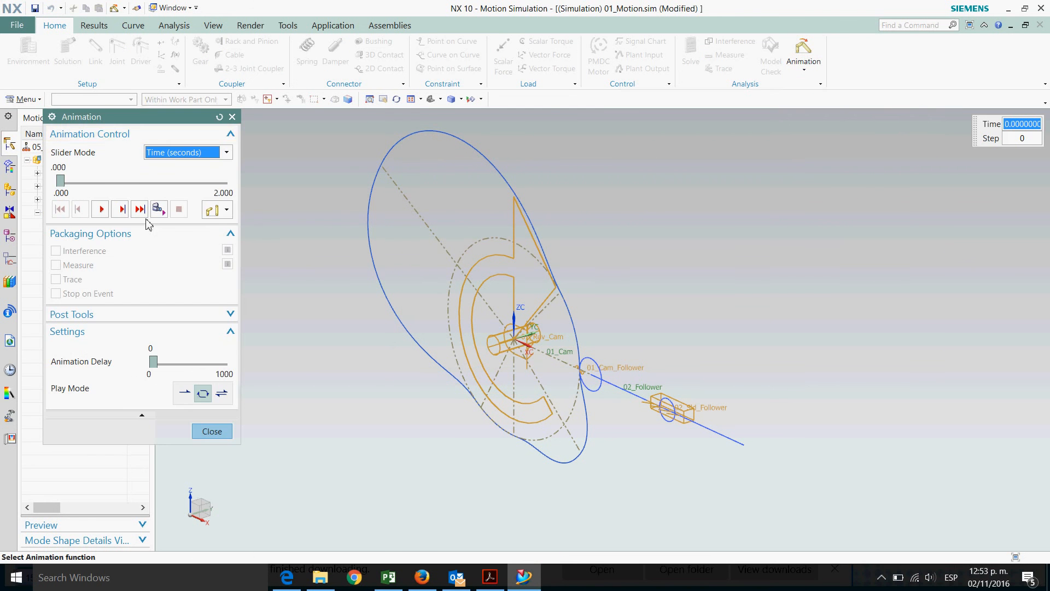
click(213, 26)
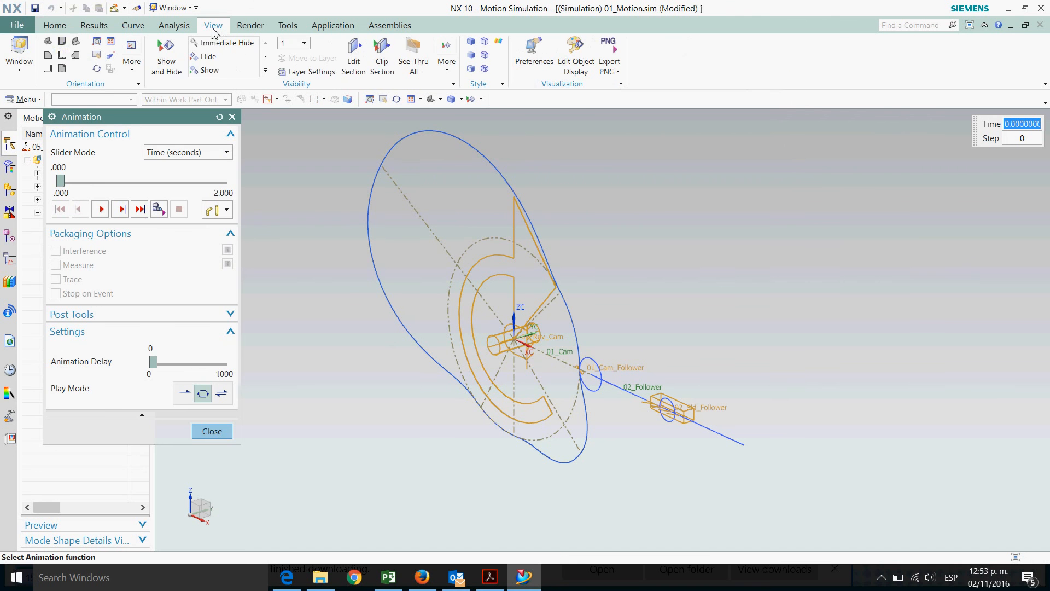
click(62, 56)
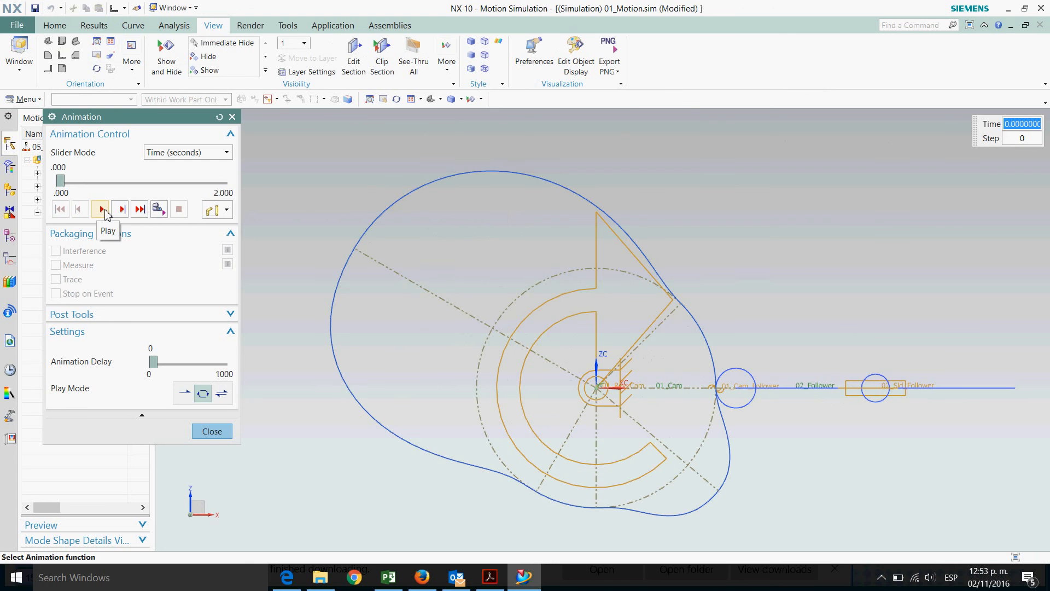
click(102, 209)
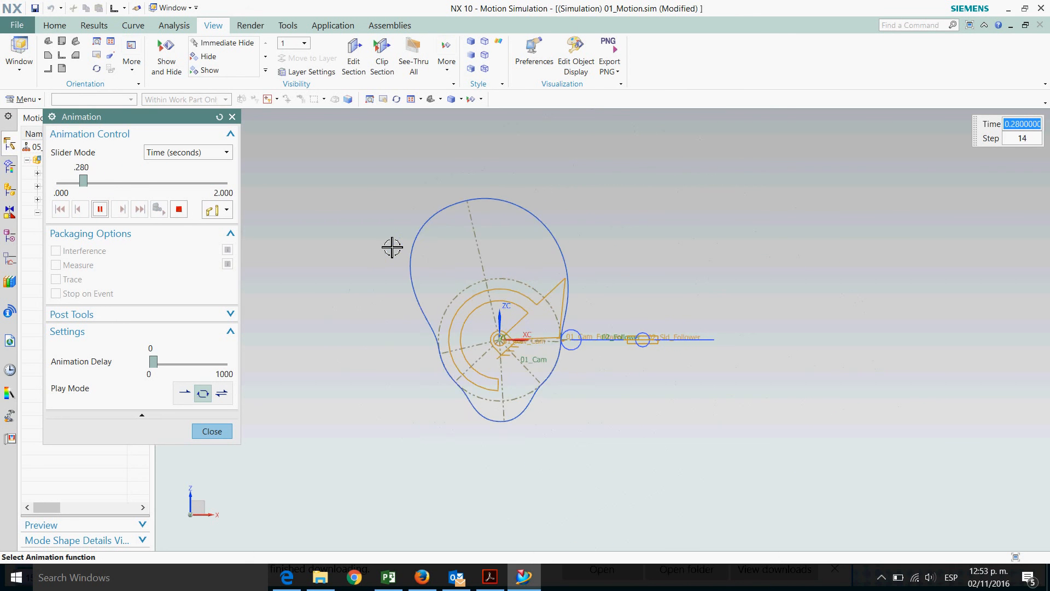
click(213, 433)
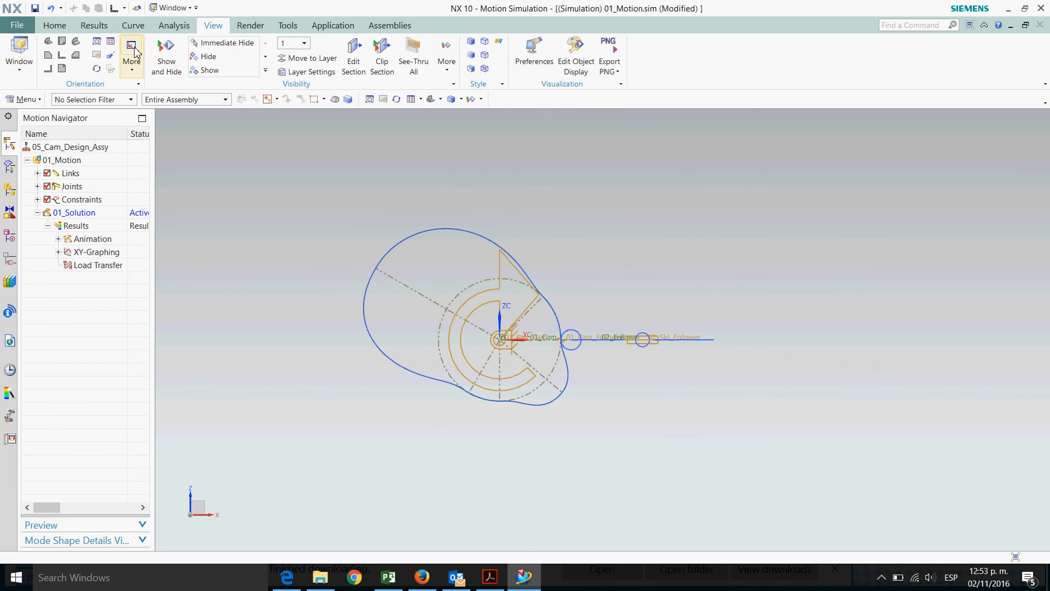
Show all solid bodies in the model
middle_drag(755, 285, 501, 343)
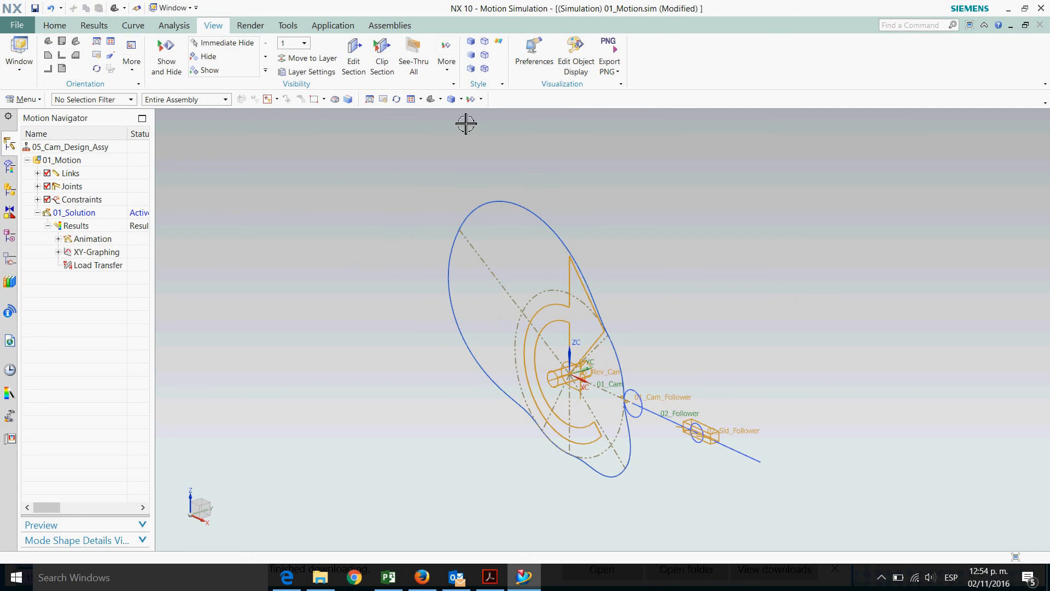
click(481, 99)
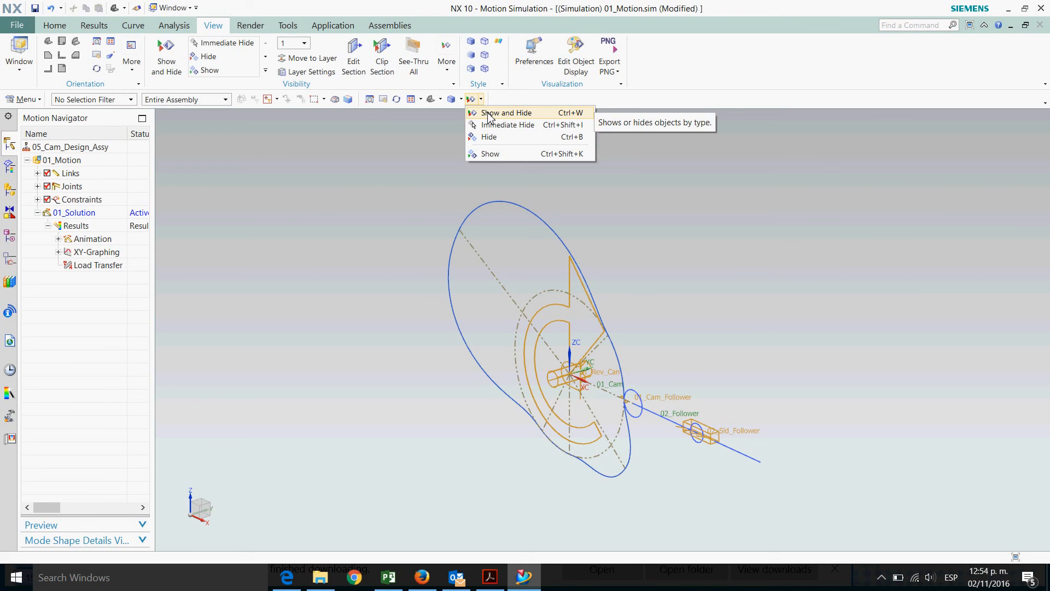
click(490, 115)
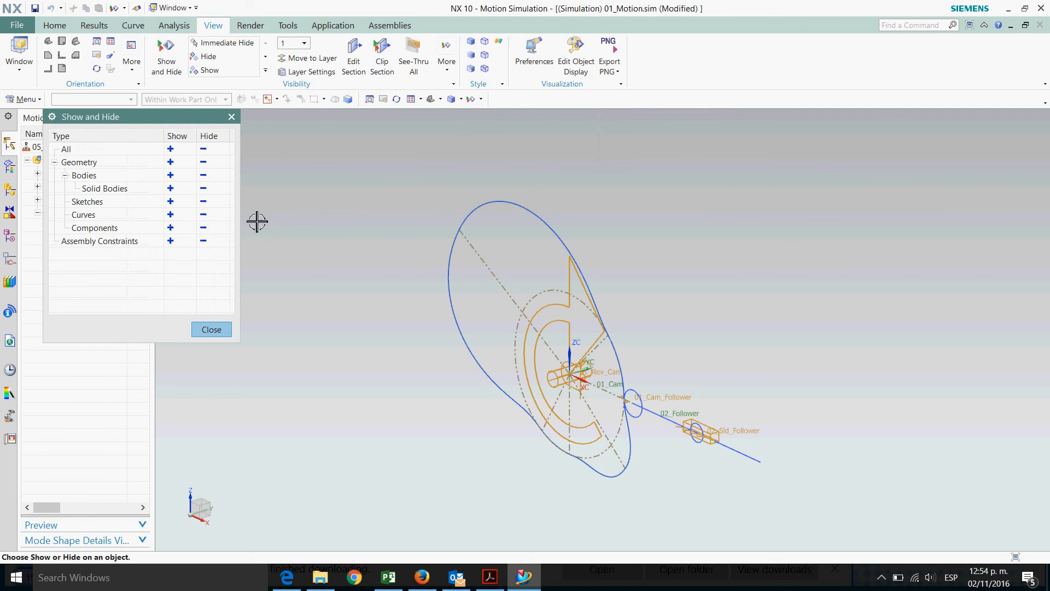
click(171, 189)
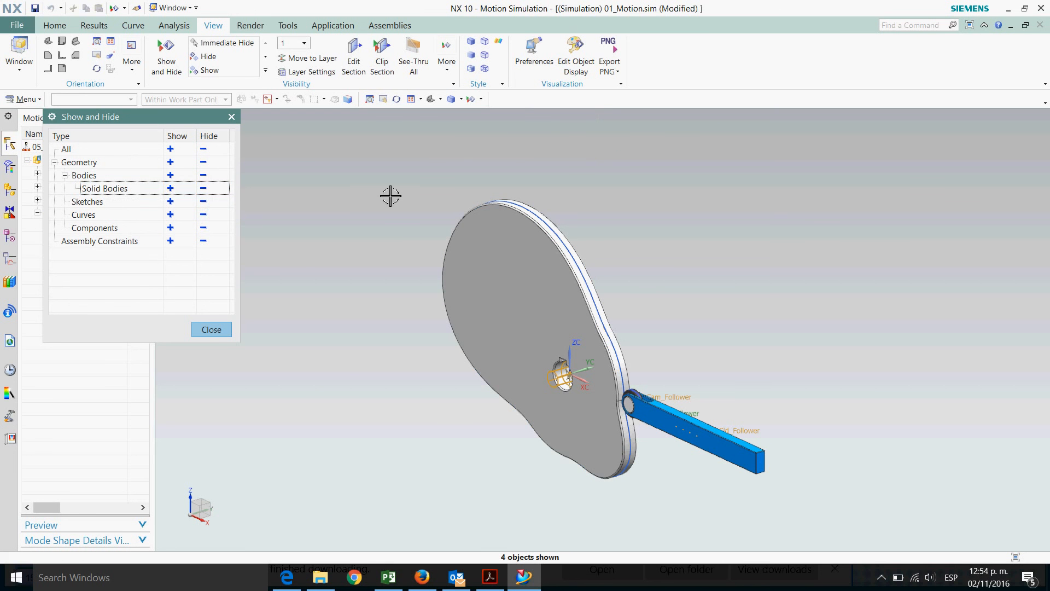
click(222, 333)
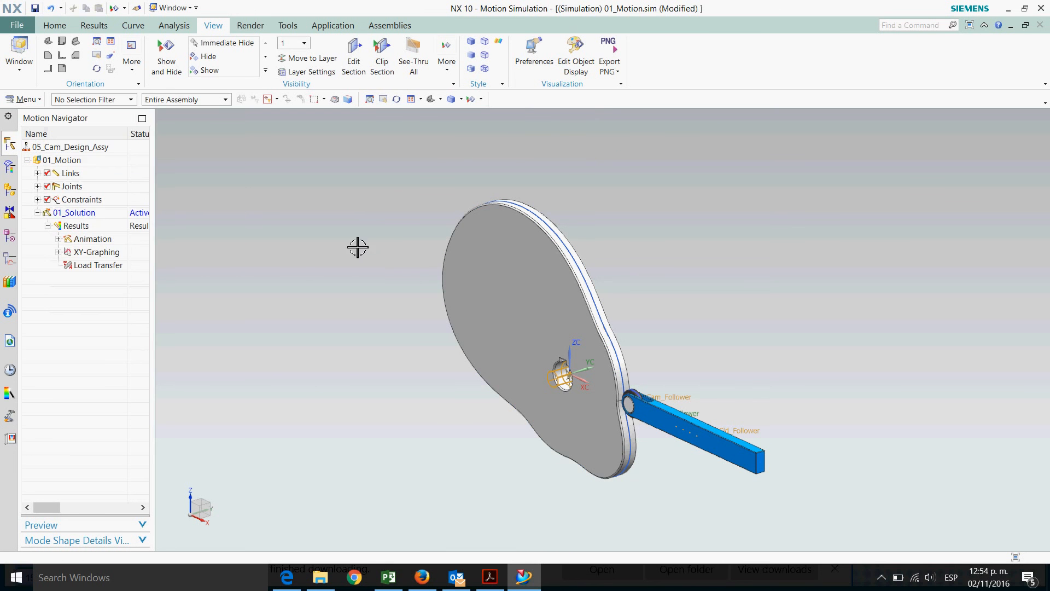
Play the animation again with the solid bodies displayed, then close it
click(59, 27)
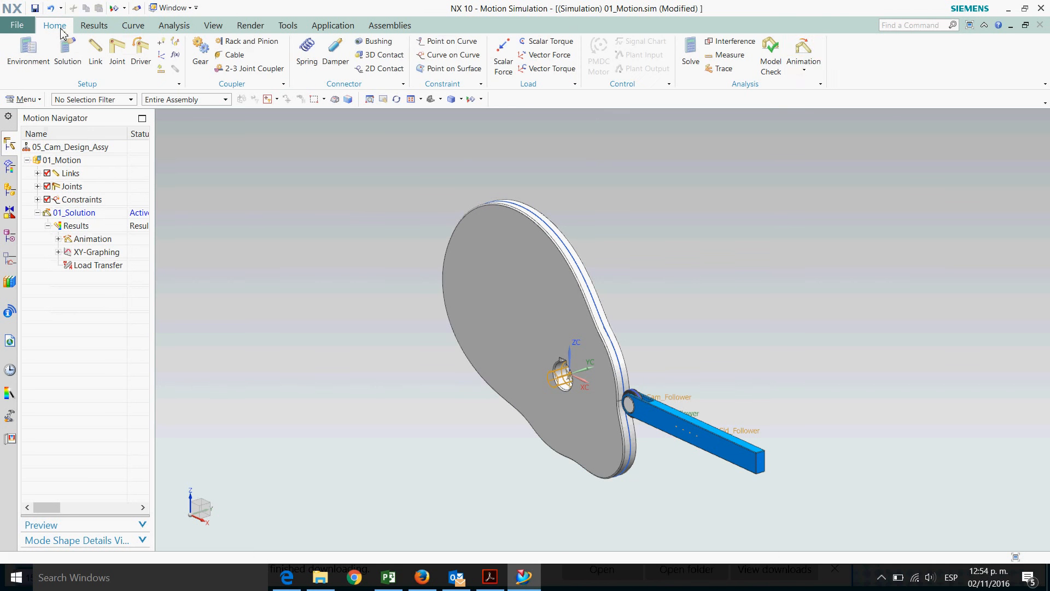
click(805, 71)
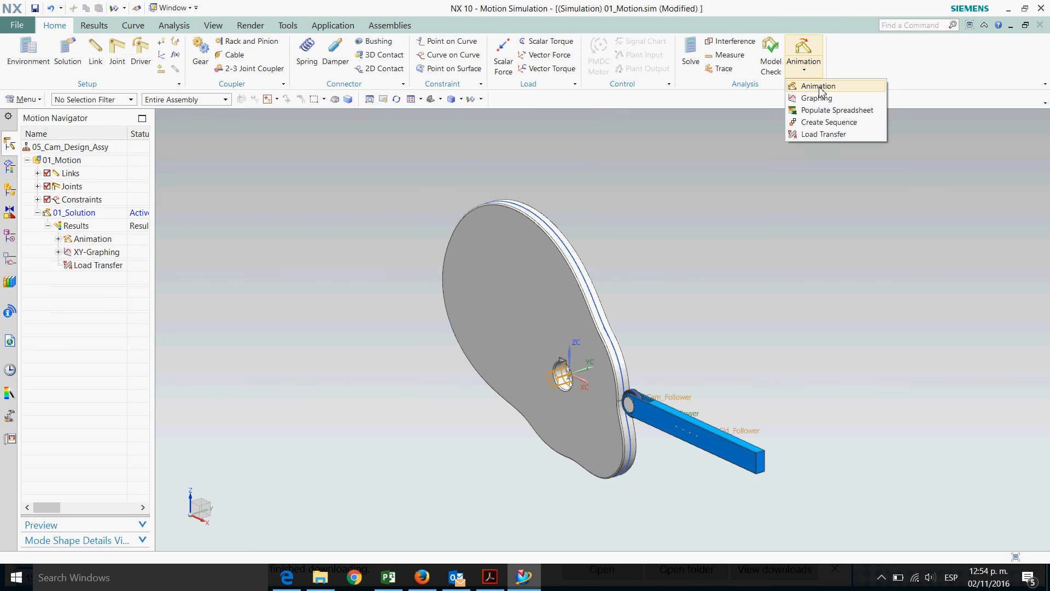
click(809, 87)
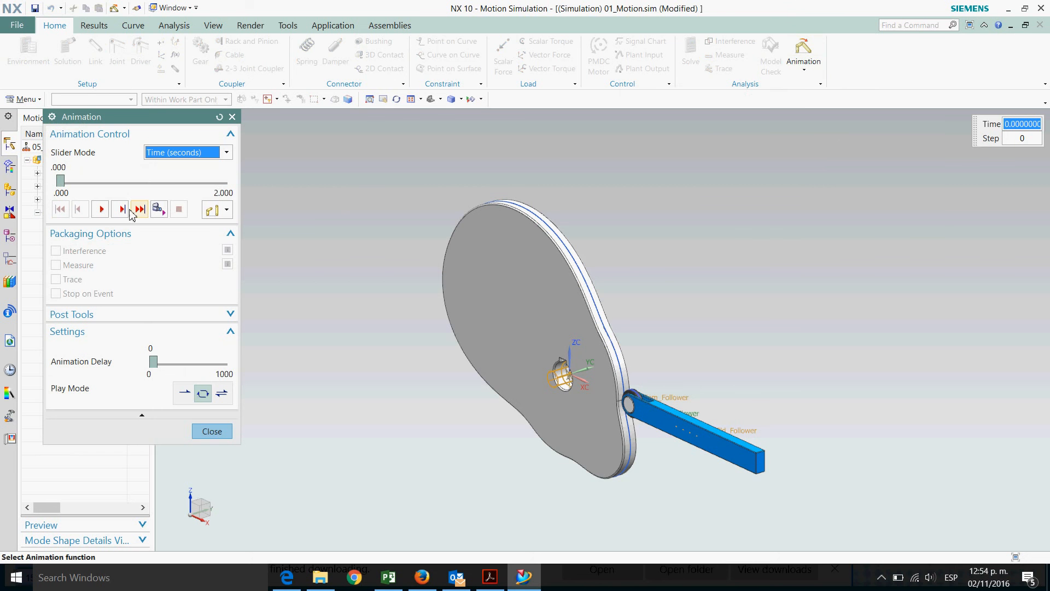
click(101, 209)
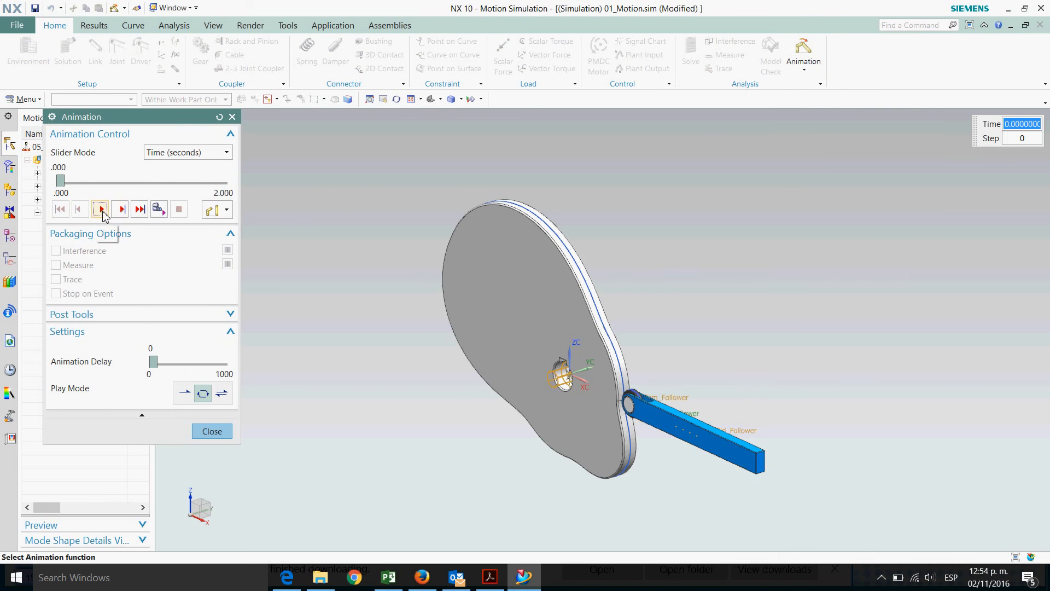
click(221, 433)
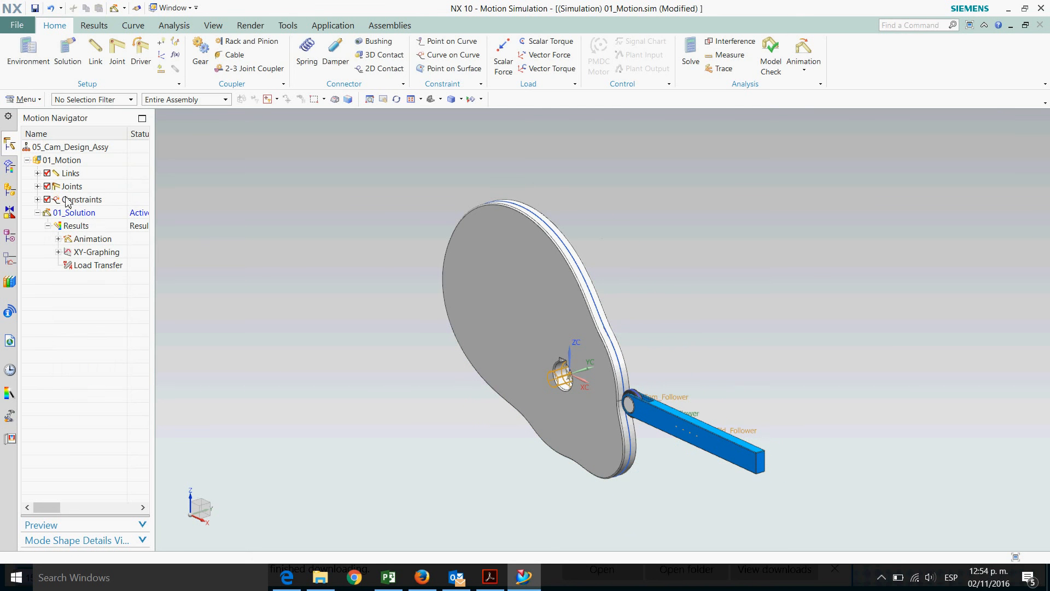
Edit the 01_Cam link to add the cam profile's solid body
click(37, 173)
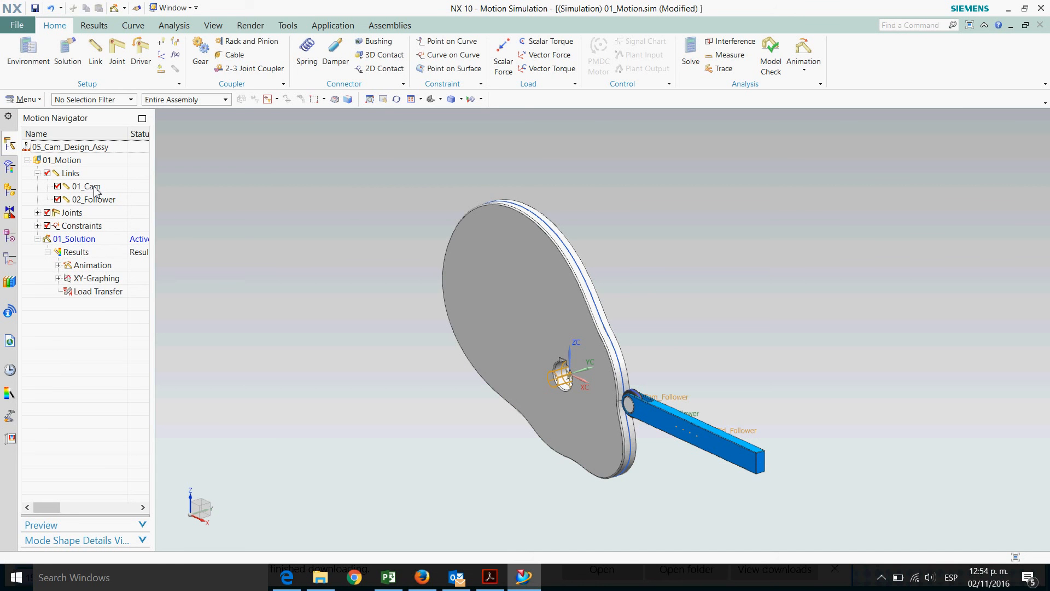
click(87, 187)
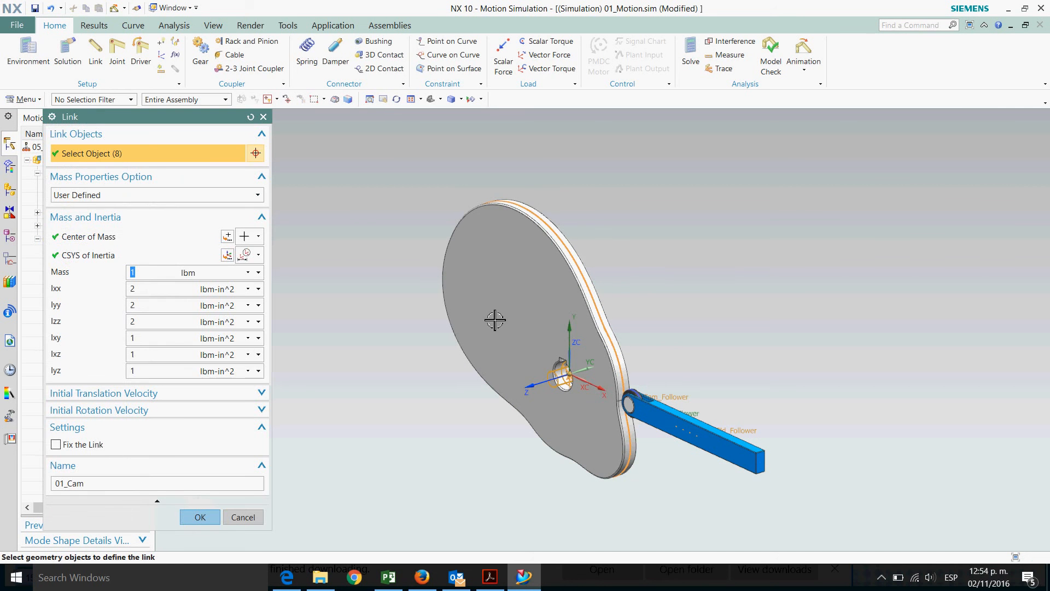
click(526, 275)
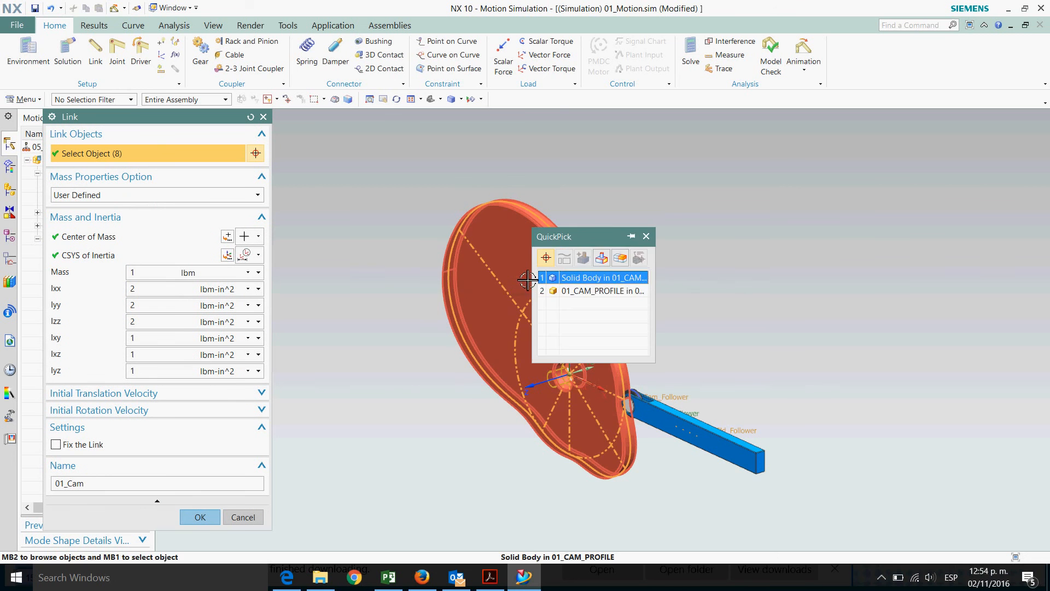
click(606, 276)
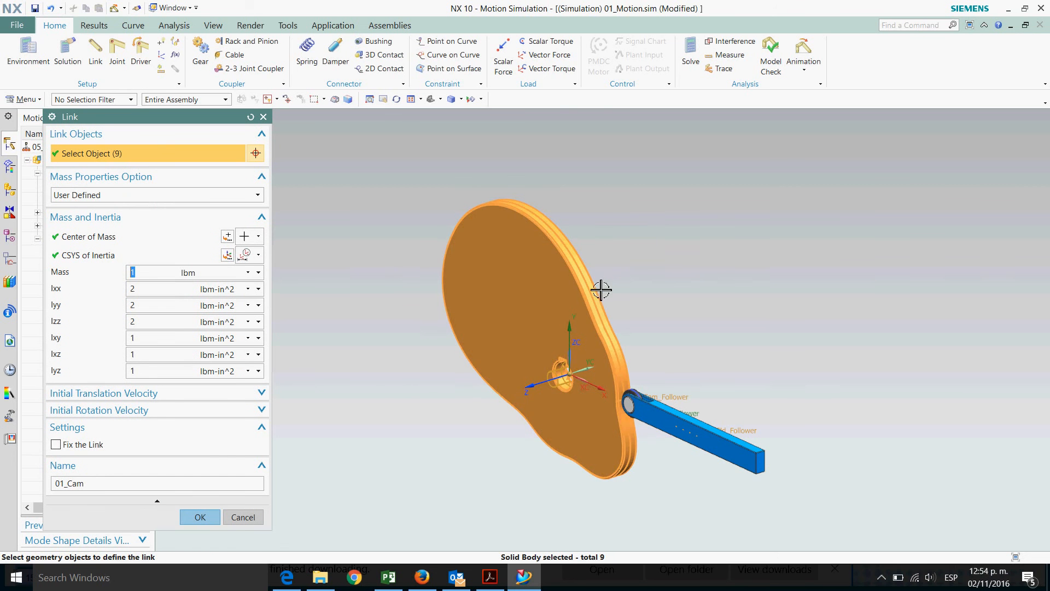
click(200, 517)
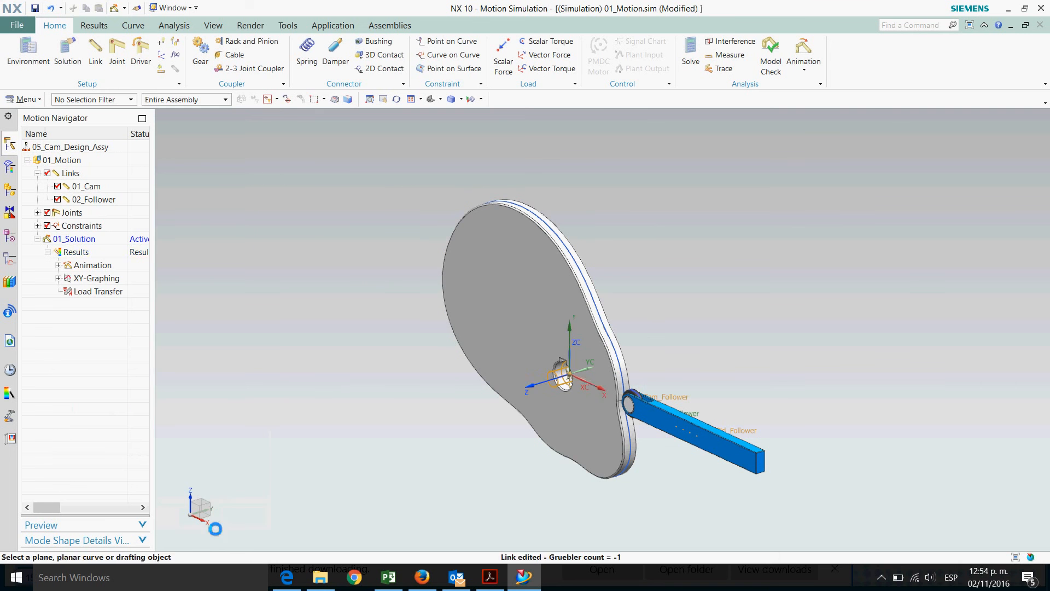
Edit the 02_Follower link to add the follower's roller and arm solid bodies
double_click(98, 200)
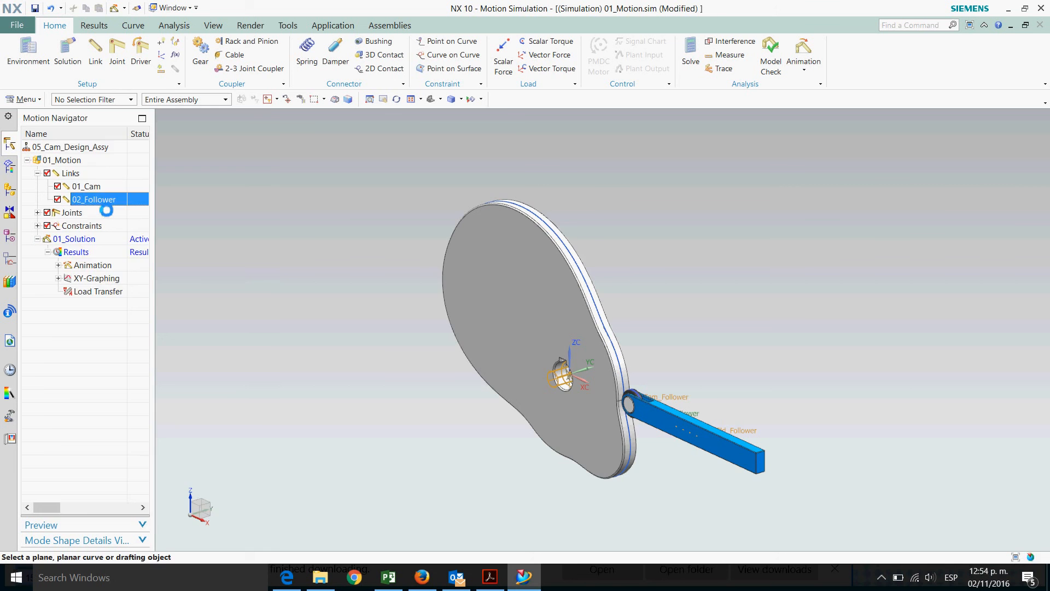
scroll(717, 523, up, 3)
scroll(579, 277, up, 3)
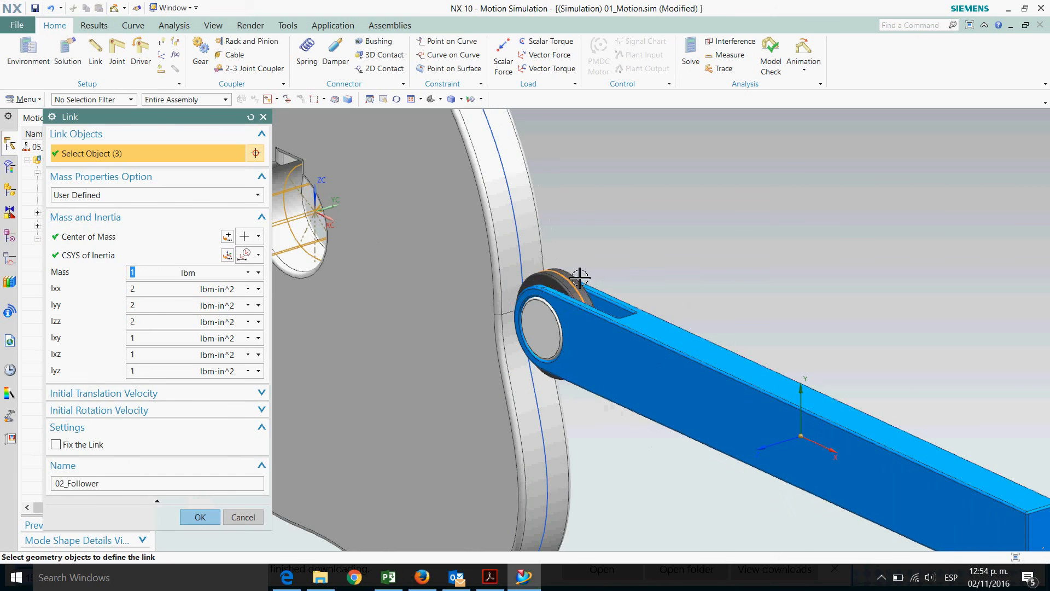
click(569, 288)
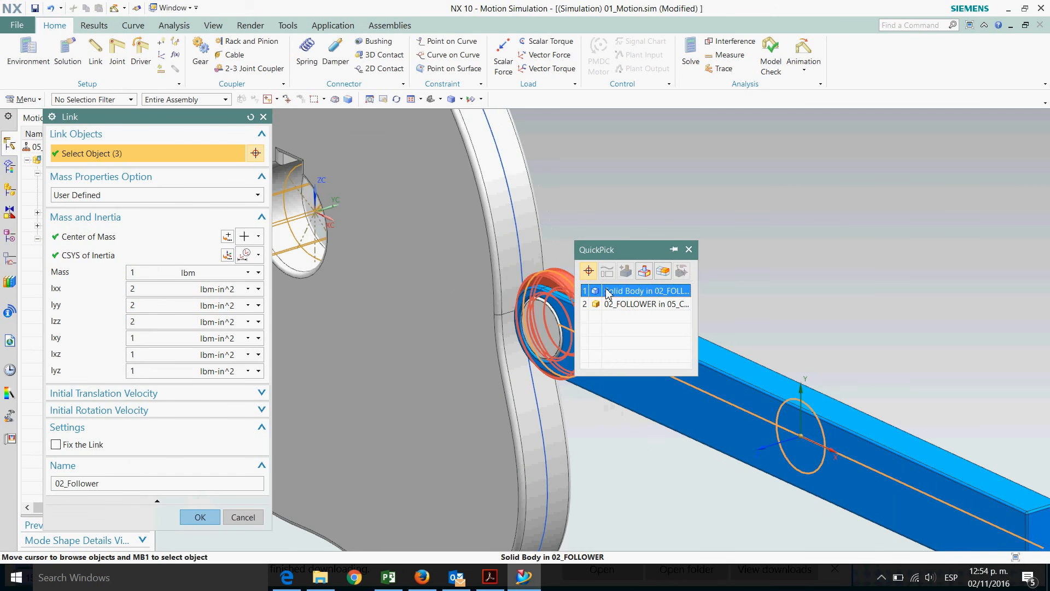
click(609, 293)
click(546, 335)
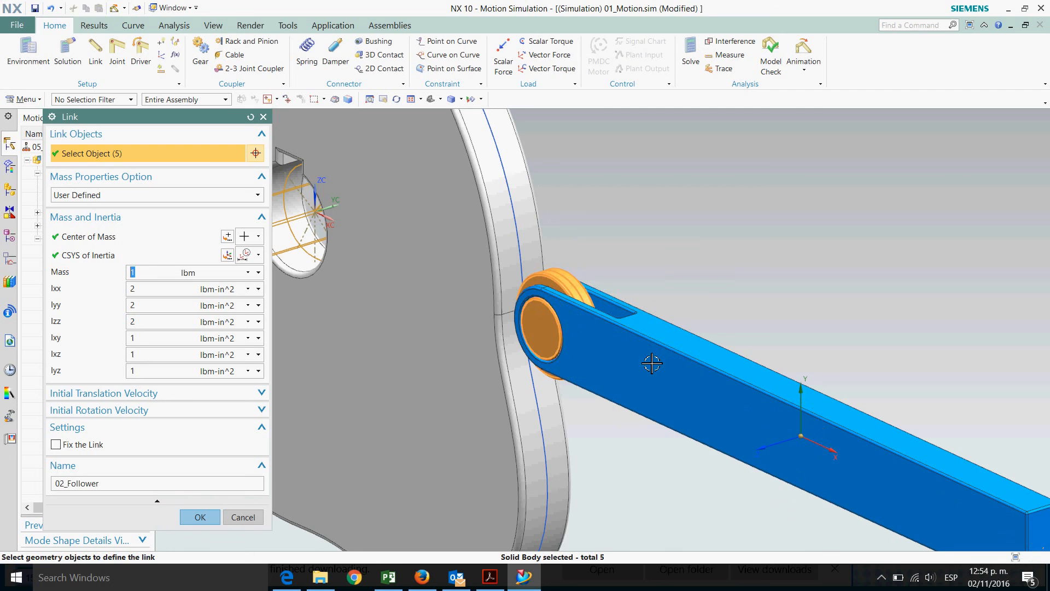
click(676, 303)
scroll(729, 251, down, 3)
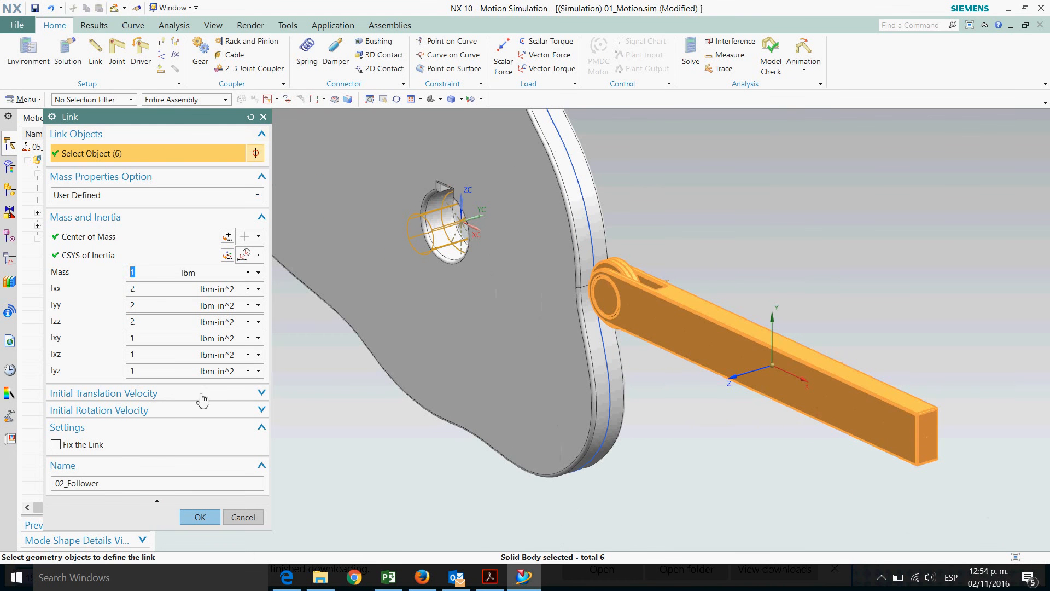
click(200, 517)
scroll(330, 500, down, 4)
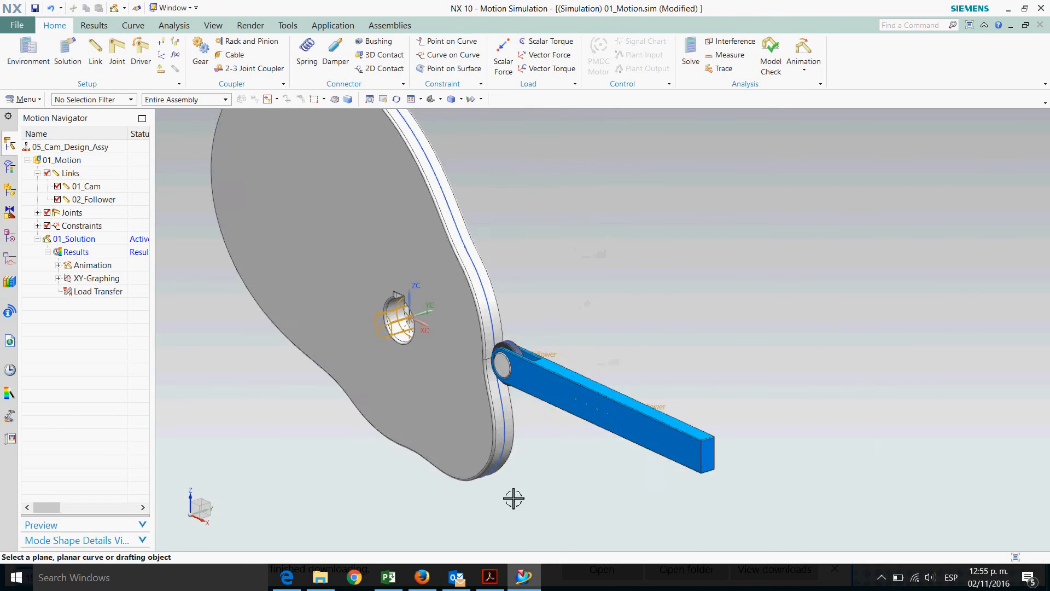
Hide the sketches and curves in the model, leaving only the solid bodies displayed
click(482, 100)
click(495, 113)
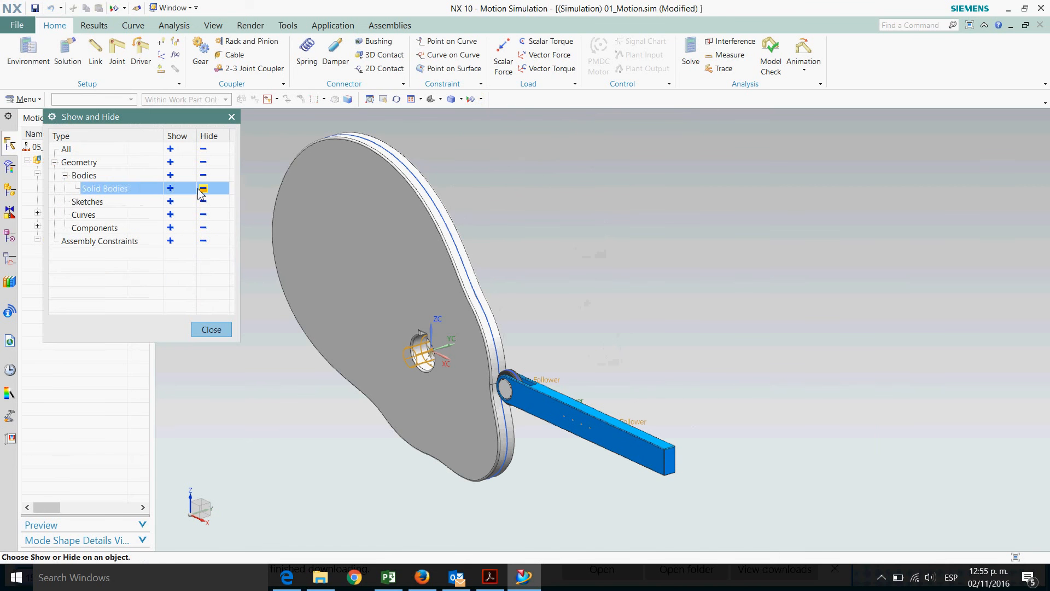
click(204, 215)
click(203, 202)
click(211, 330)
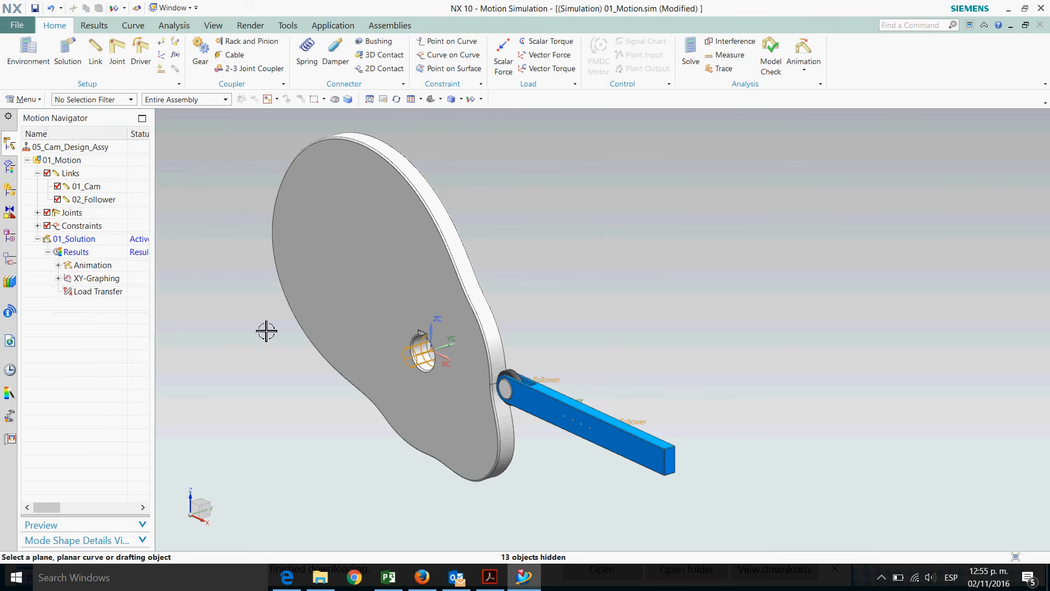
Play the motion animation, viewing the cam and follower from the top, then close the animation
click(803, 69)
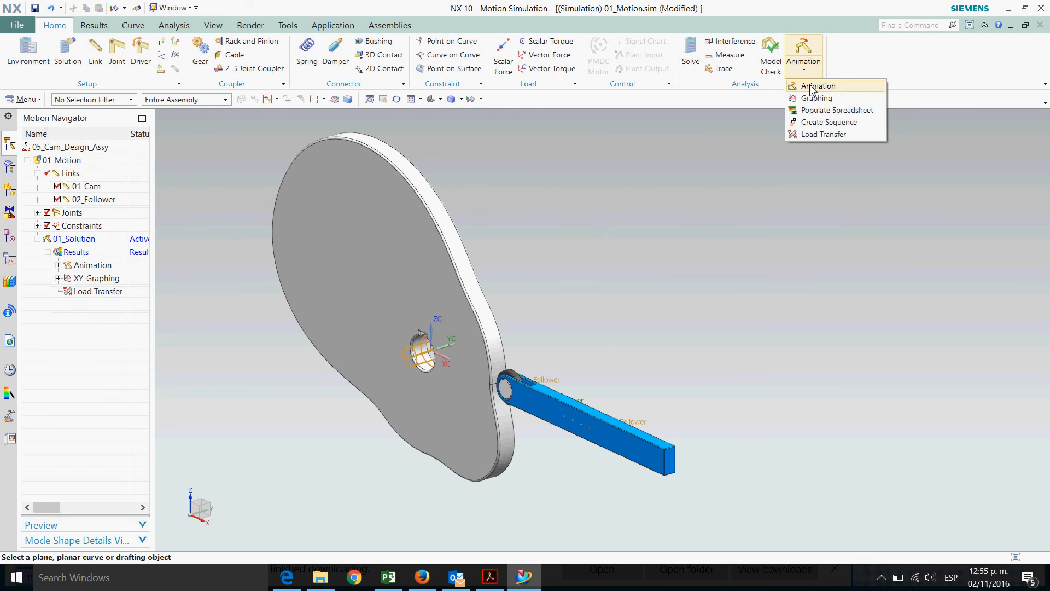
click(794, 98)
click(103, 209)
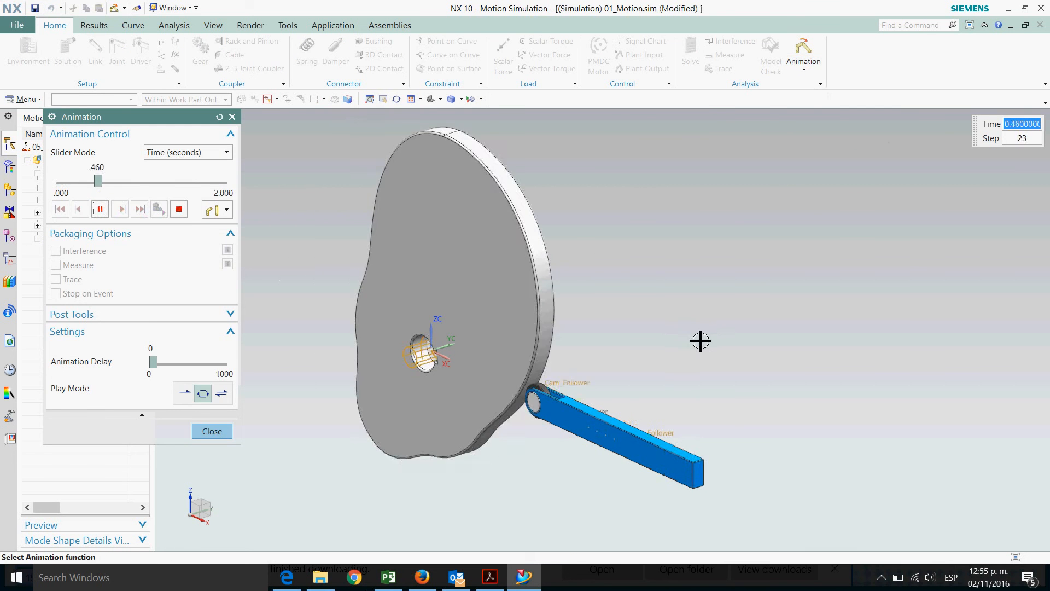
scroll(403, 272, down, 2)
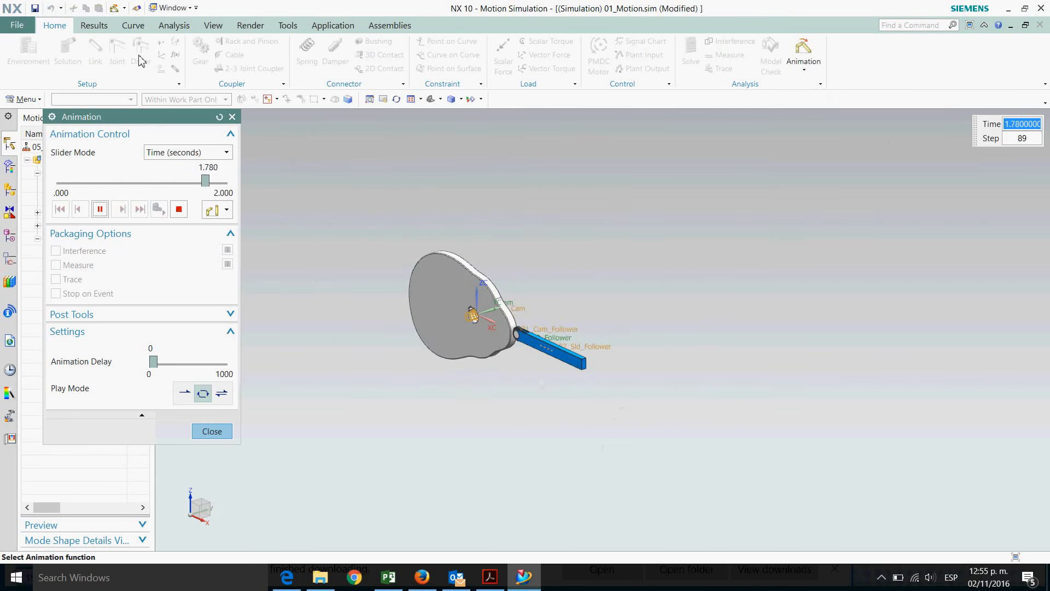
click(212, 27)
click(62, 55)
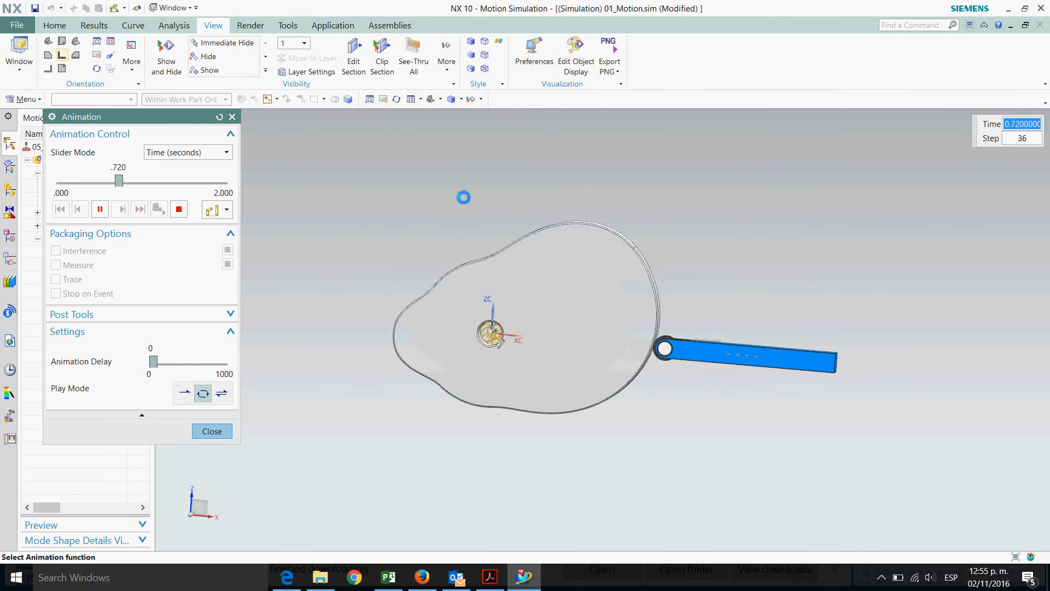
scroll(302, 271, down, 1)
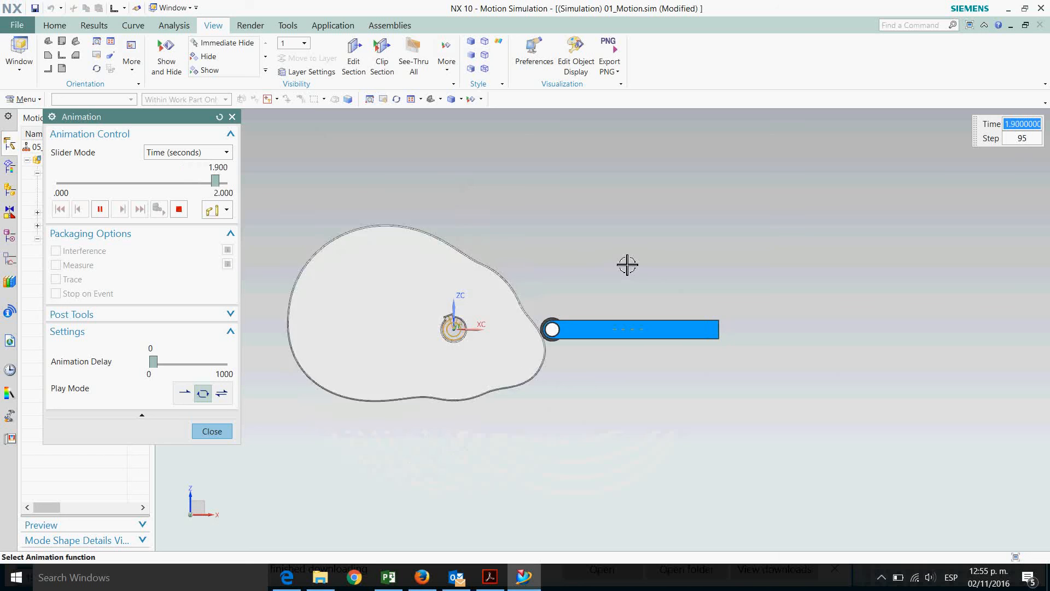
click(212, 431)
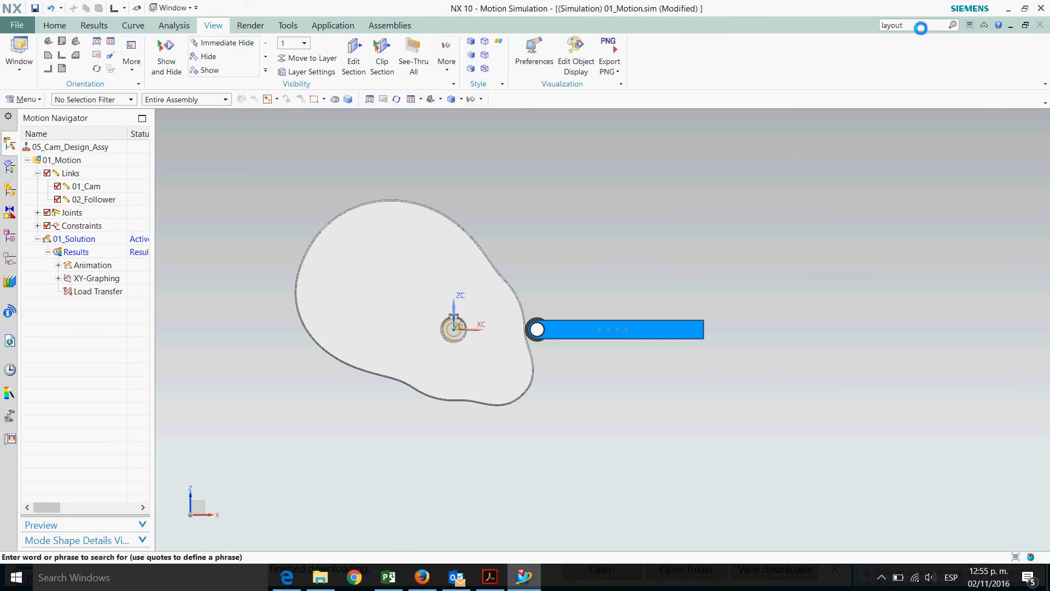
Find Layout Settings, keep User Selected Viewport, and split the display into two side-by-side viewports
key(Return)
mouse_move(809, 278)
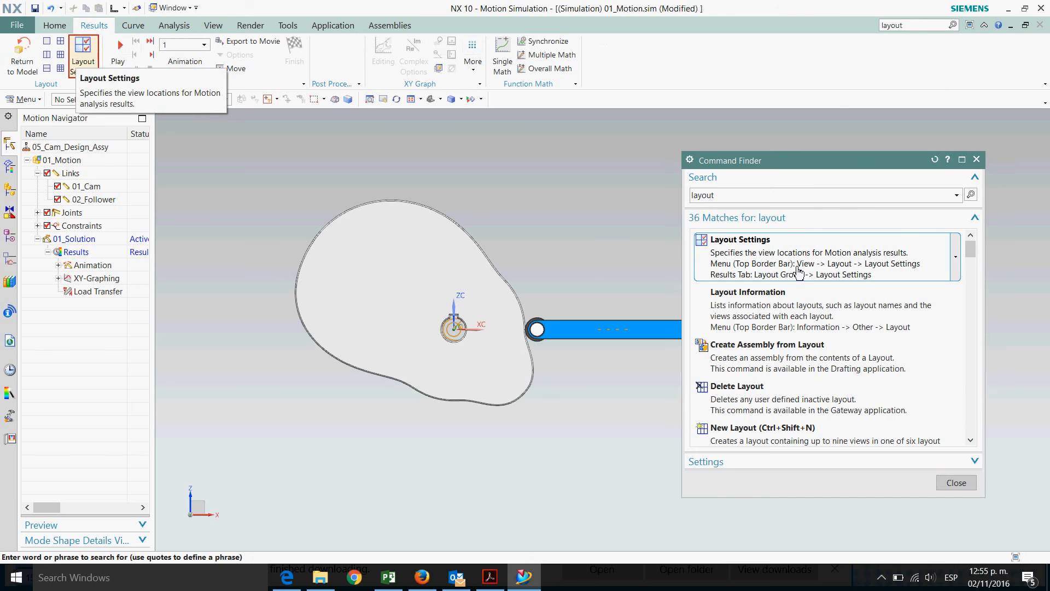
click(799, 272)
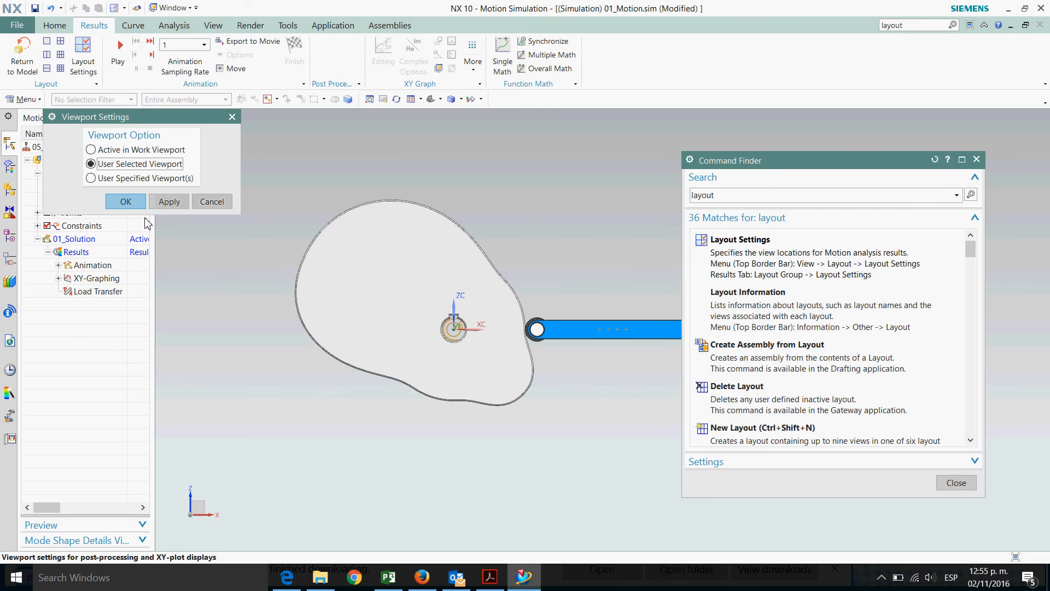
click(126, 202)
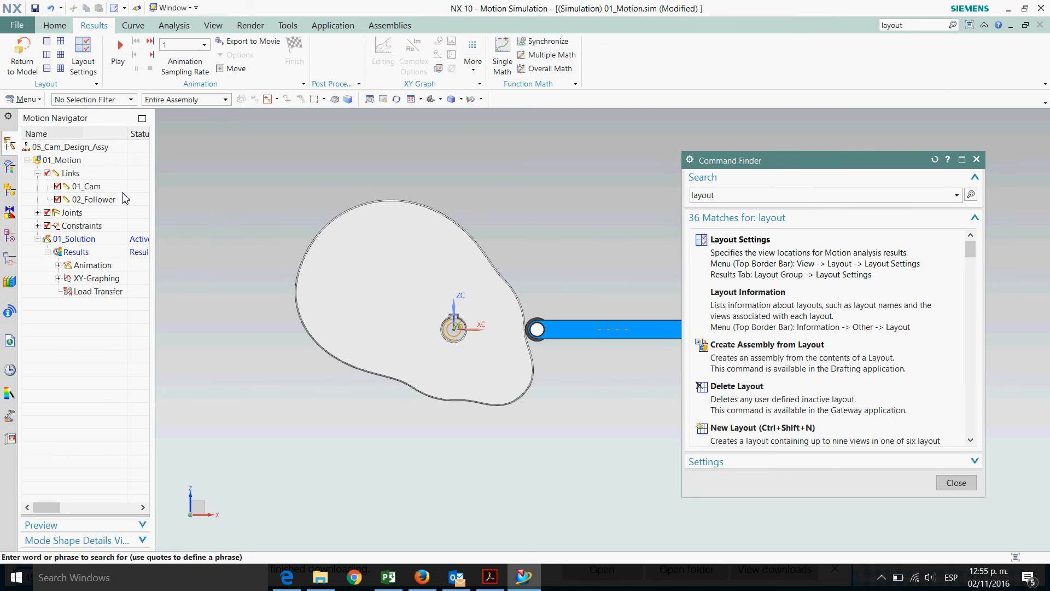
click(47, 56)
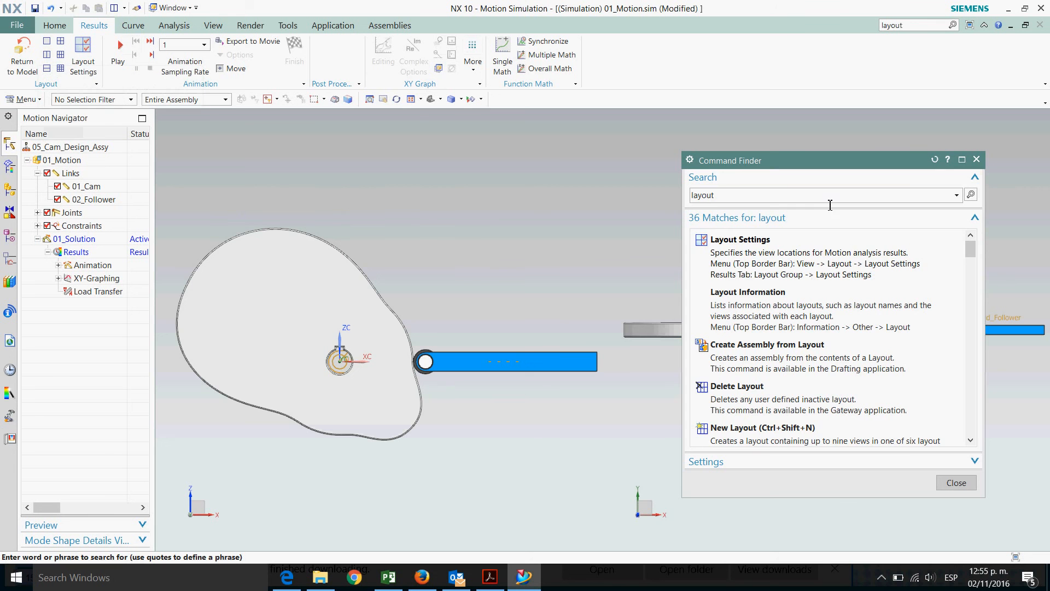
click(977, 160)
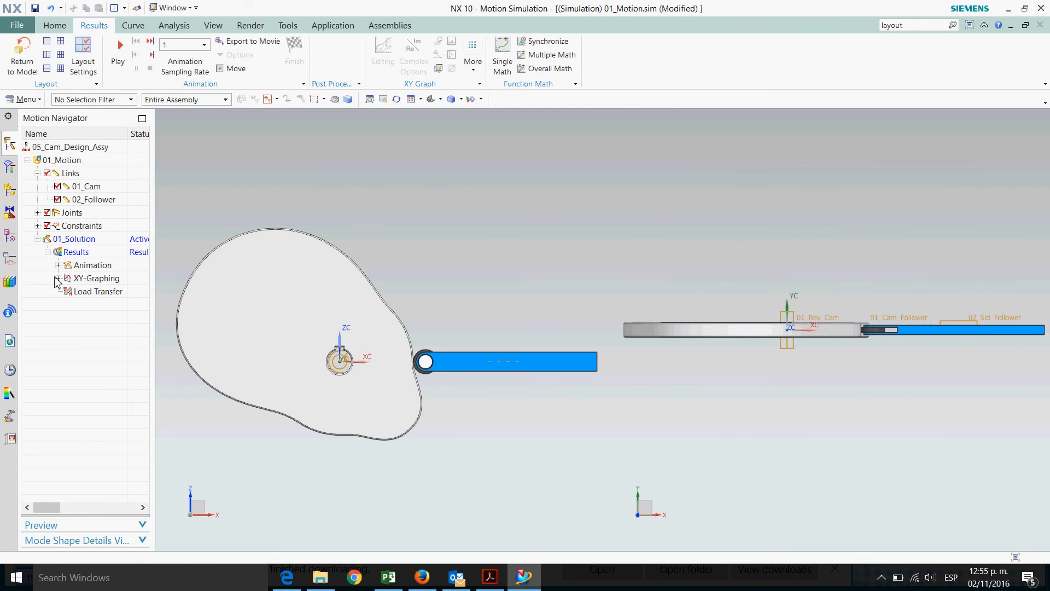
Create a new XY graph of the 02_Sld_Follower joint's displacement magnitude and place it in the right viewport
click(104, 280)
right_click(110, 282)
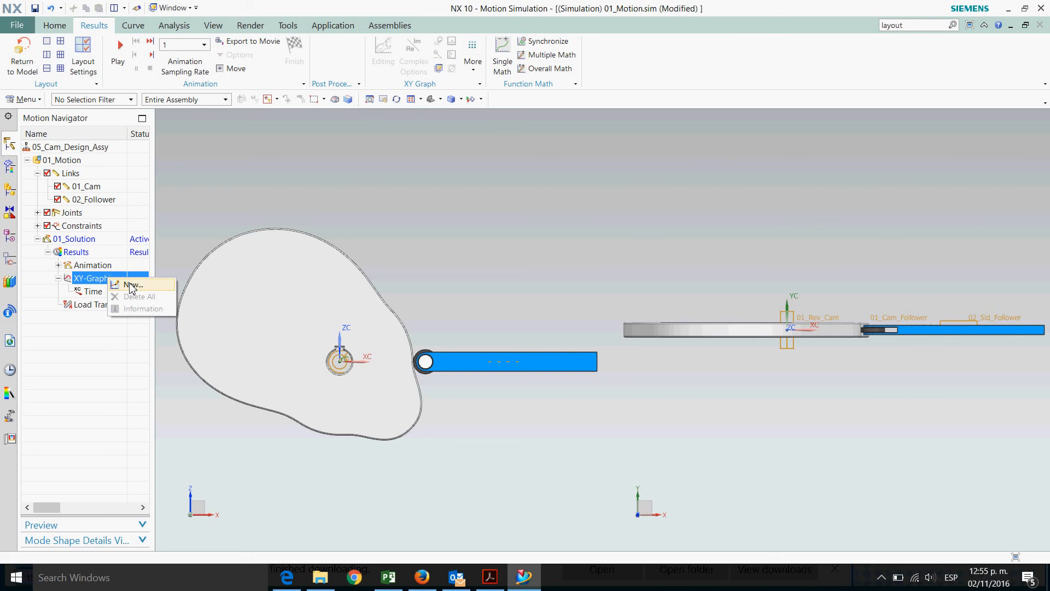
click(131, 285)
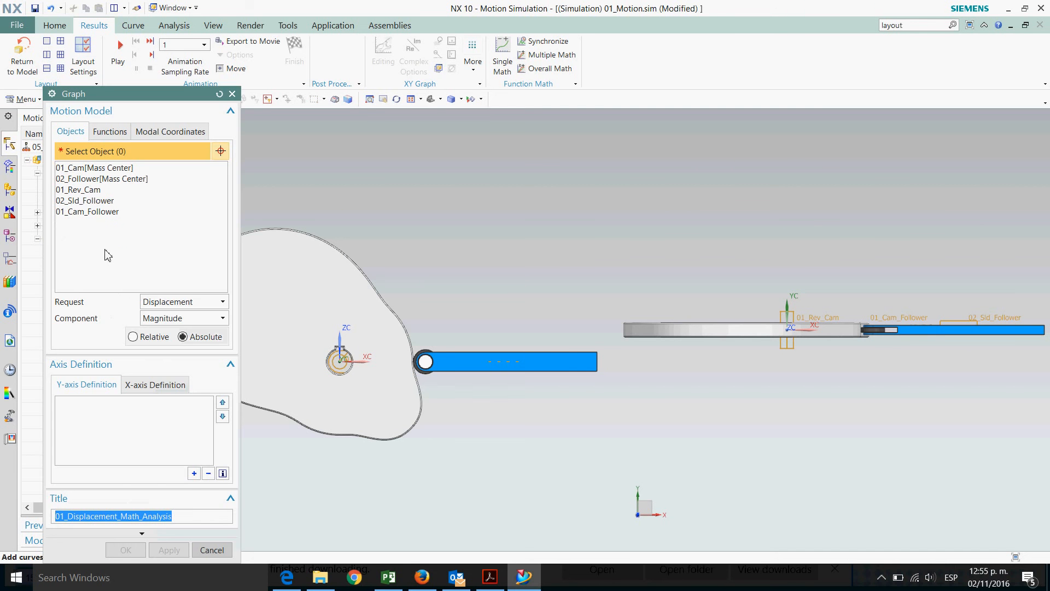
click(102, 202)
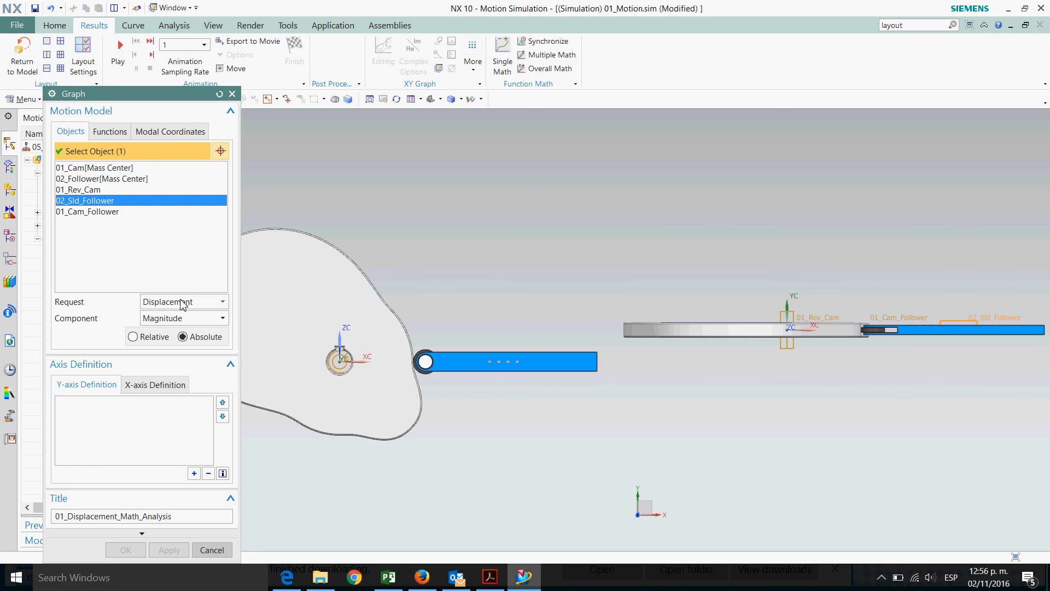
click(194, 474)
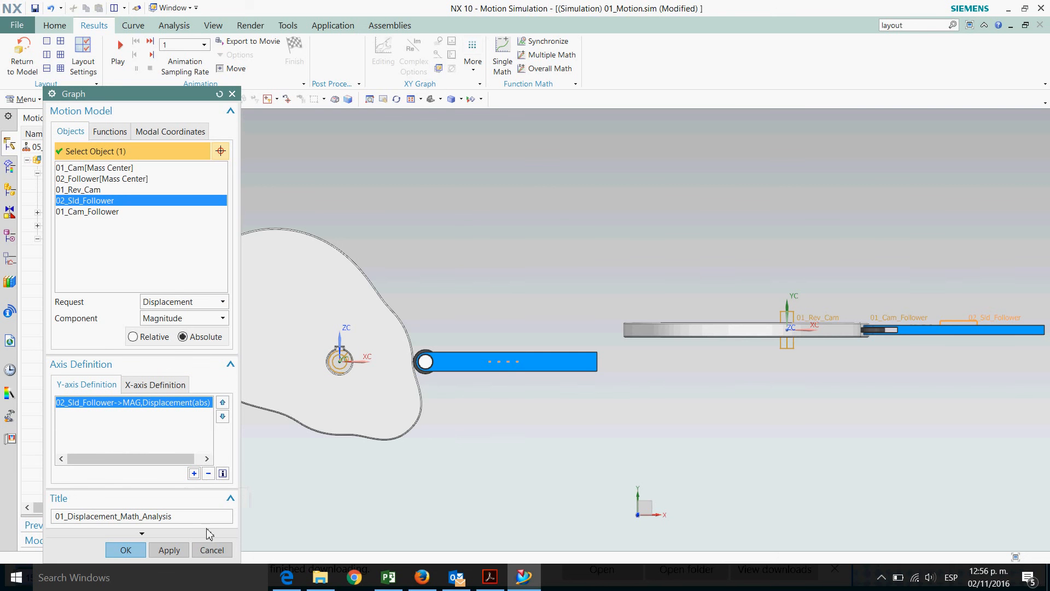
click(126, 550)
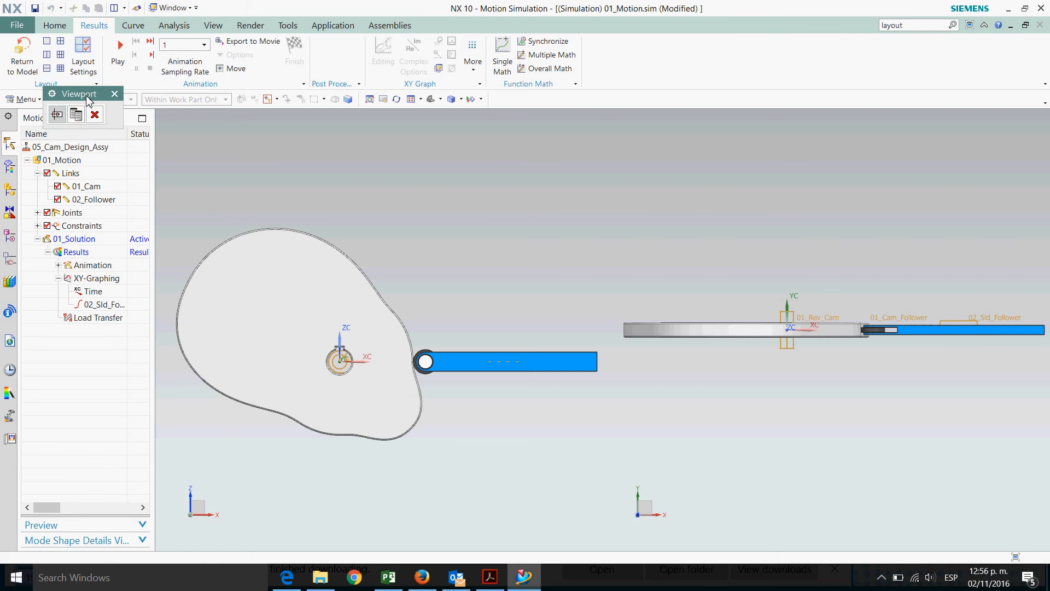
click(808, 239)
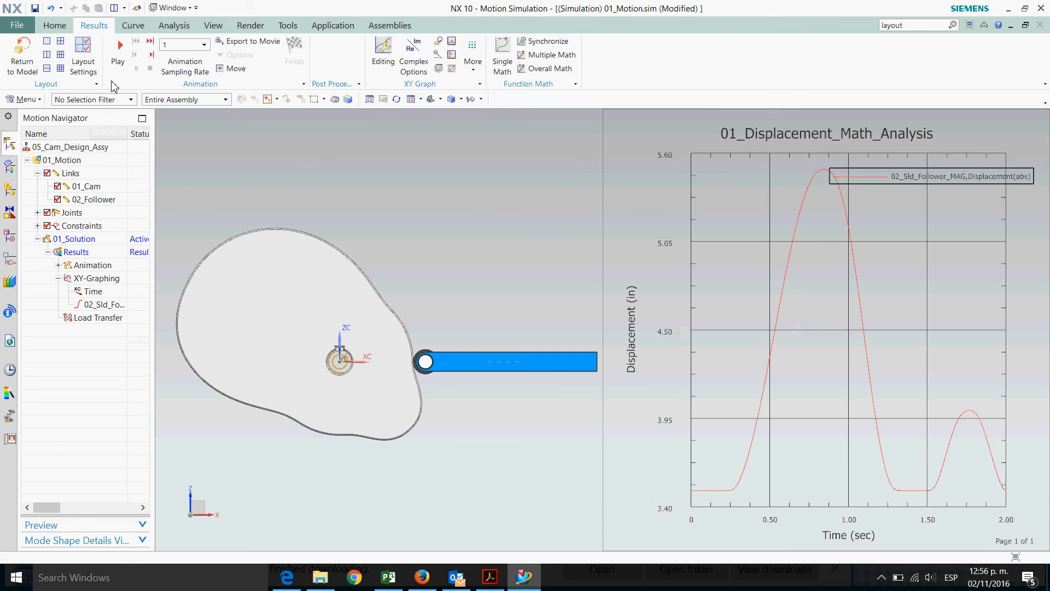
Play the animation alongside the displacement graph and move the animation dialog aside
click(55, 29)
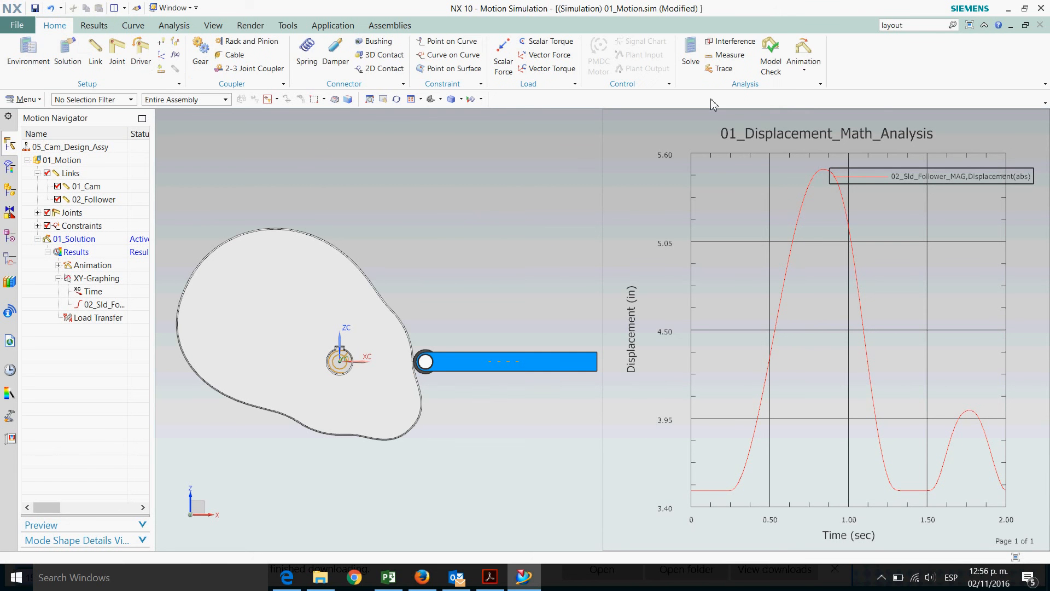
click(804, 71)
click(816, 87)
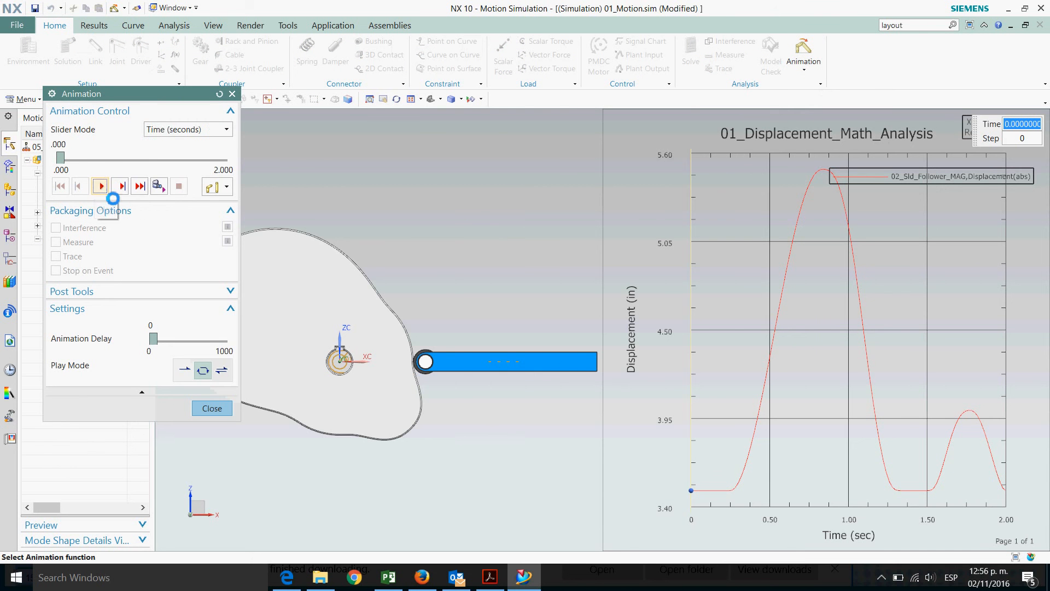
click(103, 188)
drag(131, 95, 156, 106)
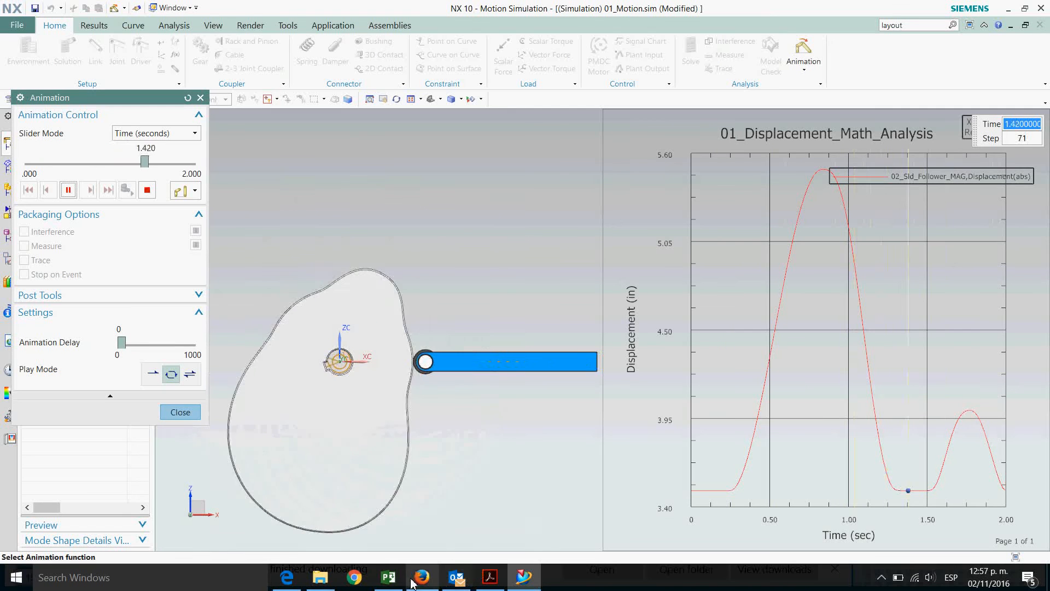
mouse_move(389, 586)
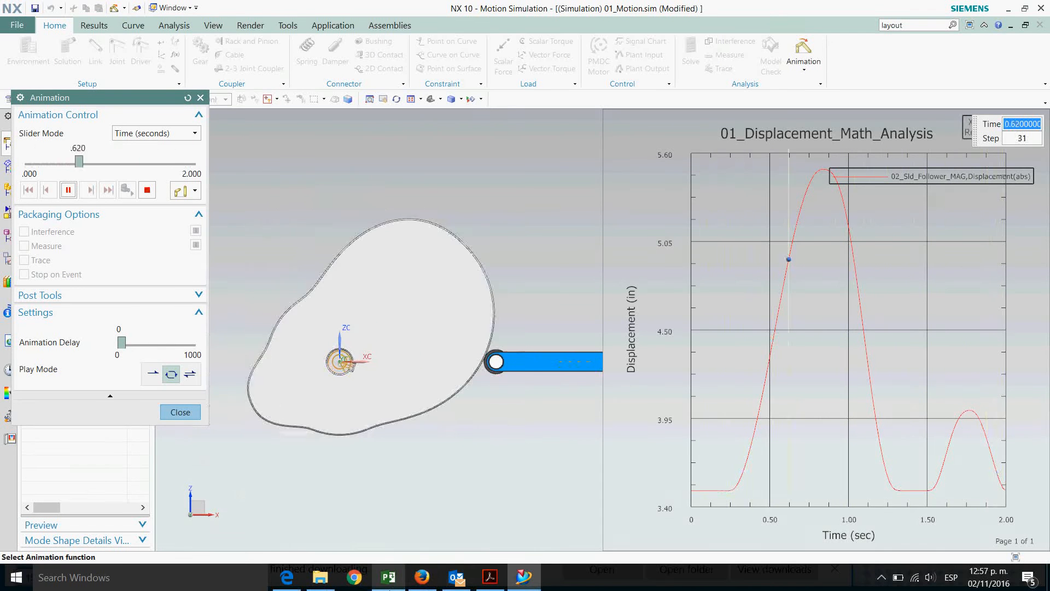